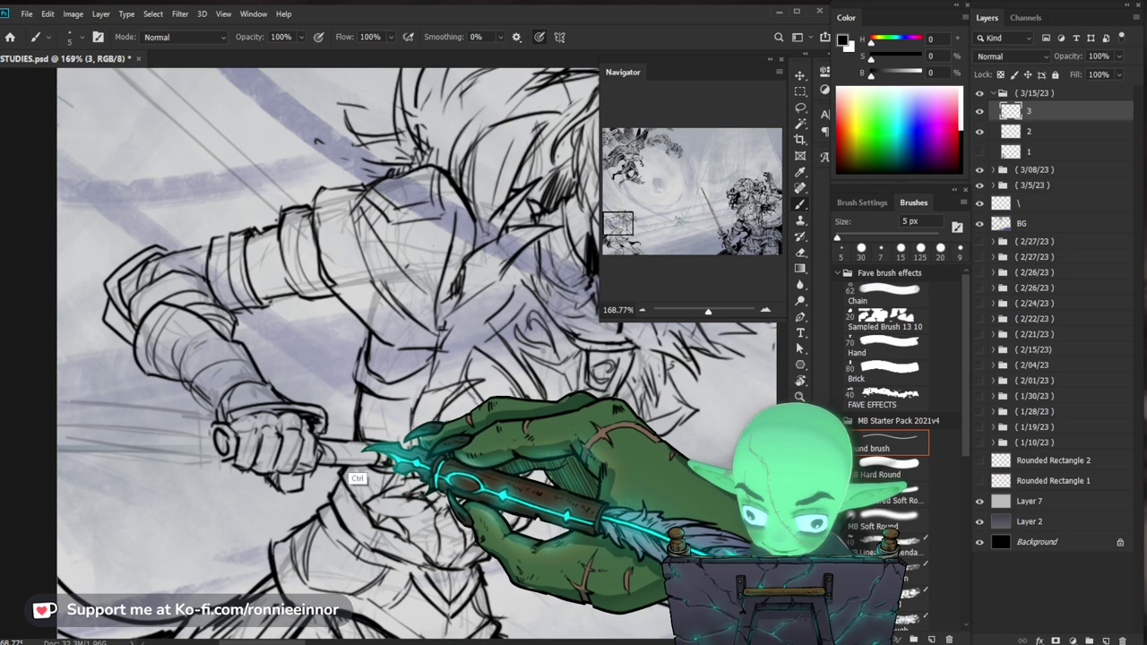
Ink the forearm, gauntlet and spear shaft with the 5 px brush, then zoom out to the whole warrior
{"action": "left_click_drag", "start_coordinate": [359, 359], "coordinate": [489, 363]}
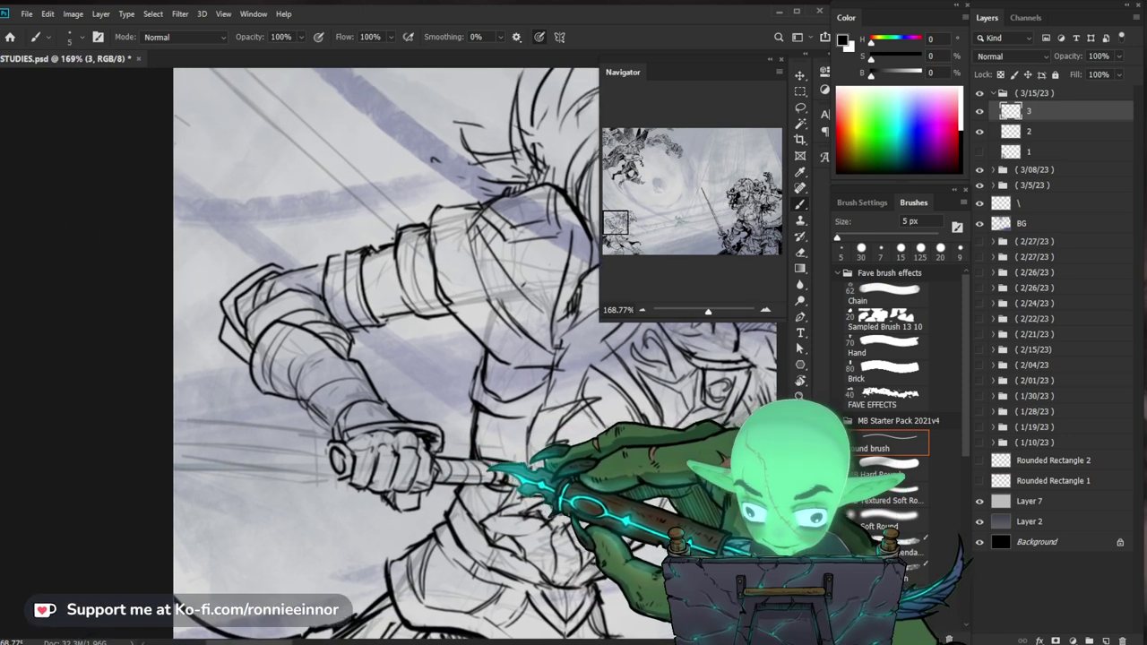
{"action": "key", "text": "e"}
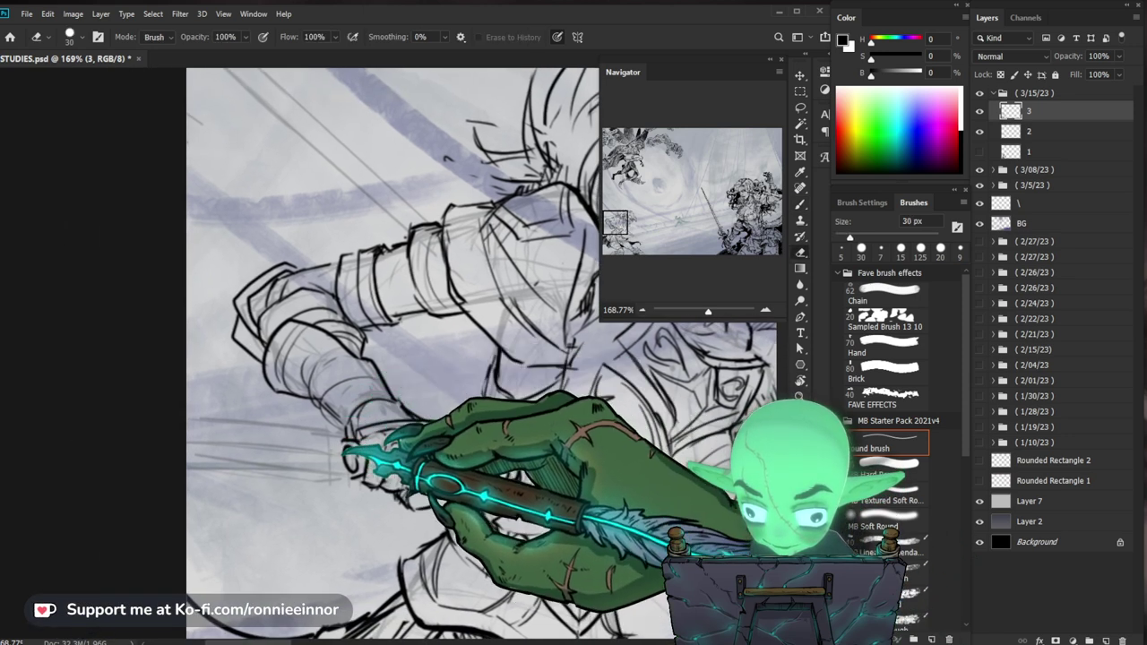
{"action": "key", "text": "b"}
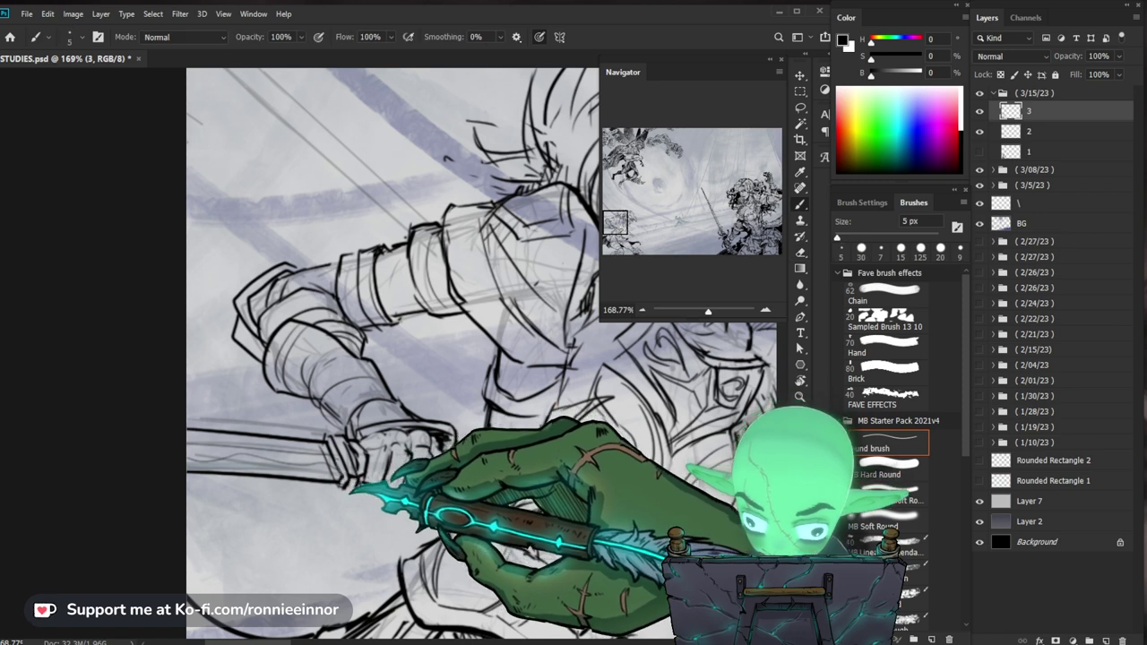
{"action": "key", "text": "z"}
{"action": "mouse_move", "coordinate": [628, 449]}
{"action": "left_mouse_down"}
{"action": "mouse_move", "coordinate": [538, 448]}
{"action": "mouse_move", "coordinate": [591, 466]}
{"action": "left_mouse_up"}
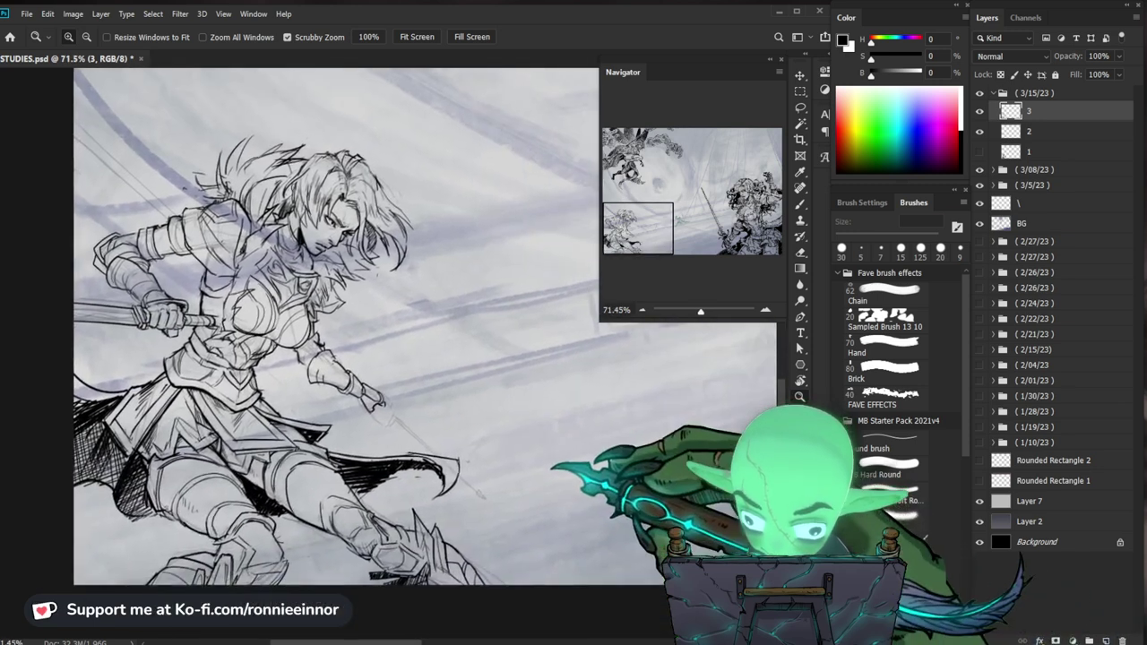
Zoom in to ink the extended hand, erase corrections, then zoom out to review the figure
{"action": "left_click_drag", "start_coordinate": [359, 386], "coordinate": [430, 385]}
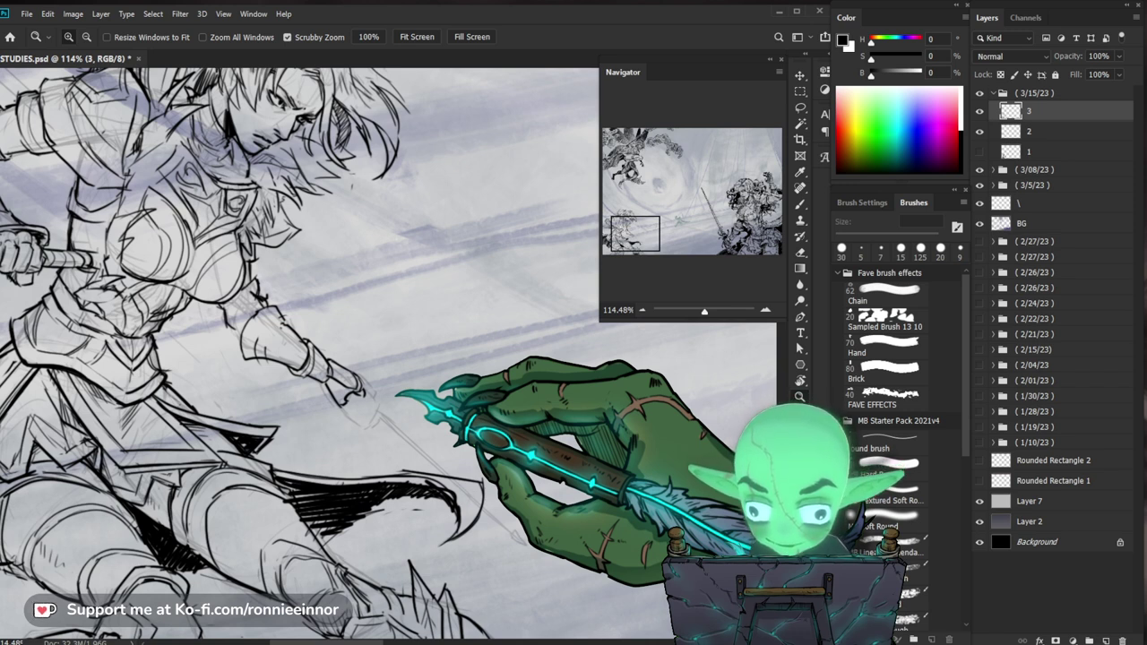
{"action": "left_click_drag", "start_coordinate": [294, 468], "coordinate": [376, 467]}
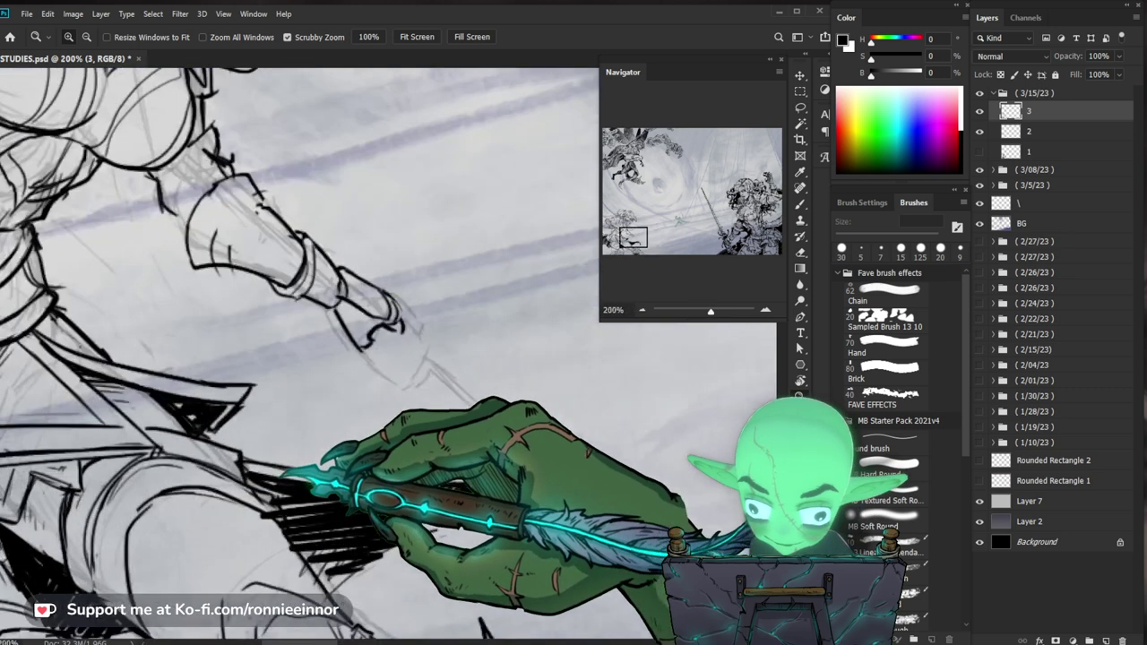
{"action": "key", "text": "e"}
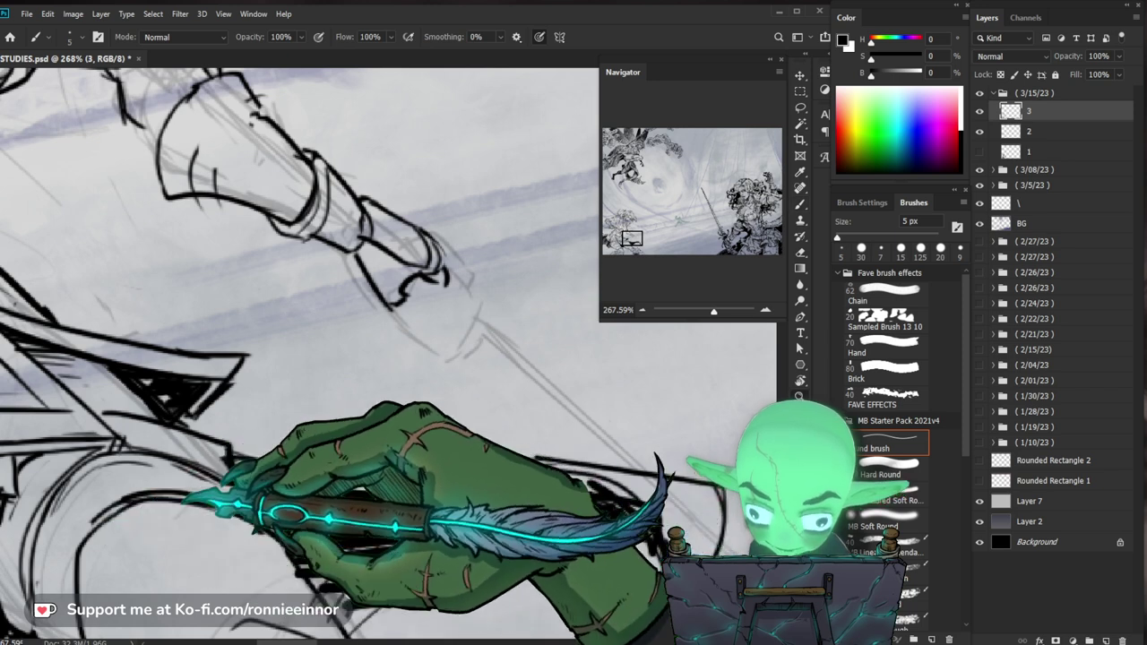
{"action": "left_click_drag", "start_coordinate": [246, 452], "coordinate": [134, 452]}
{"action": "scroll", "coordinate": [358, 358], "scroll_direction": "down", "scroll_amount": 3}
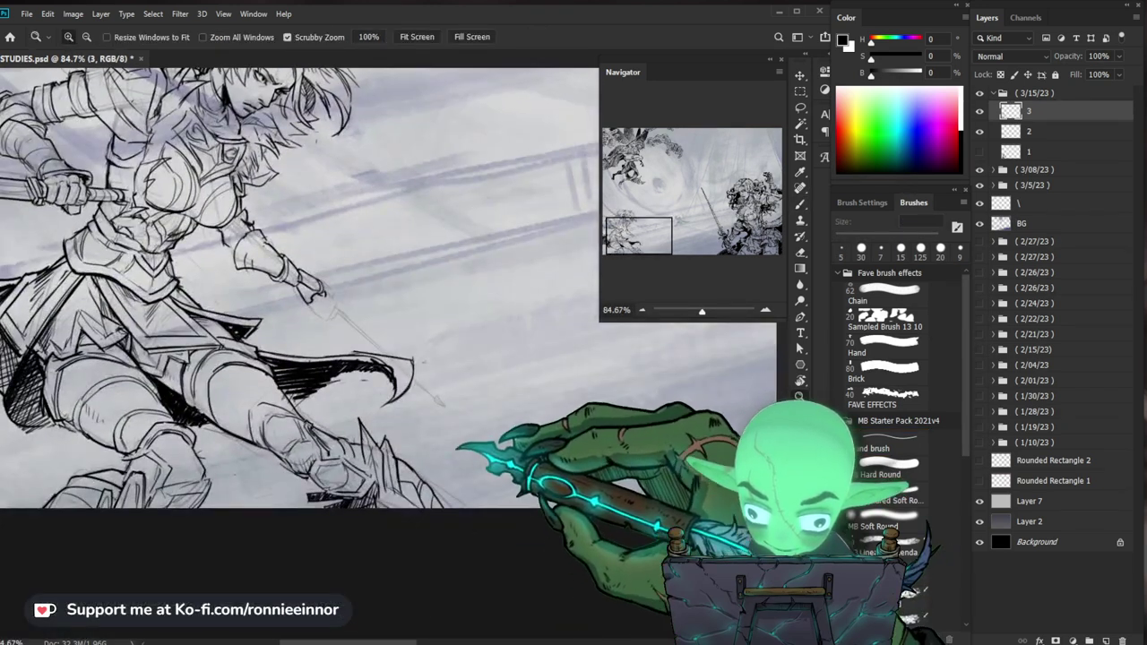
{"action": "left_click_drag", "start_coordinate": [359, 359], "coordinate": [322, 358]}
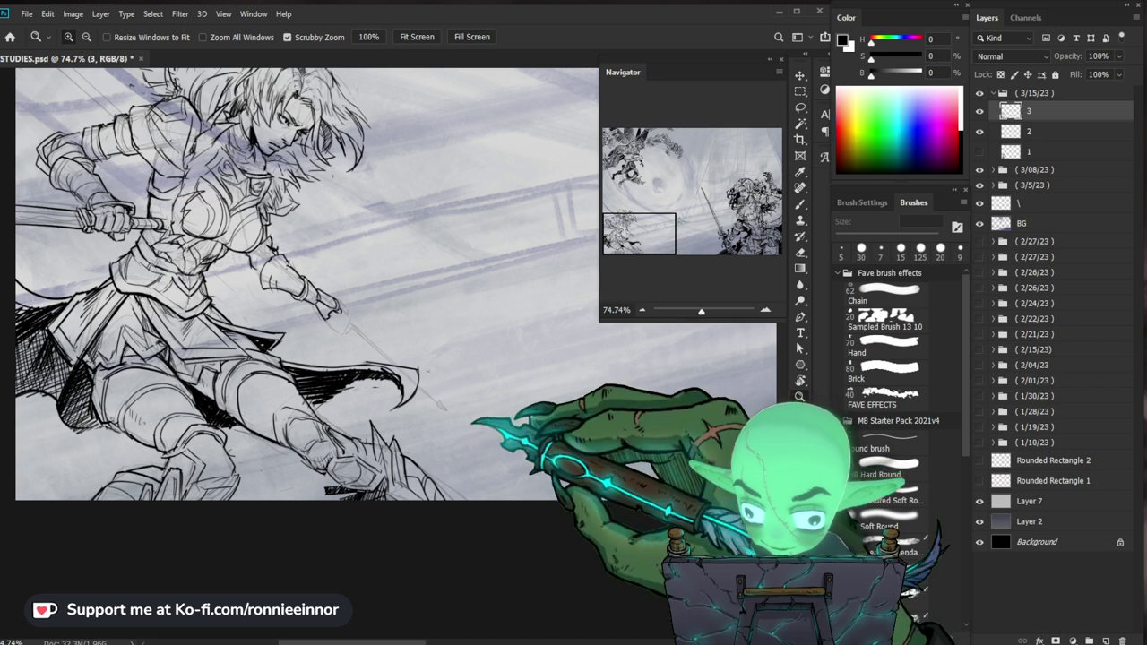
Zoom back in and ink thin lines along the spear shaft below the gauntleted hand
{"action": "key", "text": "ctrl+plus"}
{"action": "key", "text": "ctrl+plus"}
{"action": "key", "text": "b"}
{"action": "scroll", "coordinate": [392, 283], "scroll_direction": "down", "scroll_amount": 2}
{"action": "scroll", "coordinate": [391, 284], "scroll_direction": "down", "scroll_amount": 1}
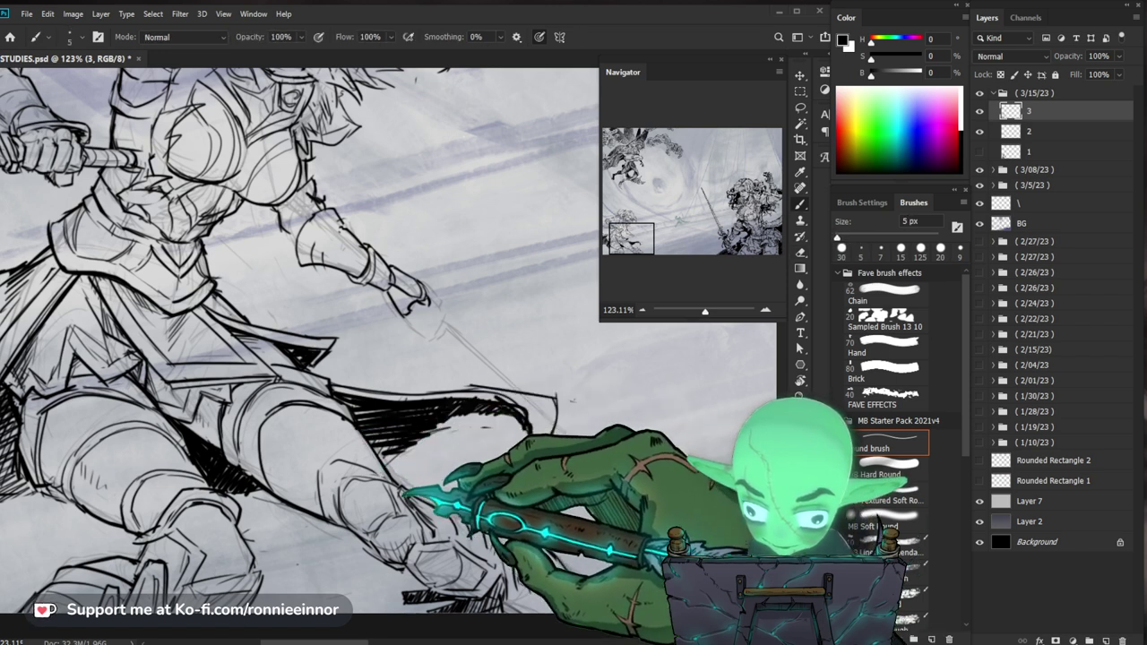
Fill the dark cloth behind her legs with dense cross-hatching, erasing stray strokes
{"action": "scroll", "coordinate": [358, 313], "scroll_direction": "down", "scroll_amount": 2}
{"action": "key", "text": "e"}
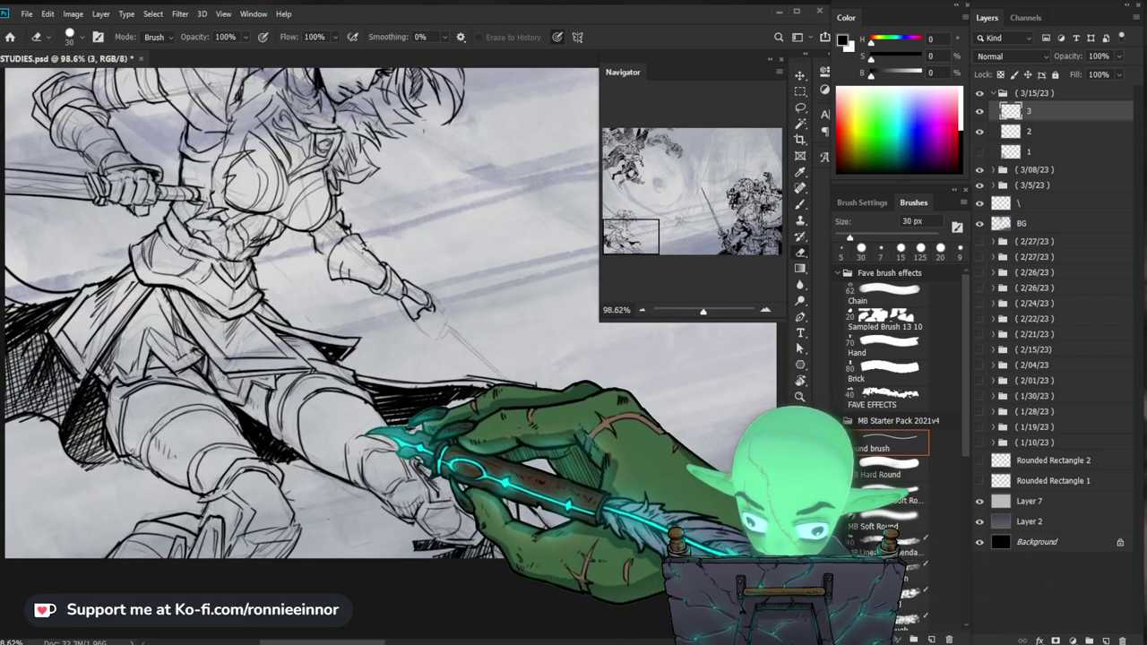
{"action": "key", "text": "b"}
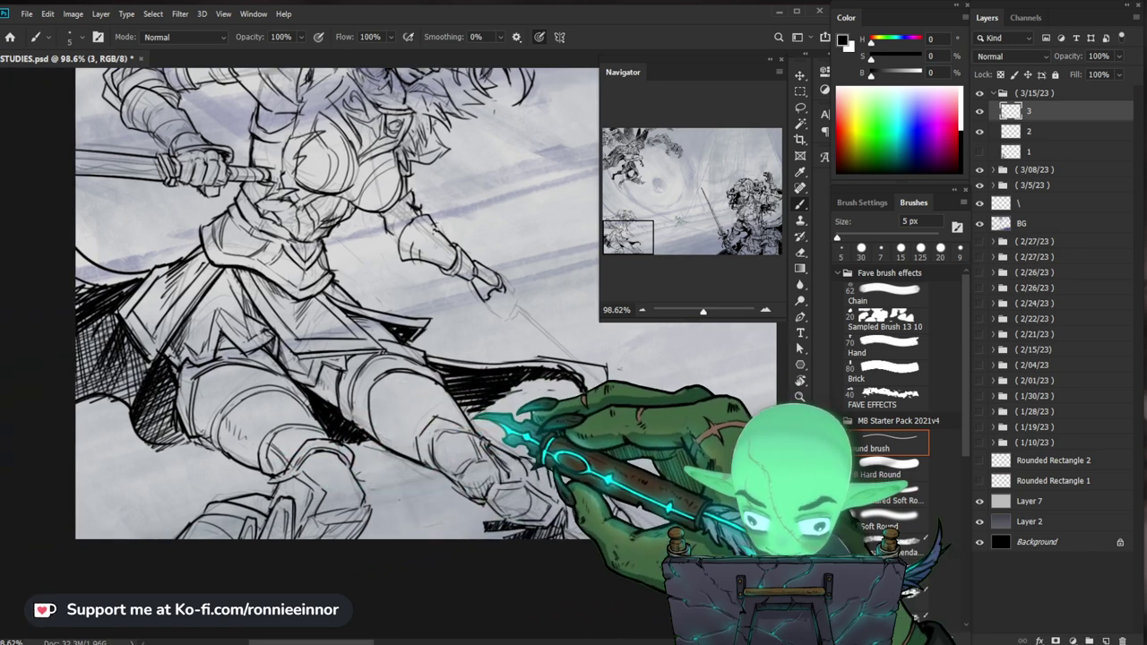
{"action": "left_click_drag", "start_coordinate": [276, 427], "coordinate": [356, 404]}
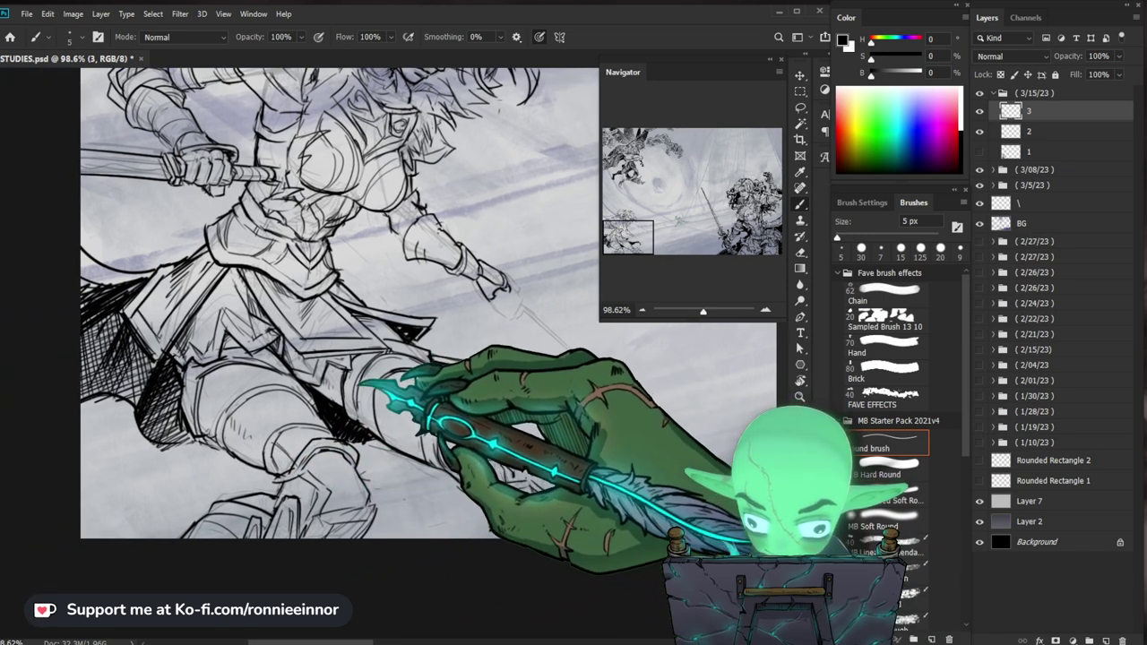
{"action": "key", "text": "e"}
{"action": "key", "text": "b"}
{"action": "key", "text": "e"}
{"action": "key", "text": "b"}
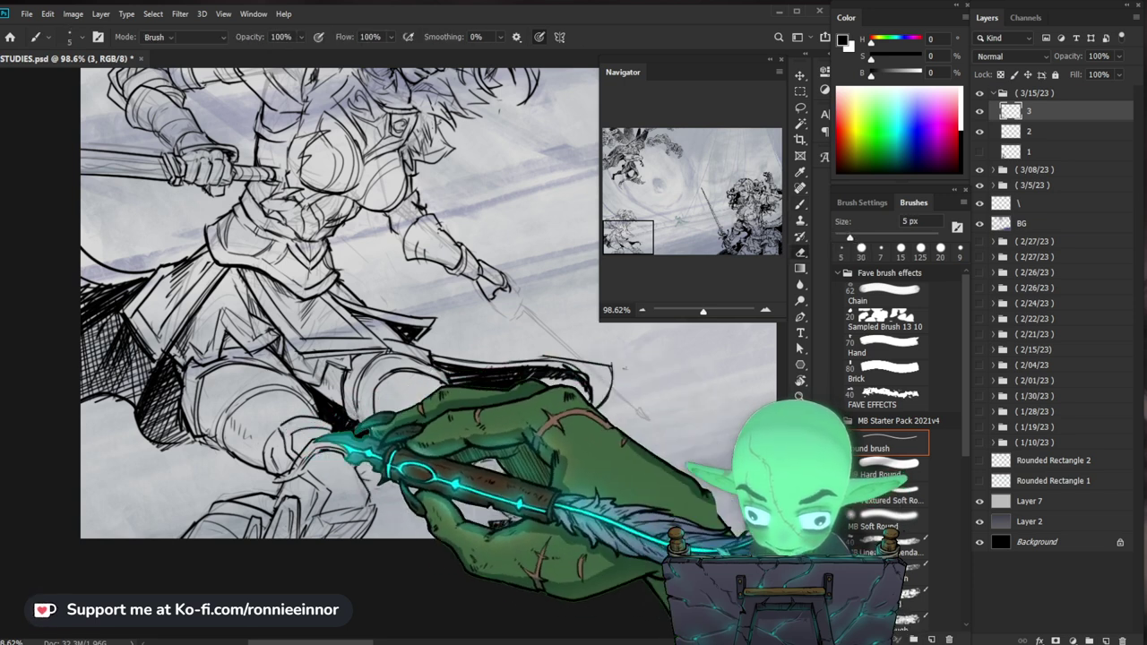
{"action": "key", "text": "e"}
{"action": "key", "text": "b"}
{"action": "key", "text": "e"}
{"action": "key", "text": "b"}
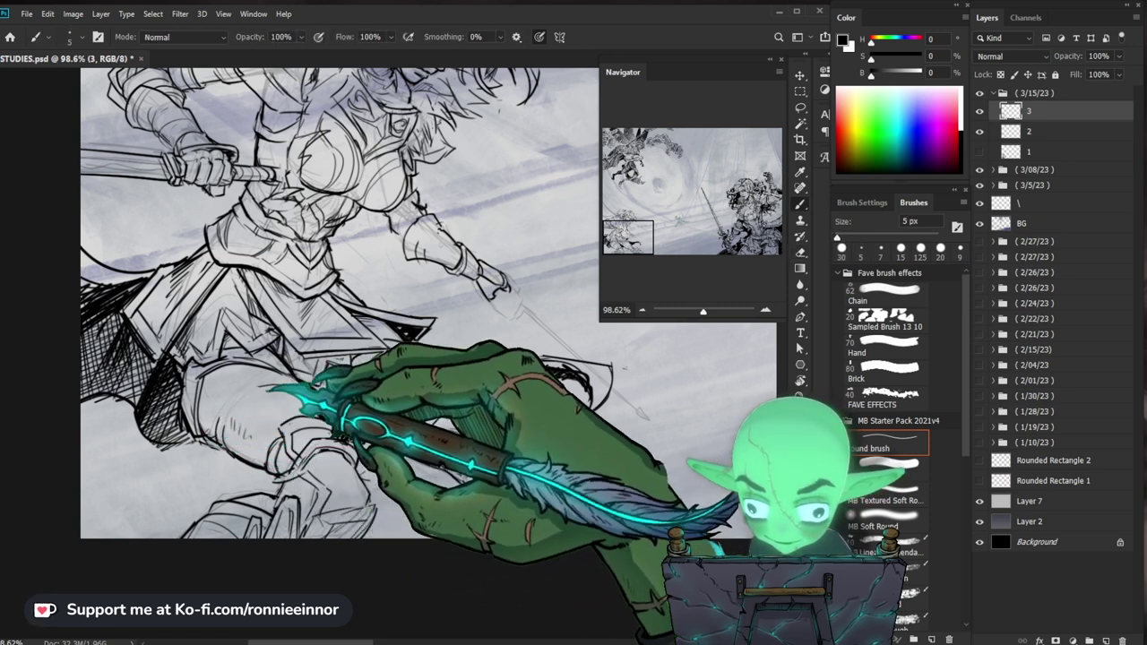
Zoom out to check the battle scene composition, then reframe on her upper body
{"action": "key", "text": "z"}
{"action": "left_click_drag", "start_coordinate": [359, 313], "coordinate": [295, 314]}
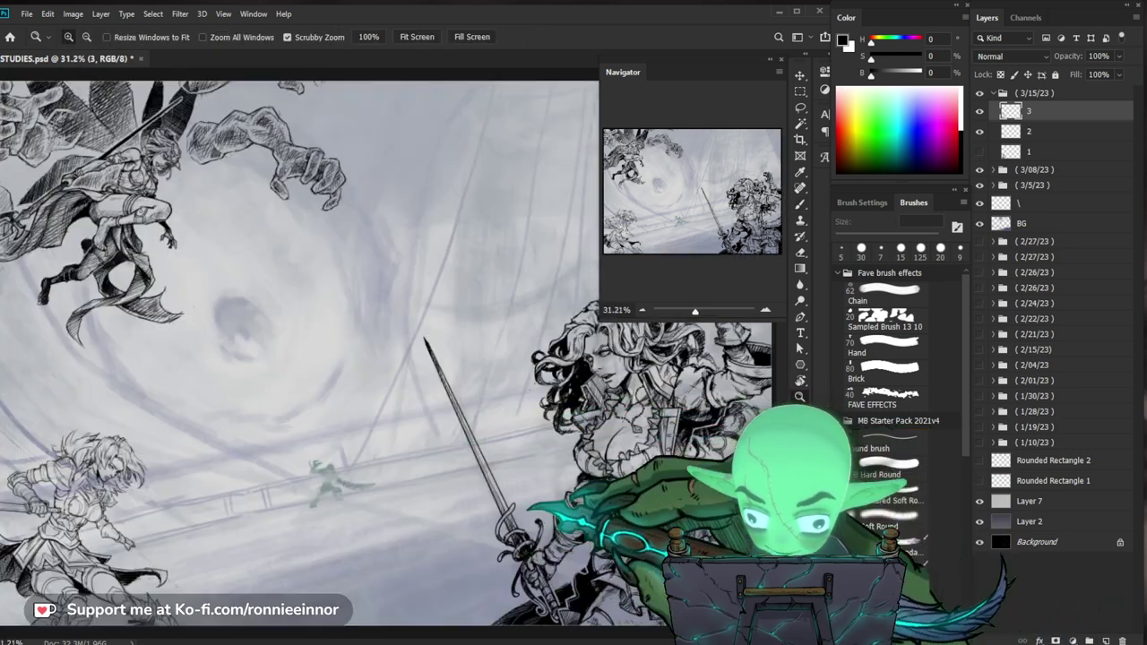
{"action": "left_click_drag", "start_coordinate": [246, 448], "coordinate": [340, 448]}
{"action": "key", "text": "b"}
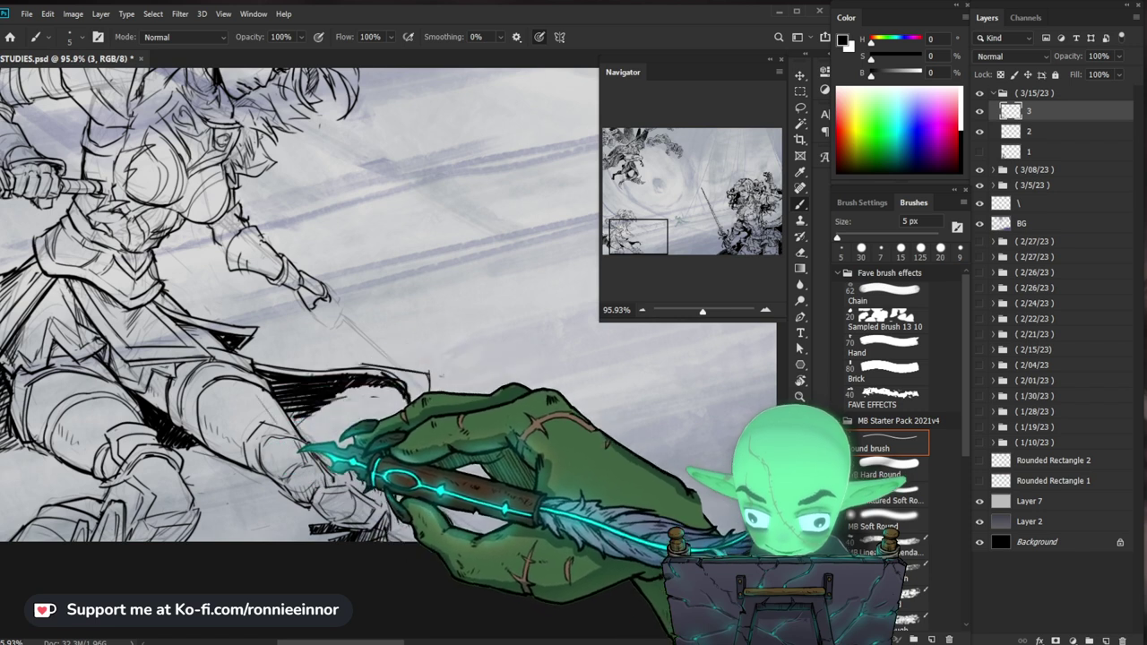
{"action": "left_click_drag", "start_coordinate": [314, 296], "coordinate": [502, 341]}
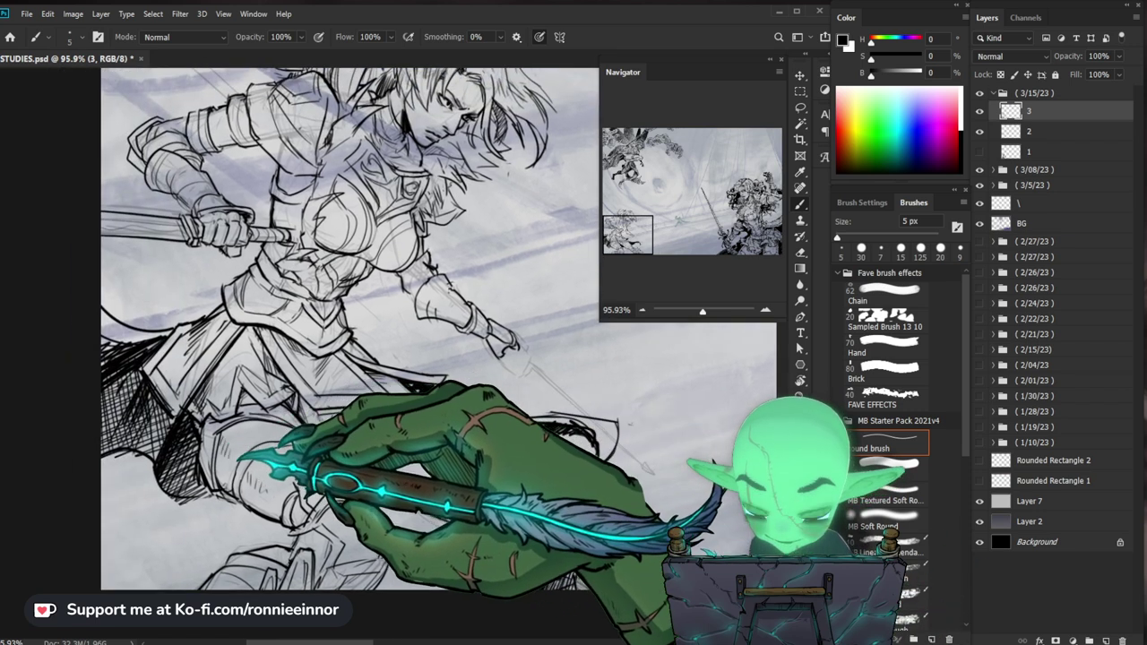
{"action": "left_click_drag", "start_coordinate": [359, 358], "coordinate": [318, 322]}
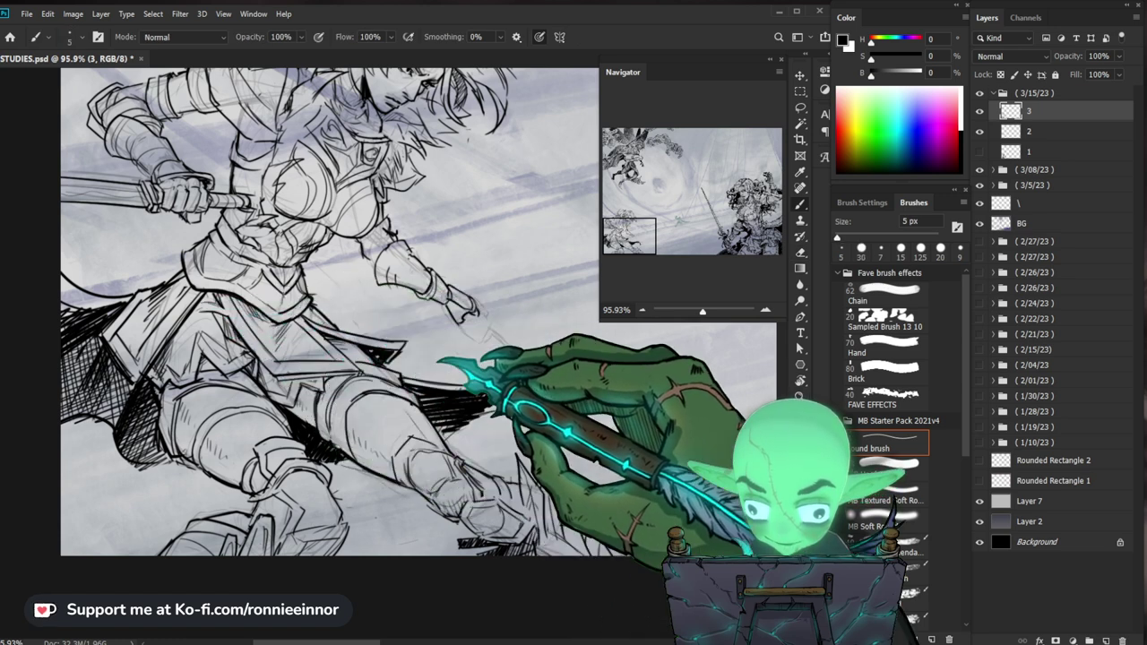
{"action": "left_click_drag", "start_coordinate": [359, 313], "coordinate": [427, 377]}
{"action": "key", "text": "e"}
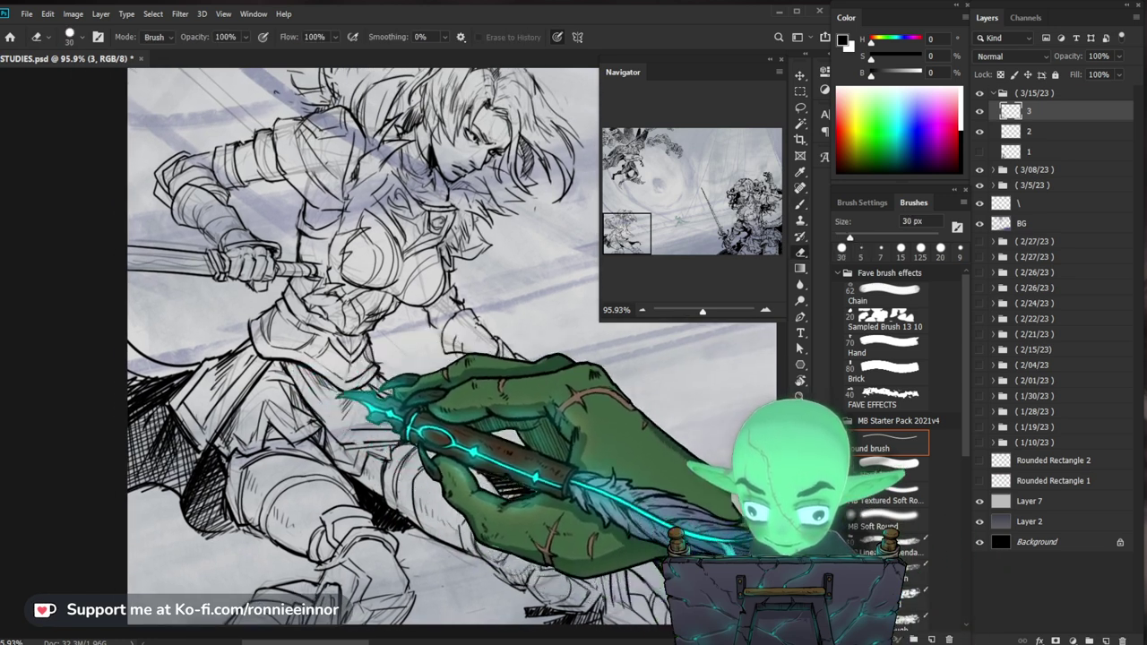
{"action": "key", "text": "b"}
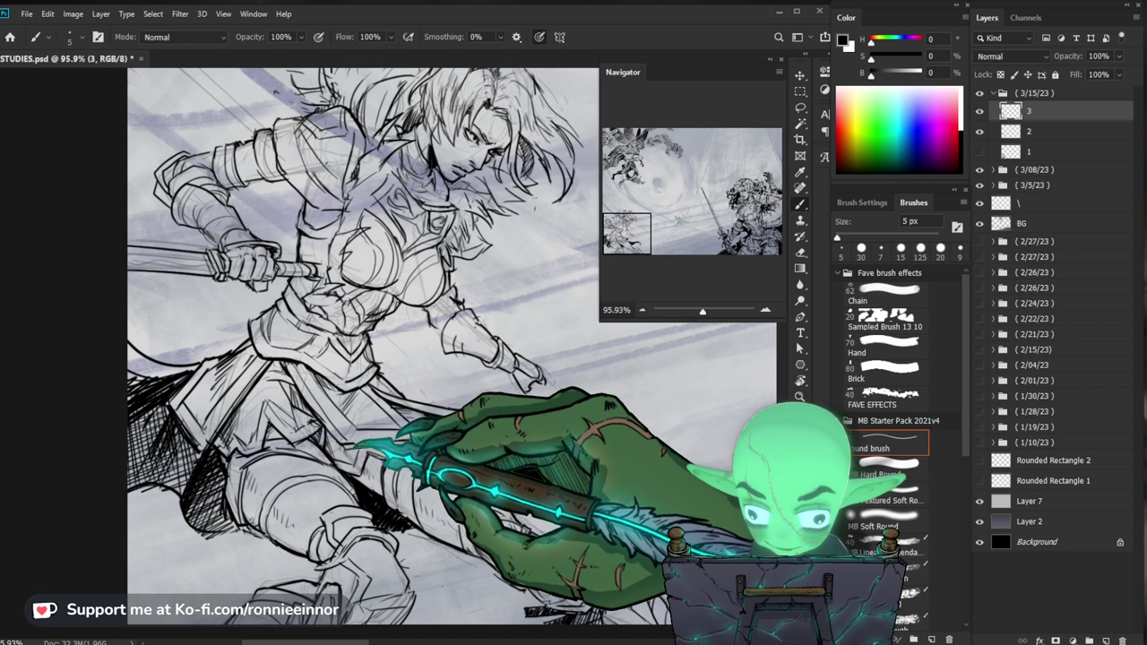
Ink bold outlines on the gauntlet and hand of her lowered second arm
{"action": "left_click_drag", "start_coordinate": [513, 351], "coordinate": [543, 376]}
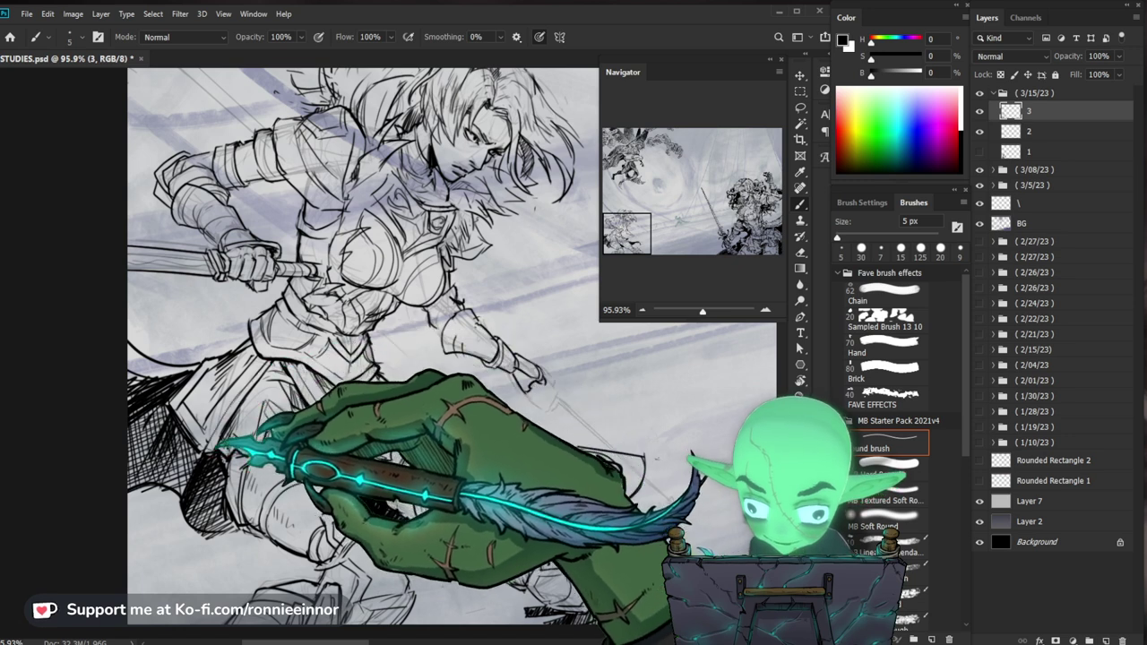
{"action": "key", "text": "e"}
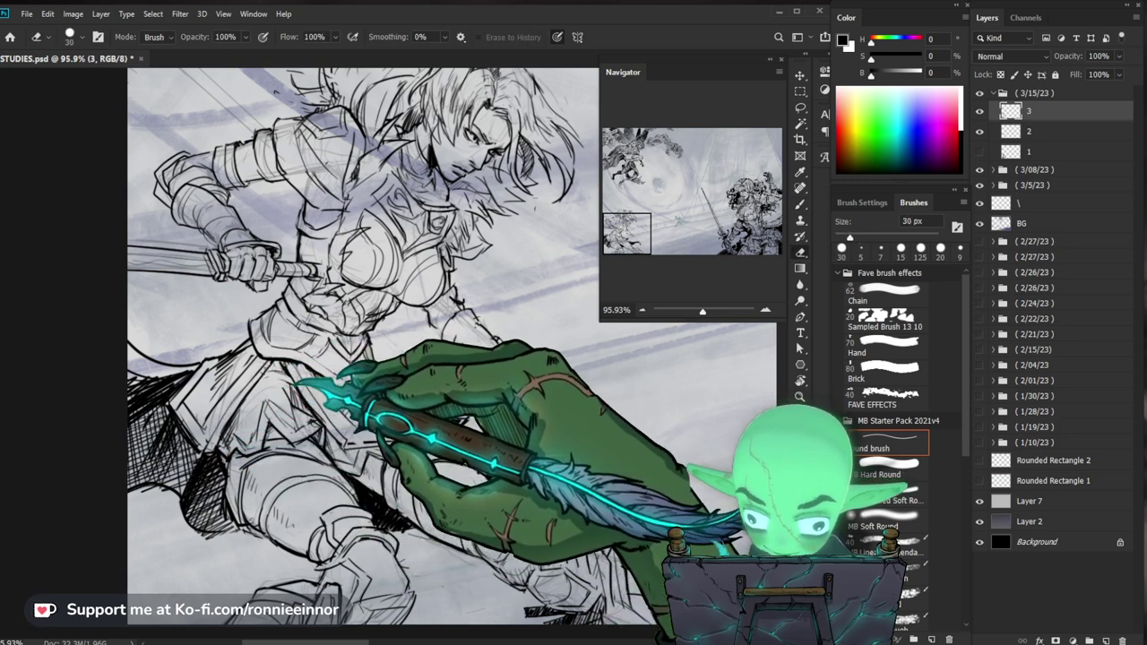
{"action": "key", "text": "b"}
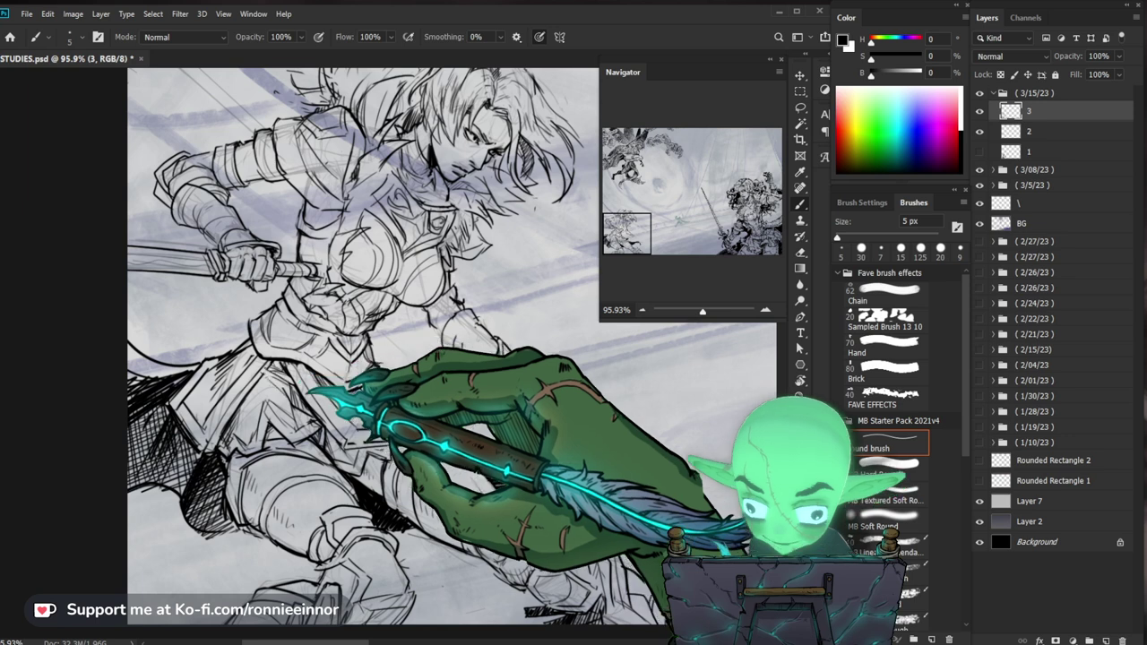
{"action": "left_click_drag", "start_coordinate": [448, 359], "coordinate": [481, 397]}
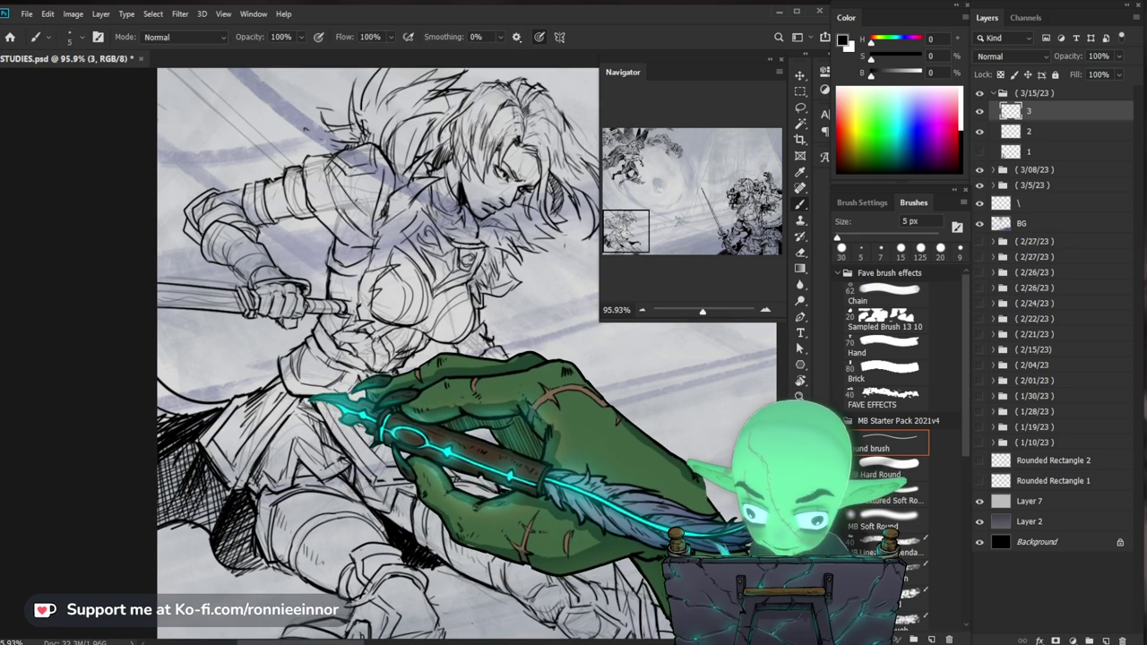
{"action": "left_click_drag", "start_coordinate": [403, 313], "coordinate": [414, 334]}
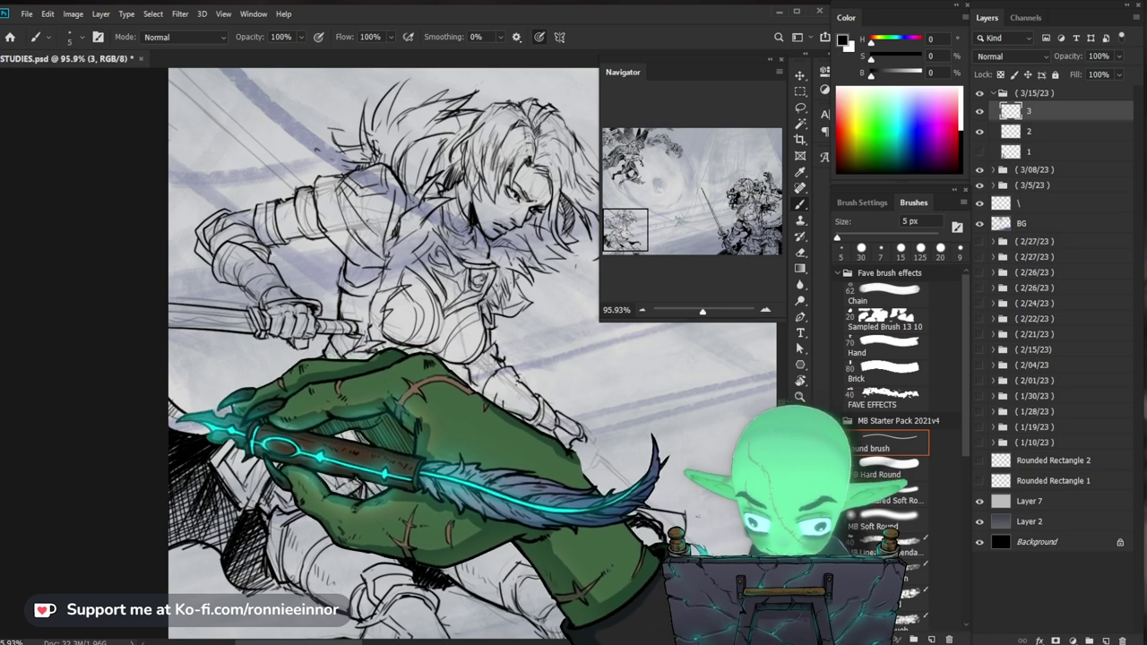
Ink the forearm and gauntlet with the 5 px brush, cleaning up with a 30 px eraser
{"action": "scroll", "coordinate": [300, 345], "scroll_direction": "down", "scroll_amount": 3}
{"action": "left_click_drag", "start_coordinate": [276, 316], "coordinate": [341, 316]}
{"action": "key", "text": "e"}
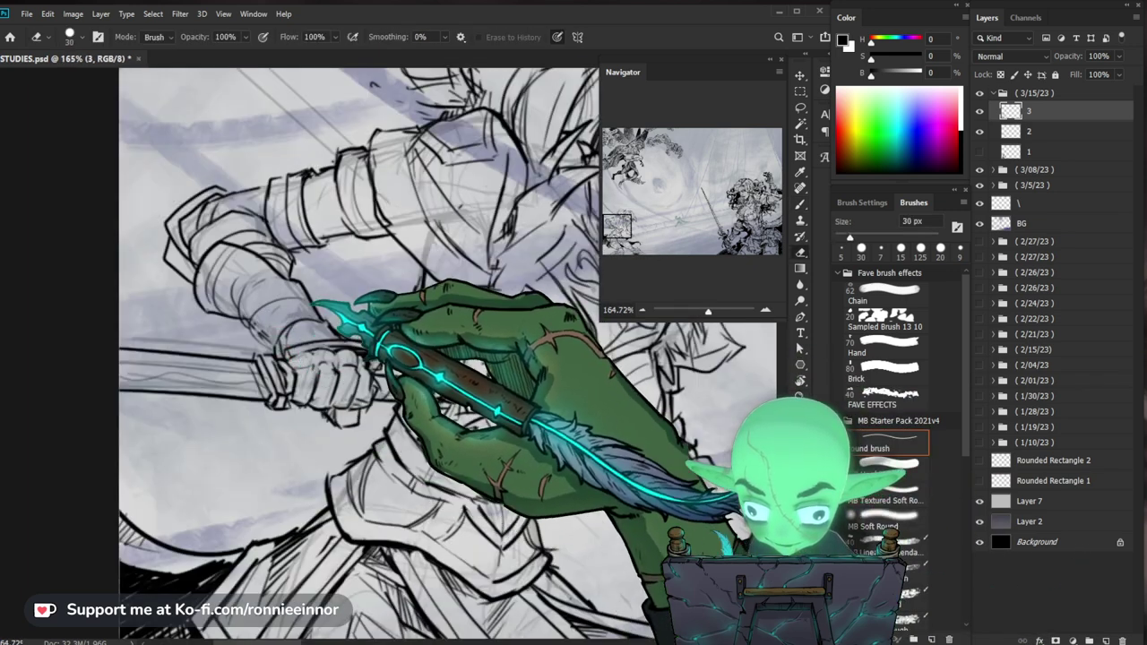
{"action": "key", "text": "b"}
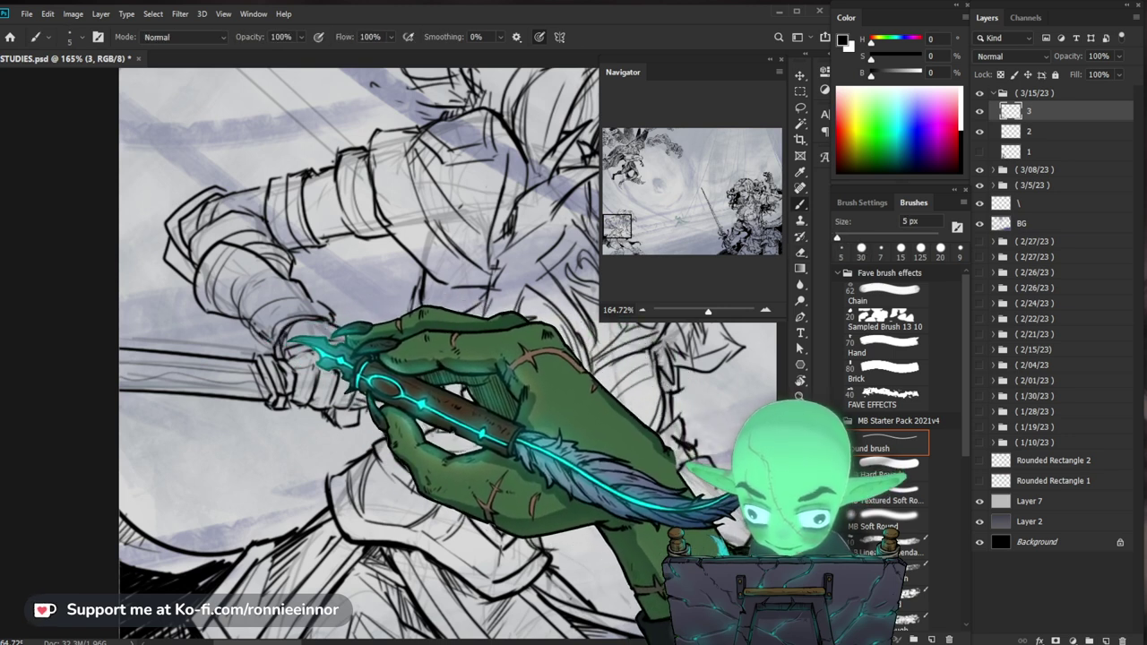
{"action": "left_click_drag", "start_coordinate": [385, 359], "coordinate": [296, 359]}
{"action": "key", "text": "e"}
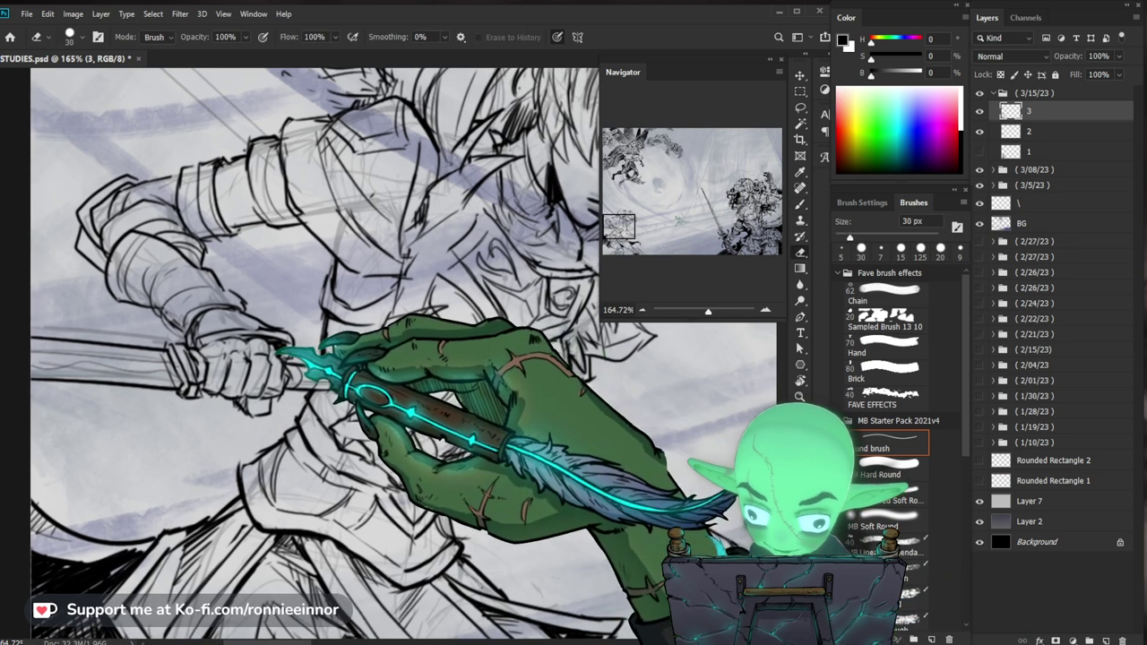
{"action": "key", "text": "b"}
{"action": "key", "text": "e"}
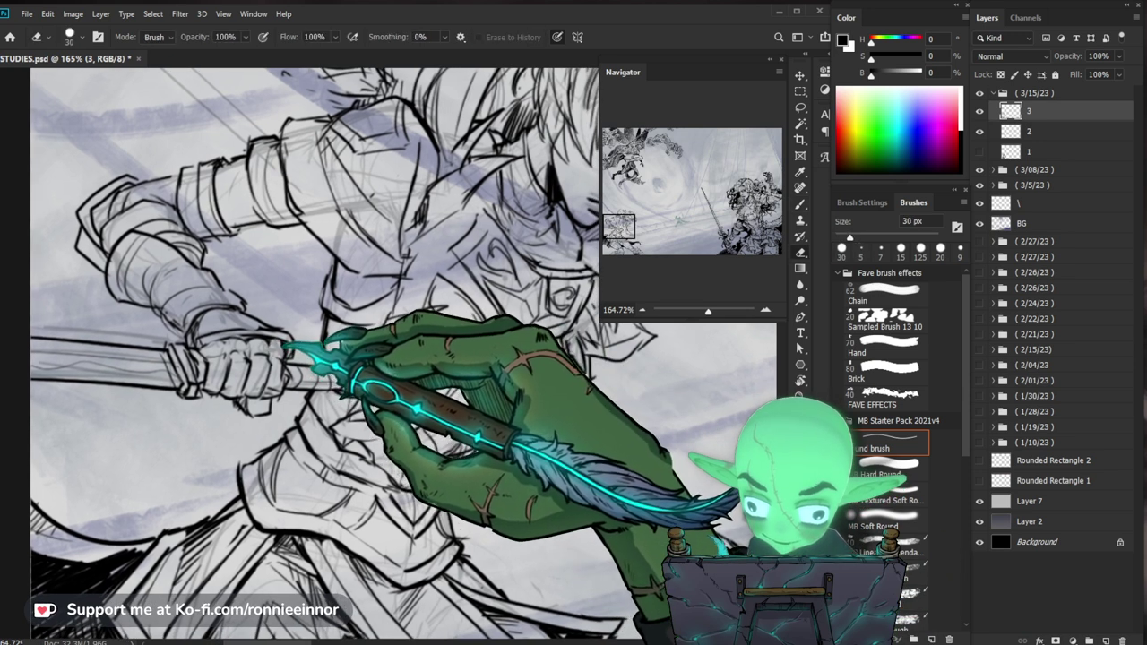
{"action": "key", "text": "b"}
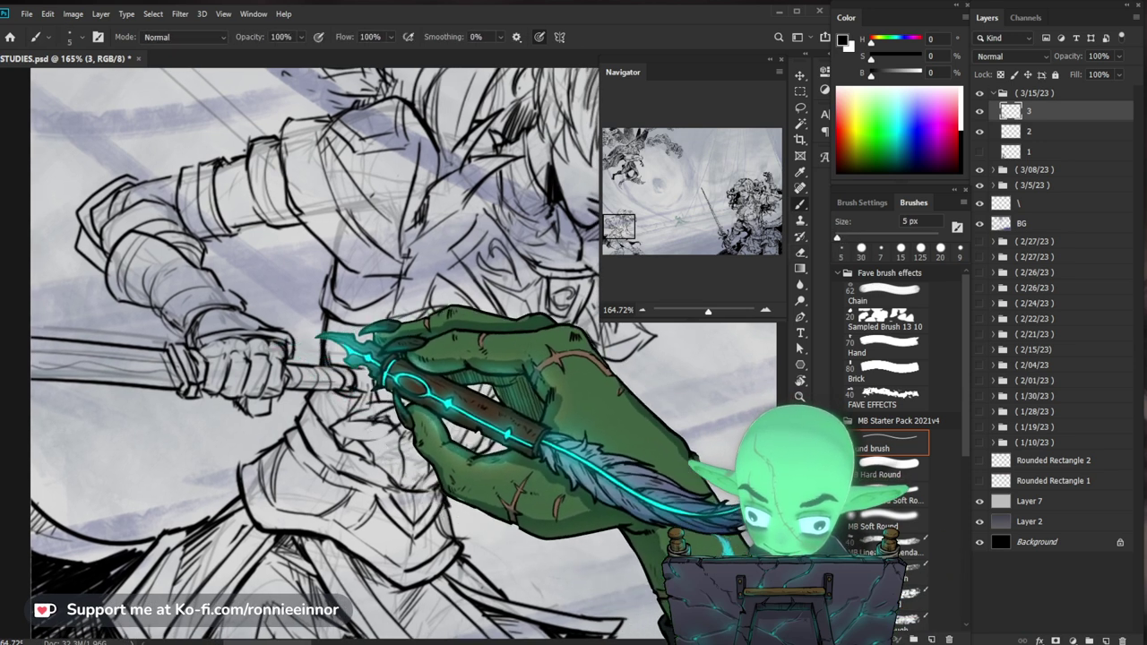
{"action": "key", "text": "e"}
{"action": "key", "text": "b"}
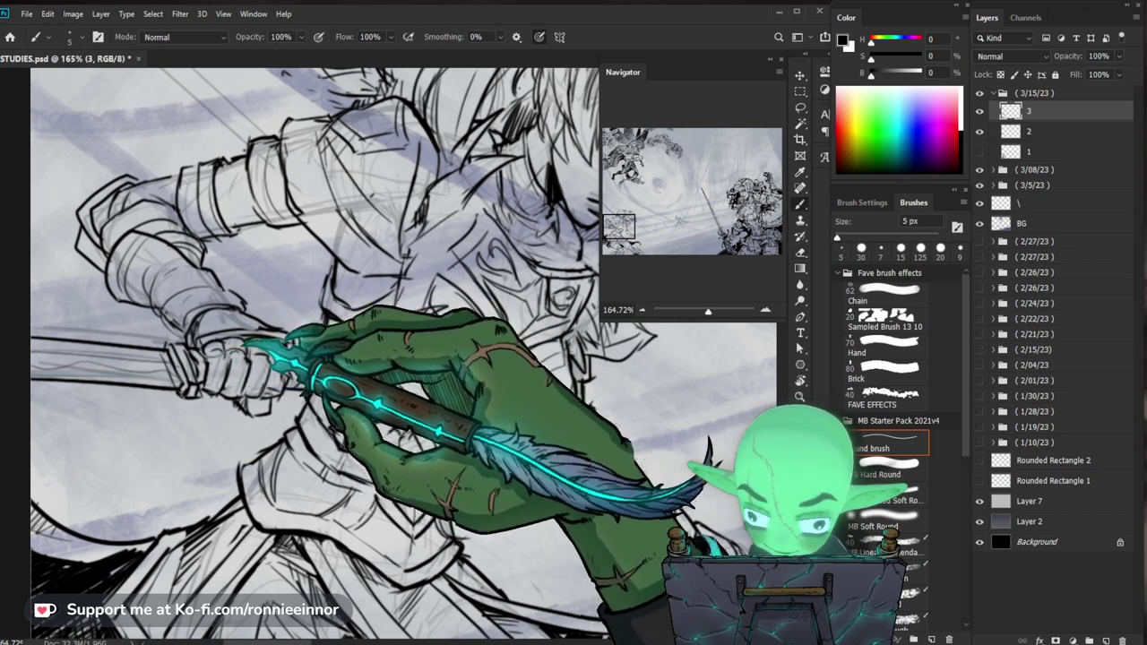
{"action": "key", "text": "e"}
{"action": "key", "text": "b"}
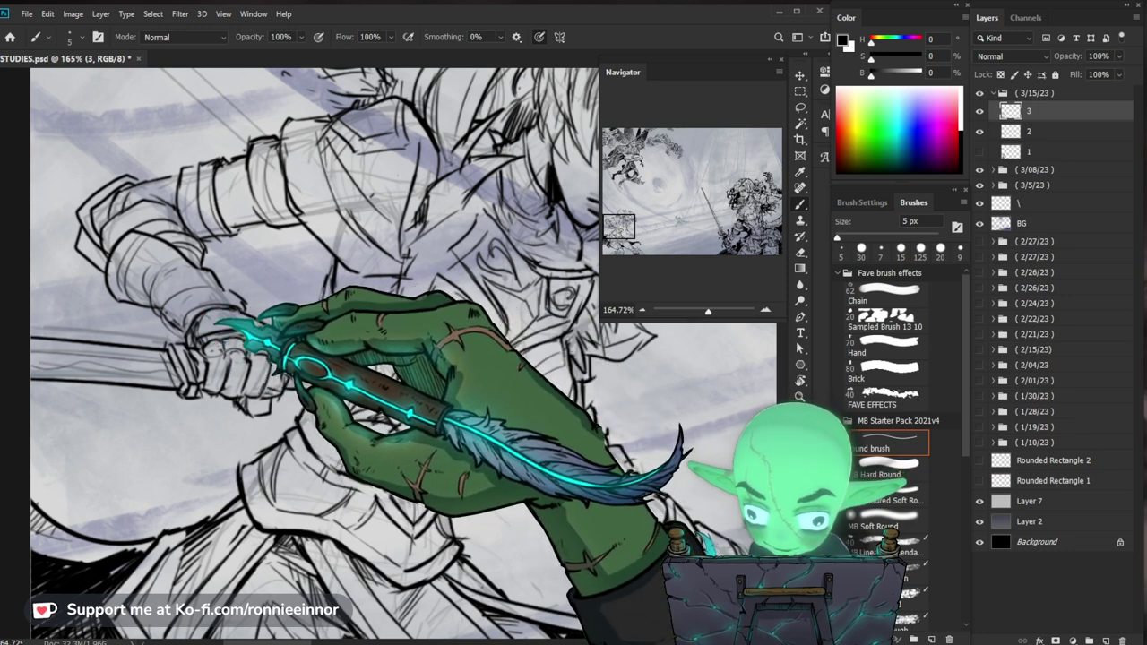
Ink the spear-gripping hand, erasing stray ink lines along the way
{"action": "scroll", "coordinate": [313, 350], "scroll_direction": "up", "scroll_amount": 1}
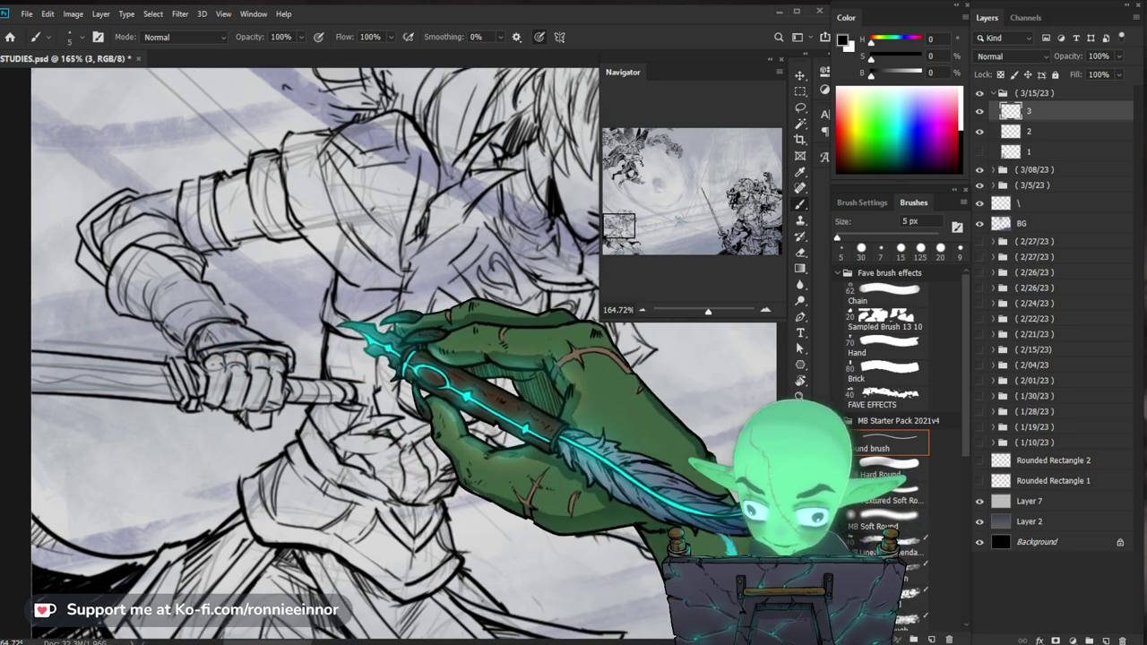
{"action": "key", "text": "e"}
{"action": "key", "text": "b"}
{"action": "key", "text": "e"}
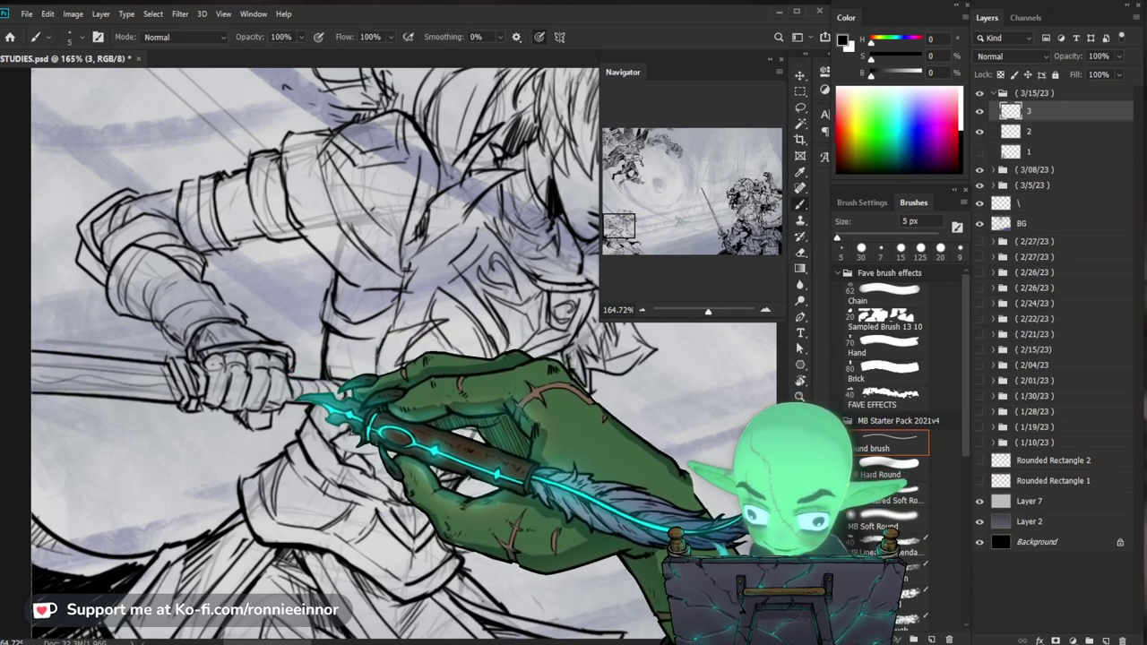
{"action": "key", "text": "e"}
{"action": "key", "text": "b"}
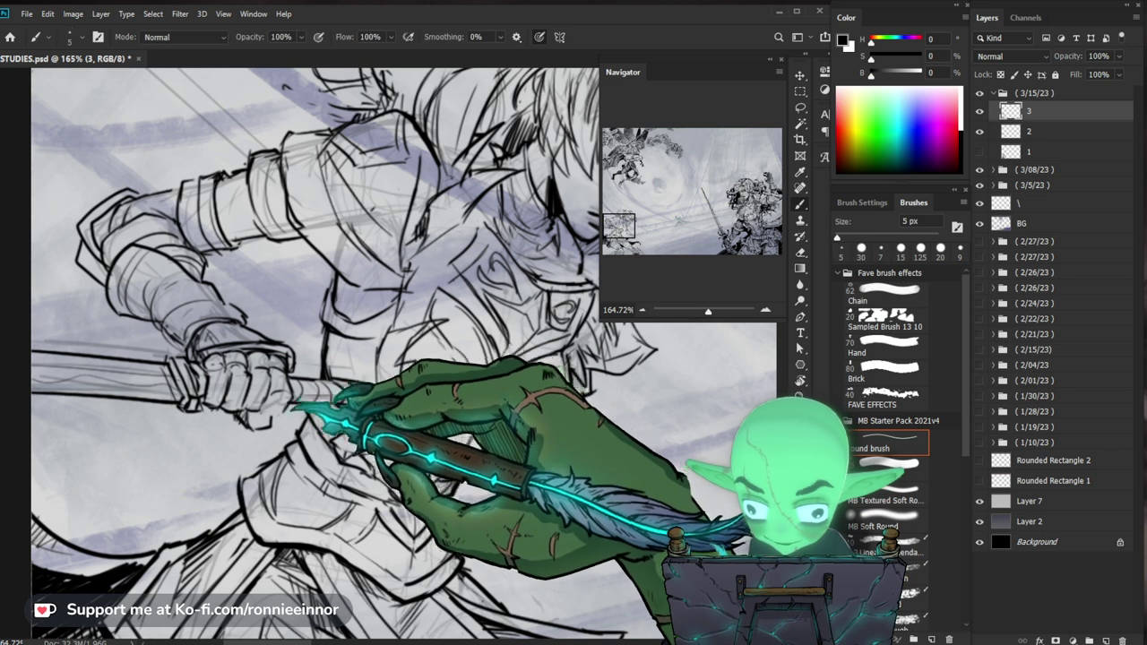
{"action": "key", "text": "e"}
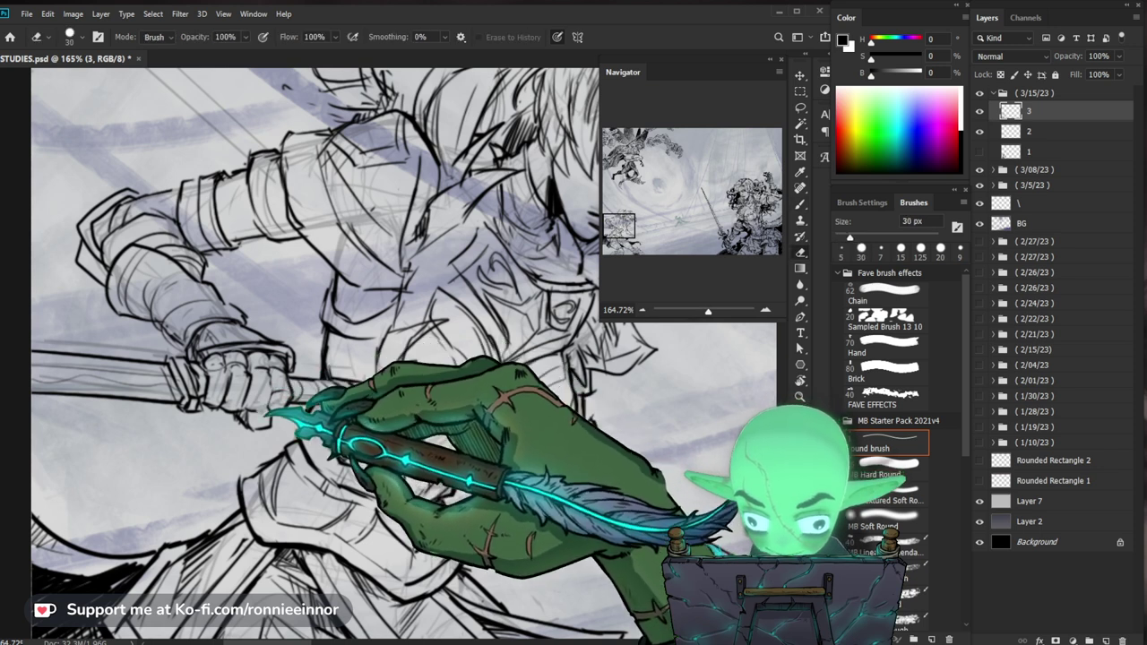
{"action": "key", "text": "b"}
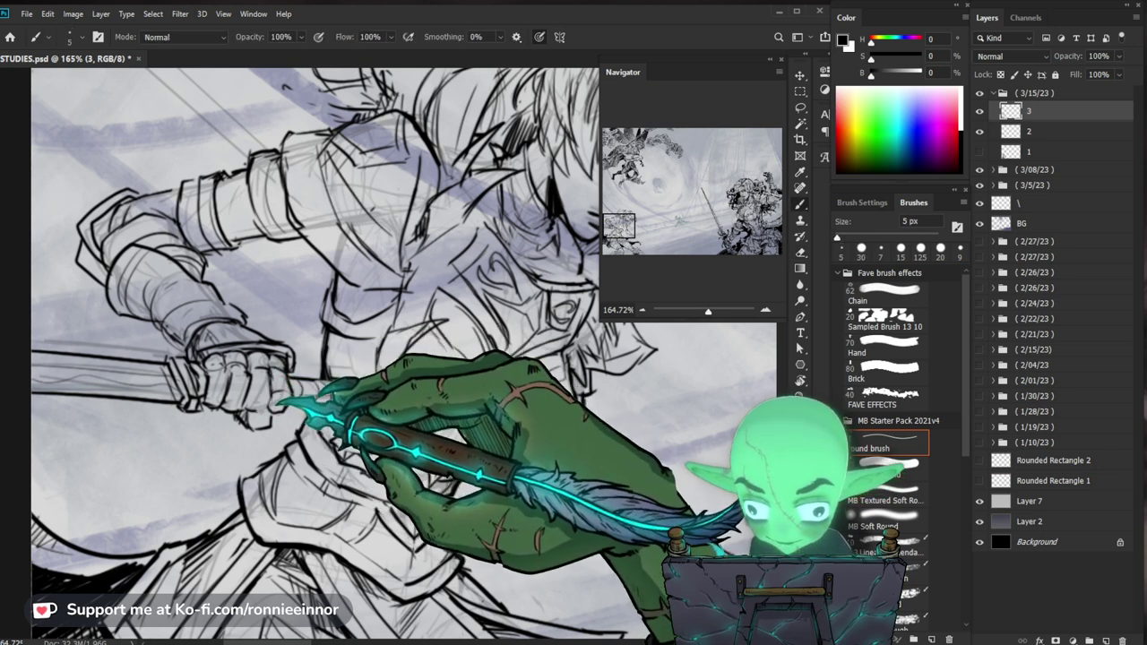
{"action": "key", "text": "b"}
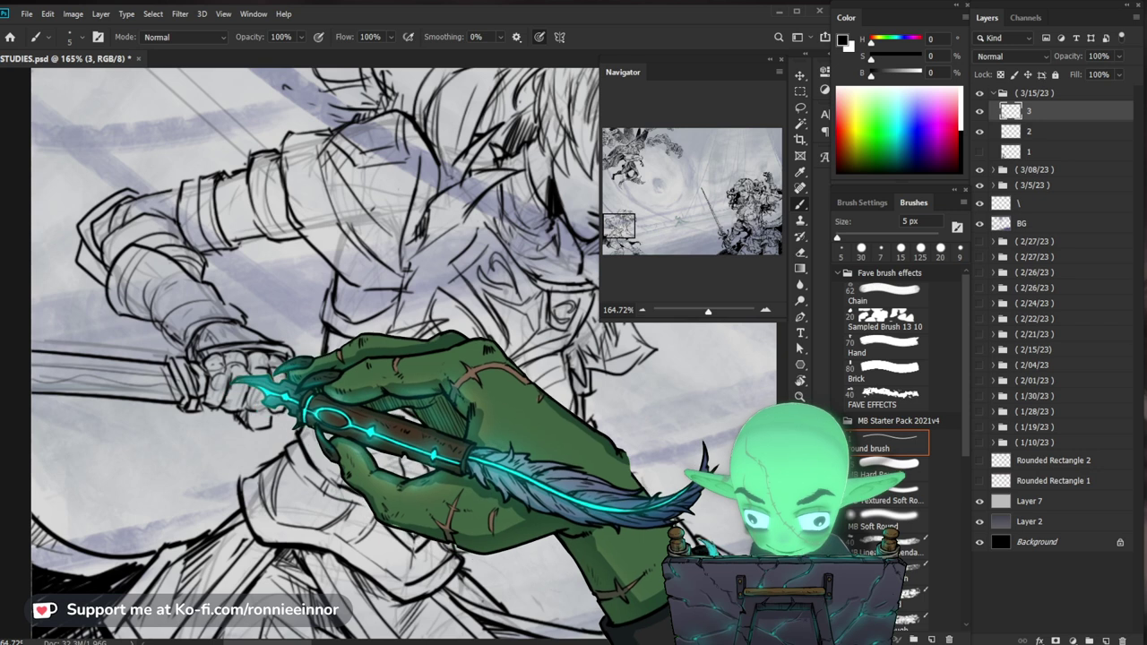
{"action": "key", "text": "e"}
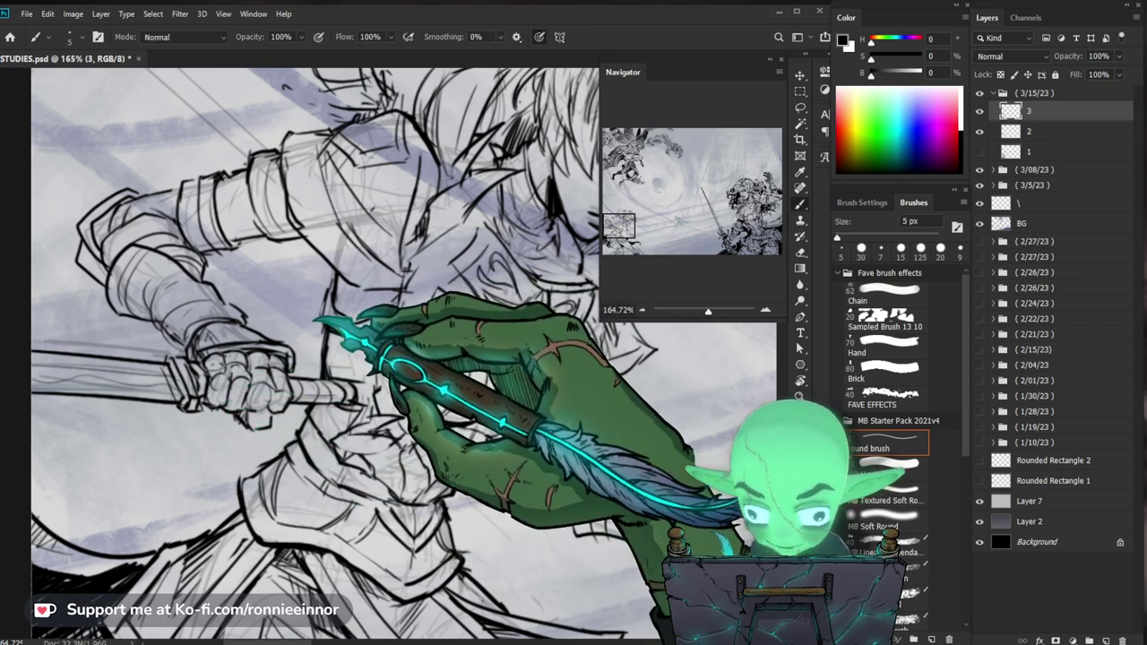
Ink the oval forearm bracer and lower arm armor, adding hatching near the lower arm
{"action": "left_click_drag", "start_coordinate": [314, 359], "coordinate": [326, 367]}
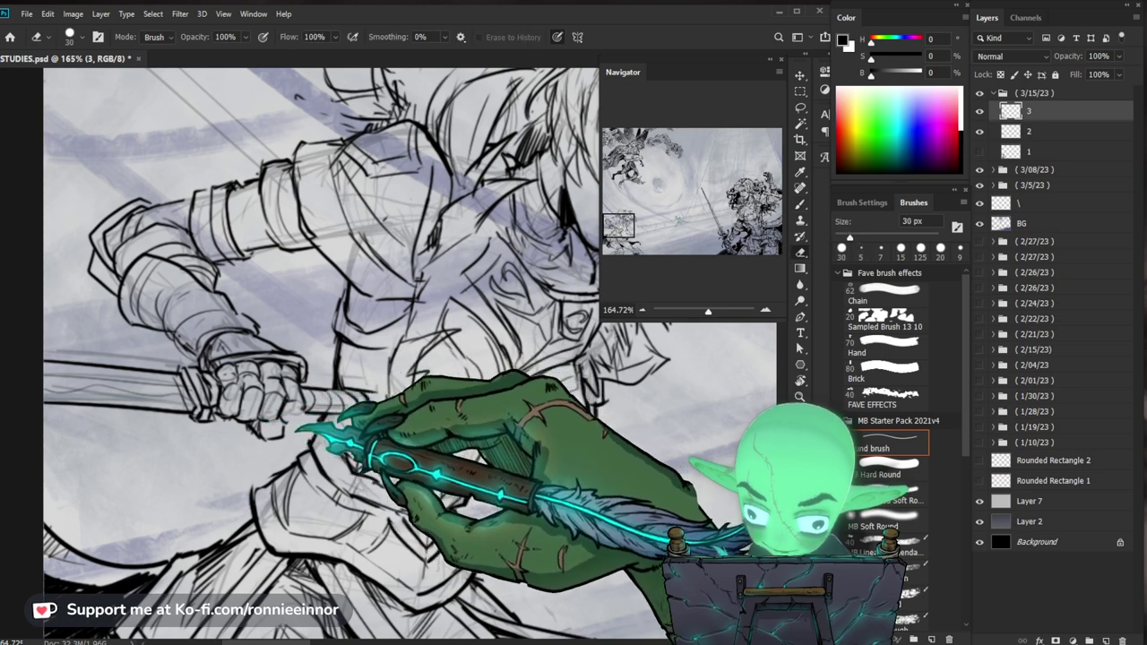
{"action": "left_click_drag", "start_coordinate": [376, 402], "coordinate": [295, 402]}
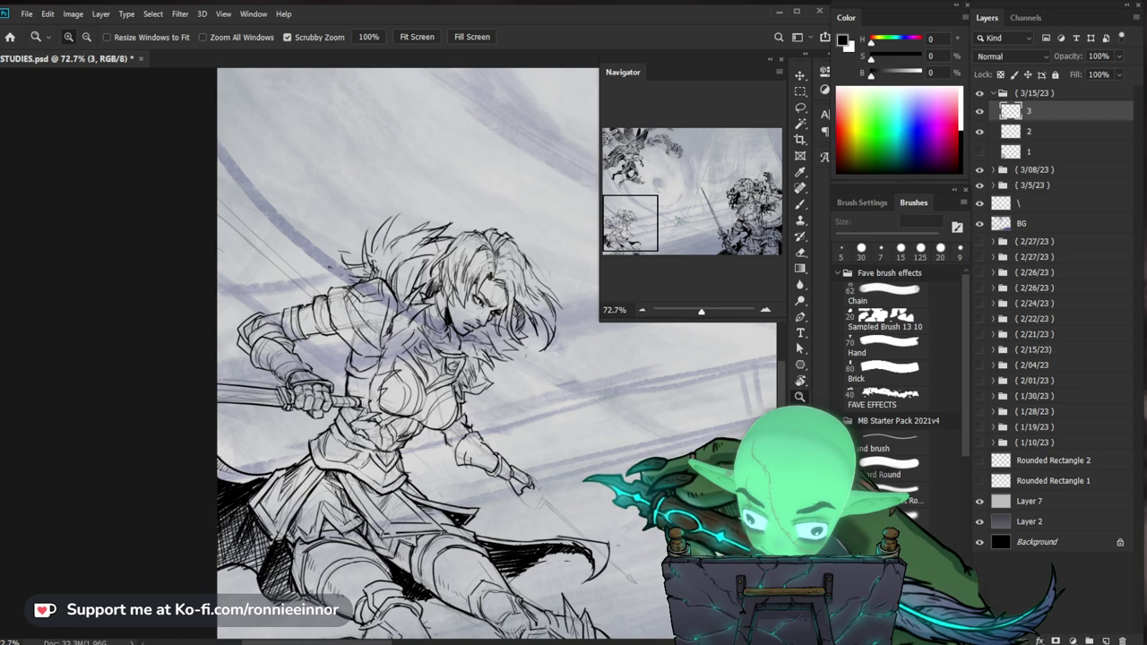
{"action": "left_click_drag", "start_coordinate": [538, 466], "coordinate": [627, 466]}
{"action": "key", "text": "b"}
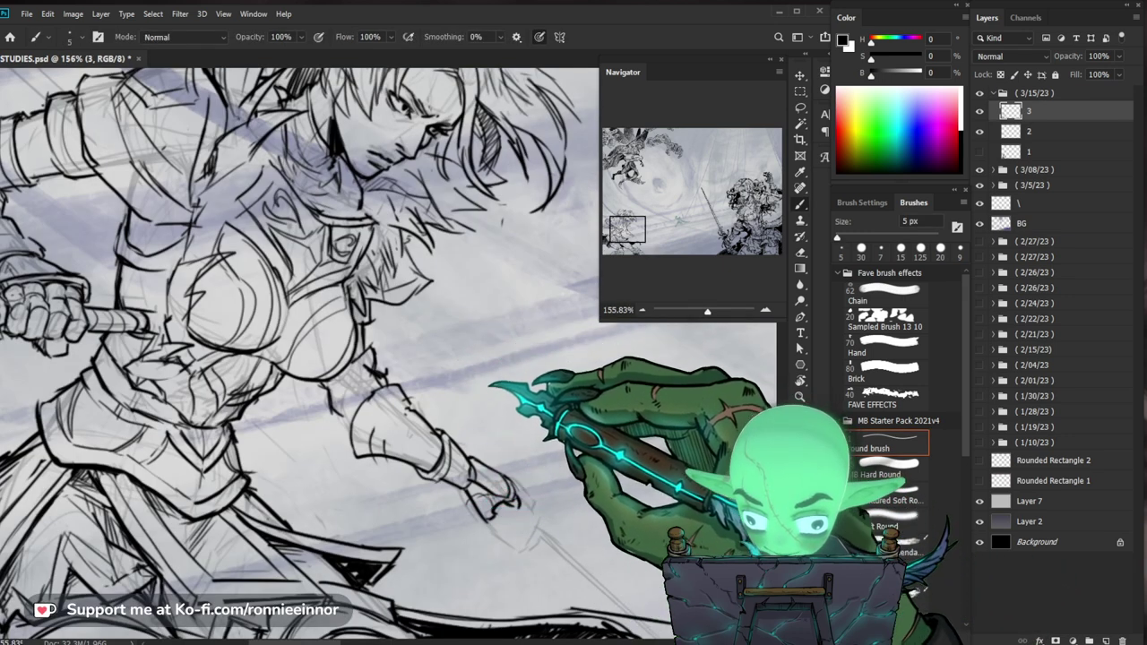
{"action": "key", "text": "e"}
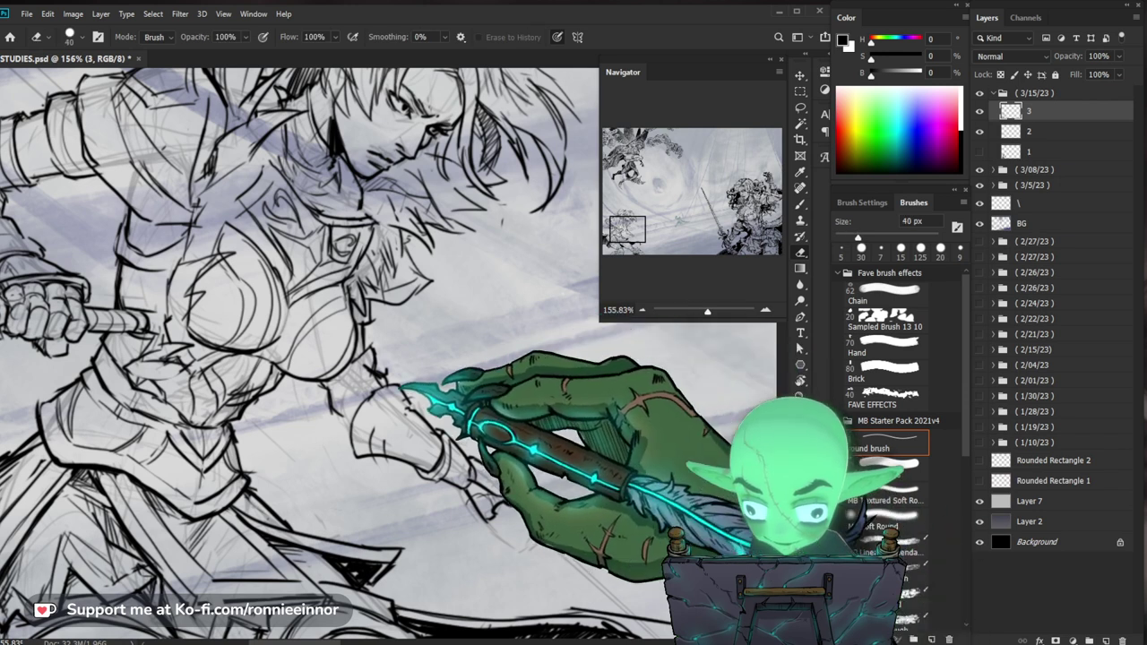
{"action": "key", "text": "b"}
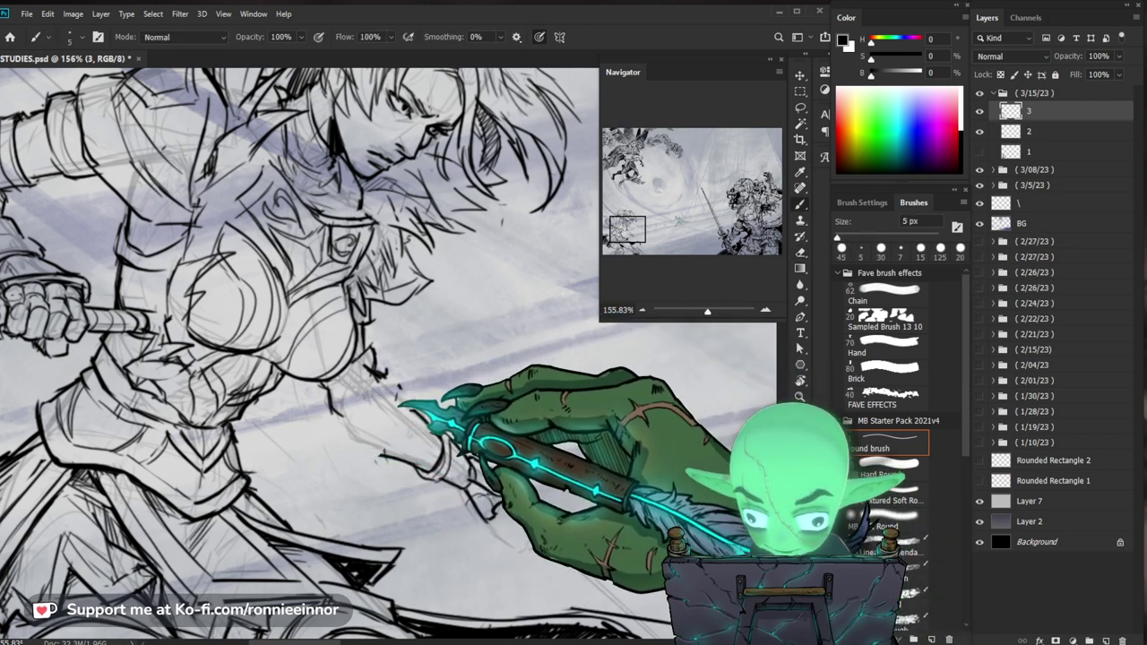
{"action": "left_click_drag", "start_coordinate": [396, 391], "coordinate": [384, 437]}
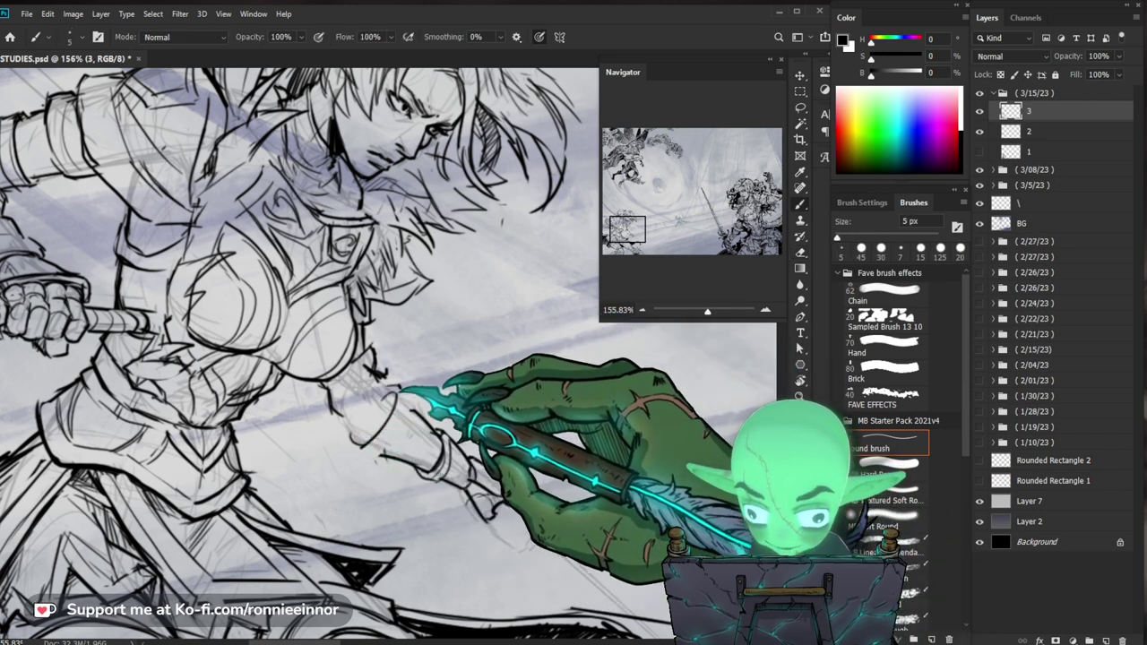
{"action": "mouse_move", "coordinate": [408, 391]}
{"action": "left_mouse_down"}
{"action": "mouse_move", "coordinate": [432, 439]}
{"action": "mouse_move", "coordinate": [422, 414]}
{"action": "left_mouse_up"}
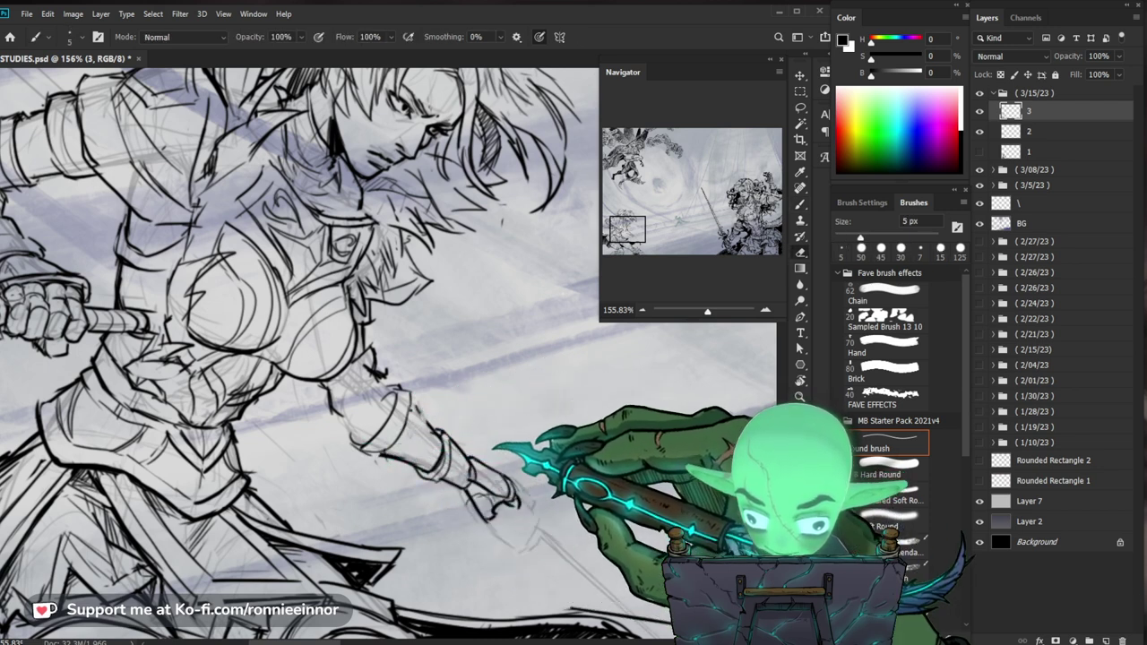
{"action": "left_click_drag", "start_coordinate": [496, 447], "coordinate": [442, 478]}
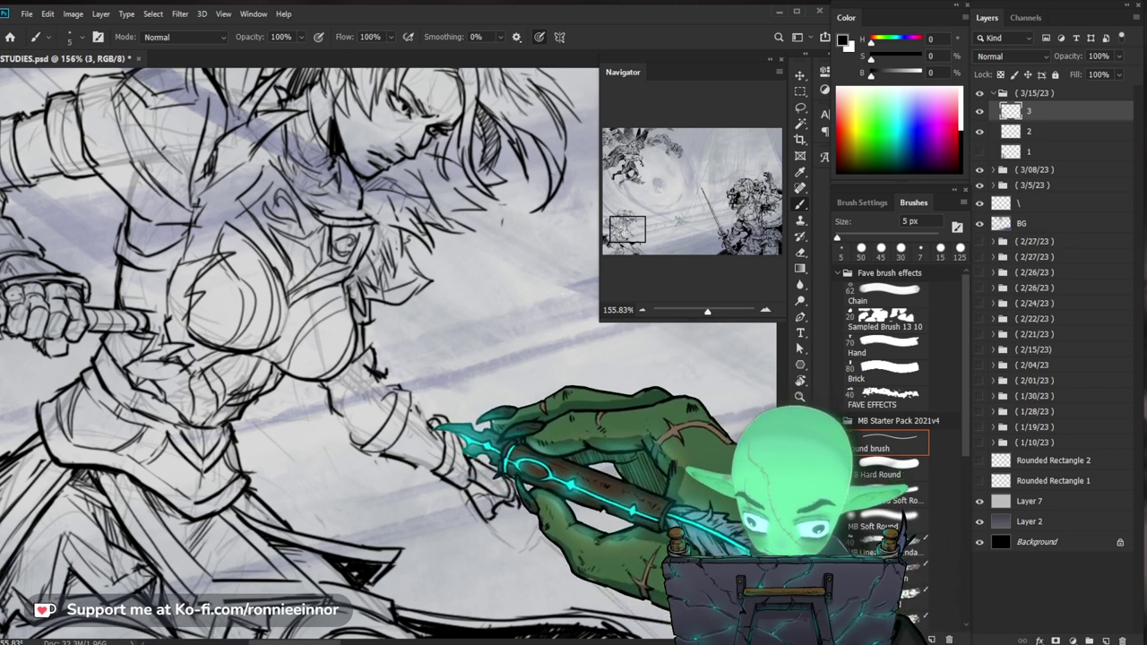
{"action": "key", "text": "e"}
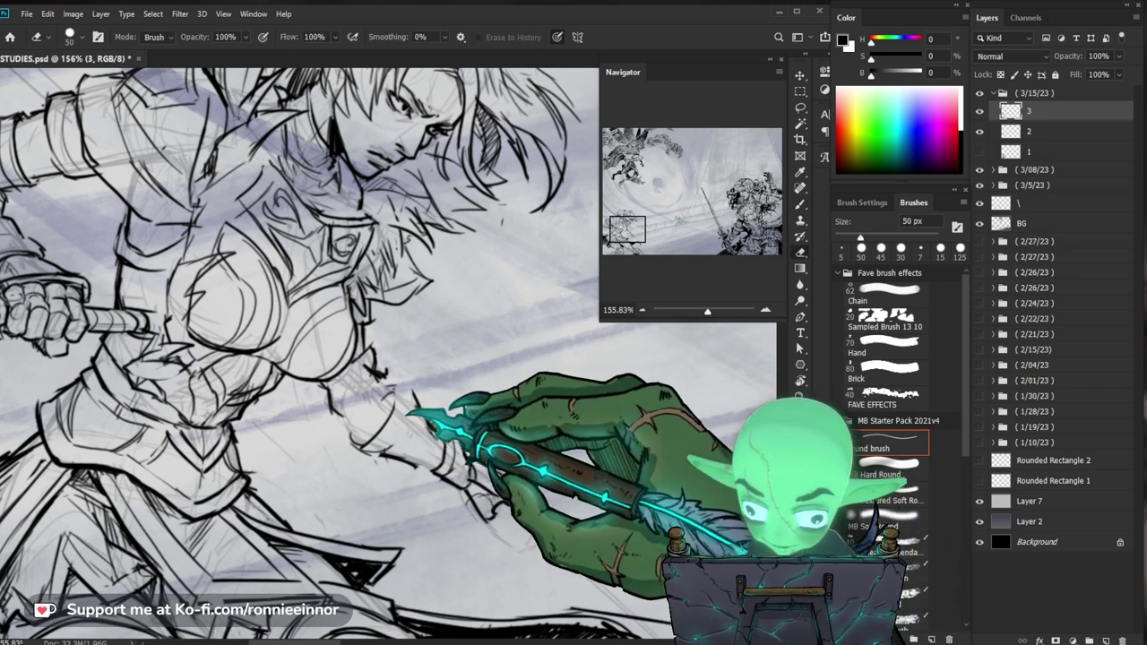
{"action": "key", "text": "b"}
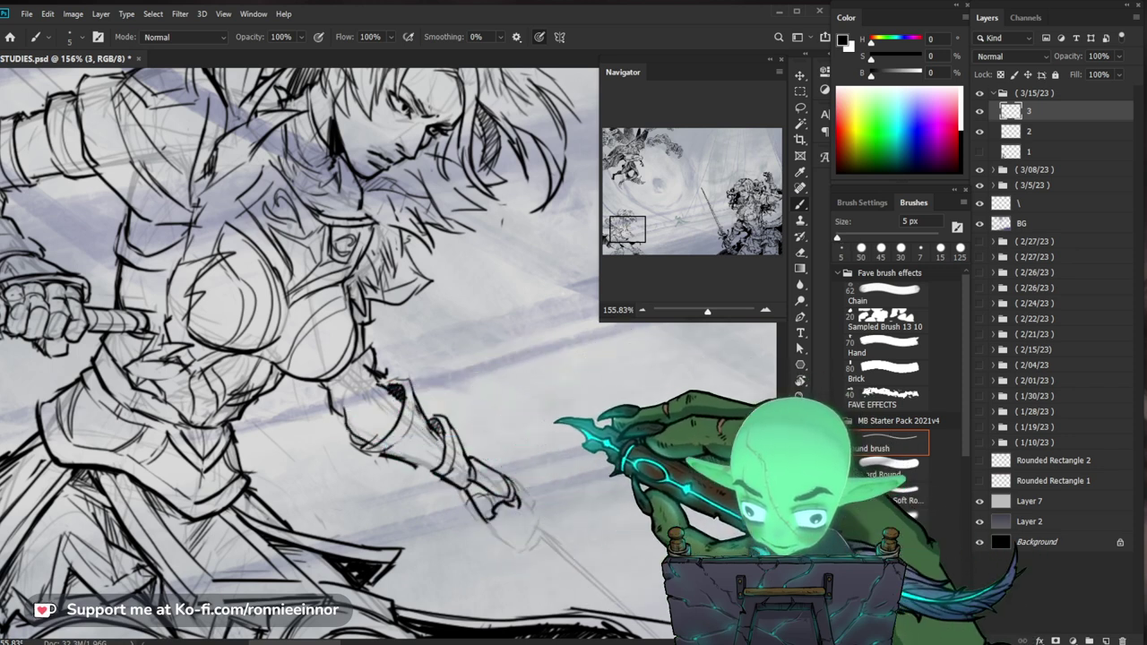
Ink the breastplate, collar and upper torso armor, then zoom out to check the inking
{"action": "left_click_drag", "start_coordinate": [358, 313], "coordinate": [390, 345]}
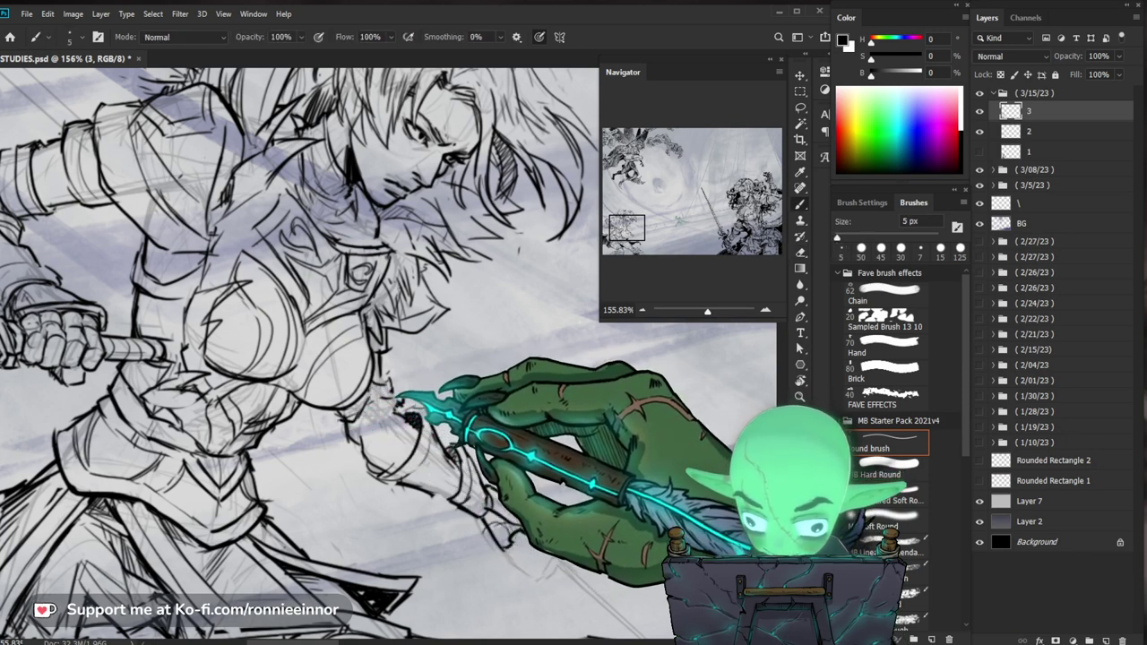
{"action": "key", "text": "z"}
{"action": "left_click_drag", "start_coordinate": [744, 403], "coordinate": [681, 403]}
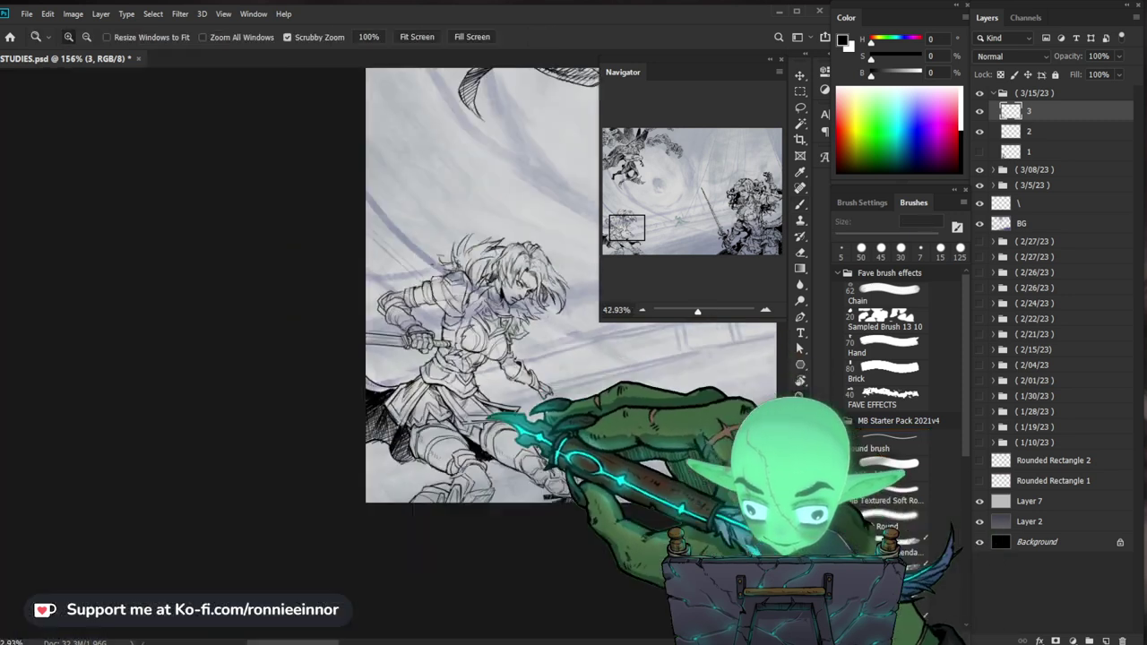
Zoom in on the woman's face and ink its outline and jawline with the 5 px brush
{"action": "key", "text": "b"}
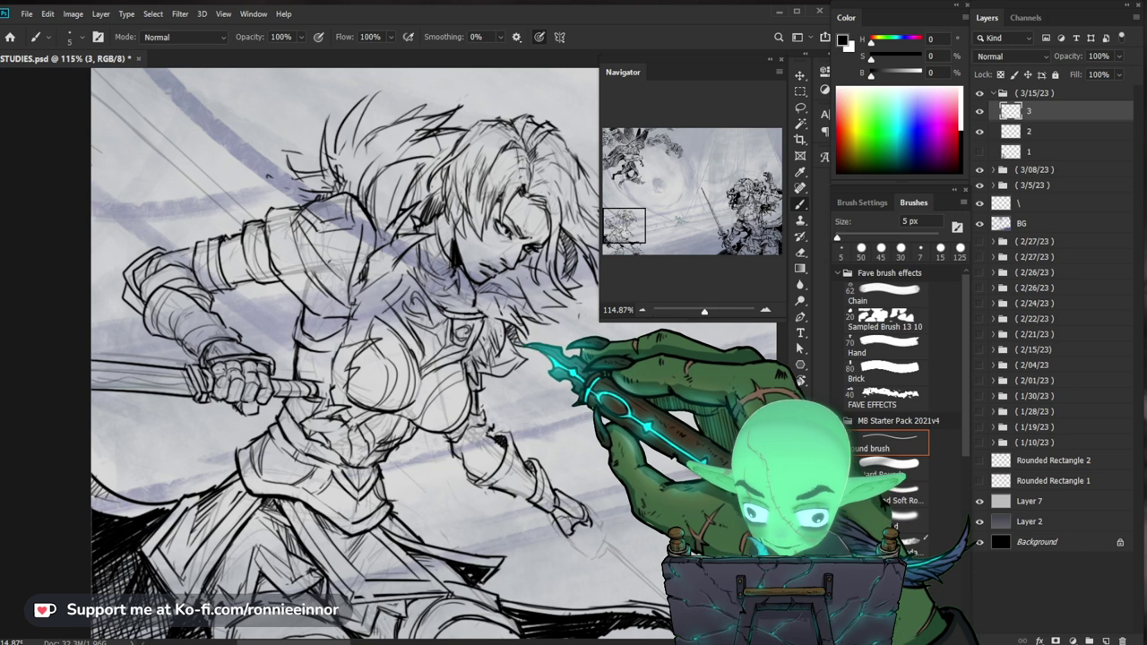
{"action": "scroll", "coordinate": [296, 502], "scroll_direction": "down", "scroll_amount": 3}
{"action": "key", "text": "z"}
{"action": "left_click_drag", "start_coordinate": [471, 301], "coordinate": [529, 301]}
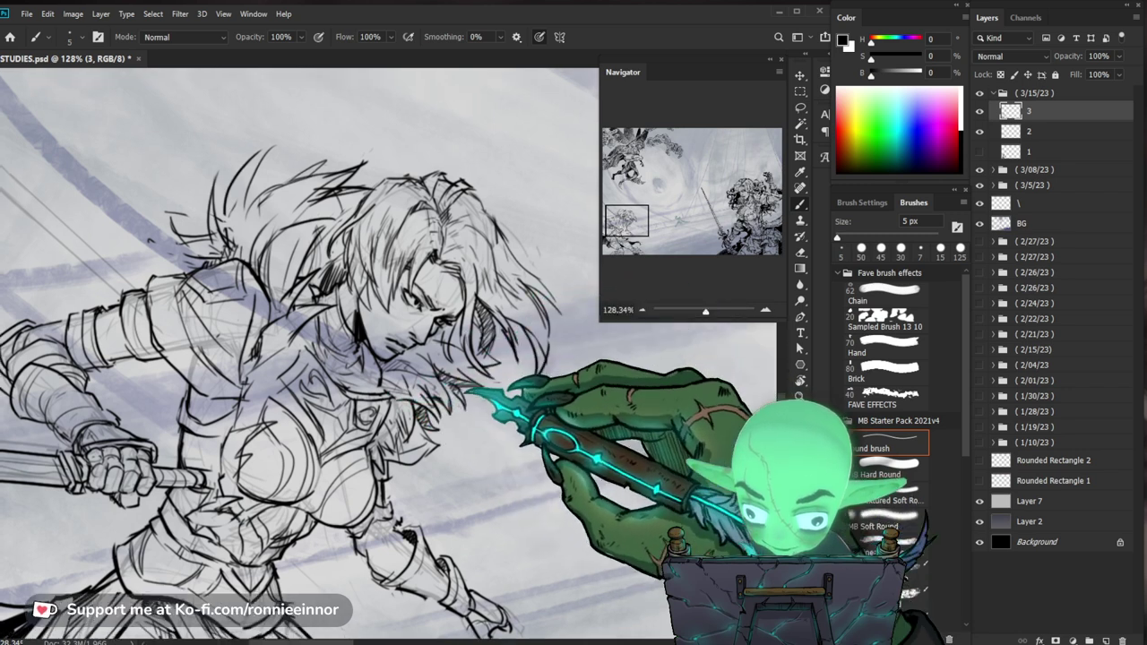
{"action": "left_click_drag", "start_coordinate": [359, 313], "coordinate": [375, 348]}
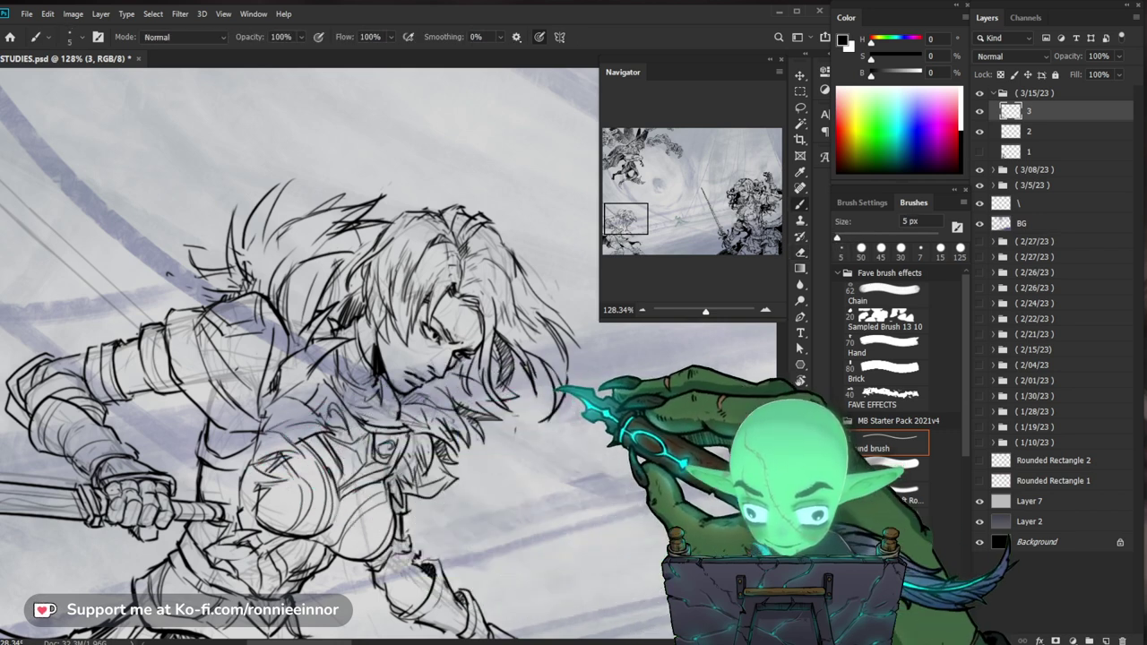
{"action": "left_click_drag", "start_coordinate": [359, 269], "coordinate": [335, 287]}
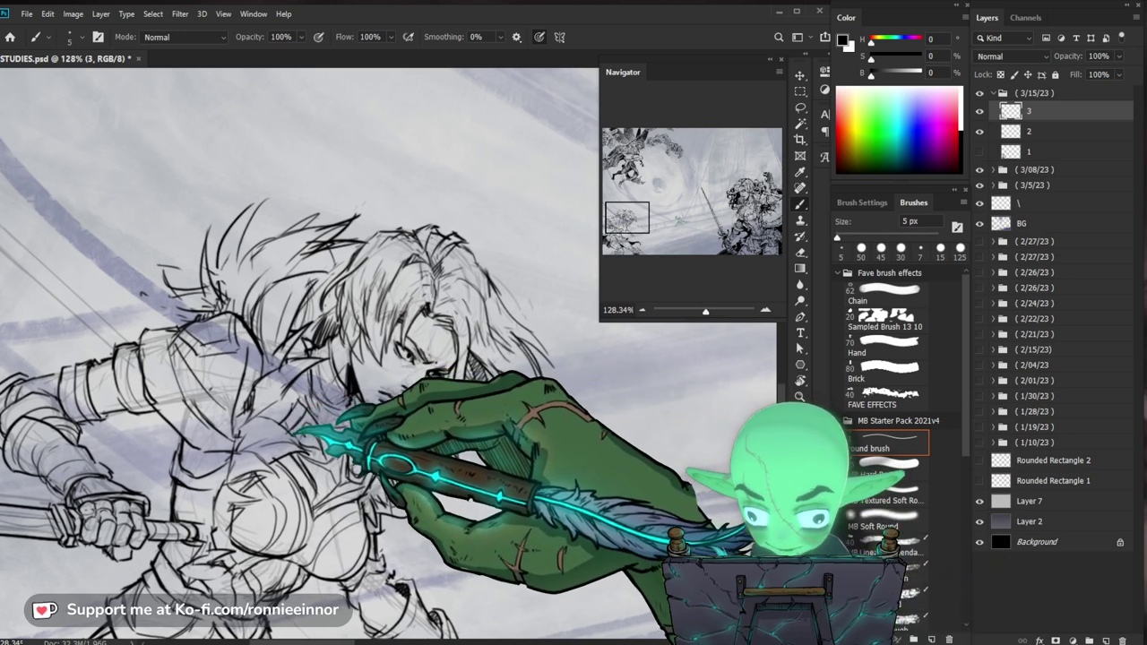
{"action": "left_click_drag", "start_coordinate": [403, 296], "coordinate": [384, 309]}
{"action": "key", "text": "e"}
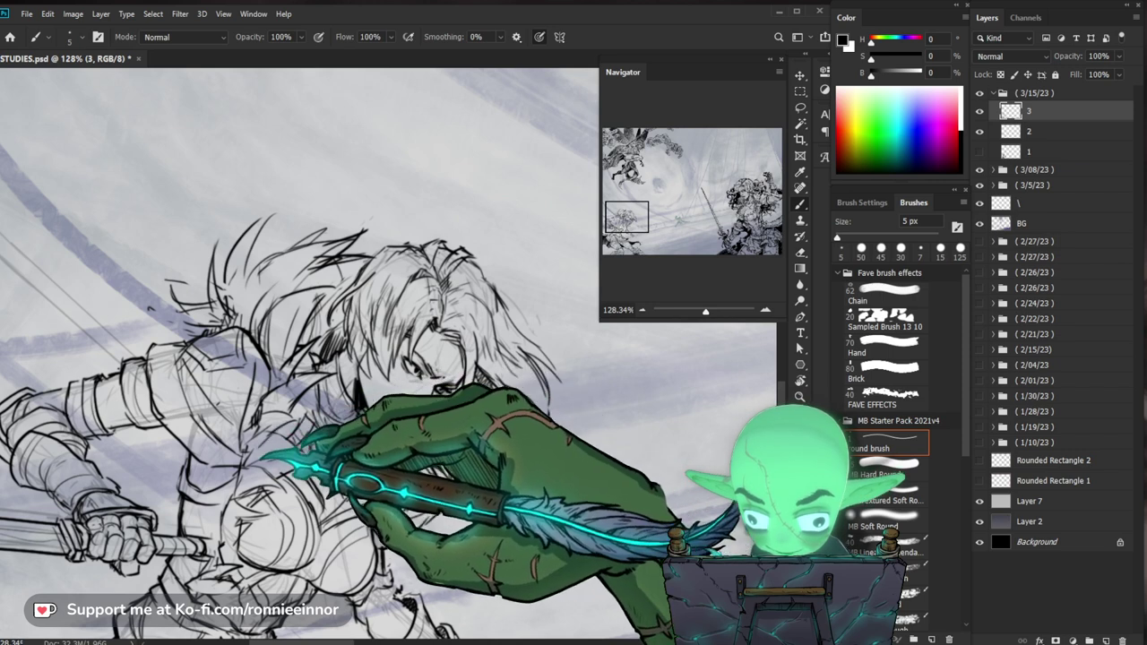
{"action": "key", "text": "b"}
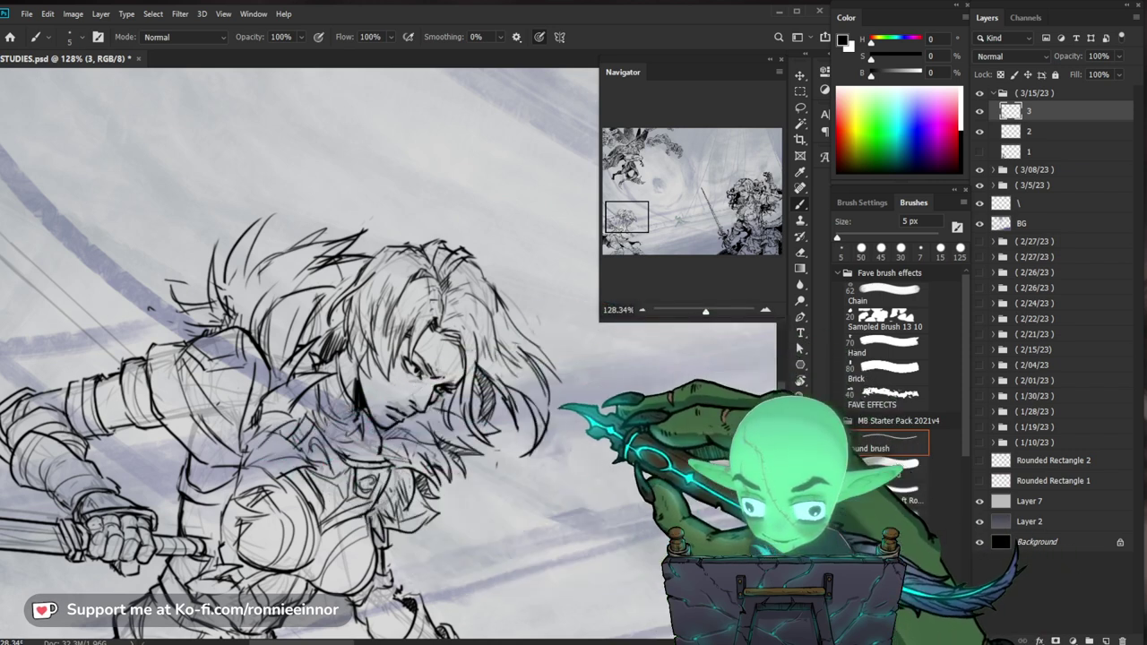
Ink the nearby hair strands, erasing stray lines, and briefly zoom out to review the face
{"action": "scroll", "coordinate": [331, 414], "scroll_direction": "up", "scroll_amount": 3}
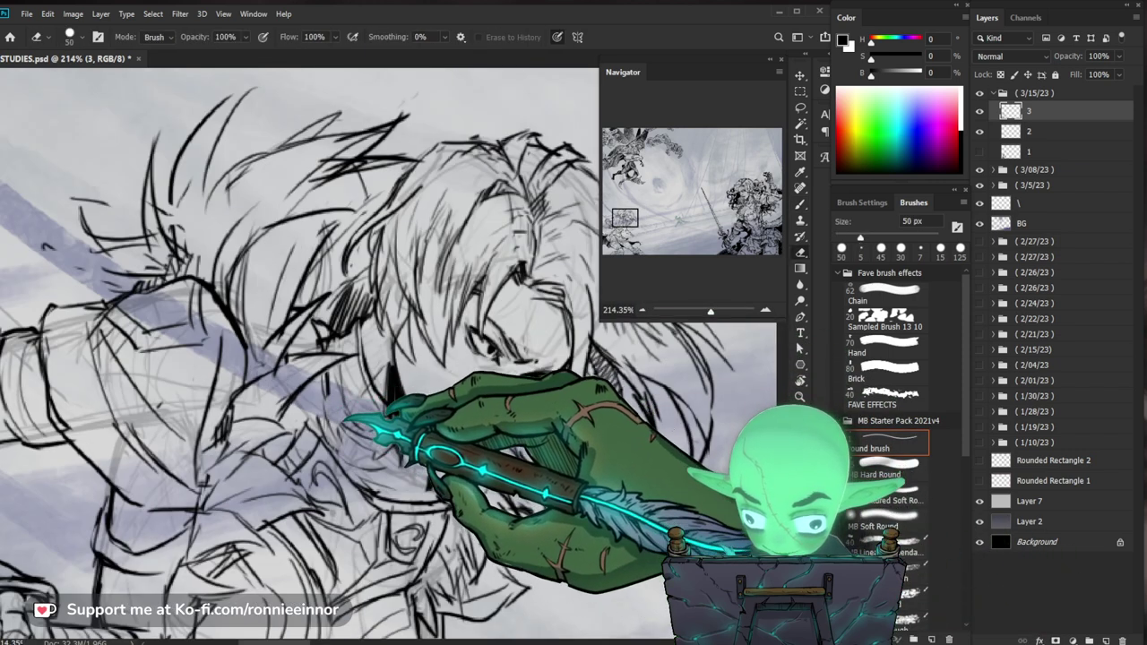
{"action": "scroll", "coordinate": [384, 358], "scroll_direction": "down", "scroll_amount": 1}
{"action": "key", "text": "e"}
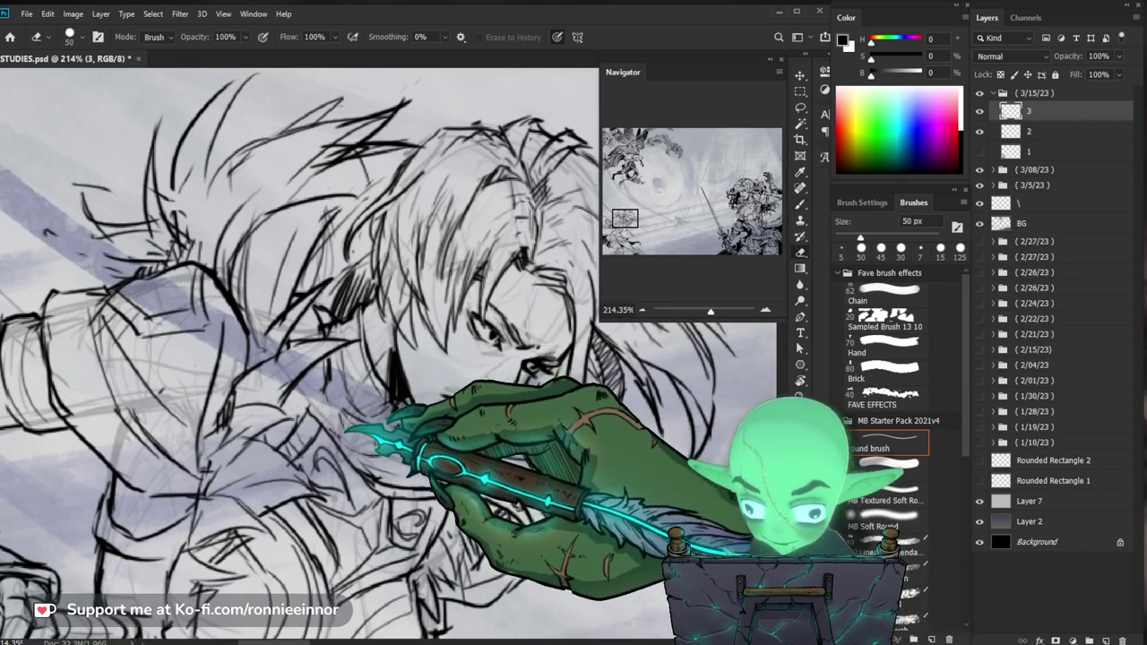
{"action": "key", "text": "b"}
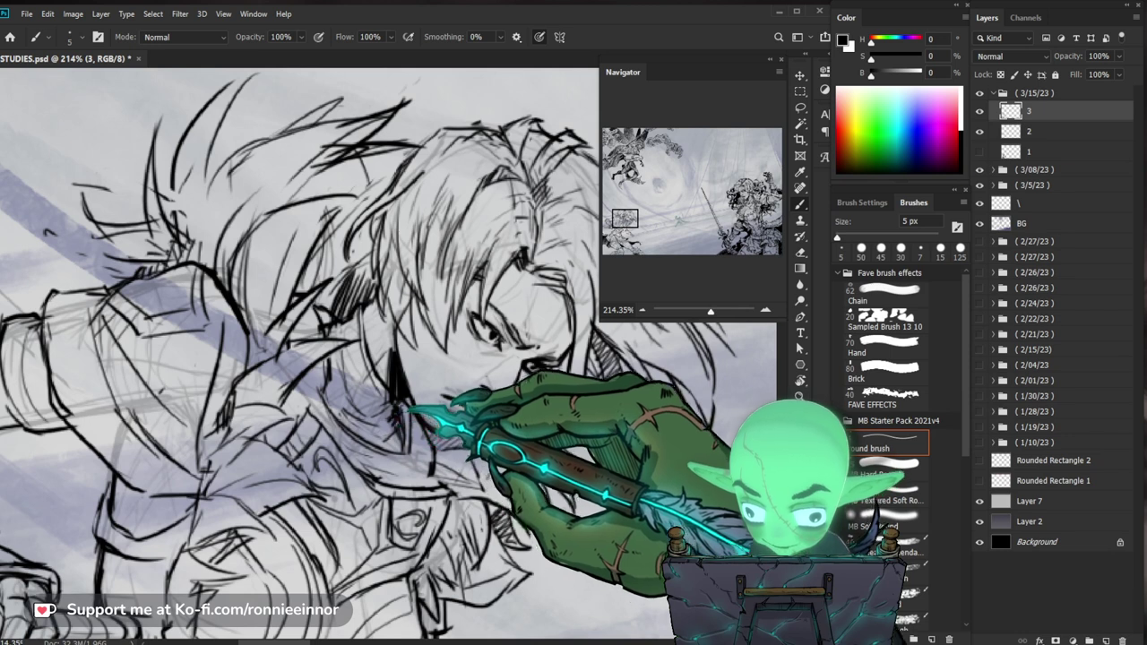
{"action": "key", "text": "e"}
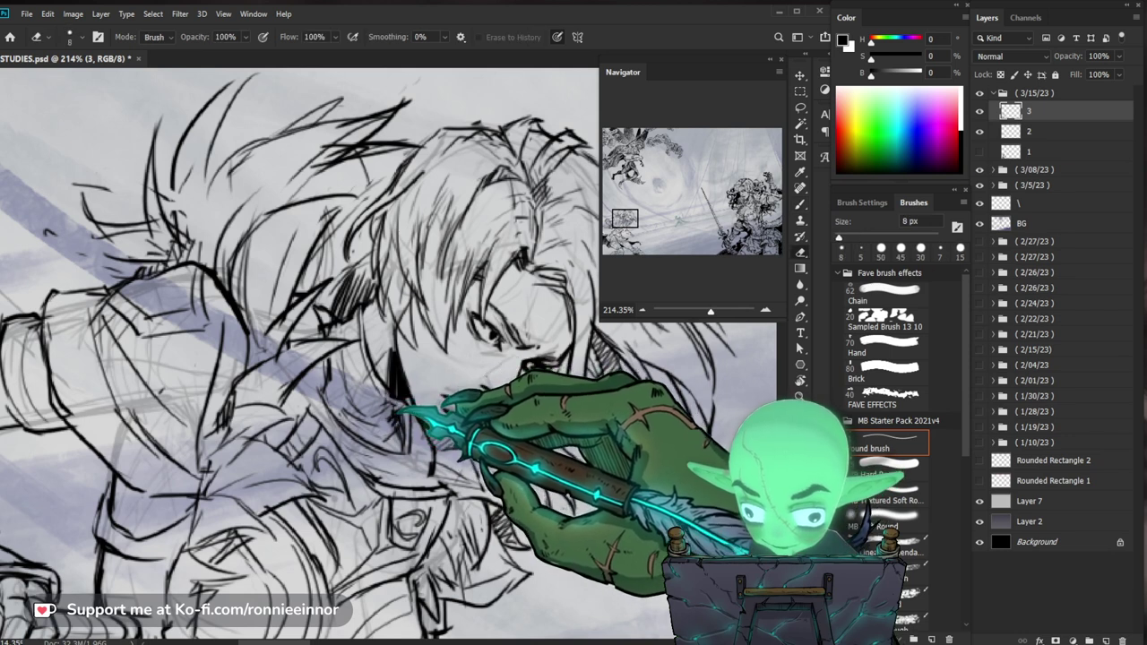
{"action": "key", "text": "b"}
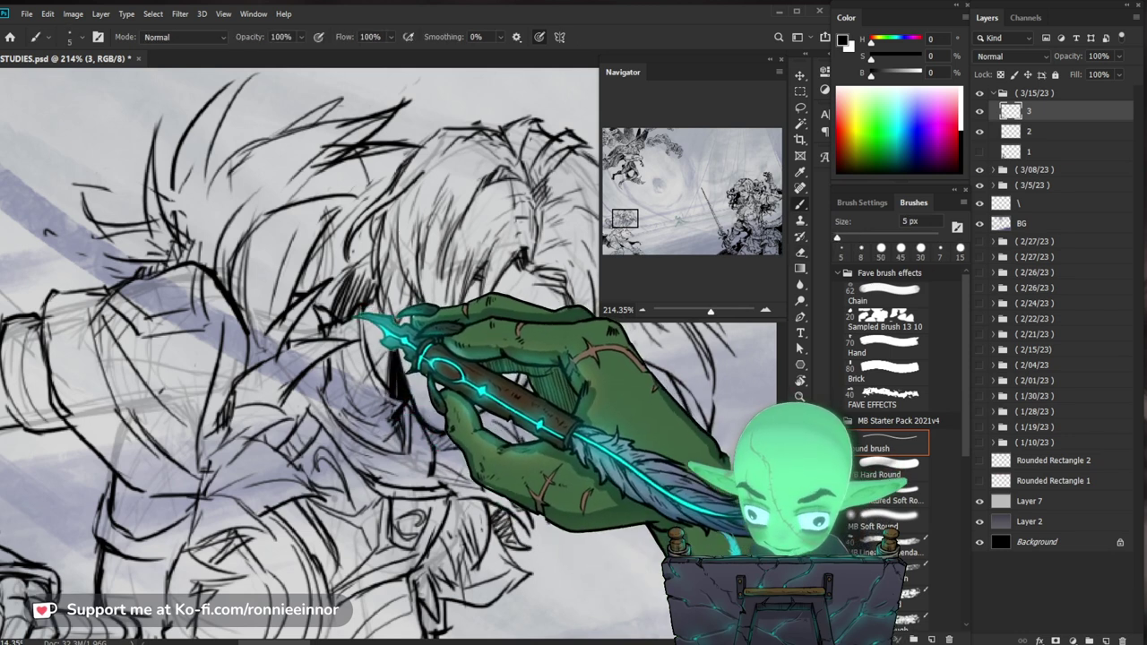
{"action": "key", "text": "z"}
{"action": "left_click_drag", "start_coordinate": [390, 386], "coordinate": [268, 385]}
{"action": "left_click_drag", "start_coordinate": [448, 372], "coordinate": [569, 372]}
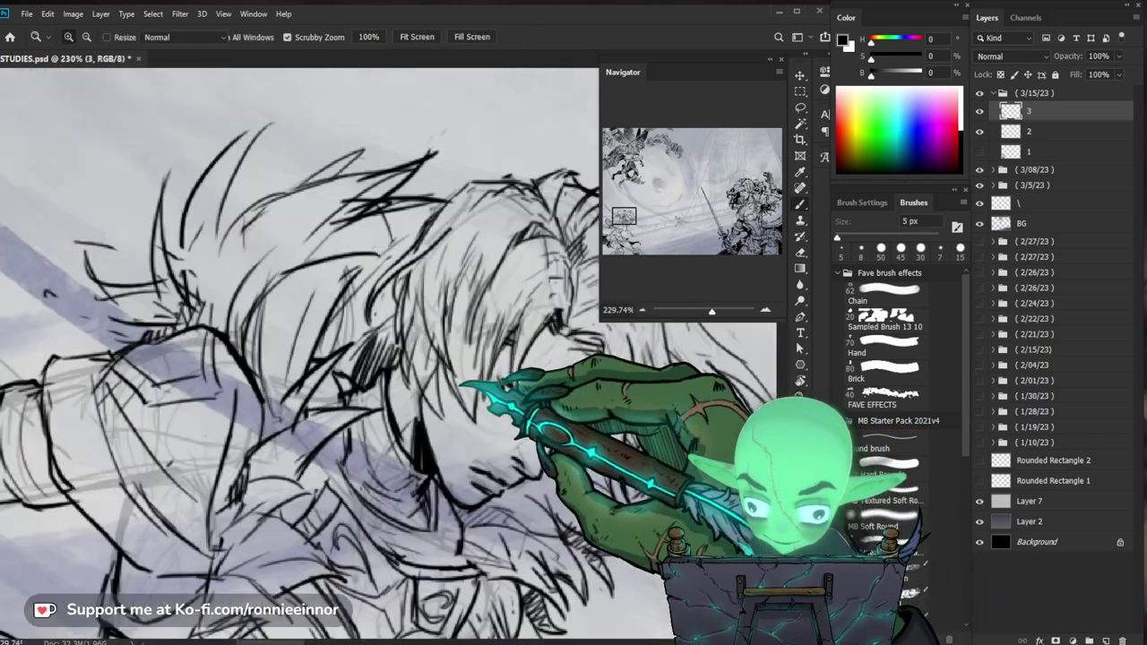
{"action": "key", "text": "b"}
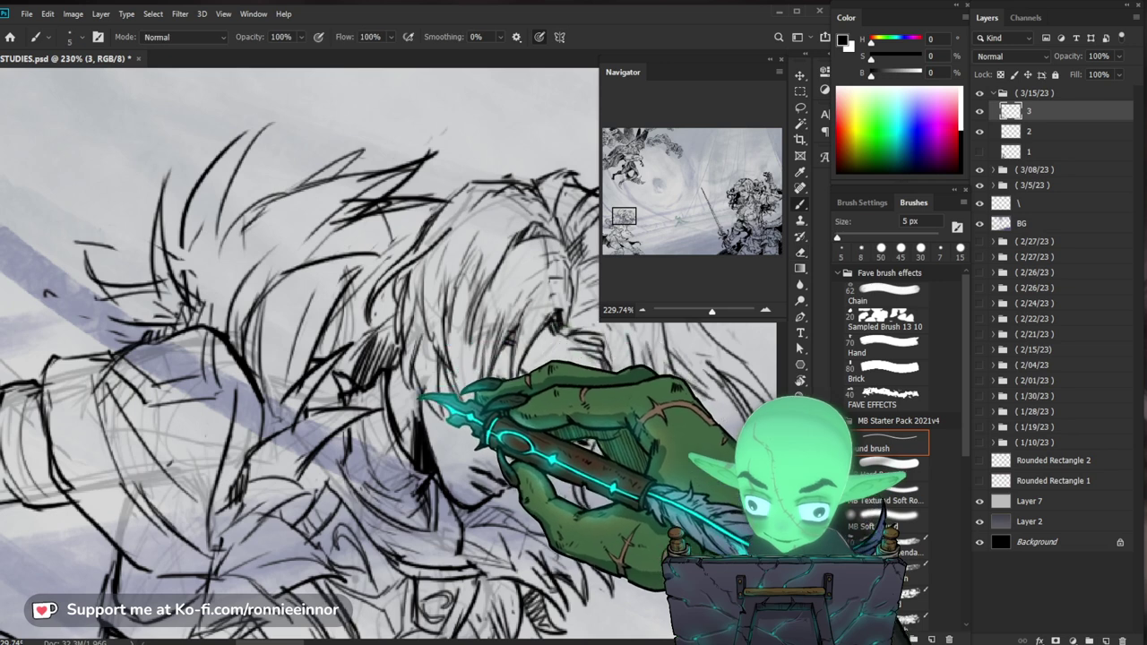
Refine the face and hair linework, then zoom out to the whole figure
{"action": "key", "text": "z"}
{"action": "left_click_drag", "start_coordinate": [484, 309], "coordinate": [499, 304]}
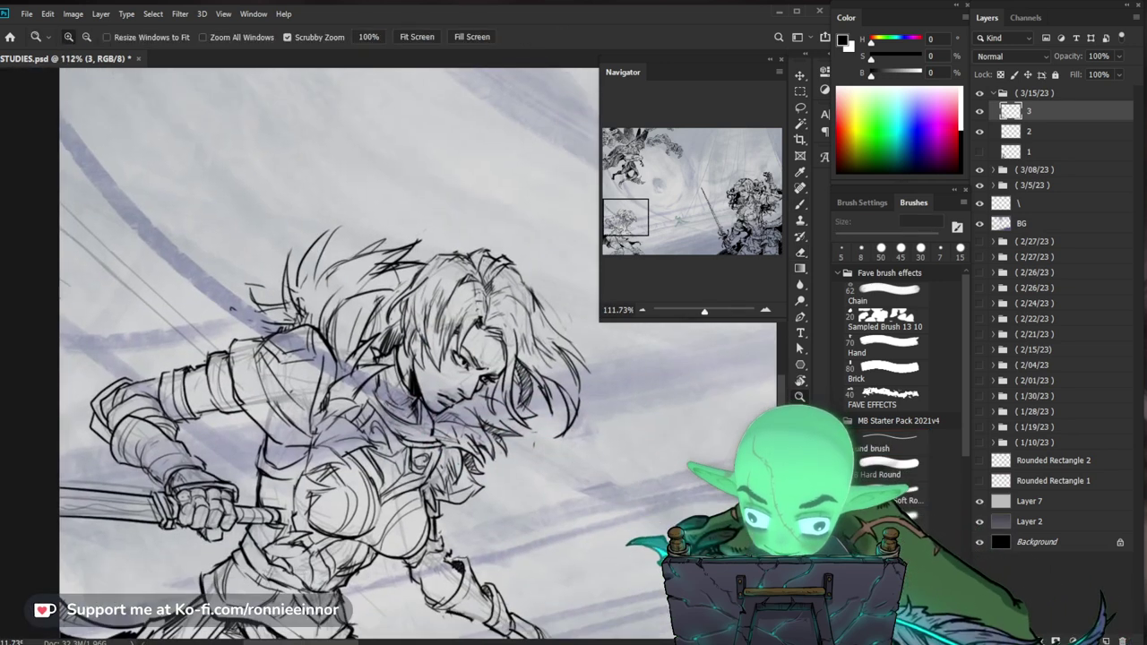
{"action": "key", "text": "e"}
{"action": "key", "text": "b"}
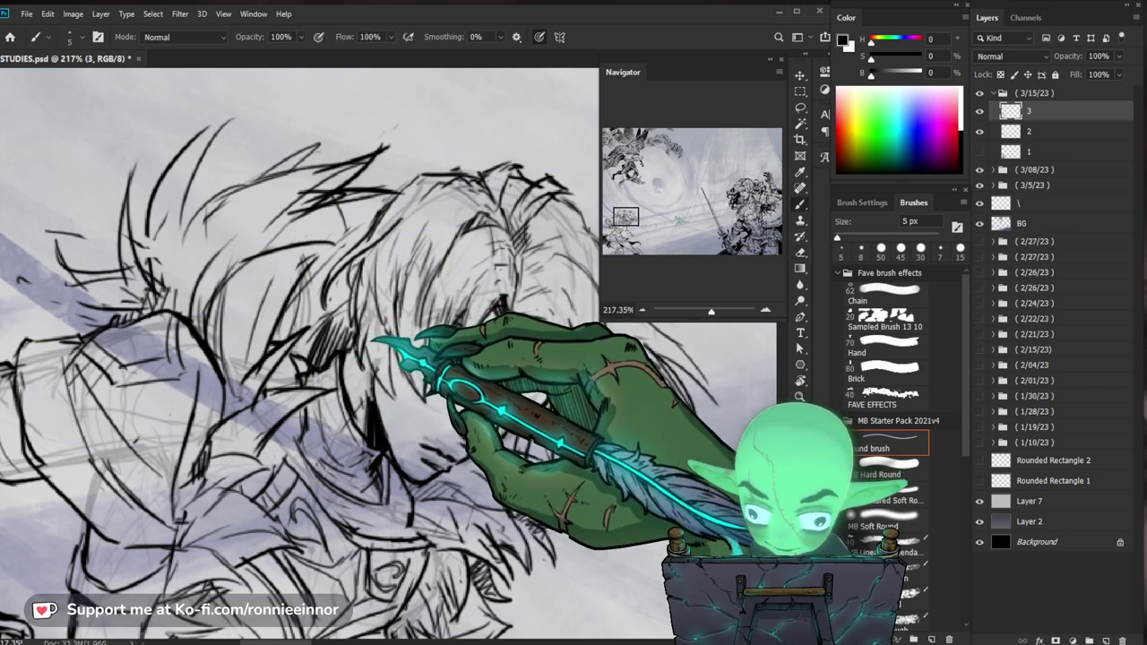
{"action": "key", "text": "z"}
{"action": "left_click_drag", "start_coordinate": [484, 309], "coordinate": [394, 309]}
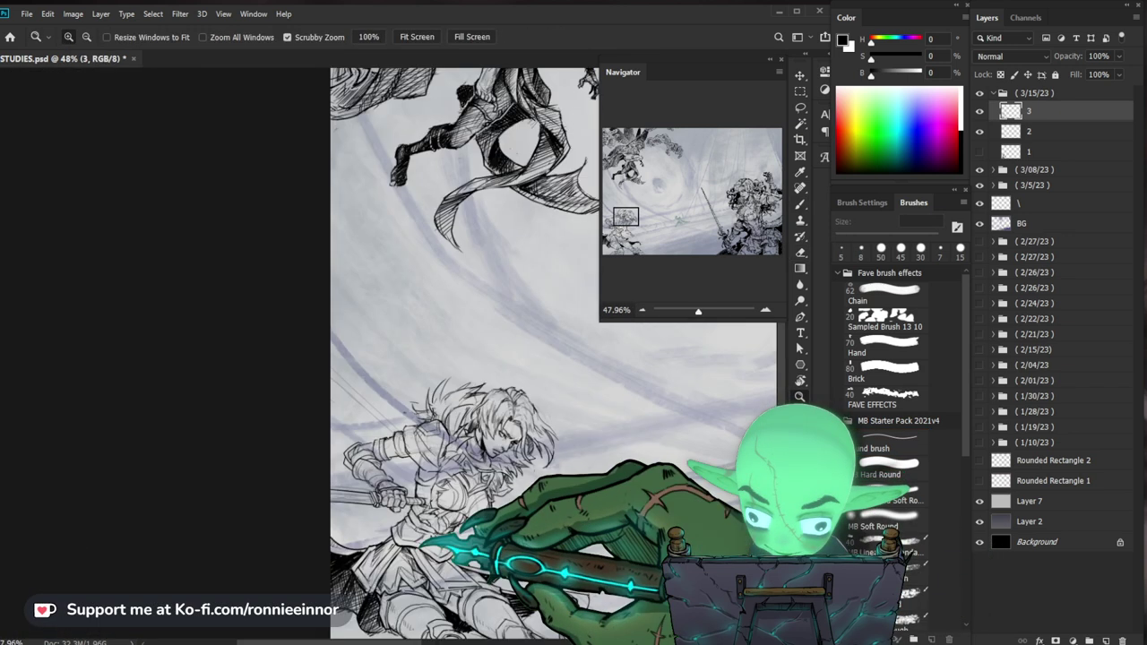
Add more black strokes to the flowing hair and shoulder armor, erasing misplaced lines with the 8 px eraser
{"action": "left_click_drag", "start_coordinate": [455, 477], "coordinate": [537, 478]}
{"action": "key", "text": "b"}
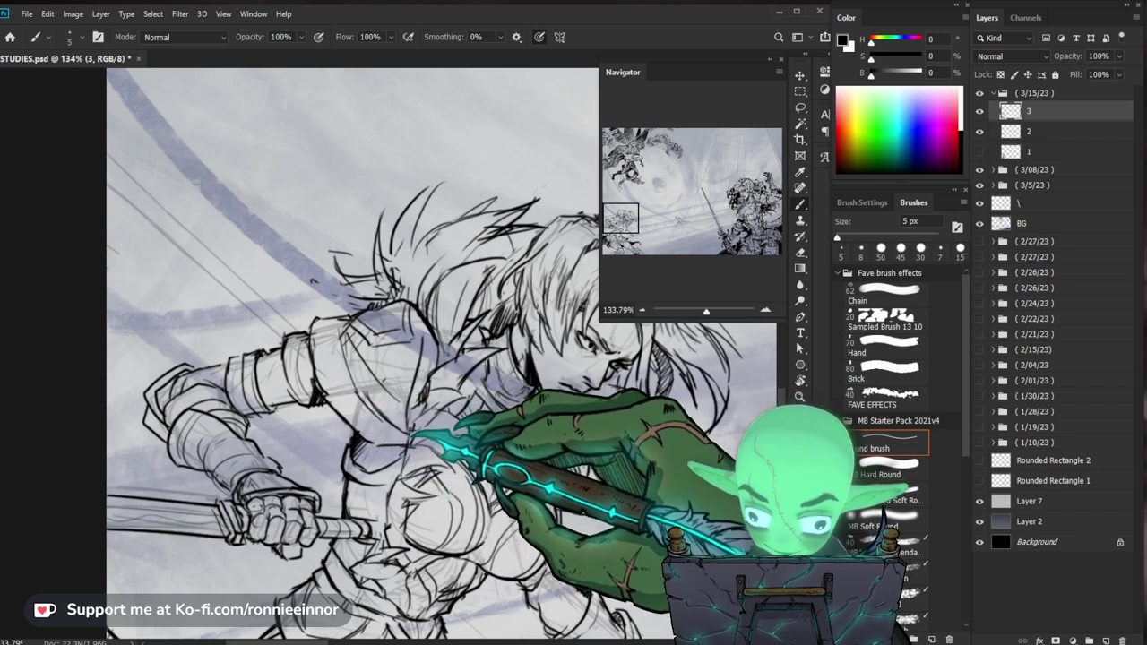
{"action": "key", "text": "e"}
{"action": "key", "text": "b"}
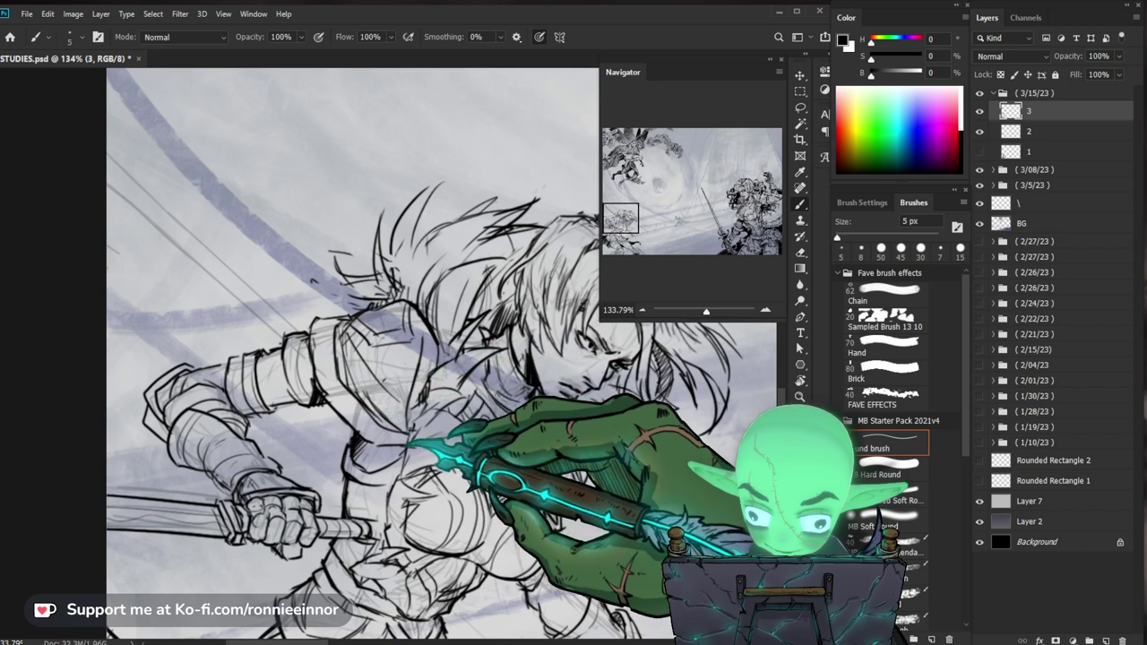
{"action": "key", "text": "e"}
{"action": "key", "text": "b"}
{"action": "key", "text": "e"}
{"action": "key", "text": "b"}
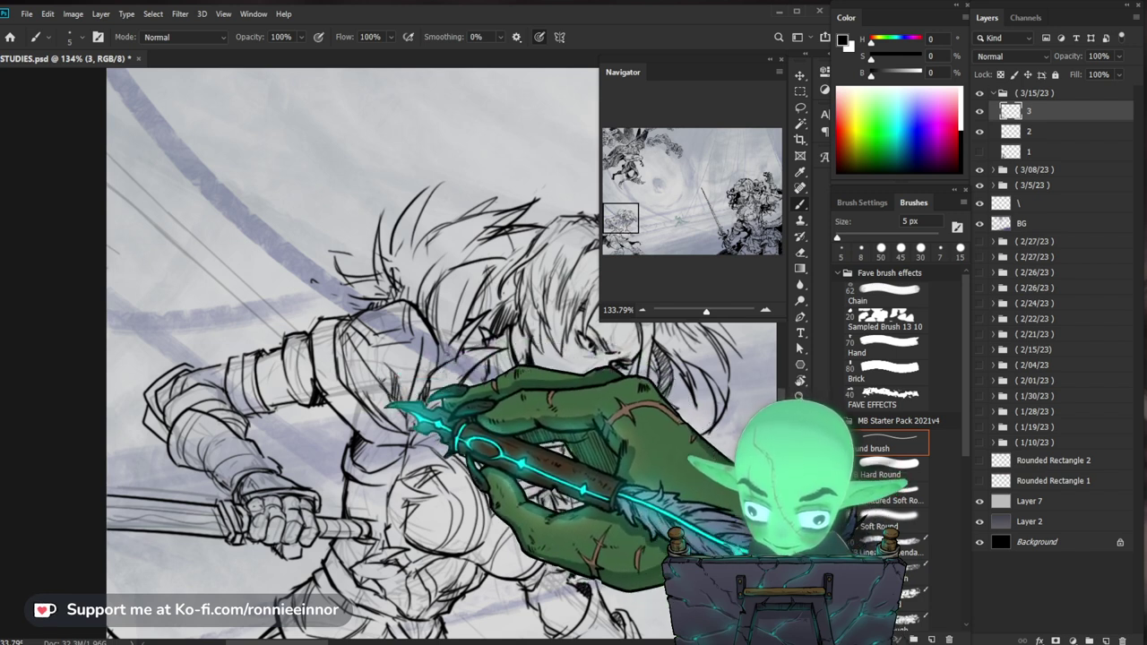
{"action": "key", "text": "e"}
{"action": "key", "text": "b"}
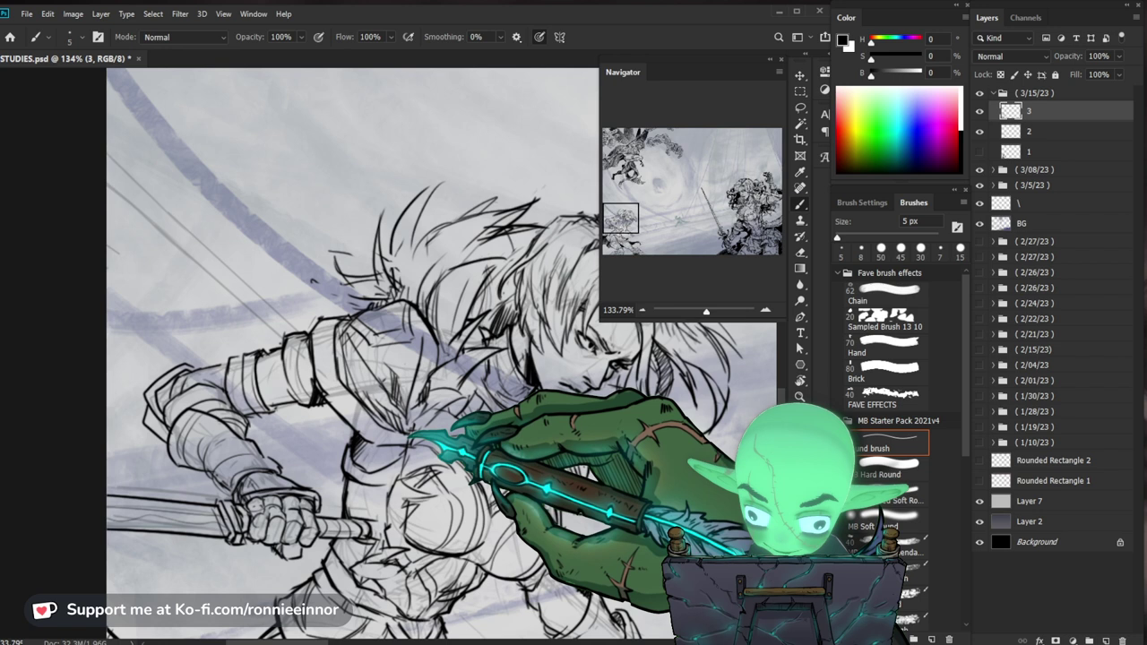
Nudge the view toward the chest armor, zoom out to check the figure, then zoom back in
{"action": "left_click_drag", "start_coordinate": [538, 358], "coordinate": [515, 340]}
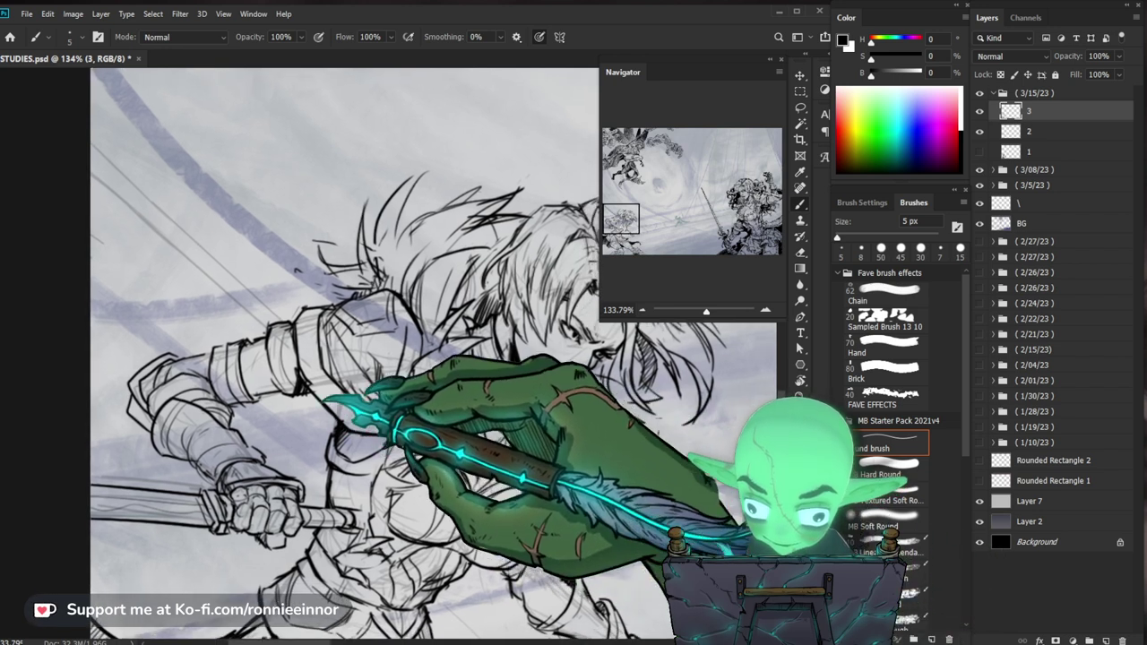
{"action": "left_click_drag", "start_coordinate": [492, 388], "coordinate": [422, 388]}
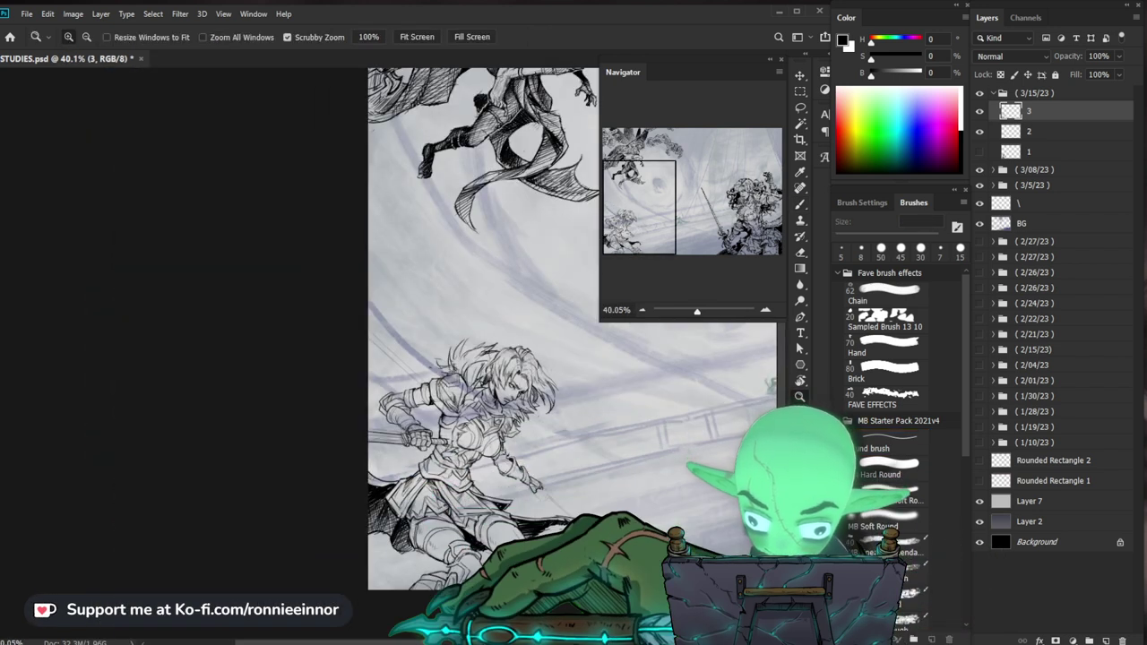
{"action": "left_click_drag", "start_coordinate": [542, 537], "coordinate": [618, 538]}
Ink outlines along her armored thighs, erasing stray strokes
{"action": "mouse_move", "coordinate": [668, 482]}
{"action": "left_mouse_down"}
{"action": "mouse_move", "coordinate": [609, 384]}
{"action": "mouse_move", "coordinate": [636, 384]}
{"action": "left_mouse_up"}
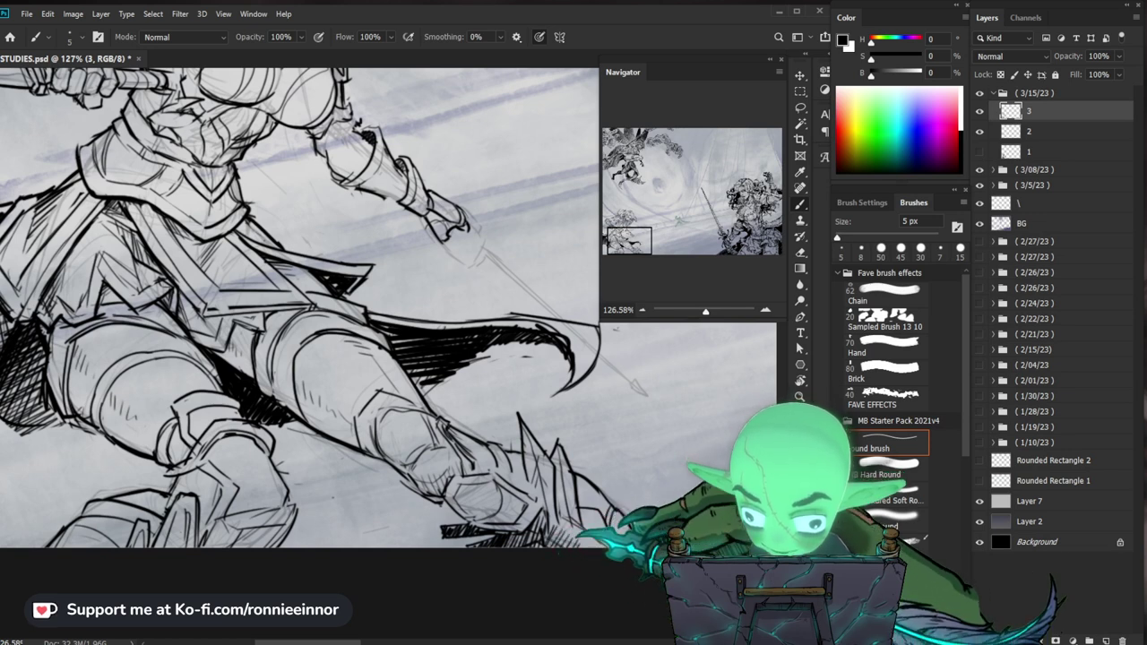
{"action": "left_click_drag", "start_coordinate": [359, 358], "coordinate": [439, 323]}
{"action": "key", "text": "e"}
{"action": "key", "text": "b"}
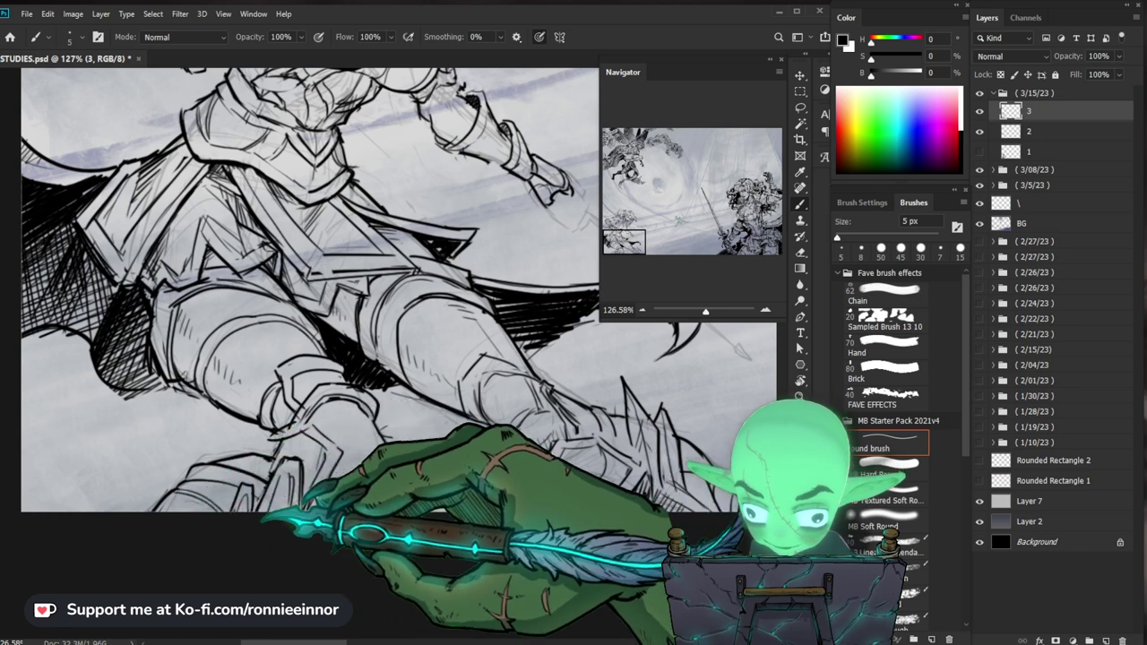
{"action": "left_click_drag", "start_coordinate": [439, 322], "coordinate": [359, 331]}
{"action": "key", "text": "e"}
Zoom out to review the inked legs, then zoom in and refine the lower legs
{"action": "key", "text": "z"}
{"action": "left_click_drag", "start_coordinate": [681, 439], "coordinate": [627, 439]}
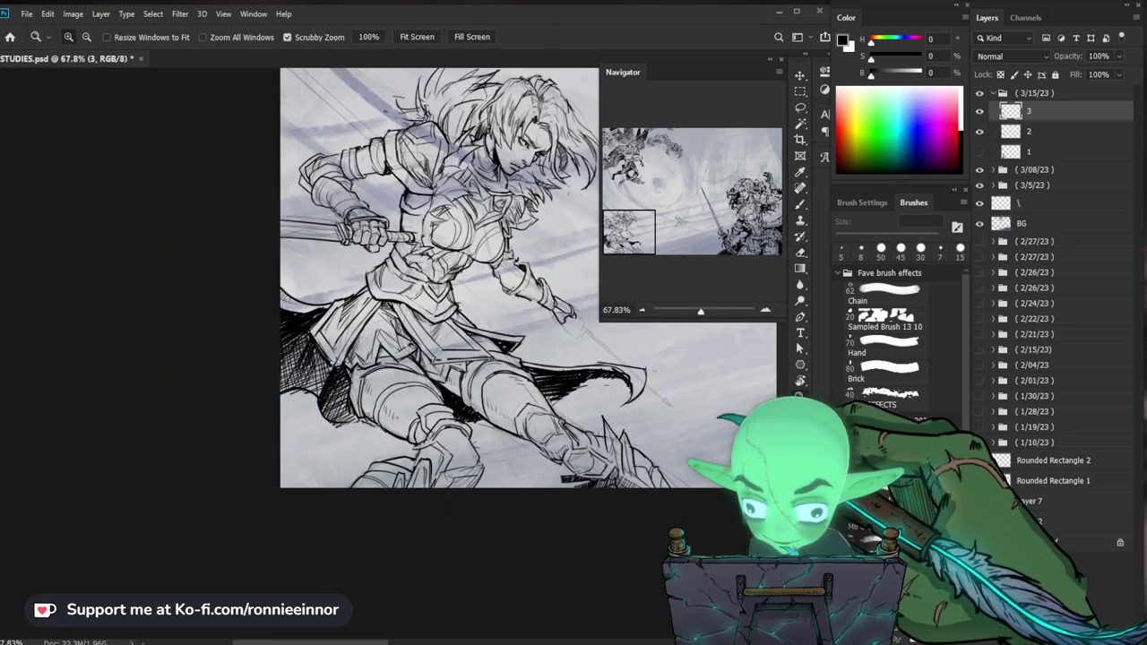
{"action": "left_click_drag", "start_coordinate": [528, 448], "coordinate": [645, 448]}
{"action": "key", "text": "e"}
{"action": "key", "text": "b"}
{"action": "key", "text": "e"}
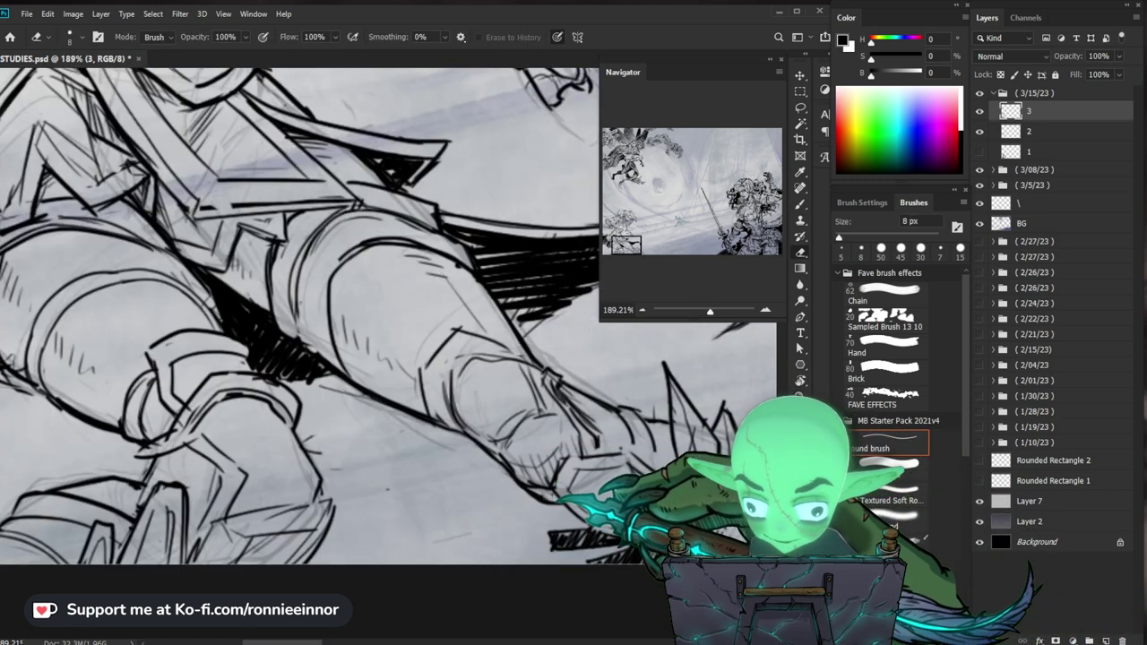
Ink the boots and spiked greaves, cleaning stray lines with the eraser
{"action": "left_click_drag", "start_coordinate": [448, 359], "coordinate": [358, 341]}
{"action": "key", "text": "e"}
{"action": "key", "text": "b"}
{"action": "key", "text": "e"}
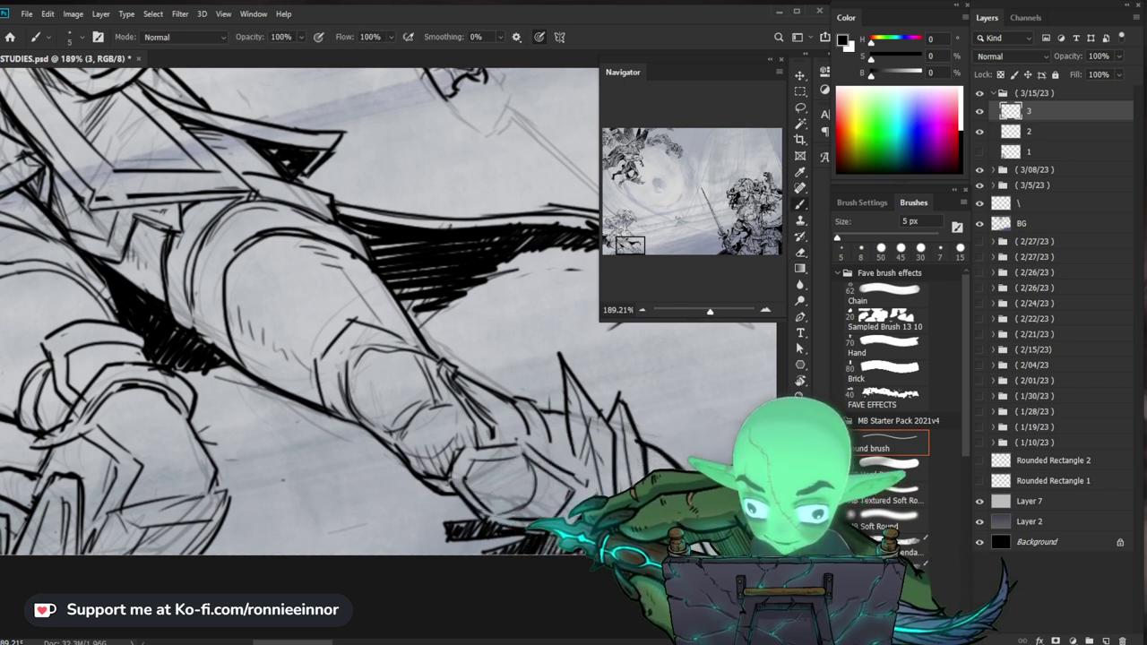
{"action": "key", "text": "ctrl+space"}
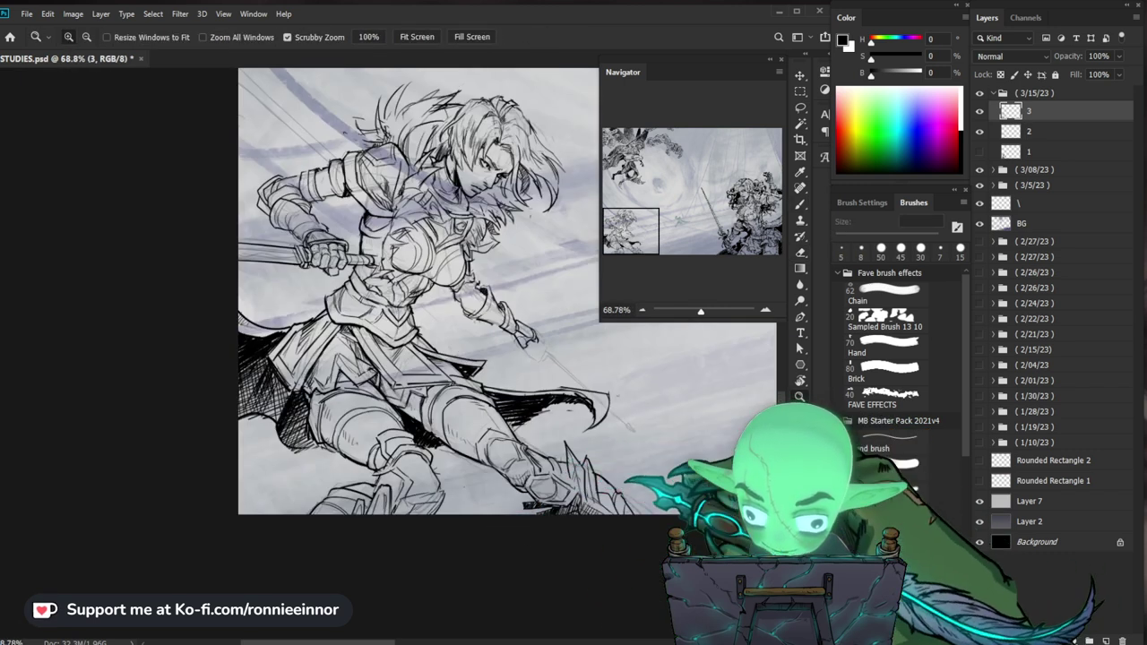
{"action": "left_click_drag", "start_coordinate": [403, 359], "coordinate": [421, 358]}
{"action": "key", "text": "b"}
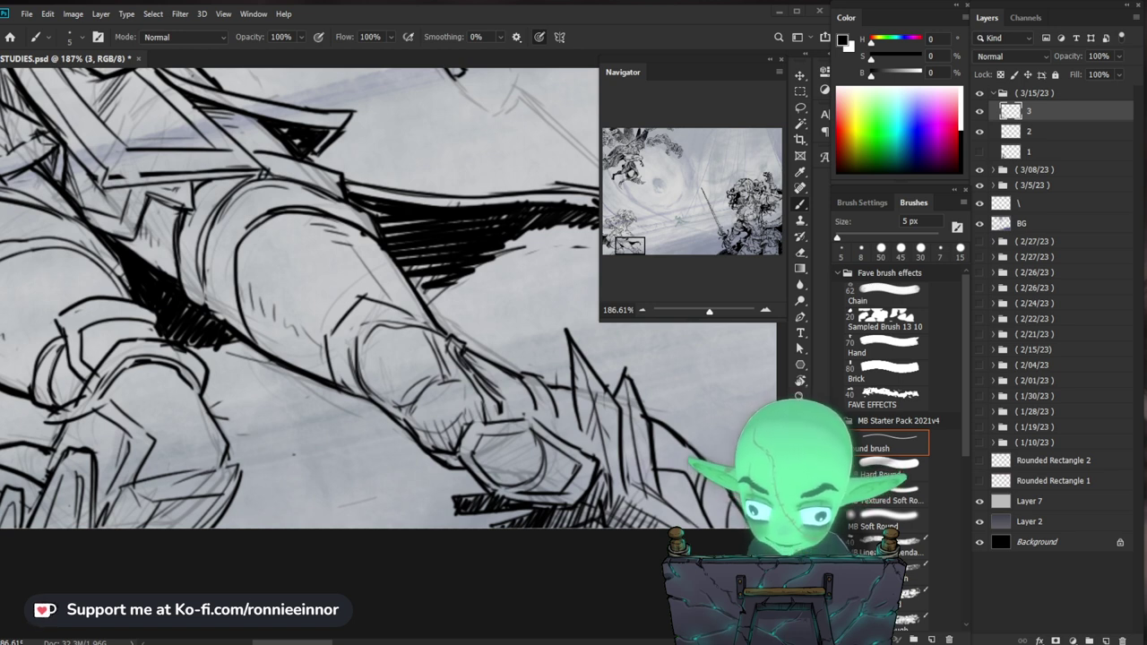
Fill the shadows under the skirt with dense black hatching, then zoom out to review
{"action": "key", "text": "e"}
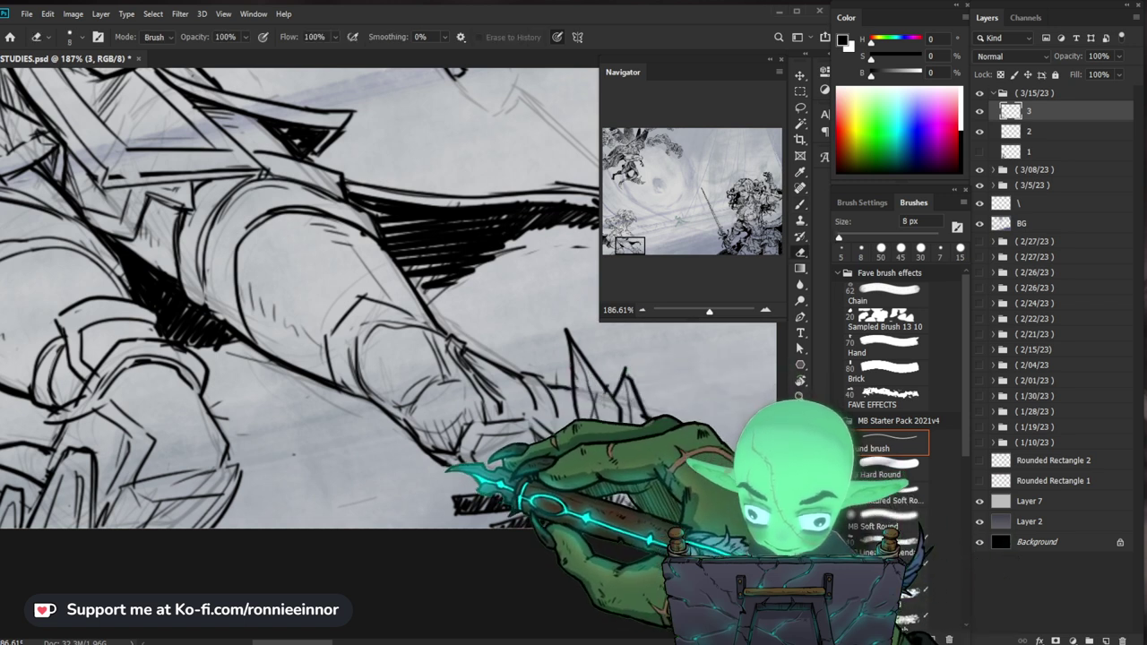
{"action": "key", "text": "z"}
{"action": "scroll", "coordinate": [389, 349], "scroll_direction": "down", "scroll_amount": 10}
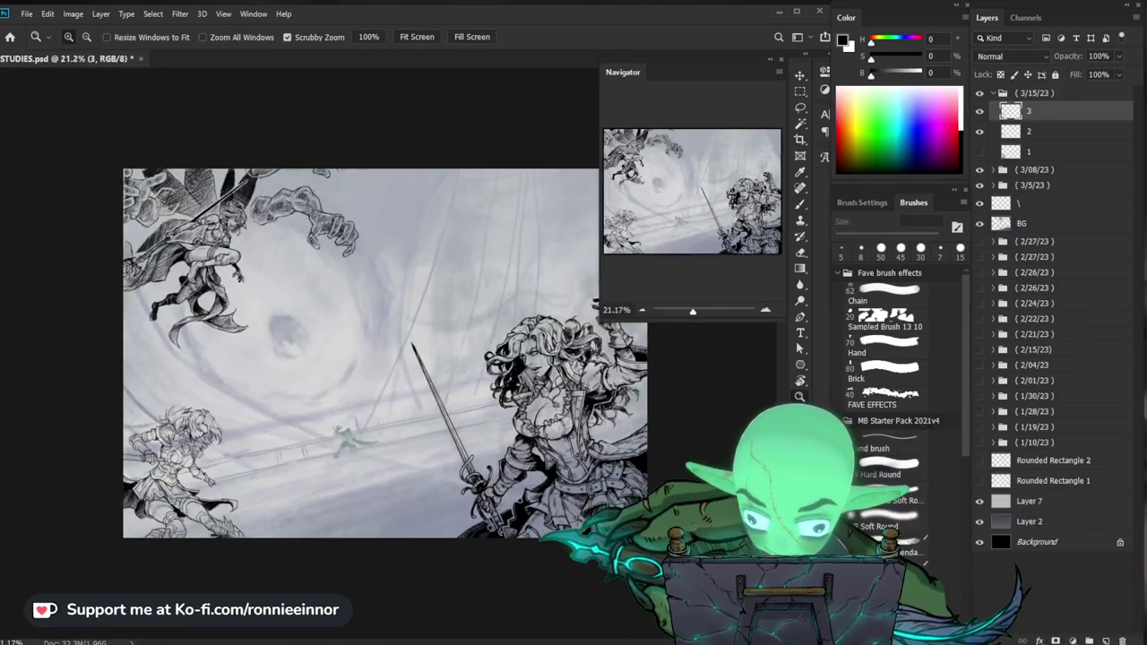
Ink the woman's face and hair with the 5 px brush, erasing stray strokes
{"action": "scroll", "coordinate": [175, 435], "scroll_direction": "up", "scroll_amount": 5}
{"action": "key", "text": "b"}
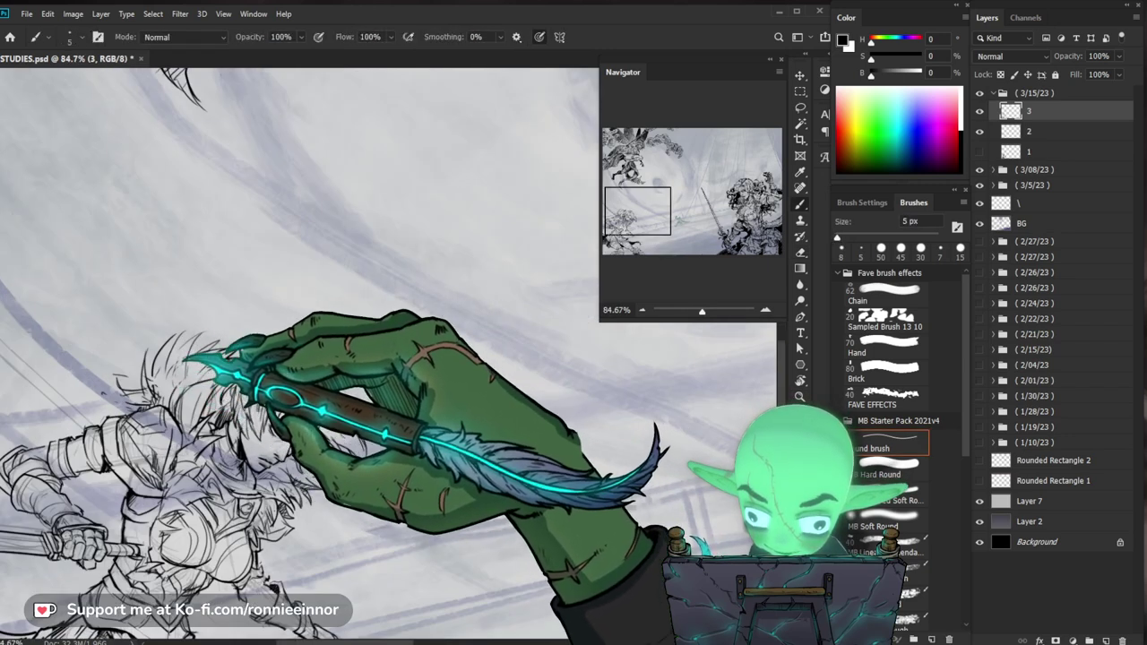
{"action": "key", "text": "e"}
{"action": "key", "text": "b"}
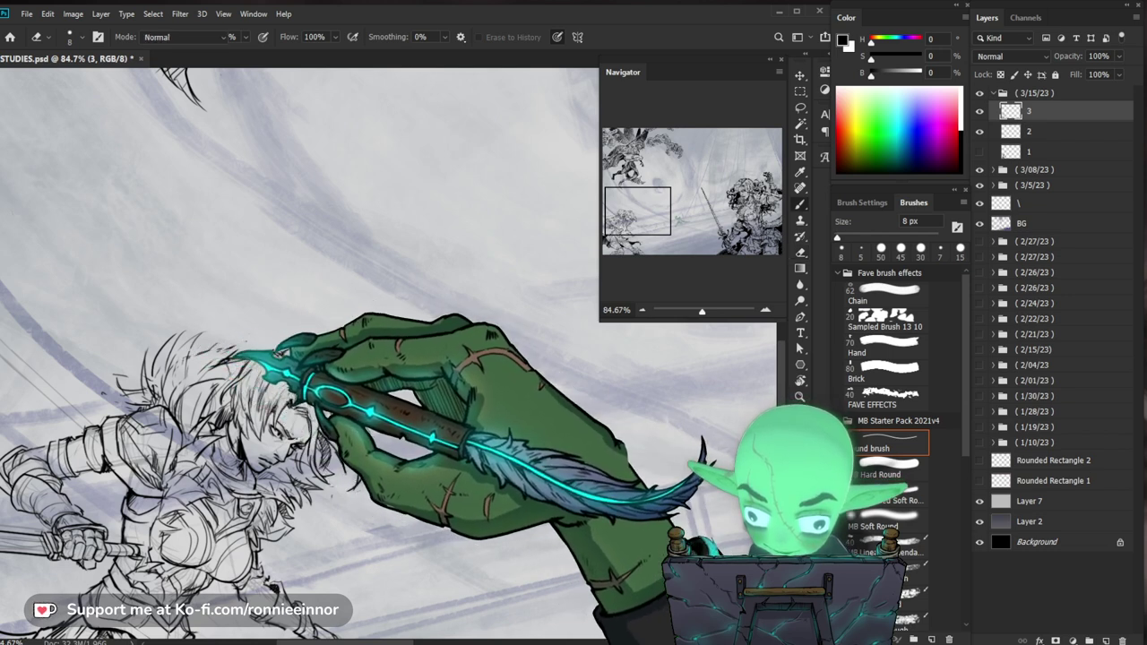
{"action": "key", "text": "b"}
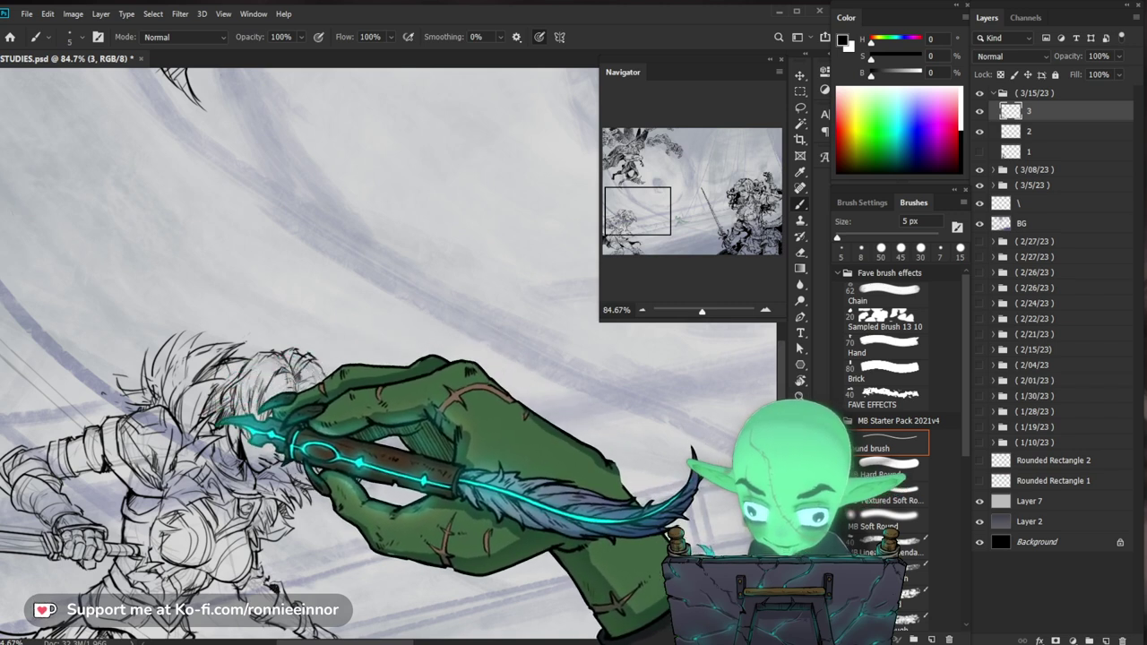
{"action": "left_click_drag", "start_coordinate": [255, 419], "coordinate": [309, 420]}
{"action": "left_click_drag", "start_coordinate": [246, 398], "coordinate": [239, 433]}
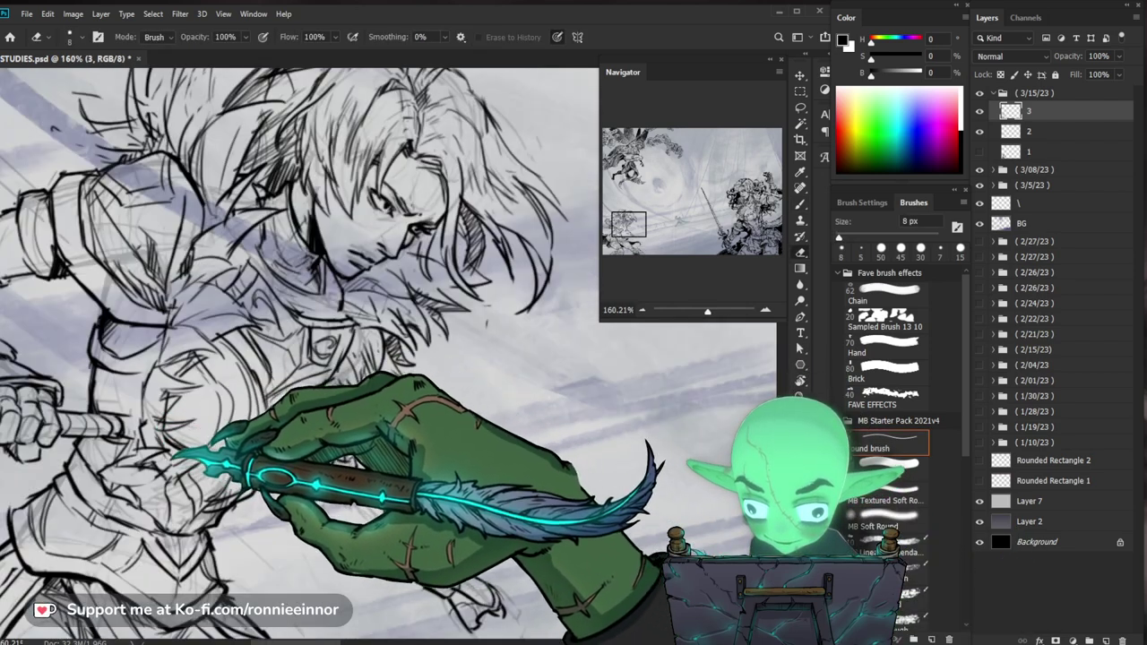
{"action": "key", "text": "b"}
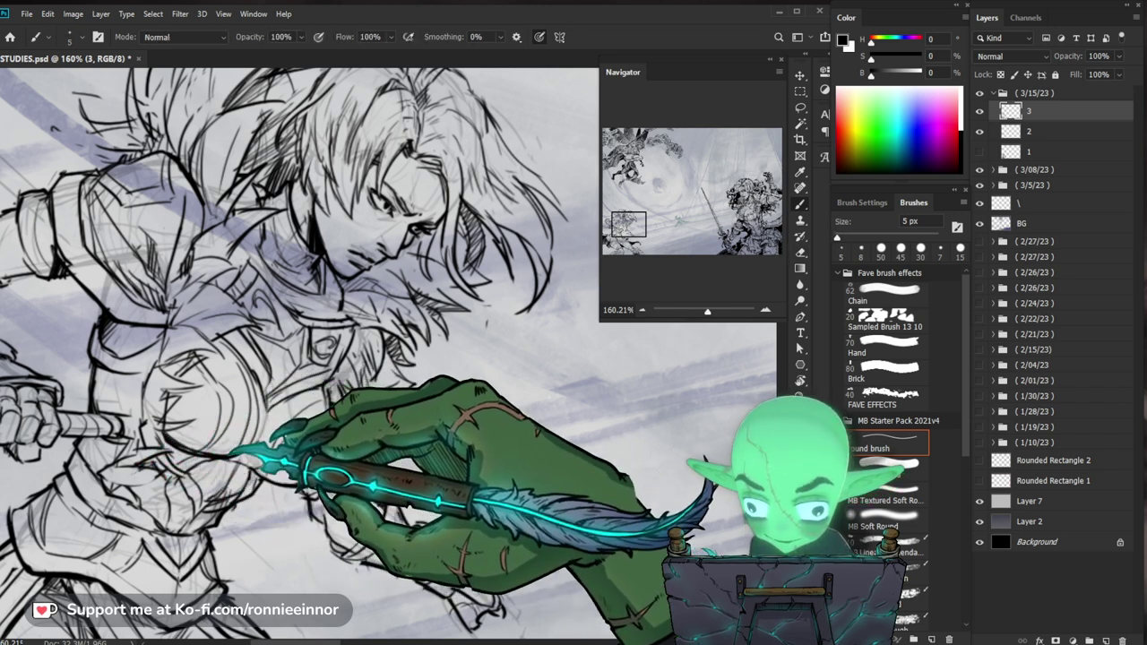
Ink the torso and hairline, cleaning up stray ink with the eraser
{"action": "left_click_drag", "start_coordinate": [415, 404], "coordinate": [358, 404]}
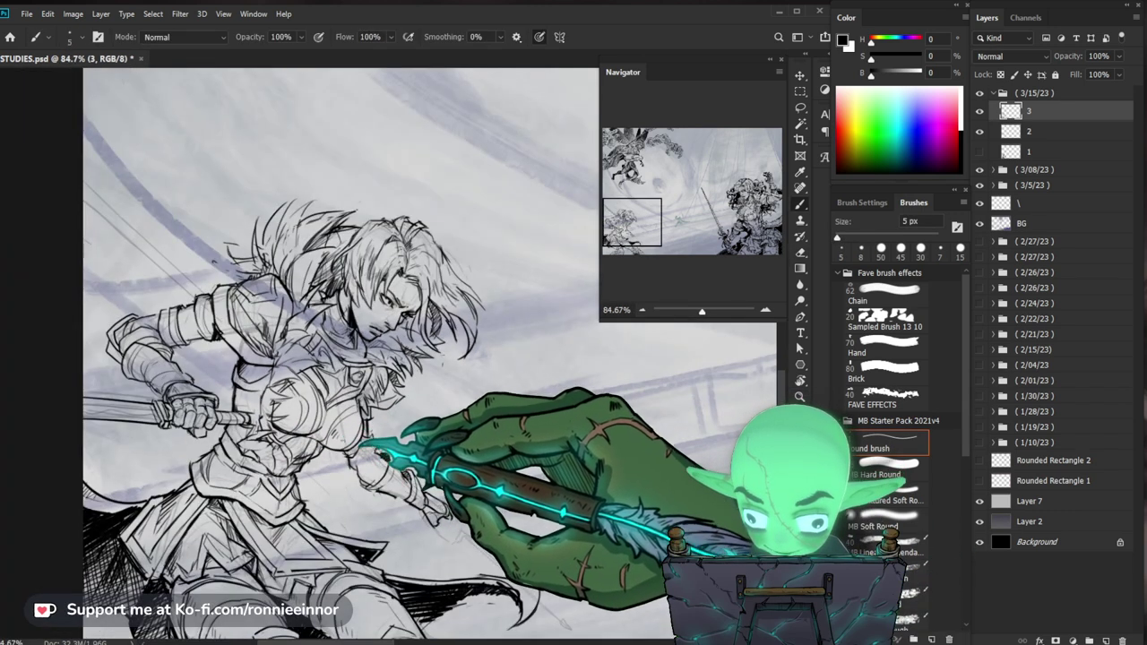
{"action": "left_click_drag", "start_coordinate": [282, 430], "coordinate": [332, 430]}
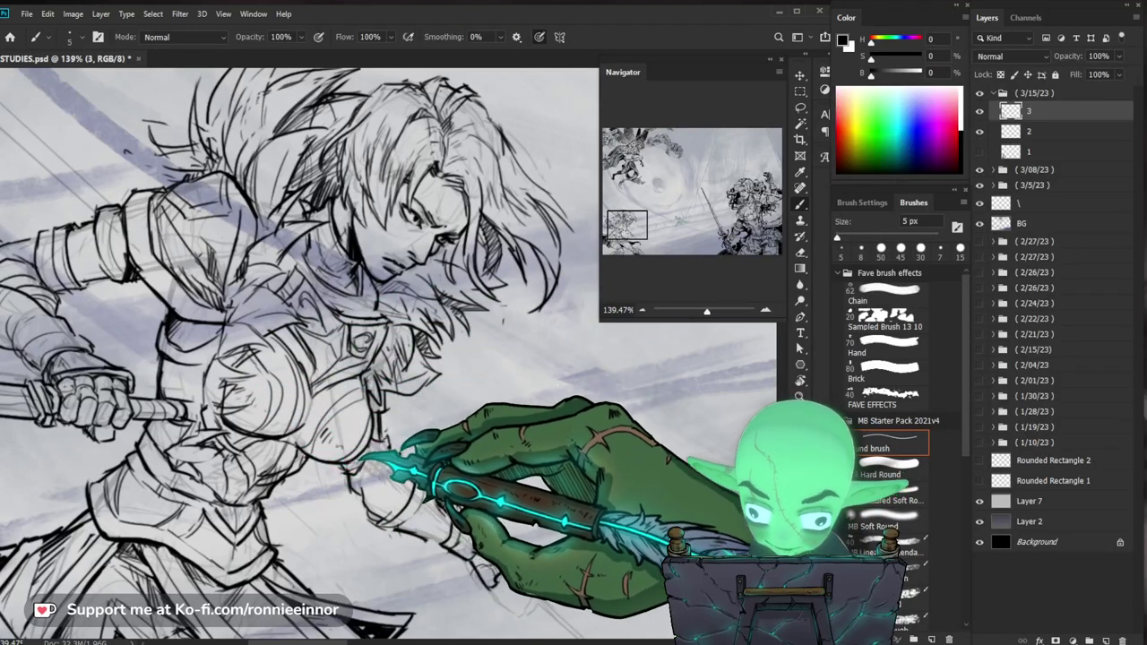
{"action": "left_click_drag", "start_coordinate": [385, 480], "coordinate": [484, 462]}
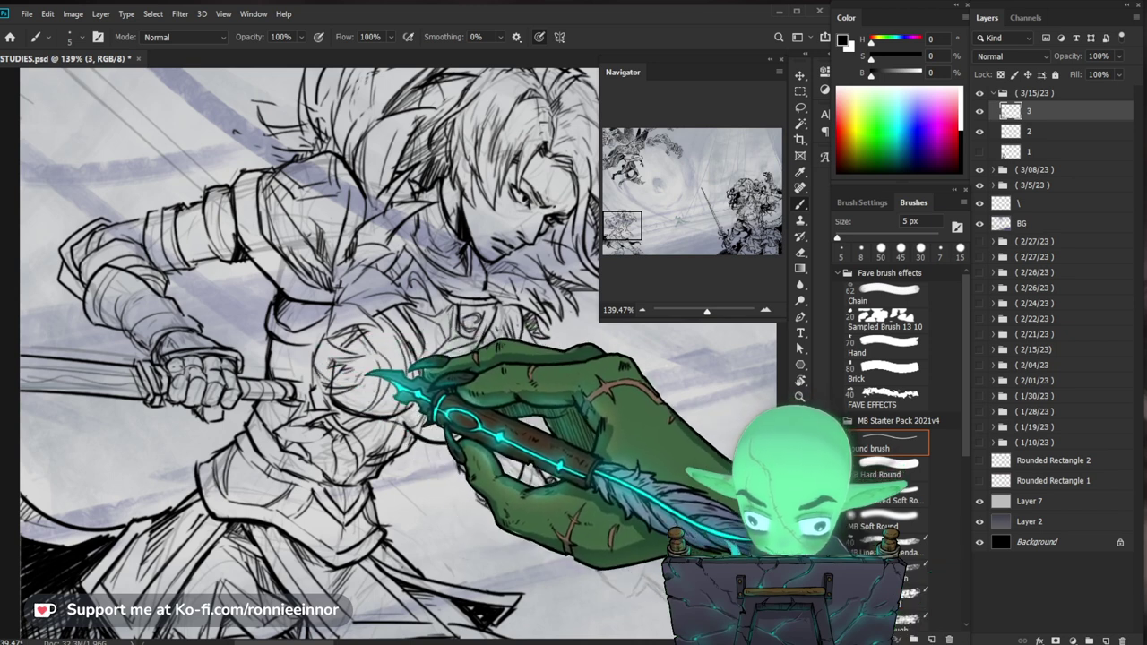
{"action": "key", "text": "e"}
{"action": "key", "text": "b"}
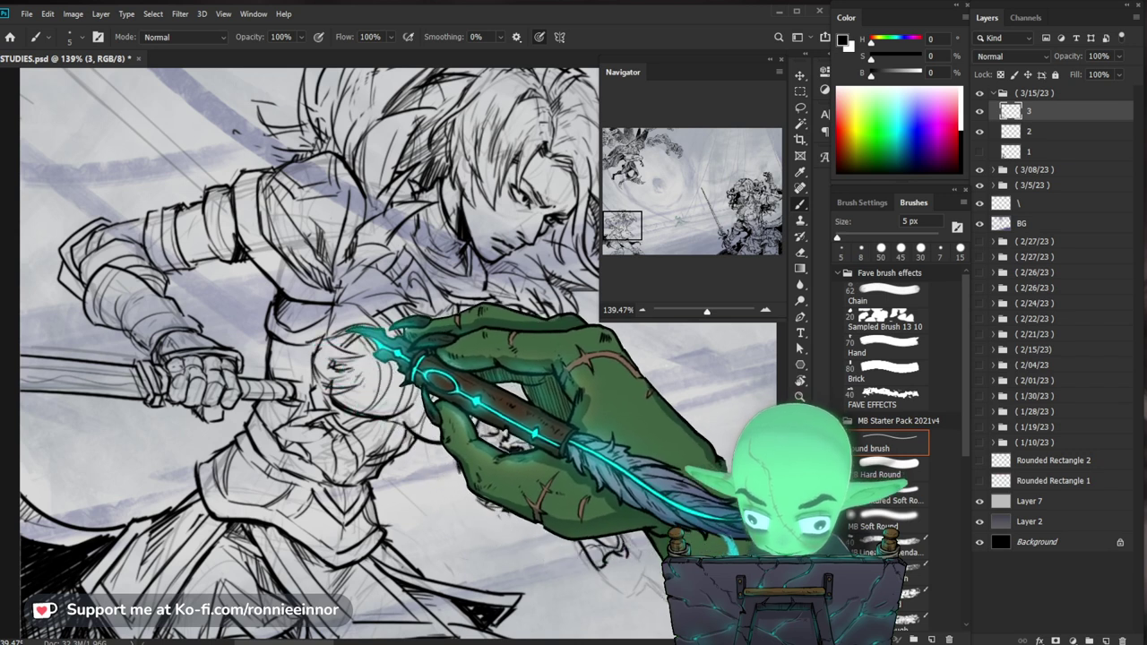
Ink the fur trim on the shoulder and chest armour, then view the whole figure
{"action": "key", "text": "z"}
{"action": "left_click_drag", "start_coordinate": [489, 328], "coordinate": [448, 328]}
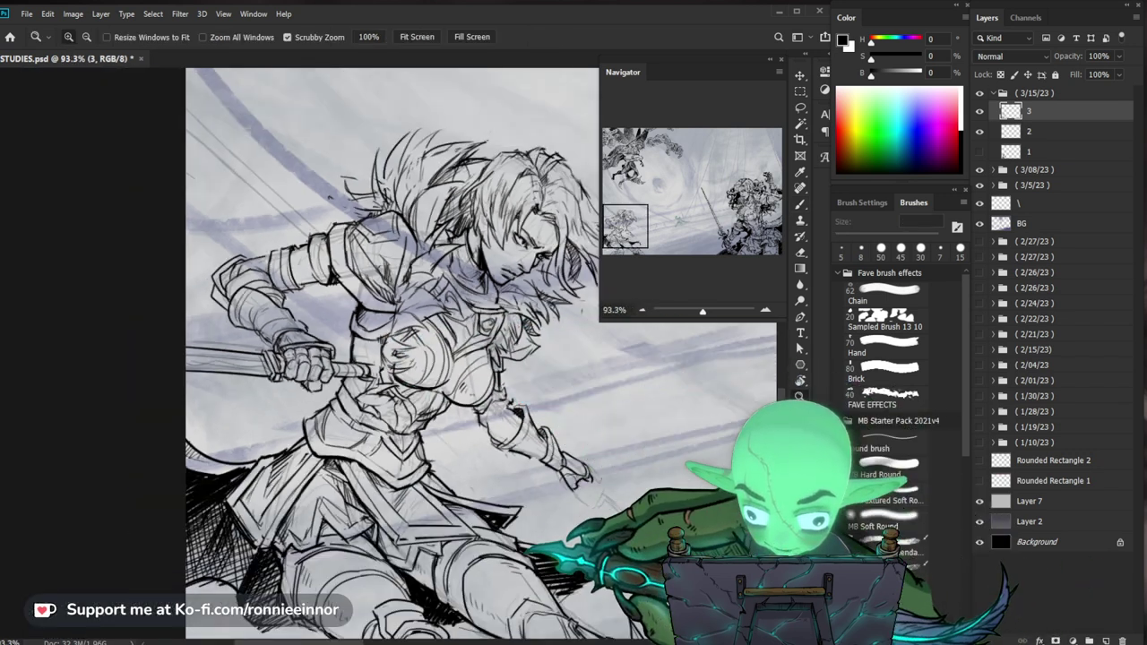
{"action": "left_click_drag", "start_coordinate": [520, 376], "coordinate": [610, 377]}
{"action": "key", "text": "b"}
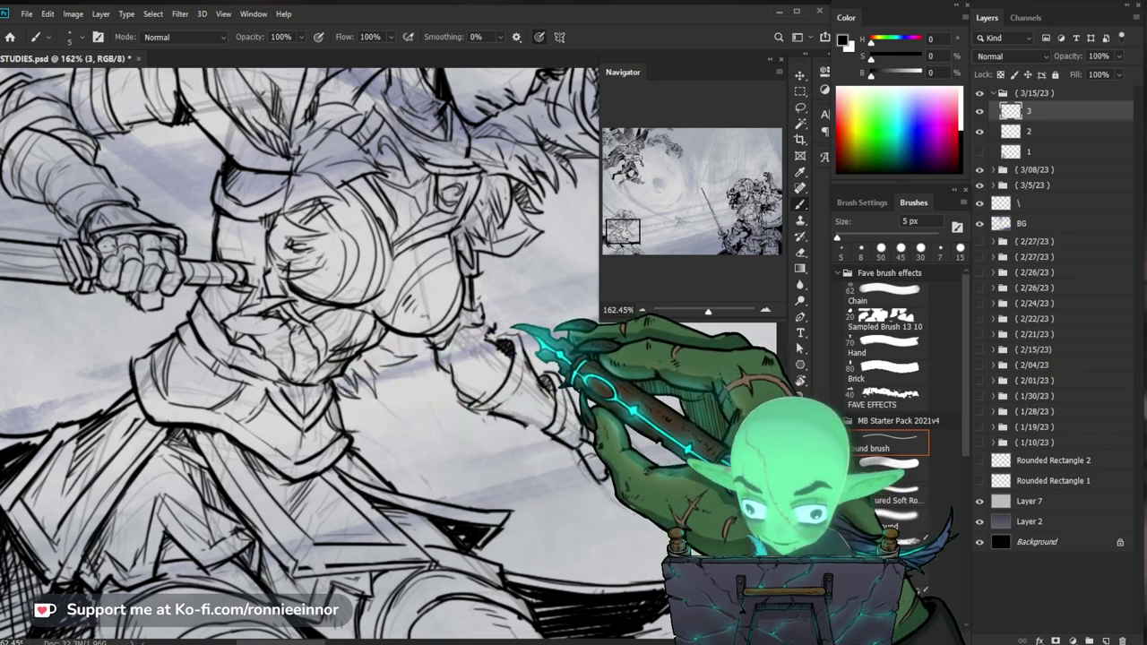
{"action": "left_click_drag", "start_coordinate": [403, 358], "coordinate": [367, 431]}
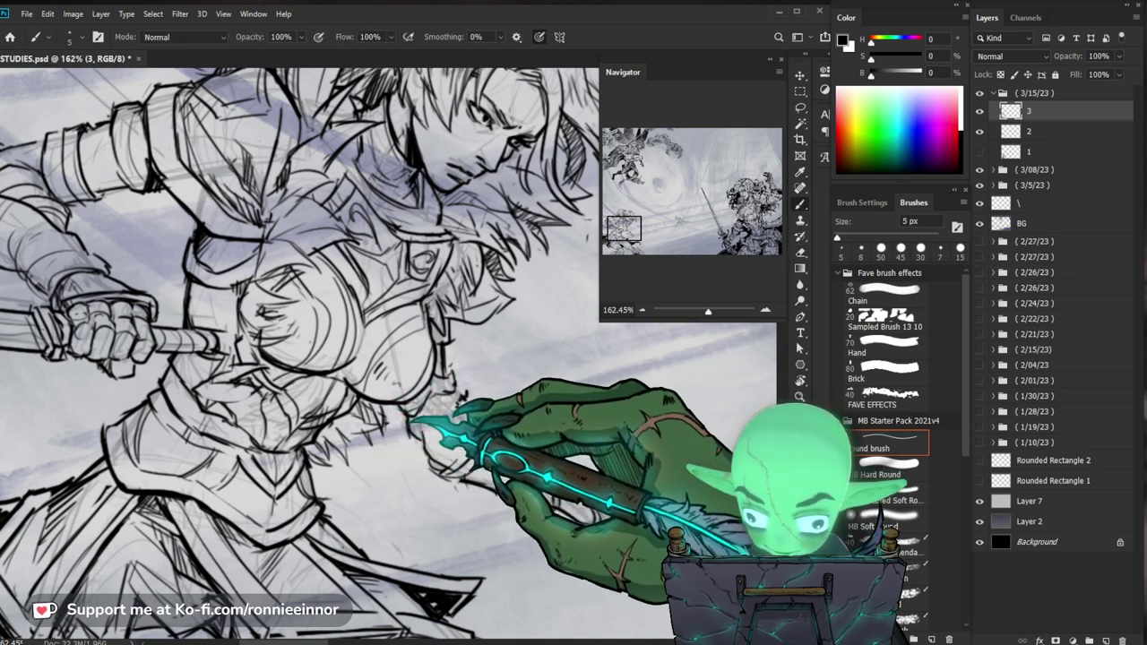
{"action": "key", "text": "e"}
{"action": "left_click_drag", "start_coordinate": [359, 314], "coordinate": [314, 386]}
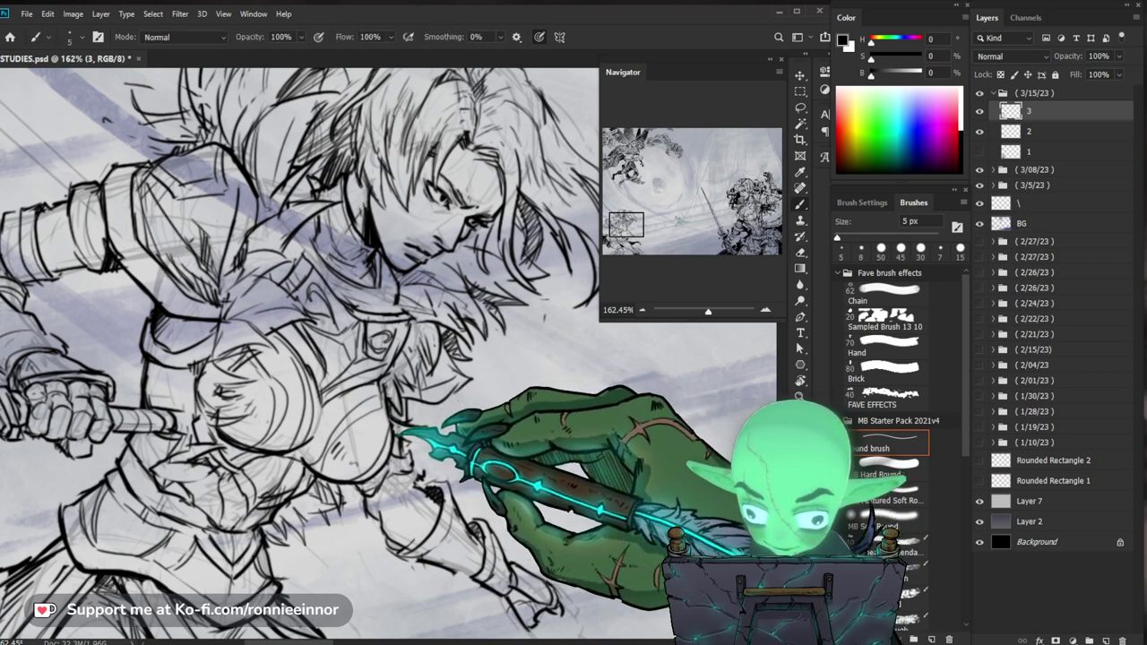
{"action": "key", "text": "z"}
{"action": "key", "text": "ctrl+minus"}
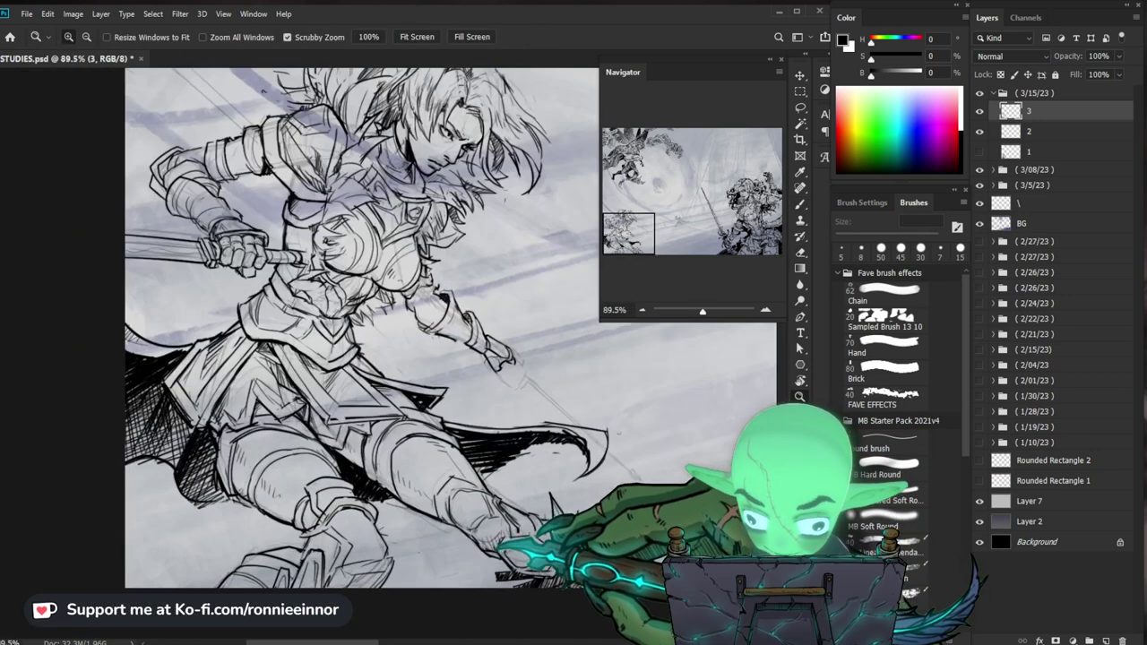
Ink the armoured legs and skirt with the 5 px brush
{"action": "left_click_drag", "start_coordinate": [403, 358], "coordinate": [395, 283]}
{"action": "key", "text": "b"}
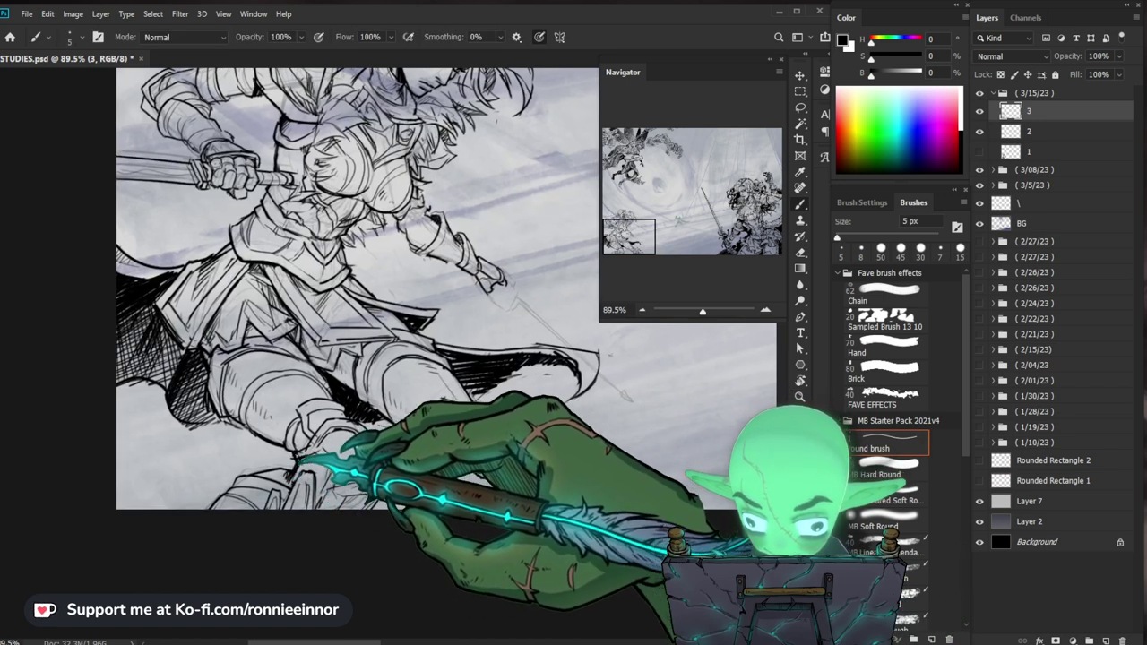
{"action": "left_click_drag", "start_coordinate": [358, 268], "coordinate": [334, 244]}
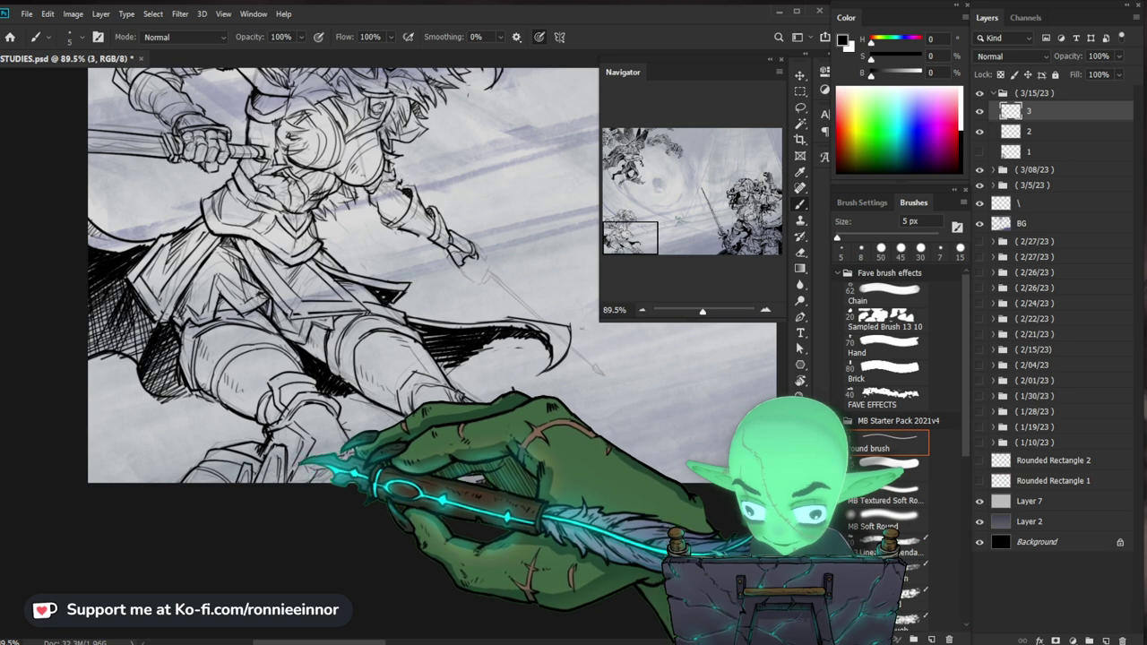
{"action": "key", "text": "bracketright"}
{"action": "key", "text": "bracketleft"}
{"action": "key", "text": "bracketleft"}
{"action": "key", "text": "bracketleft"}
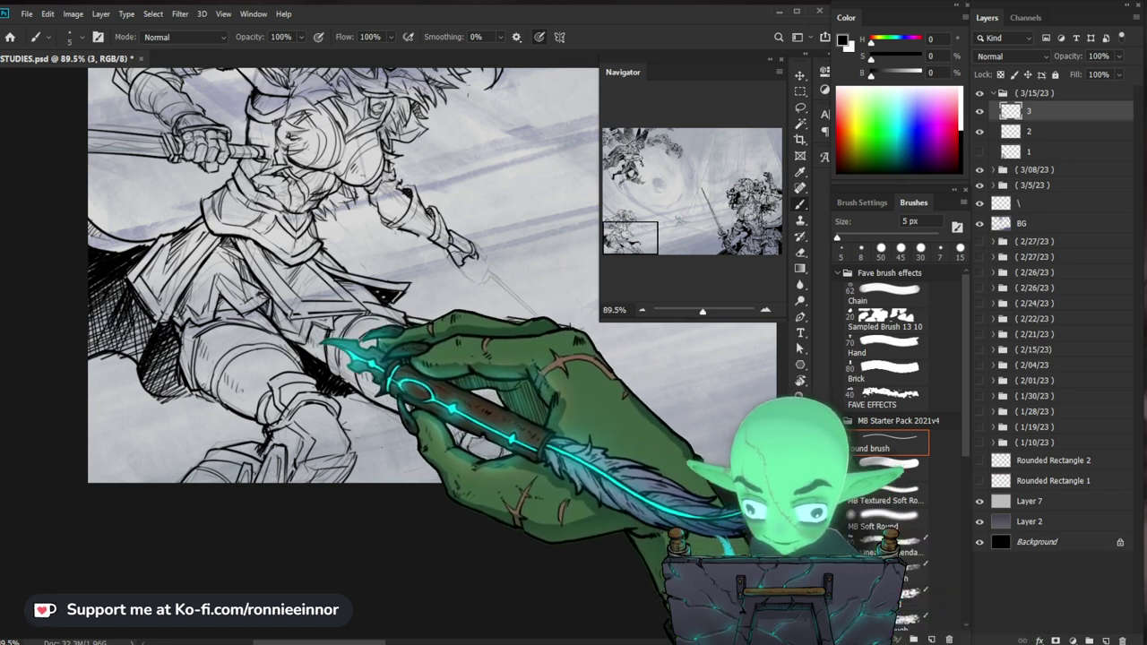
{"action": "scroll", "coordinate": [316, 342], "scroll_direction": "up", "scroll_amount": 3}
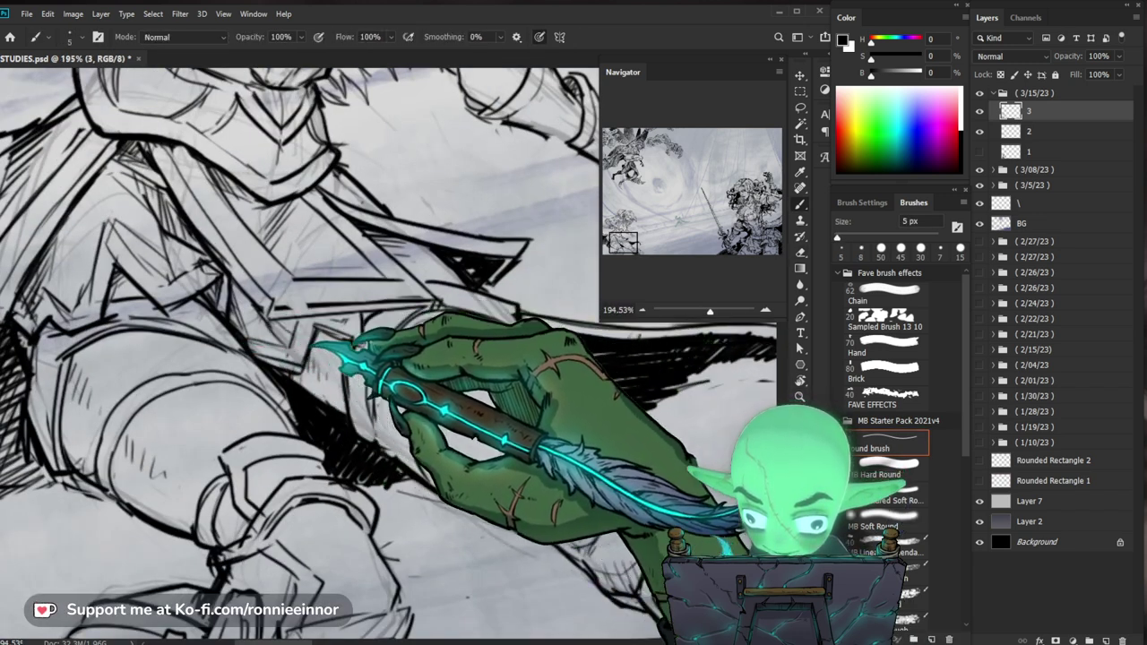
Hatch dense shadows beside the hip and thigh armour and refine the knee
{"action": "key", "text": "e"}
{"action": "scroll", "coordinate": [389, 356], "scroll_direction": "up", "scroll_amount": 1}
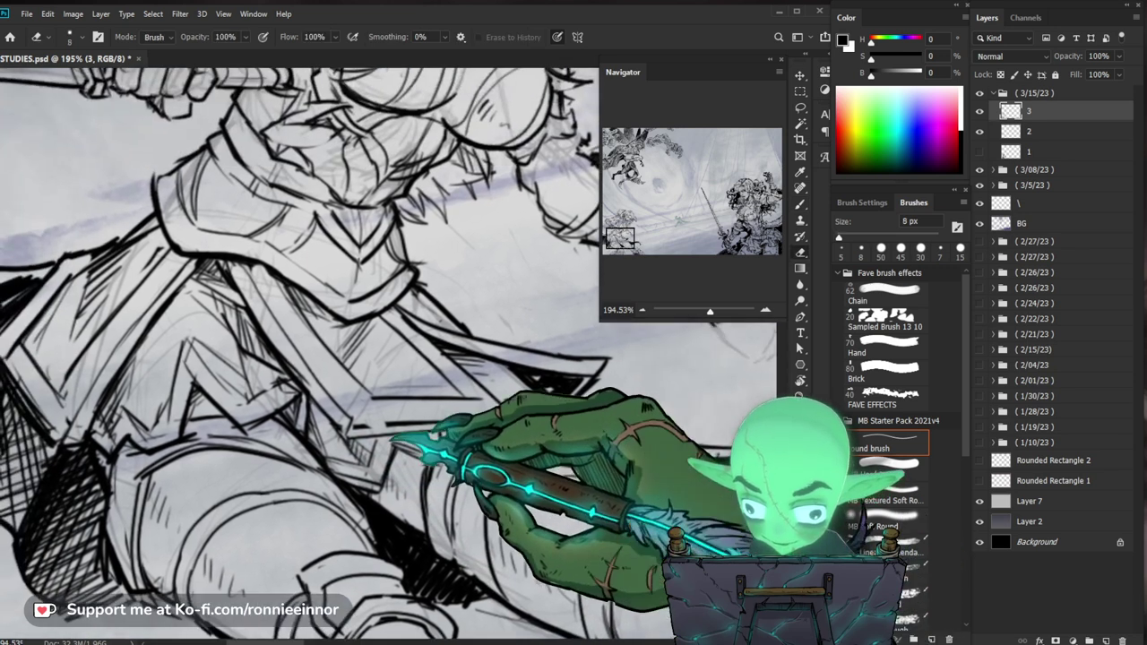
{"action": "key", "text": "b"}
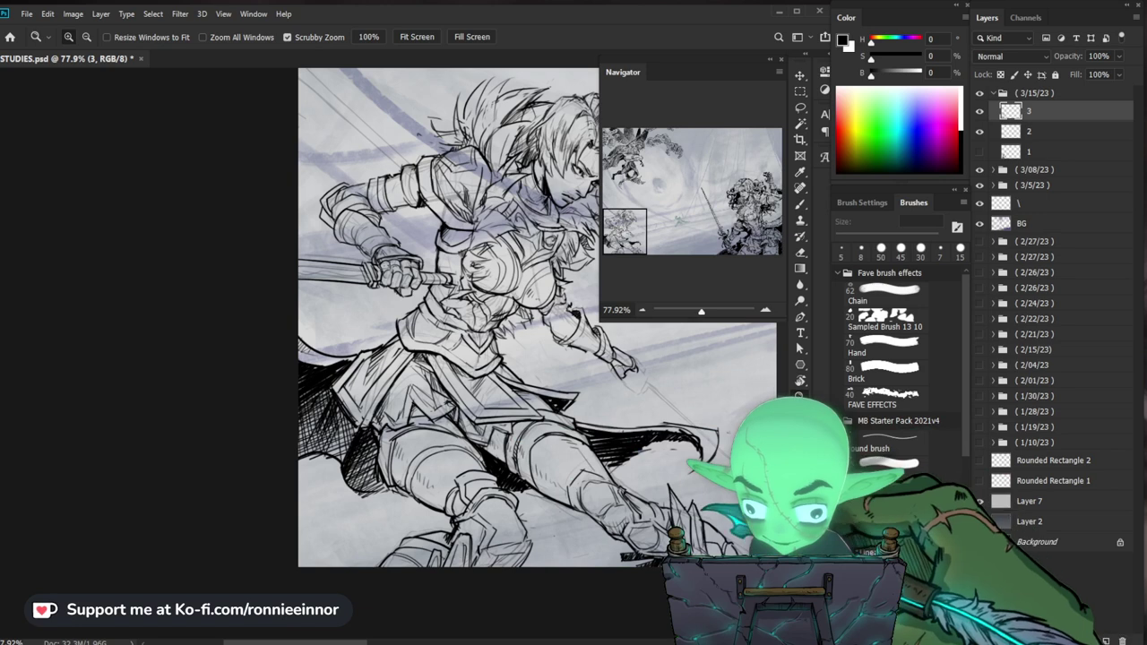
{"action": "left_click_drag", "start_coordinate": [403, 359], "coordinate": [502, 359]}
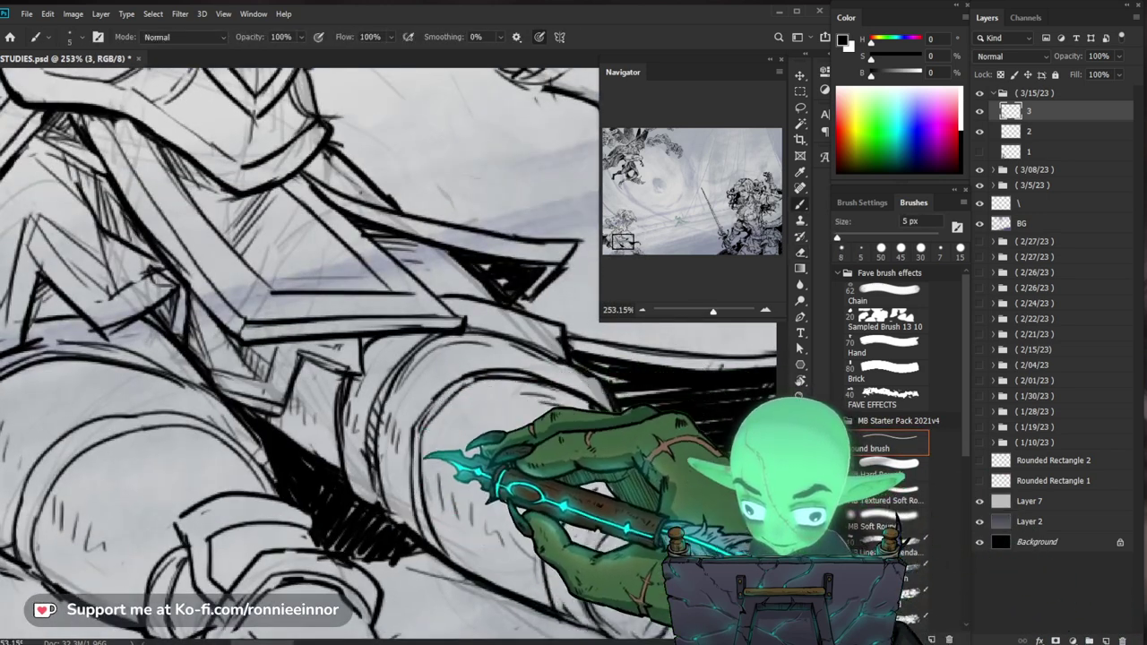
{"action": "key", "text": "e"}
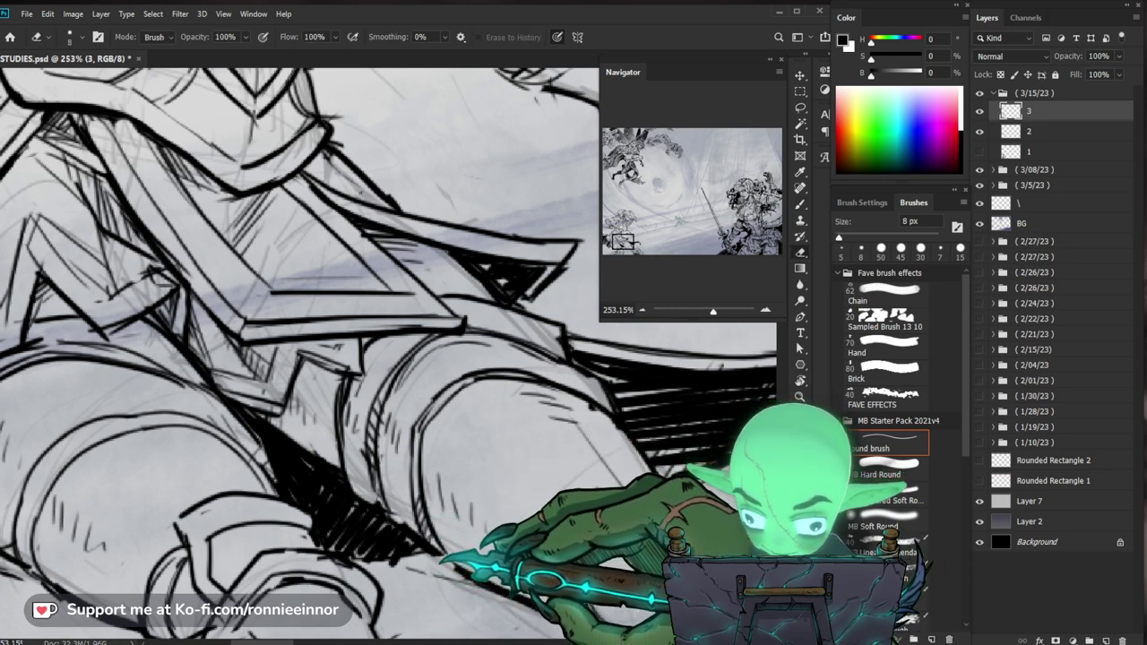
{"action": "key", "text": "b"}
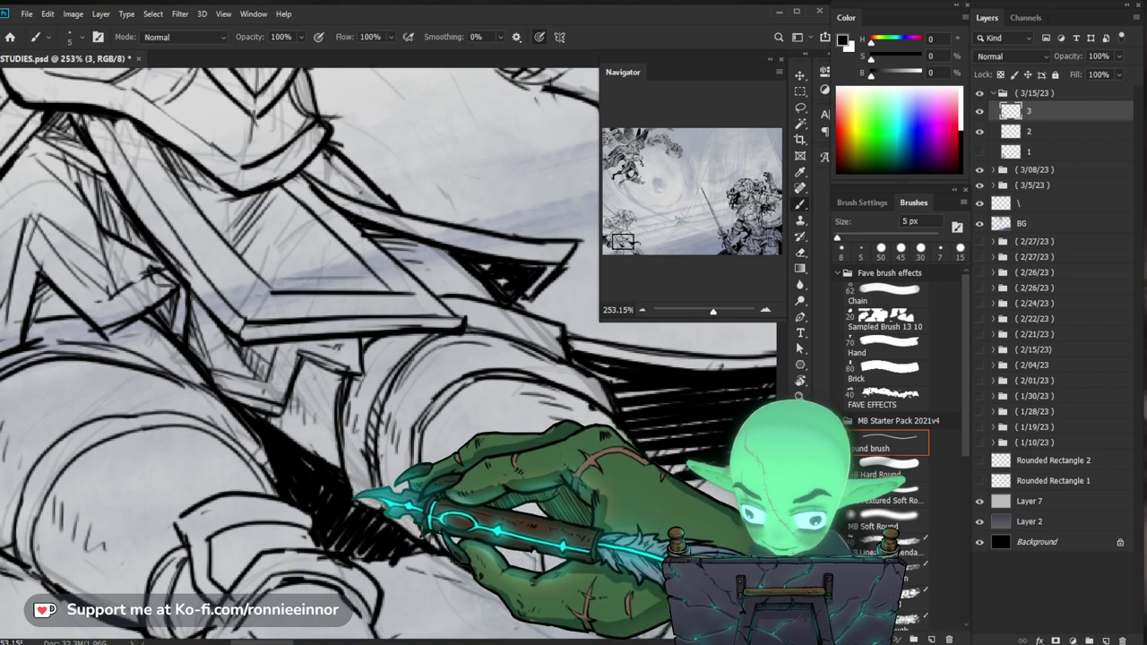
{"action": "scroll", "coordinate": [430, 506], "scroll_direction": "down", "scroll_amount": 5}
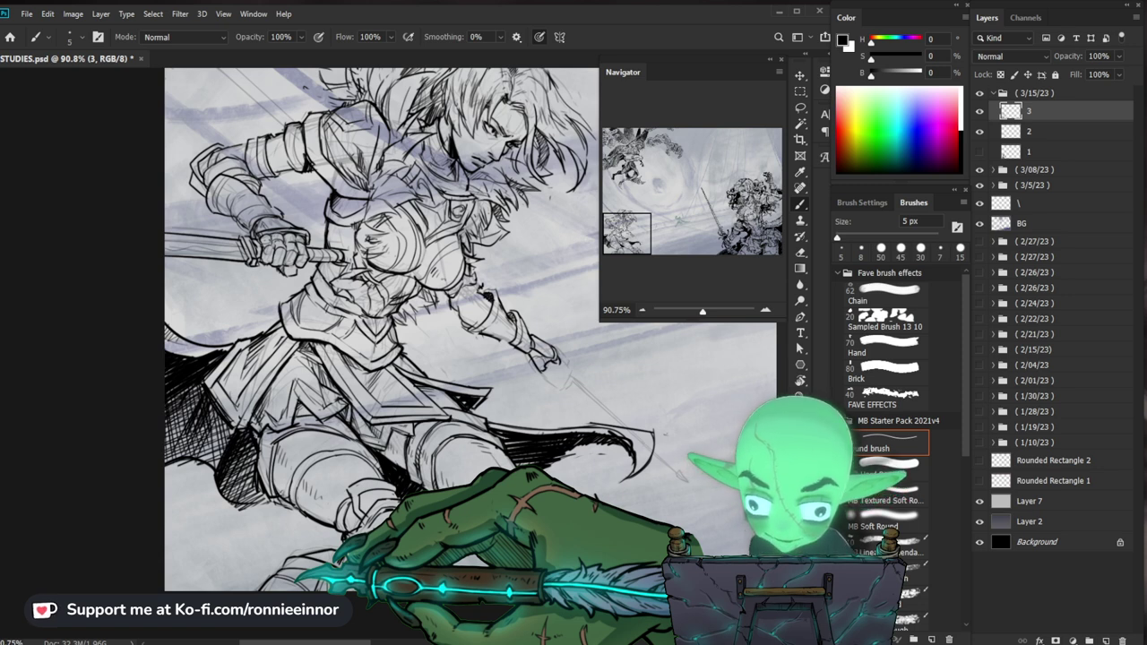
Add extra ink strands to the woman's hair and face, erasing stray marks
{"action": "scroll", "coordinate": [474, 277], "scroll_direction": "up", "scroll_amount": 3}
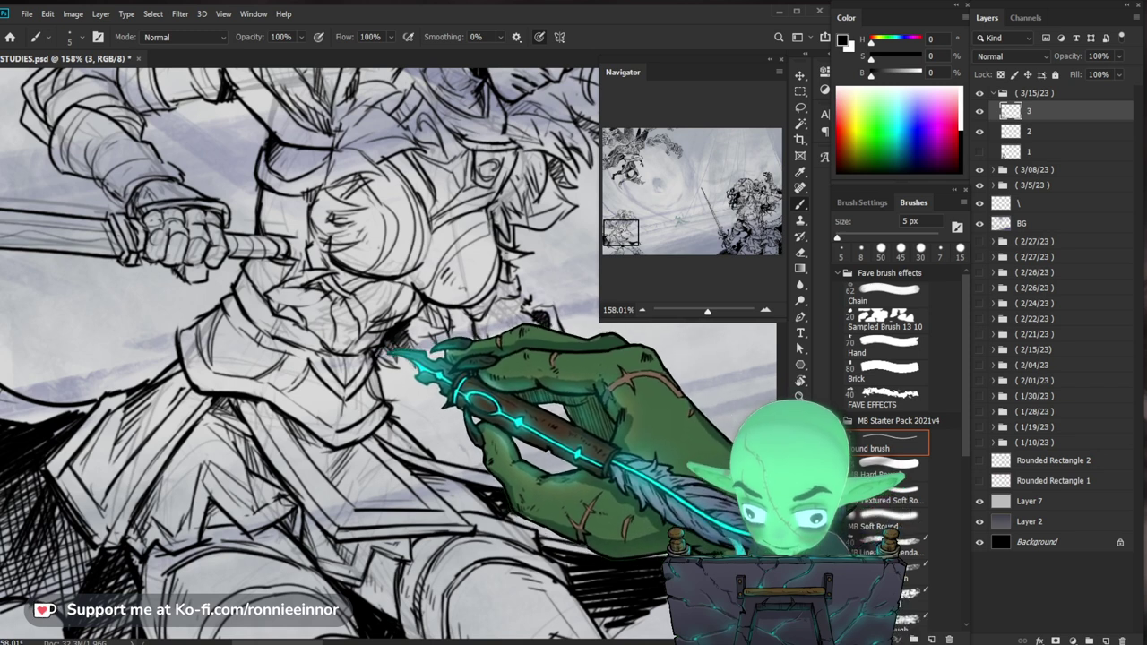
{"action": "left_click_drag", "start_coordinate": [359, 268], "coordinate": [295, 430]}
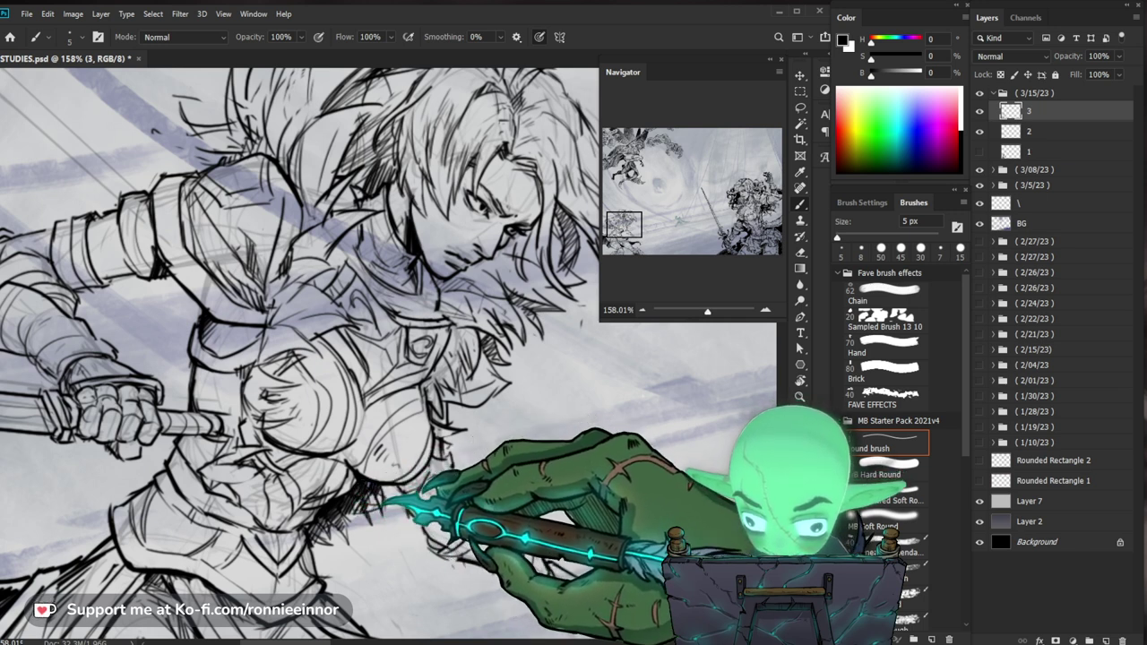
{"action": "key", "text": "z"}
{"action": "mouse_move", "coordinate": [501, 377]}
{"action": "left_mouse_down"}
{"action": "mouse_move", "coordinate": [376, 376]}
{"action": "mouse_move", "coordinate": [421, 408]}
{"action": "mouse_move", "coordinate": [224, 350]}
{"action": "left_mouse_up"}
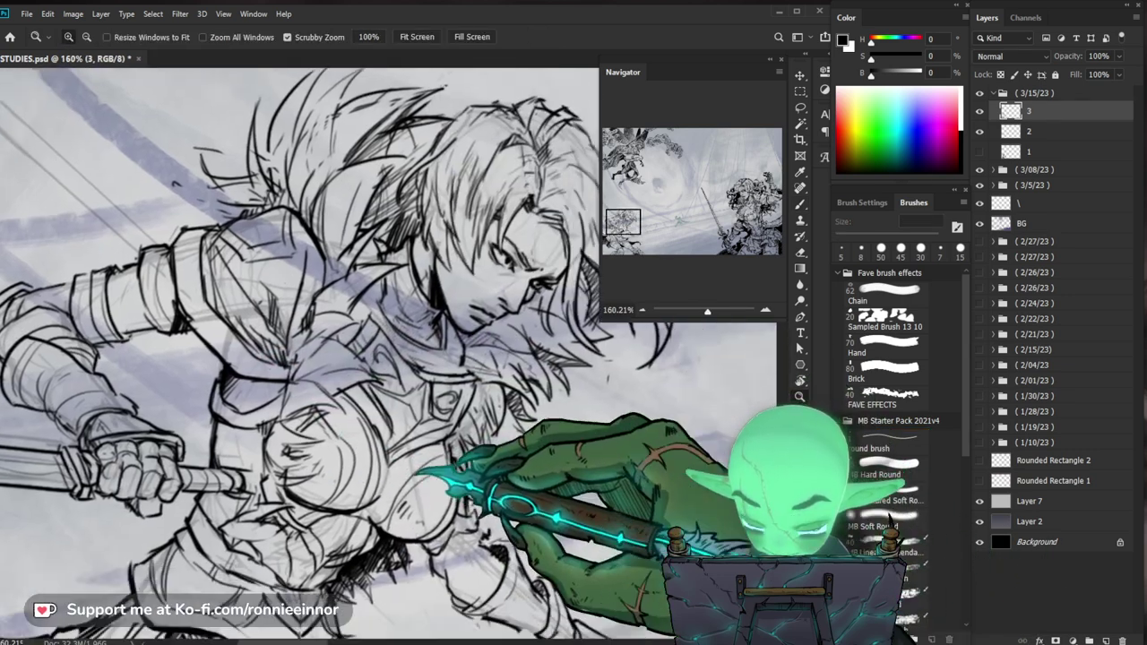
{"action": "key", "text": "b"}
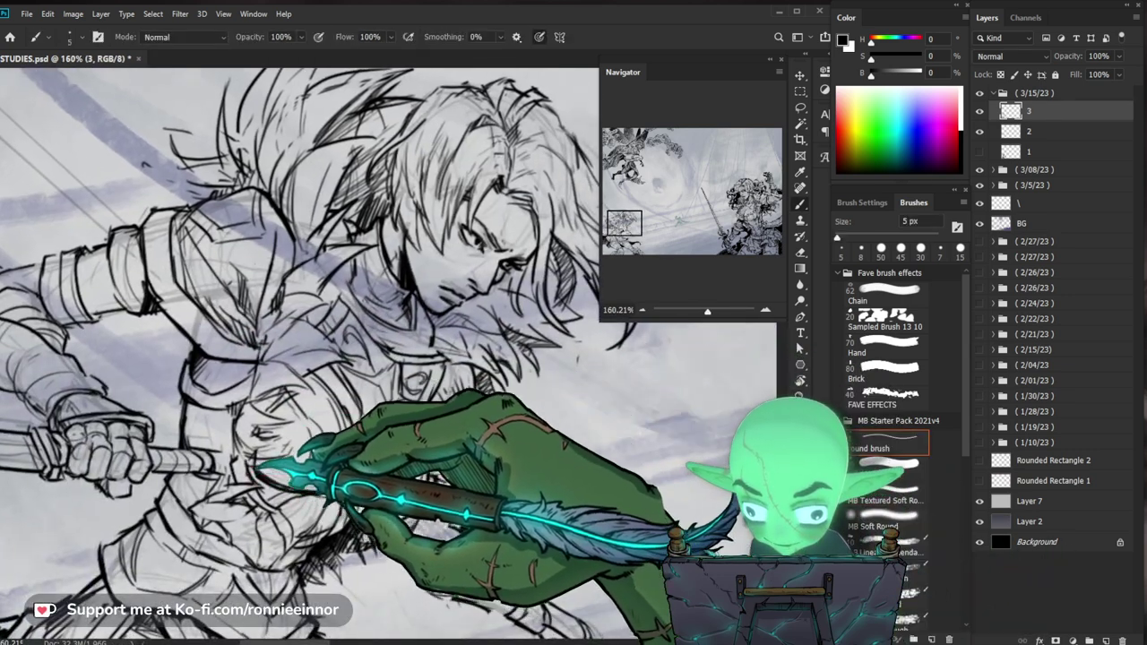
{"action": "key", "text": "e"}
{"action": "key", "text": "b"}
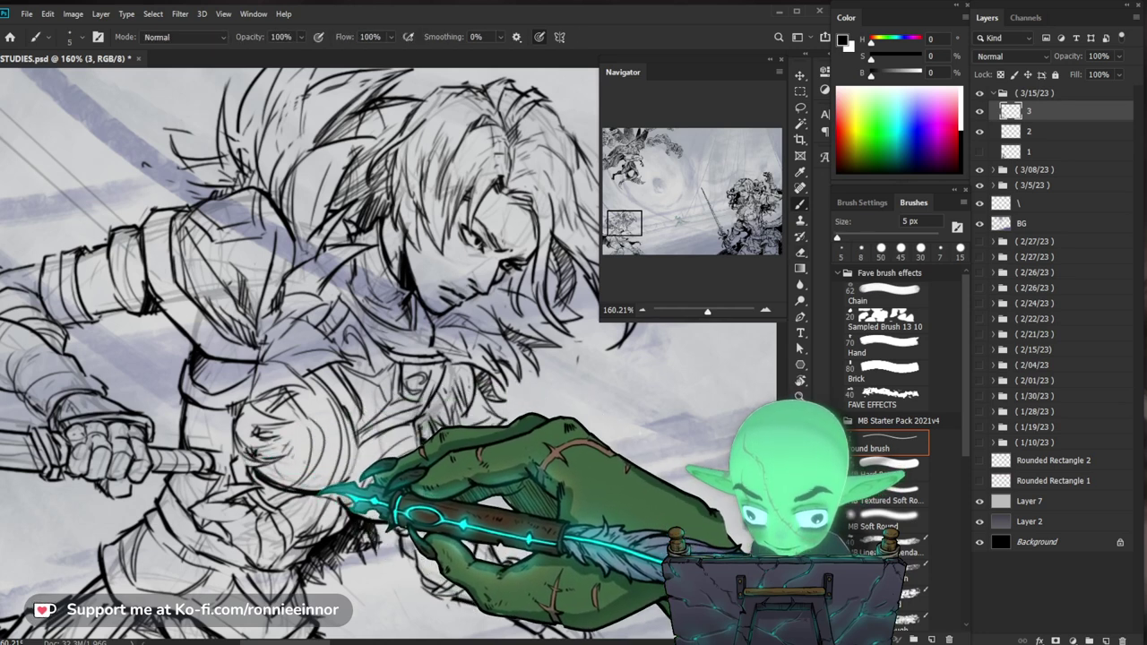
Strengthen the breastplate and torso lines
{"action": "mouse_move", "coordinate": [466, 269]}
{"action": "left_mouse_down"}
{"action": "mouse_move", "coordinate": [377, 269]}
{"action": "mouse_move", "coordinate": [502, 268]}
{"action": "left_mouse_up"}
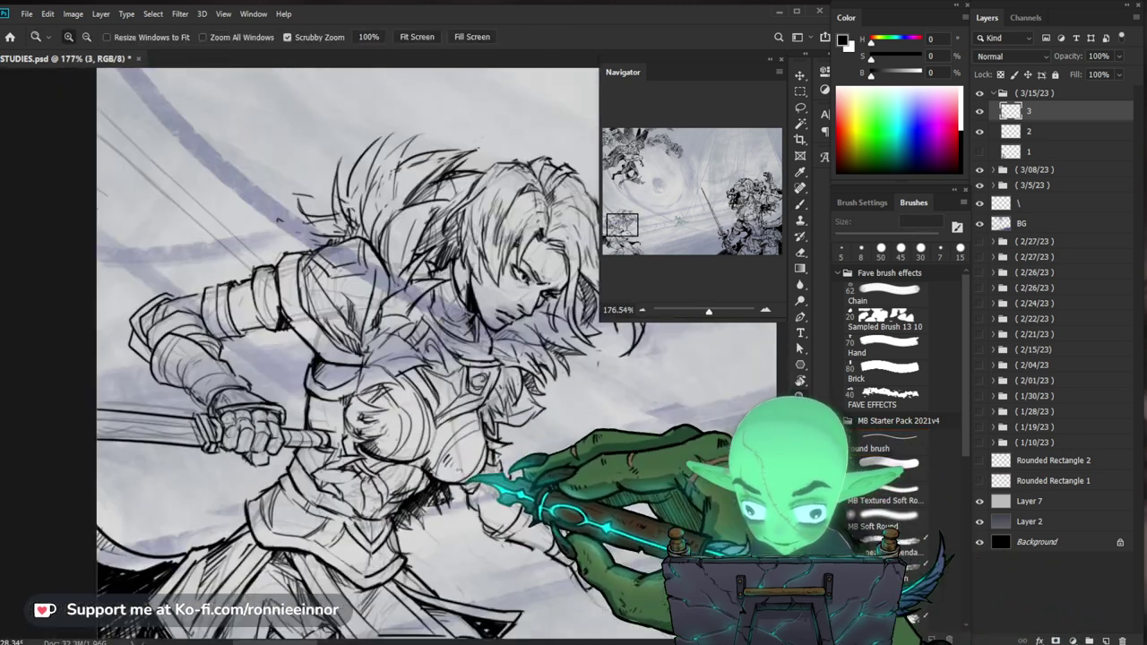
{"action": "mouse_move", "coordinate": [412, 363]}
{"action": "left_mouse_down"}
{"action": "mouse_move", "coordinate": [269, 363]}
{"action": "mouse_move", "coordinate": [413, 363]}
{"action": "left_mouse_up"}
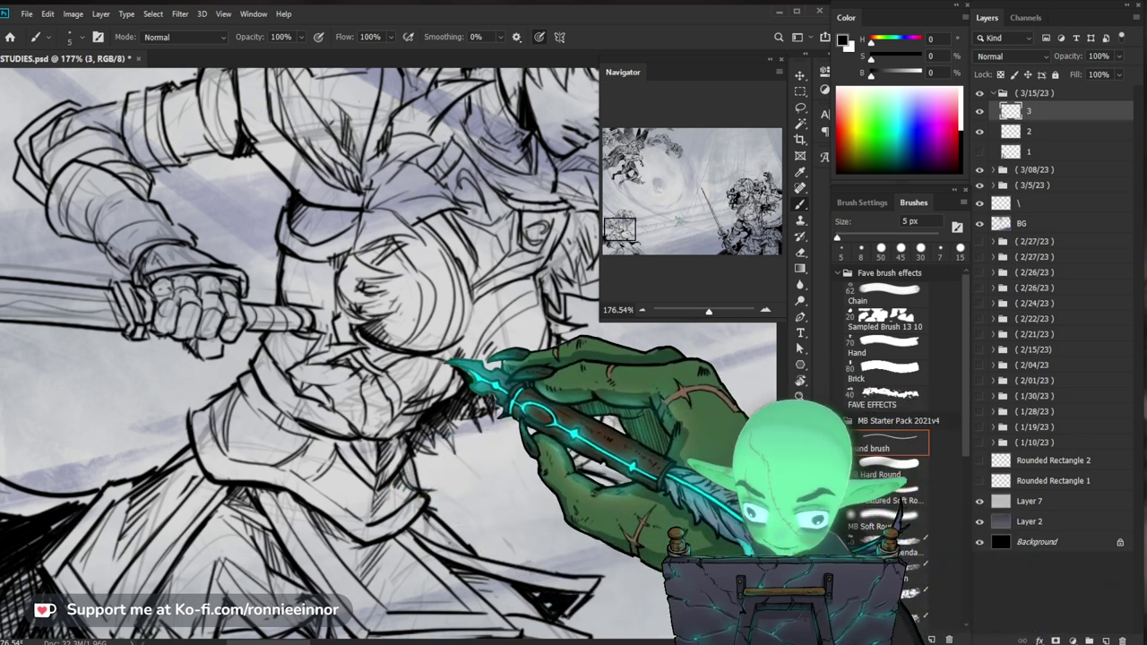
{"action": "key", "text": "z"}
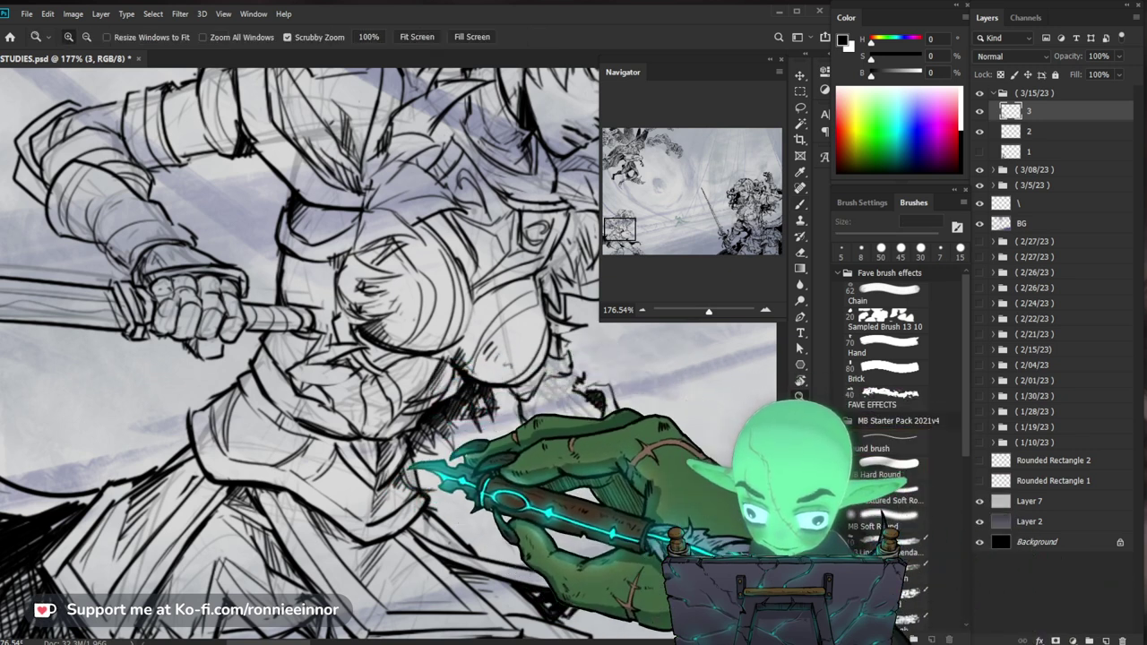
{"action": "left_click_drag", "start_coordinate": [507, 404], "coordinate": [475, 404]}
{"action": "key", "text": "b"}
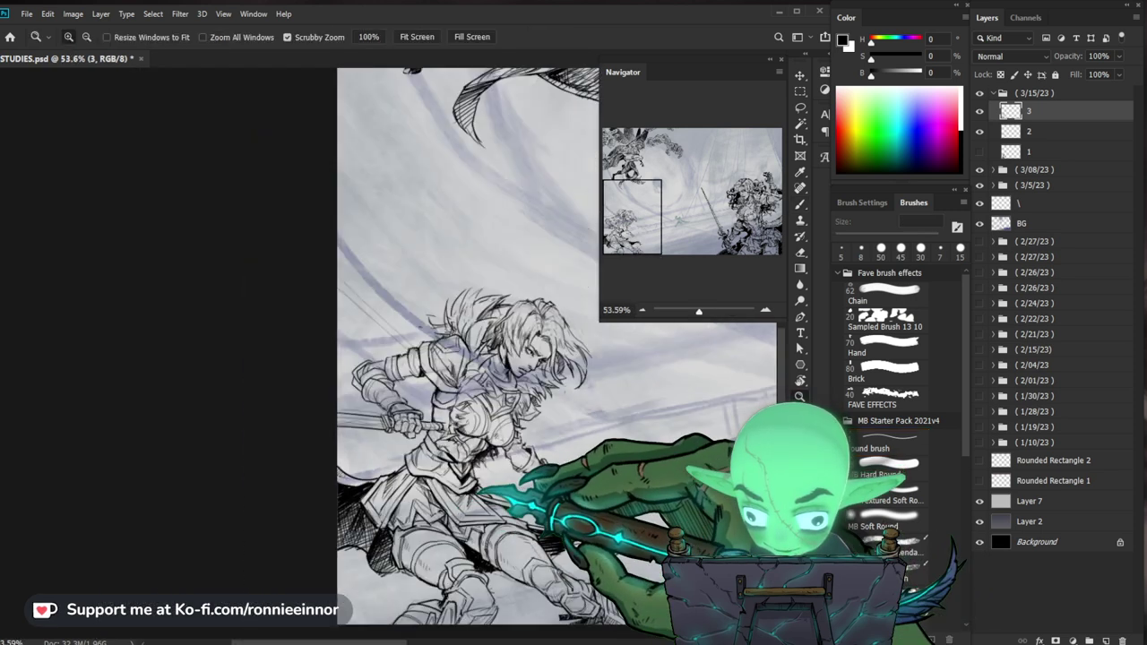
Ink the torso and chest armour, erasing stray strokes
{"action": "left_click_drag", "start_coordinate": [502, 269], "coordinate": [466, 269]}
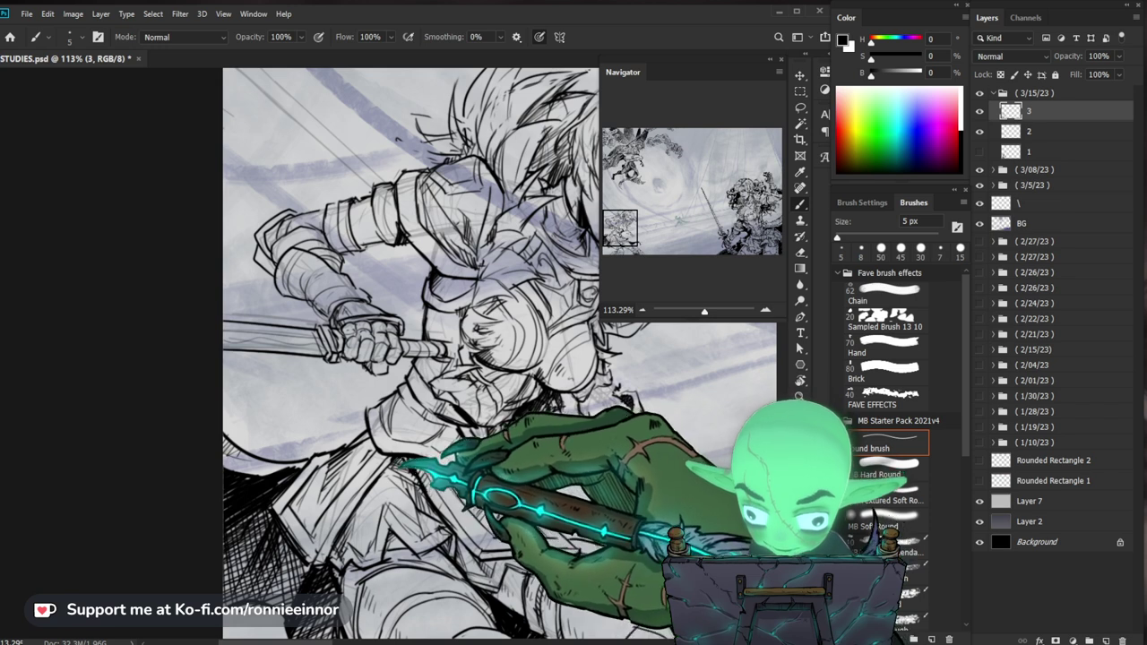
{"action": "key", "text": "e"}
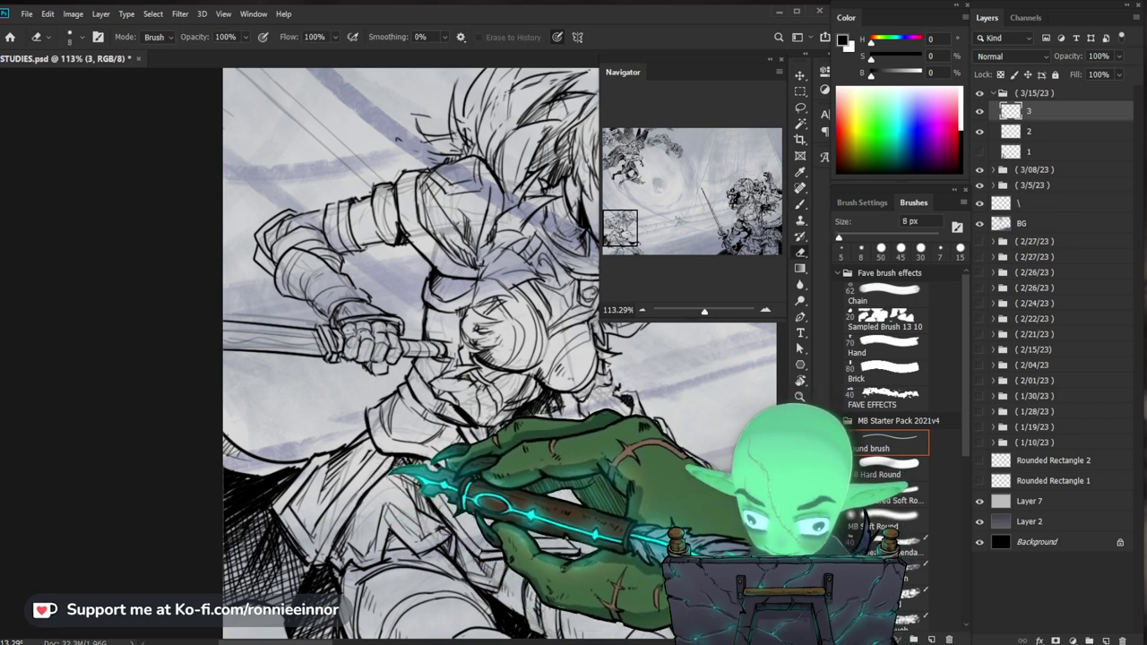
{"action": "key", "text": "b"}
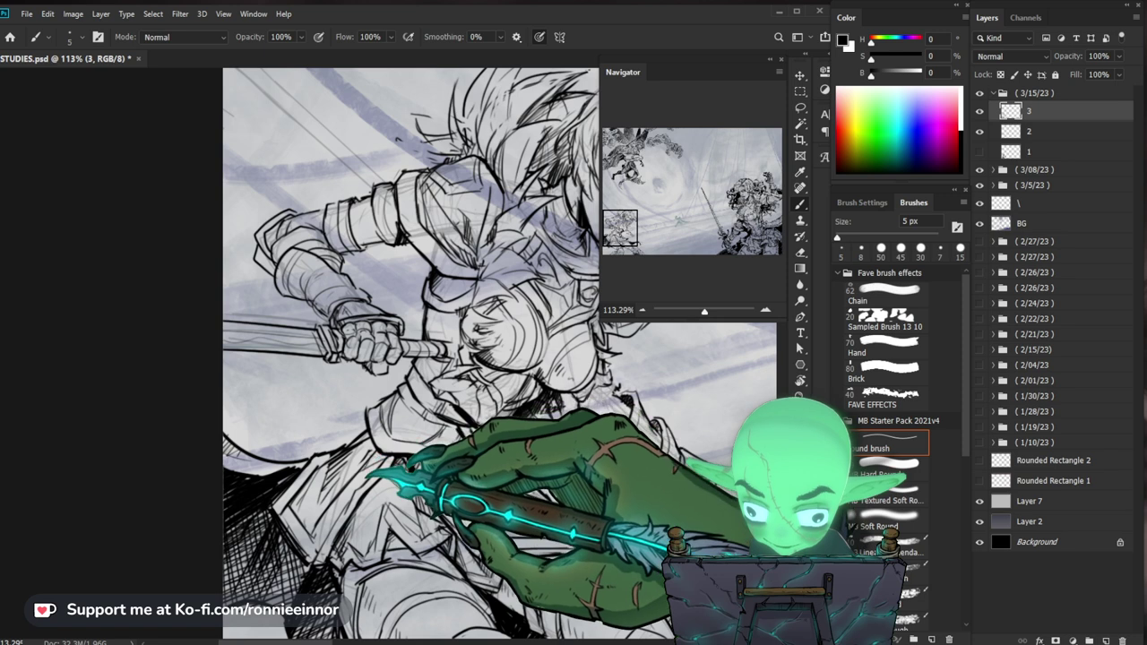
{"action": "key", "text": "e"}
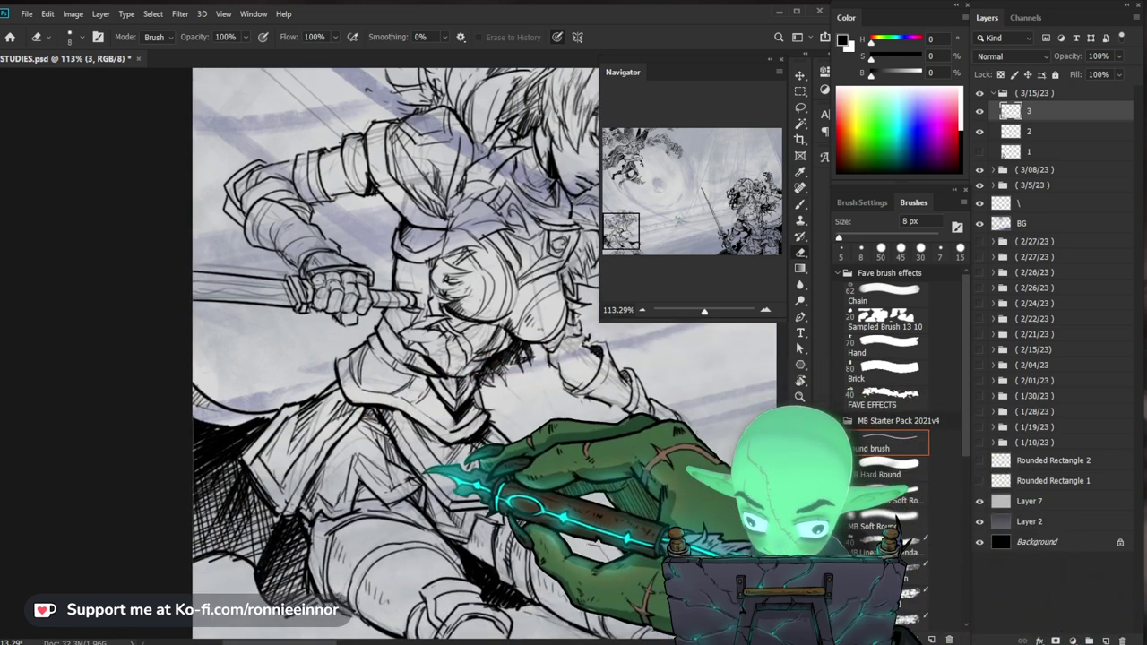
{"action": "key", "text": "b"}
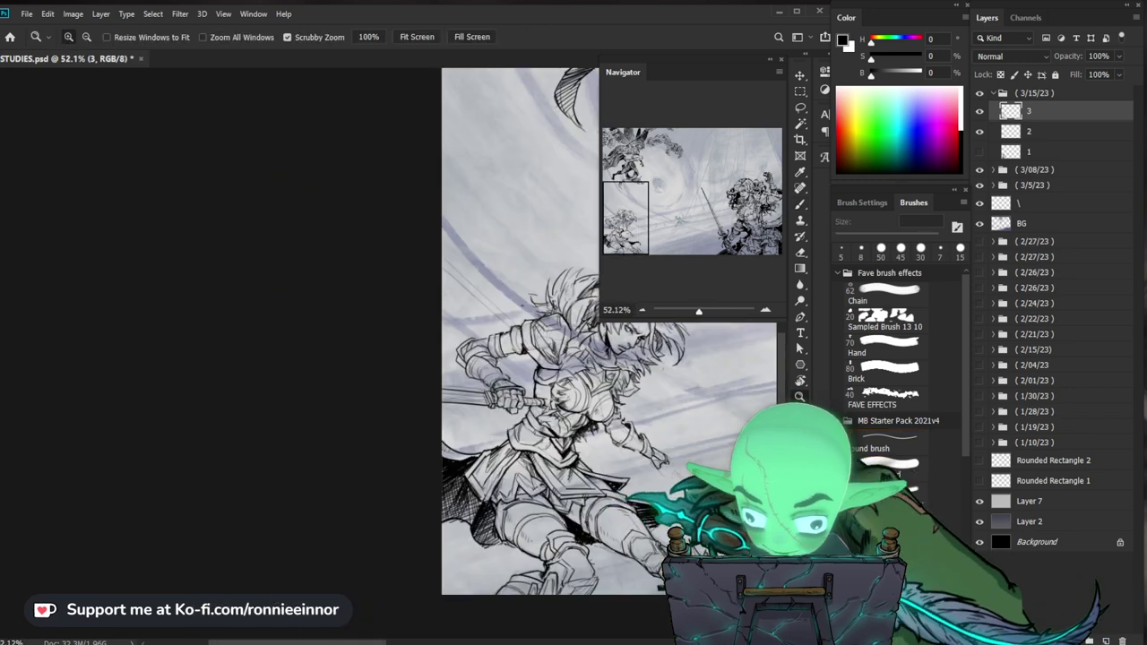
Outline the gauntleted hand, hilt and lowered forearm, then check the whole figure
{"action": "left_click_drag", "start_coordinate": [269, 296], "coordinate": [305, 295]}
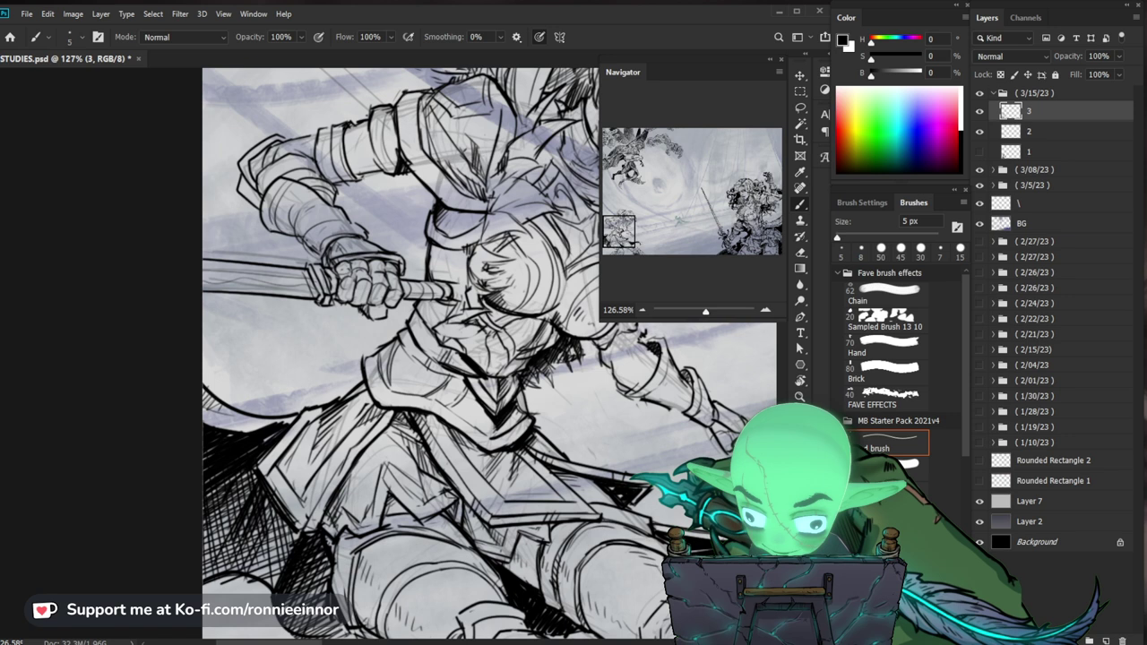
{"action": "left_click_drag", "start_coordinate": [403, 314], "coordinate": [233, 363]}
{"action": "mouse_move", "coordinate": [628, 434]}
{"action": "left_mouse_down"}
{"action": "mouse_move", "coordinate": [574, 435]}
{"action": "mouse_move", "coordinate": [654, 434]}
{"action": "left_mouse_up"}
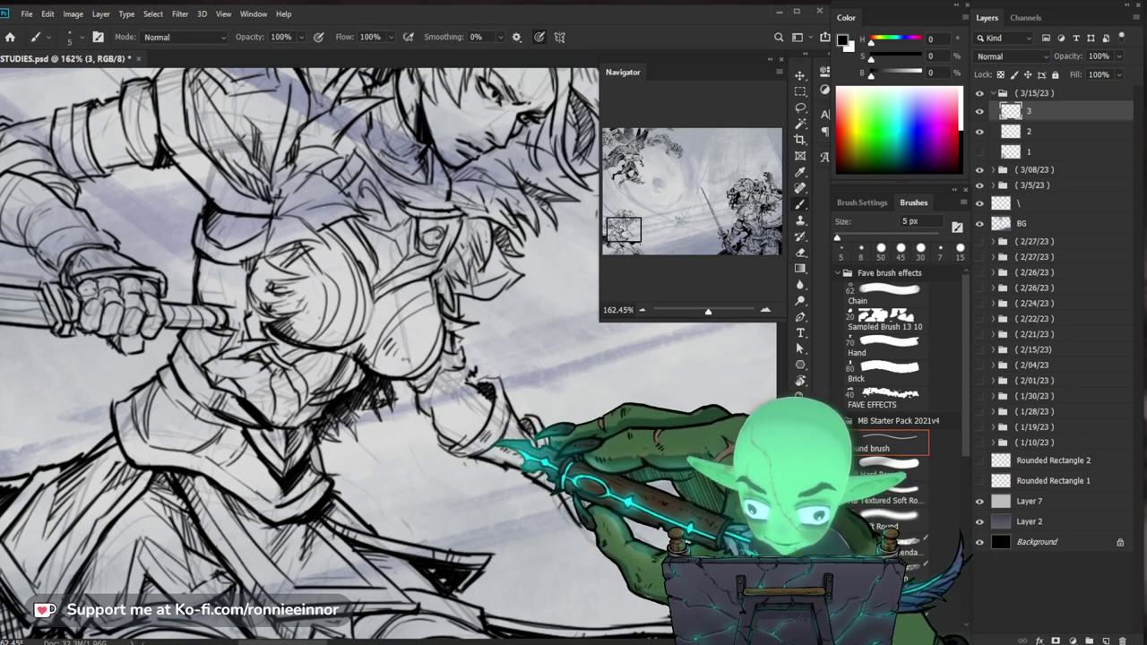
{"action": "key", "text": "e"}
{"action": "key", "text": "b"}
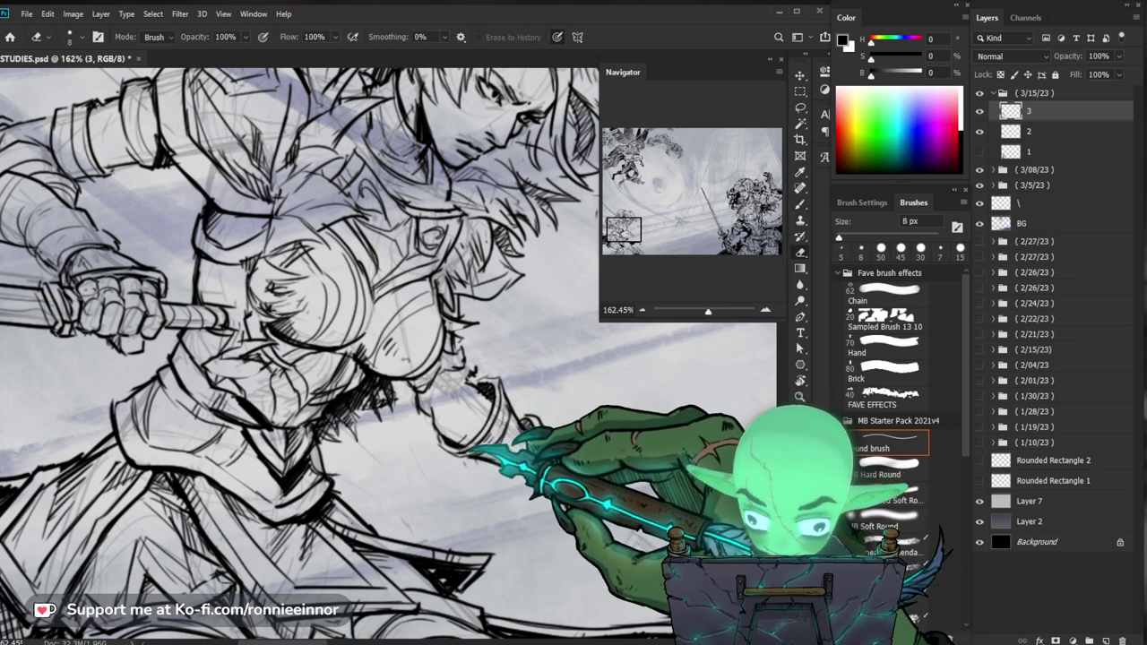
{"action": "key", "text": "z"}
{"action": "mouse_move", "coordinate": [560, 389]}
{"action": "left_mouse_down"}
{"action": "mouse_move", "coordinate": [502, 389]}
{"action": "mouse_move", "coordinate": [609, 395]}
{"action": "left_mouse_up"}
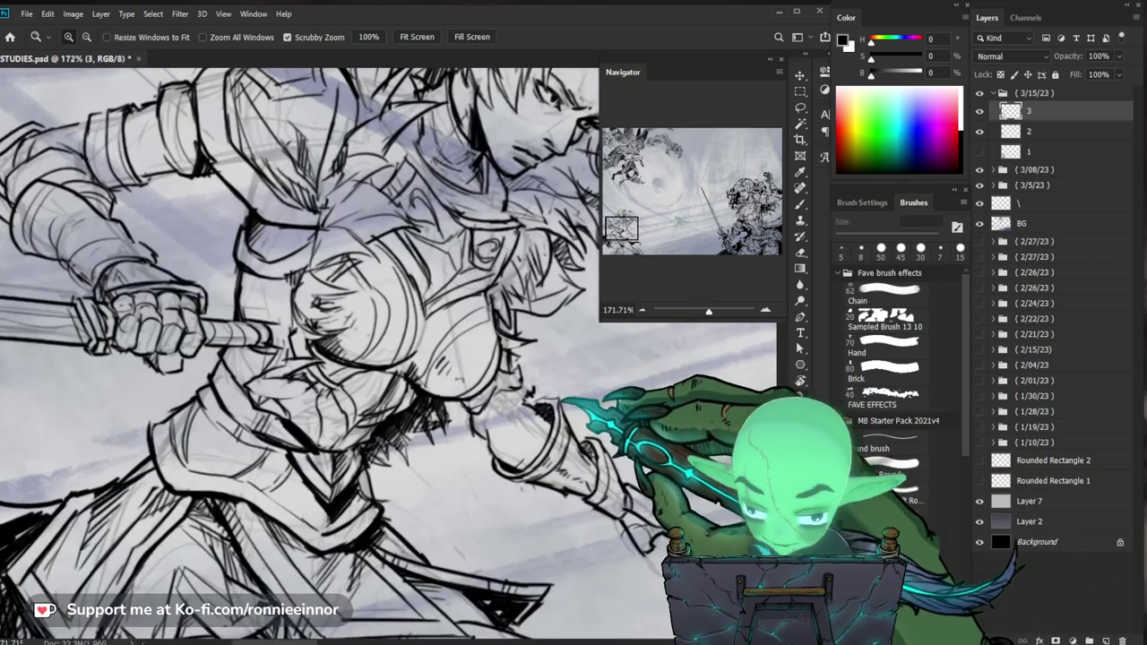
Ink the armour plates of the outstretched arm and the upper chest, erasing mistakes
{"action": "key", "text": "b"}
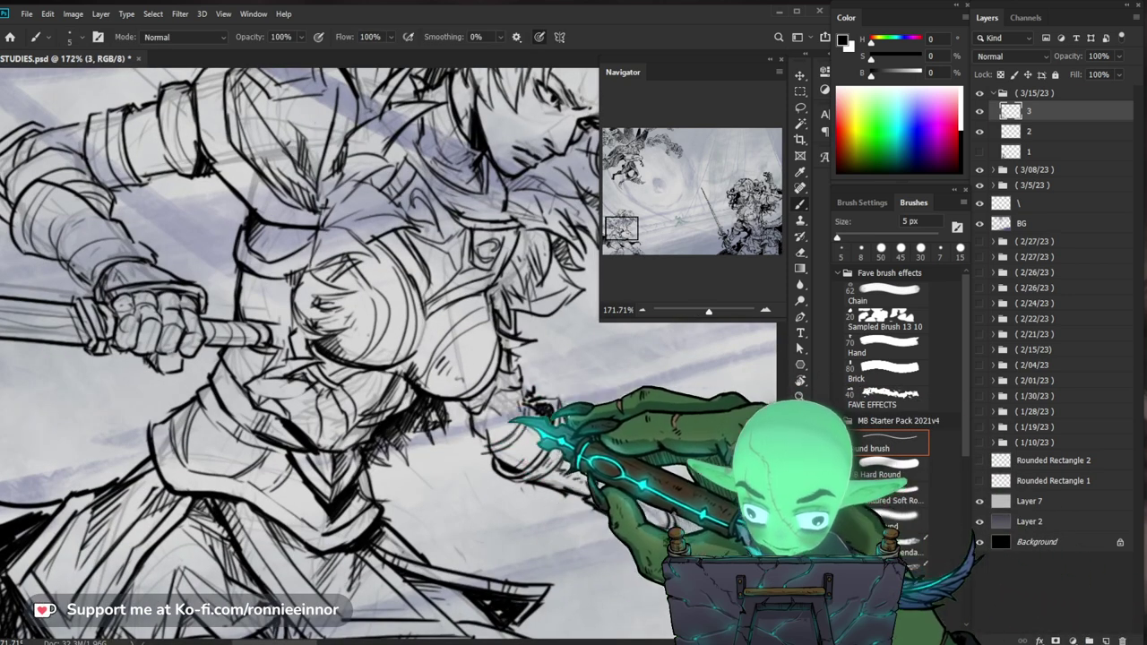
{"action": "key", "text": "b"}
{"action": "key", "text": "e"}
{"action": "key", "text": "b"}
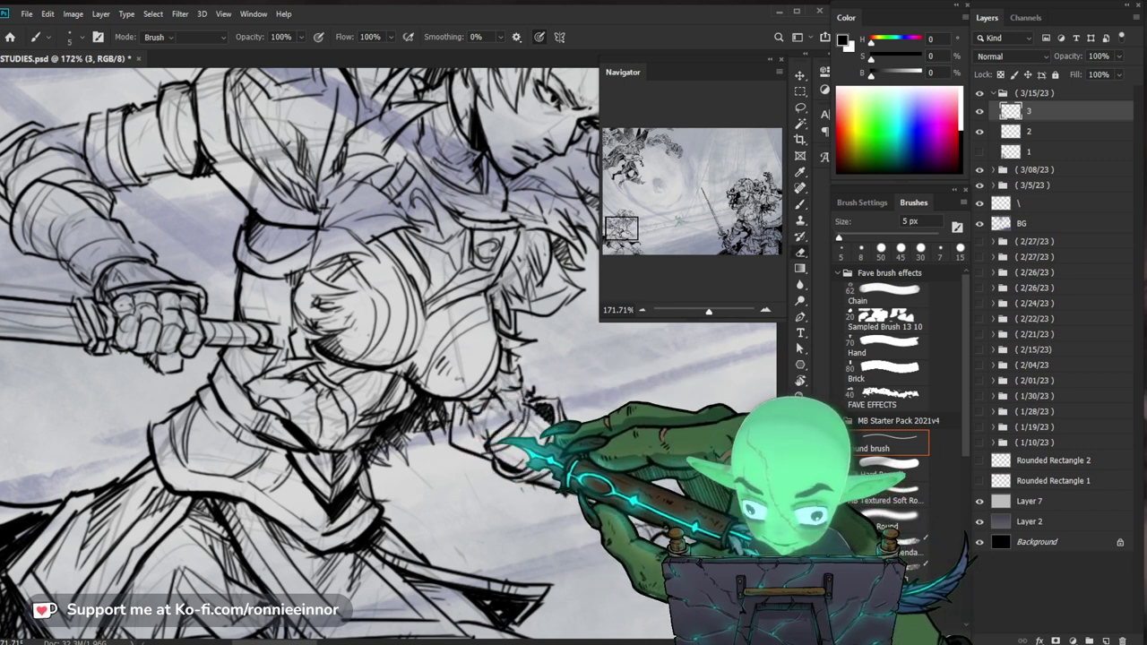
{"action": "key", "text": "e"}
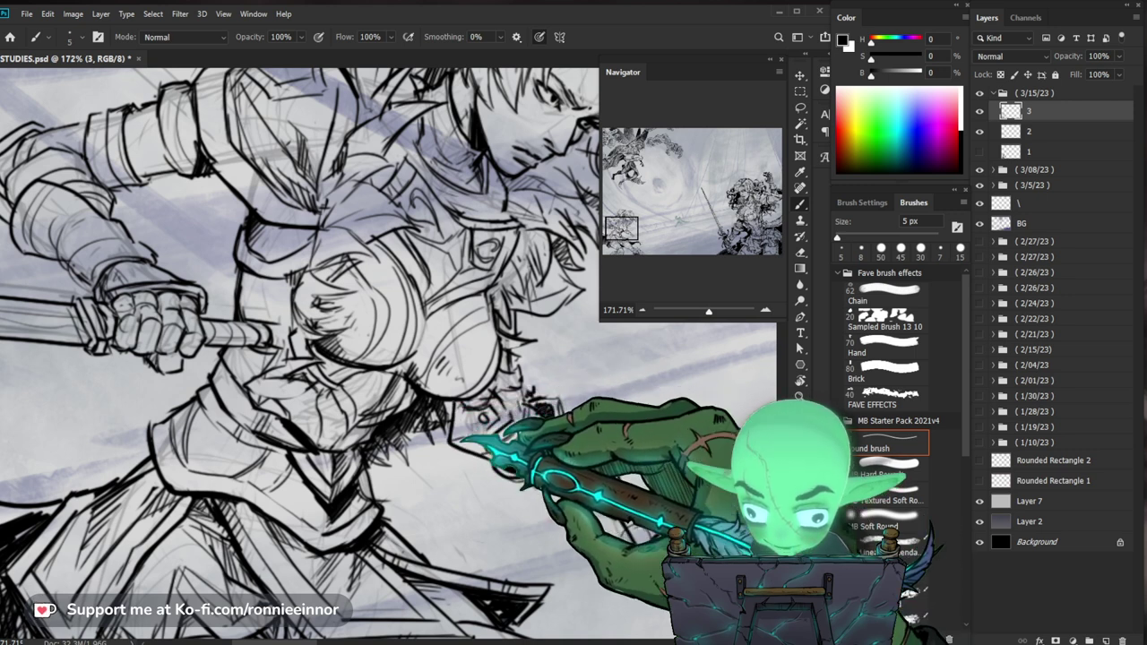
{"action": "left_click_drag", "start_coordinate": [358, 358], "coordinate": [242, 413]}
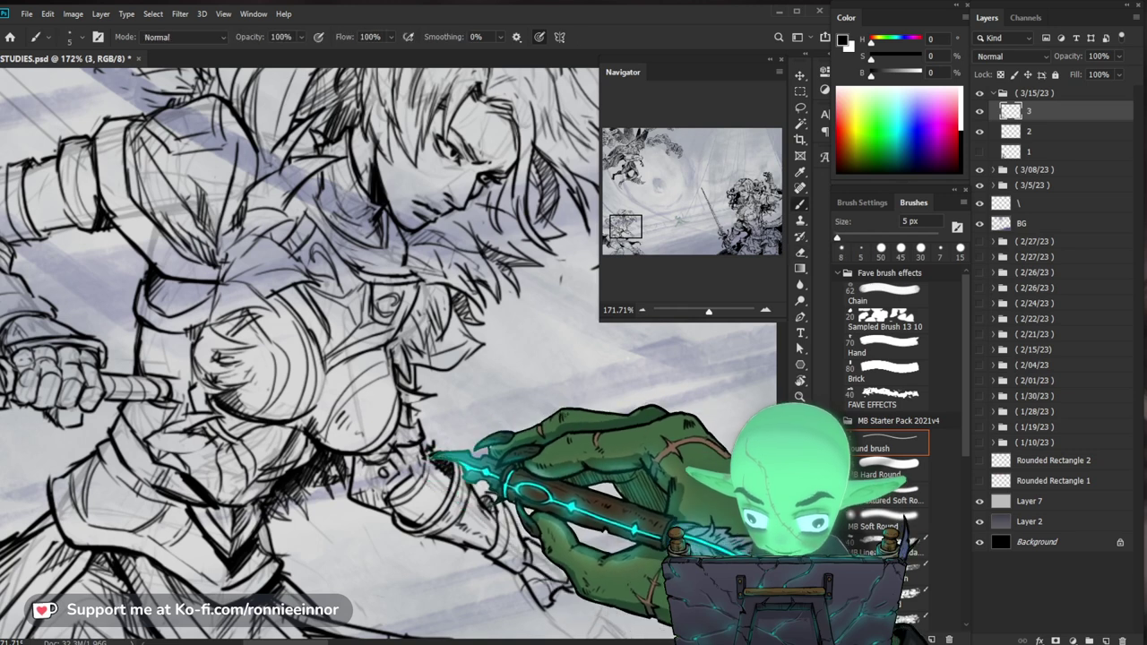
{"action": "key", "text": "z"}
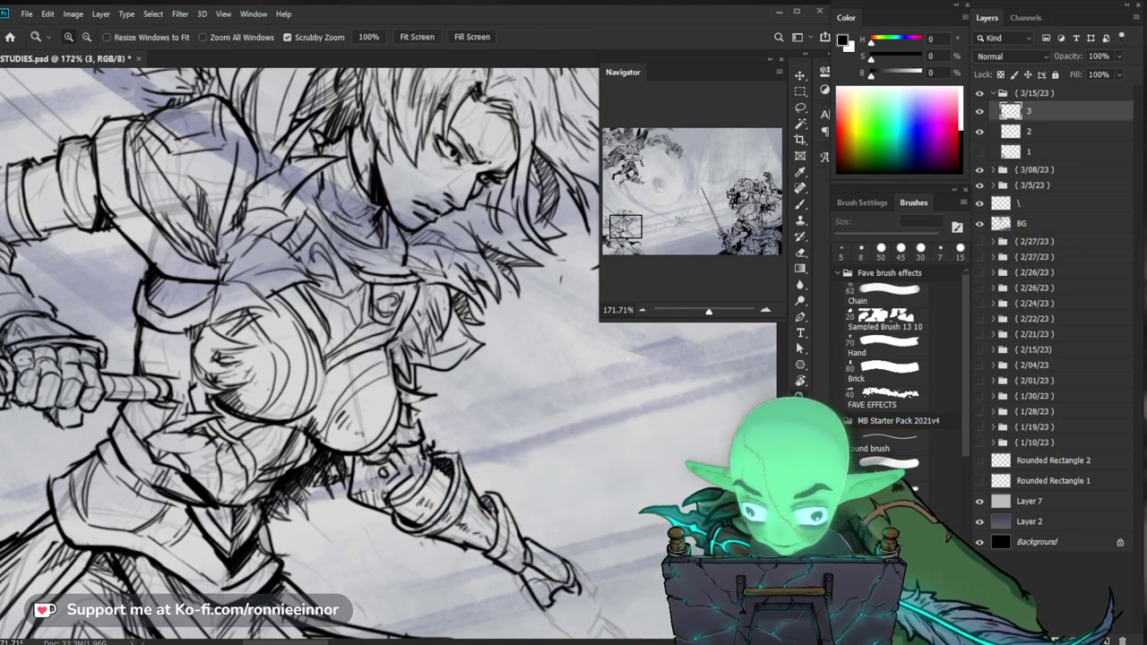
{"action": "key", "text": "b"}
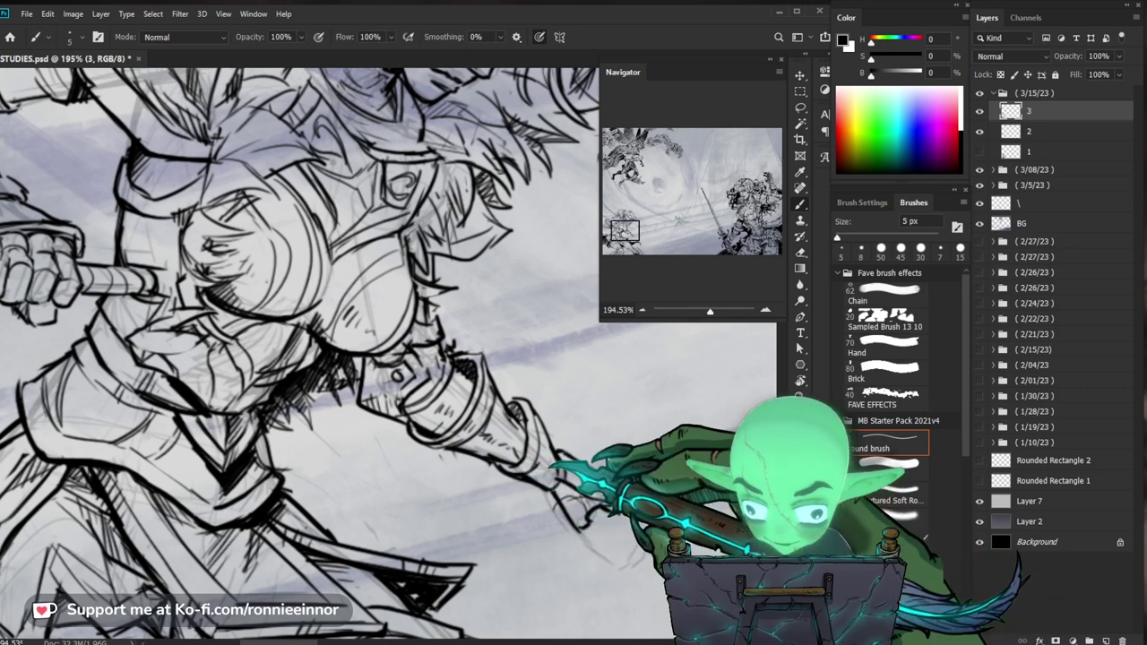
Ink the outstretched arm and hand up close, then check the whole figure
{"action": "key", "text": "z"}
{"action": "left_click_drag", "start_coordinate": [768, 545], "coordinate": [807, 546]}
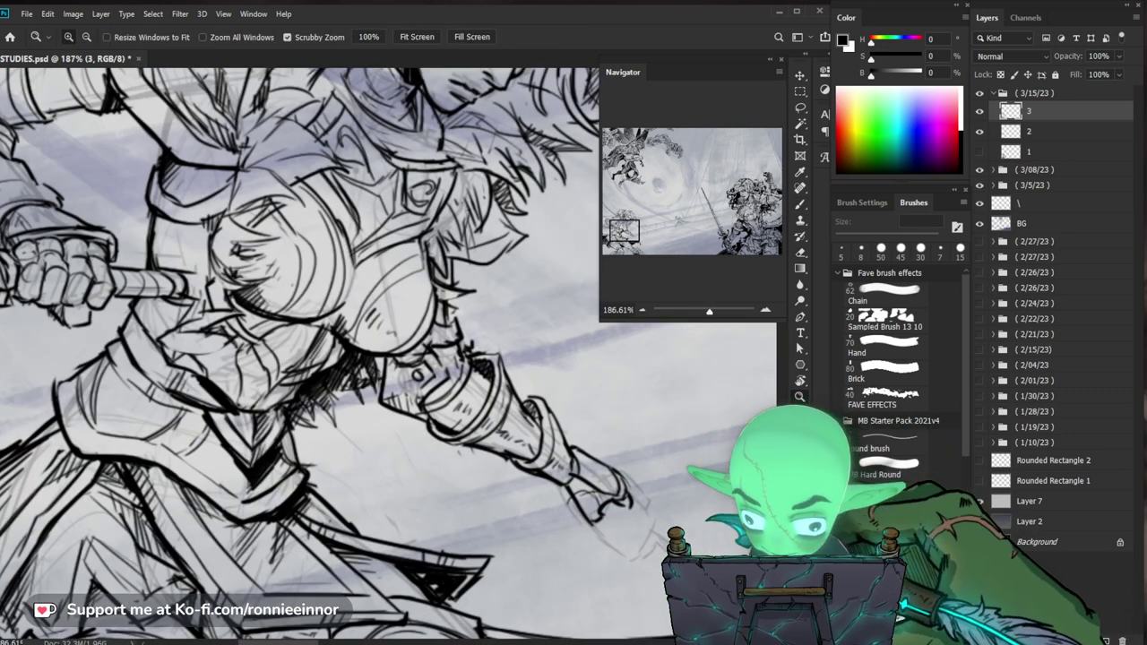
{"action": "key", "text": "e"}
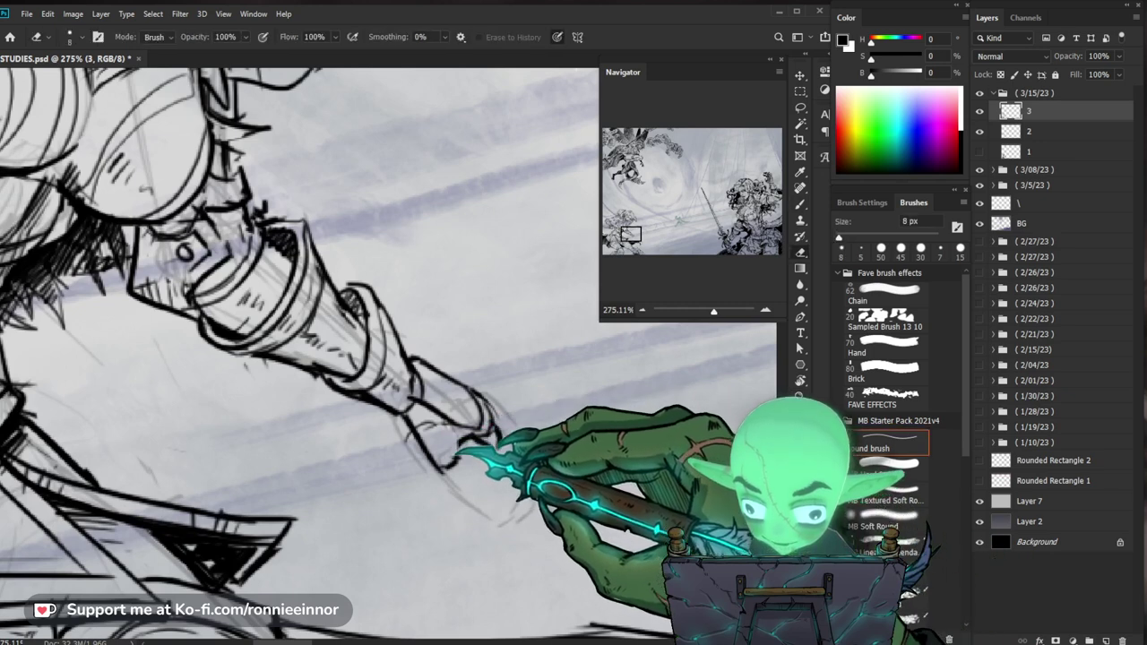
{"action": "key", "text": "b"}
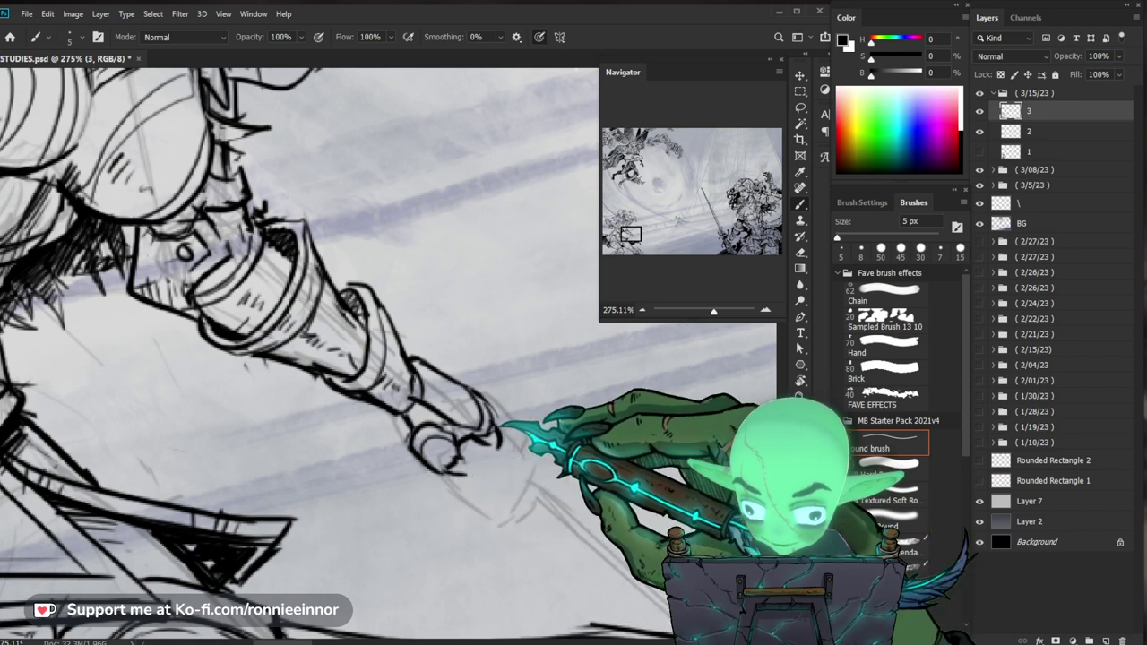
{"action": "key", "text": "z"}
{"action": "left_click_drag", "start_coordinate": [502, 430], "coordinate": [376, 431]}
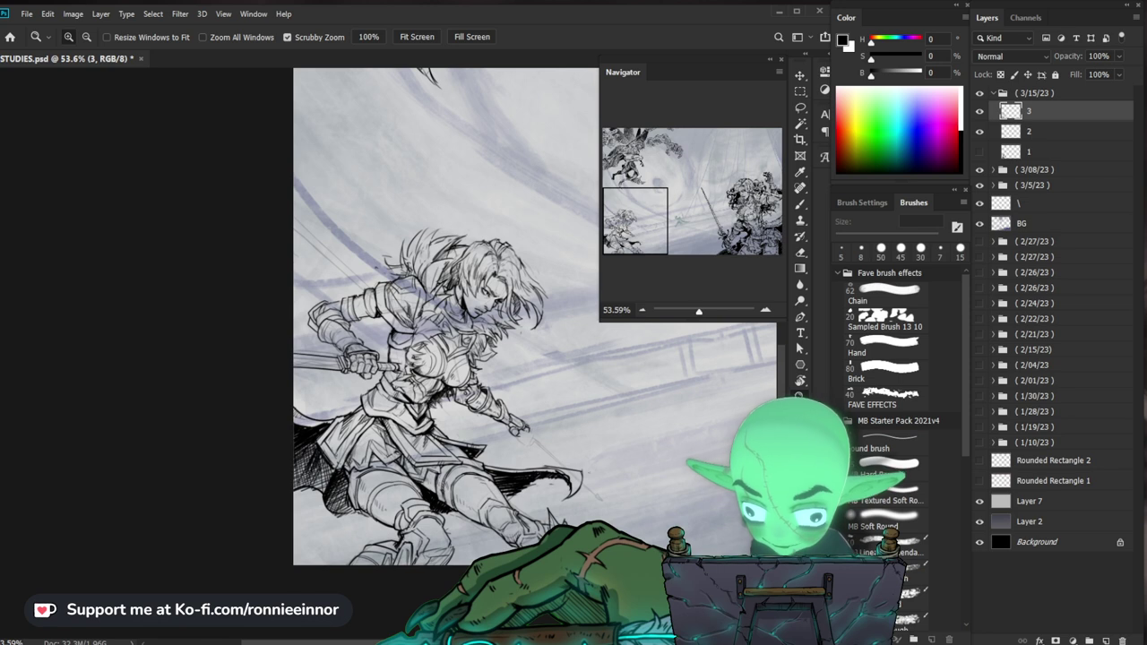
Ink the gauntleted arm gripping the spear hilt, cleaning up stray lines
{"action": "left_click_drag", "start_coordinate": [359, 358], "coordinate": [484, 358]}
{"action": "key", "text": "b"}
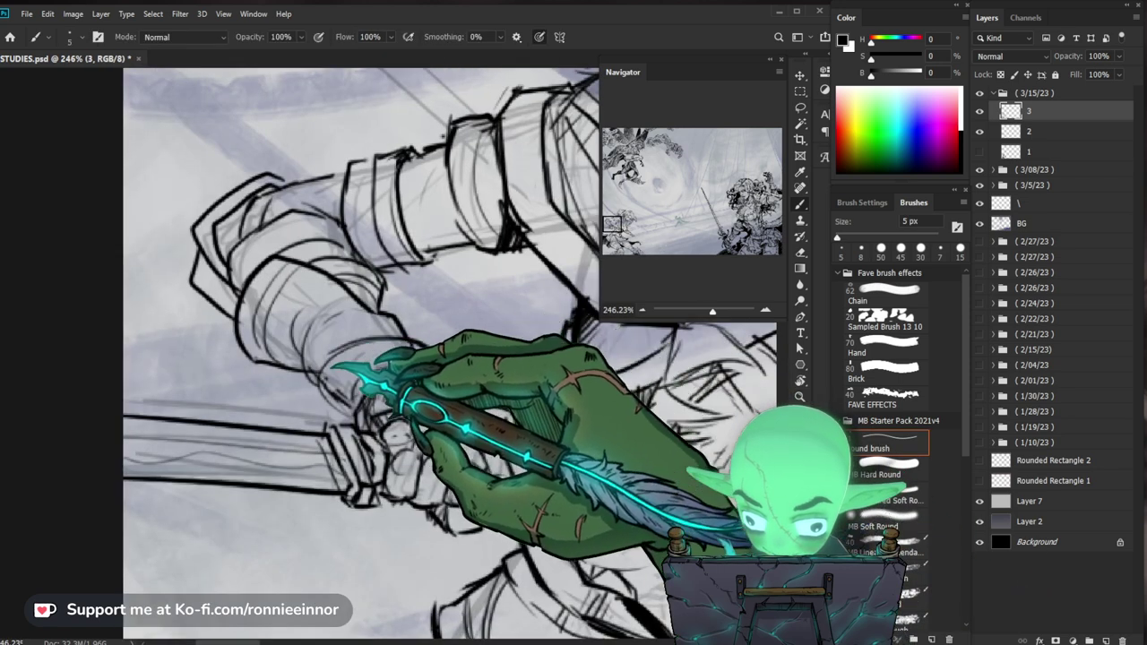
{"action": "key", "text": "e"}
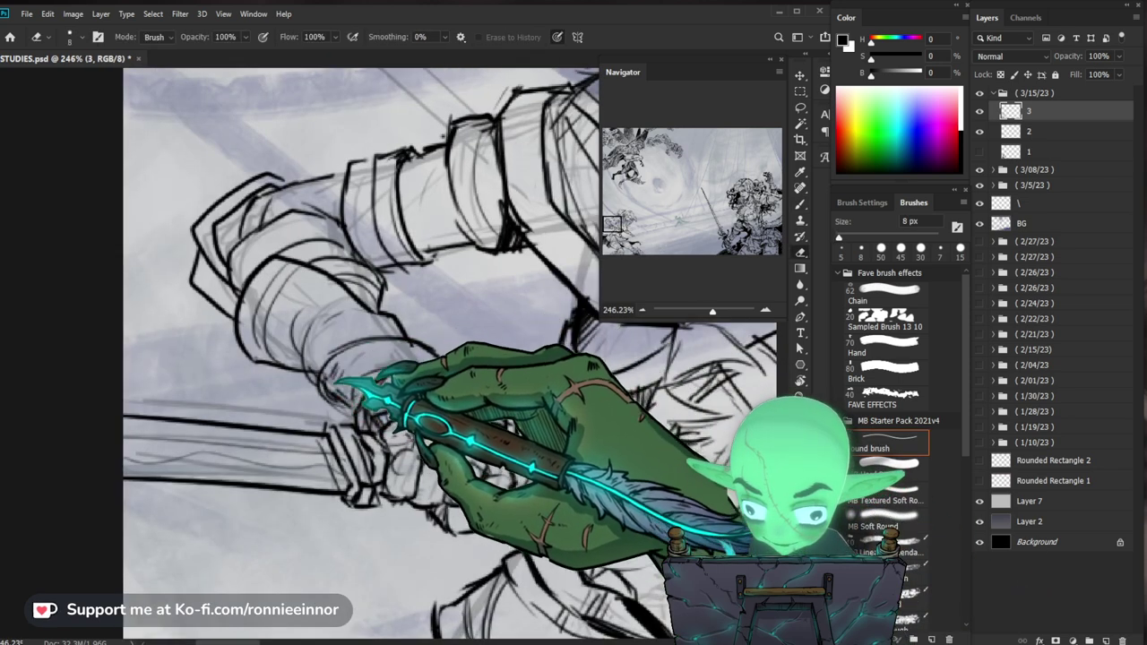
{"action": "key", "text": "b"}
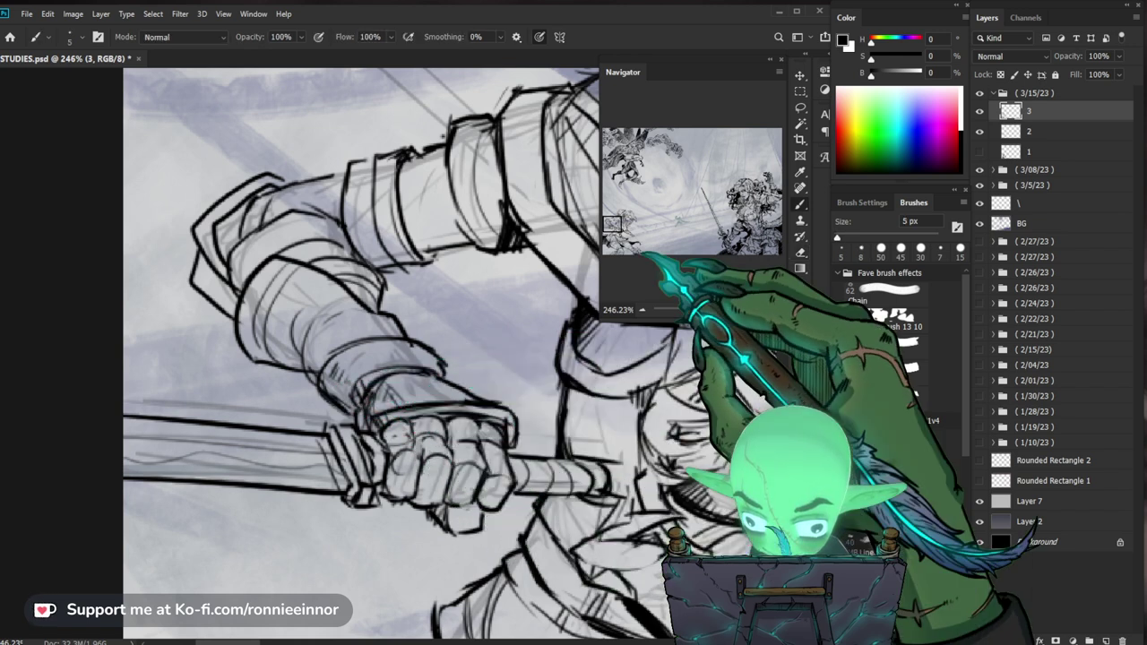
{"action": "key", "text": "e"}
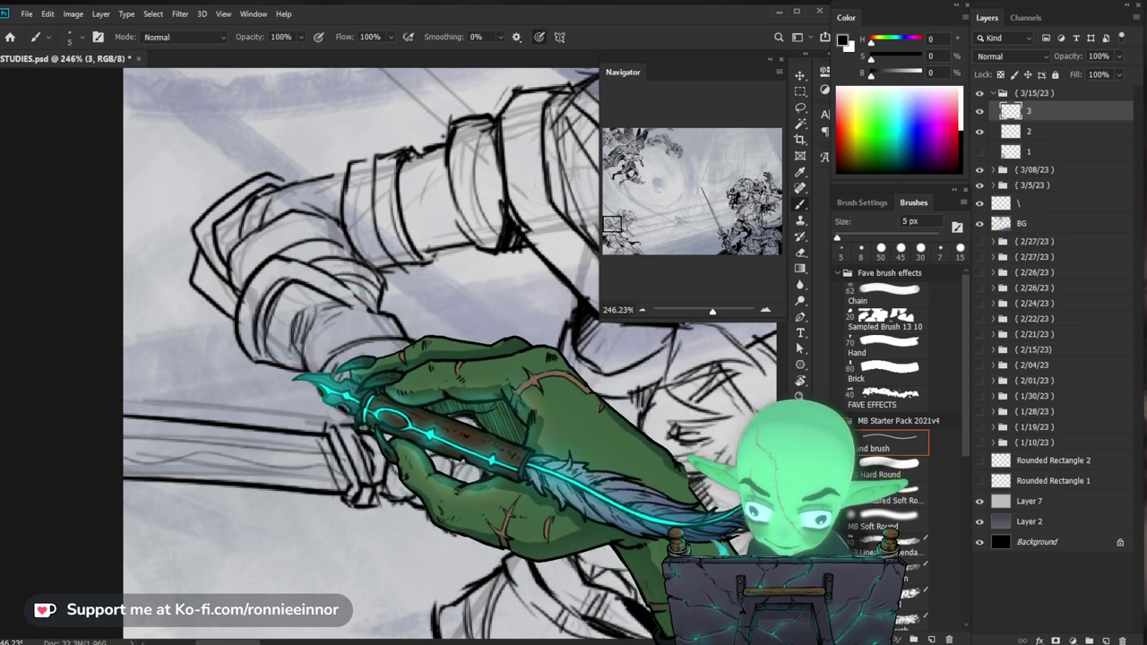
{"action": "key", "text": "z"}
{"action": "left_click_drag", "start_coordinate": [473, 193], "coordinate": [555, 192]}
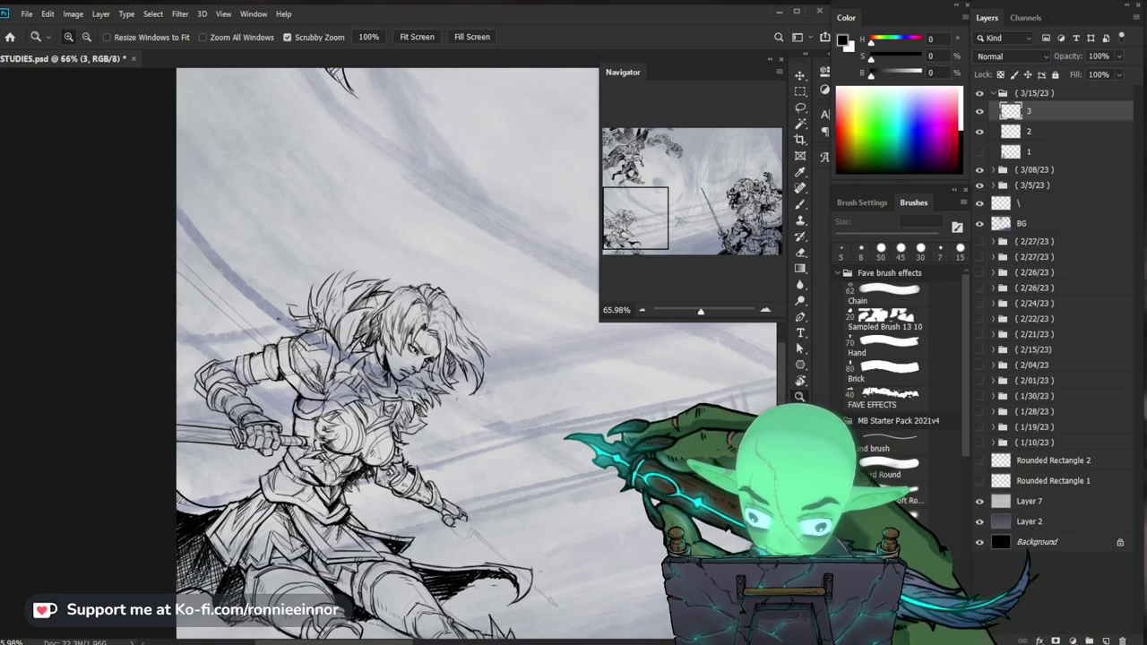
Ink the woman's eye with the 5 px brush, erasing stray strokes
{"action": "key", "text": "b"}
{"action": "key", "text": "b"}
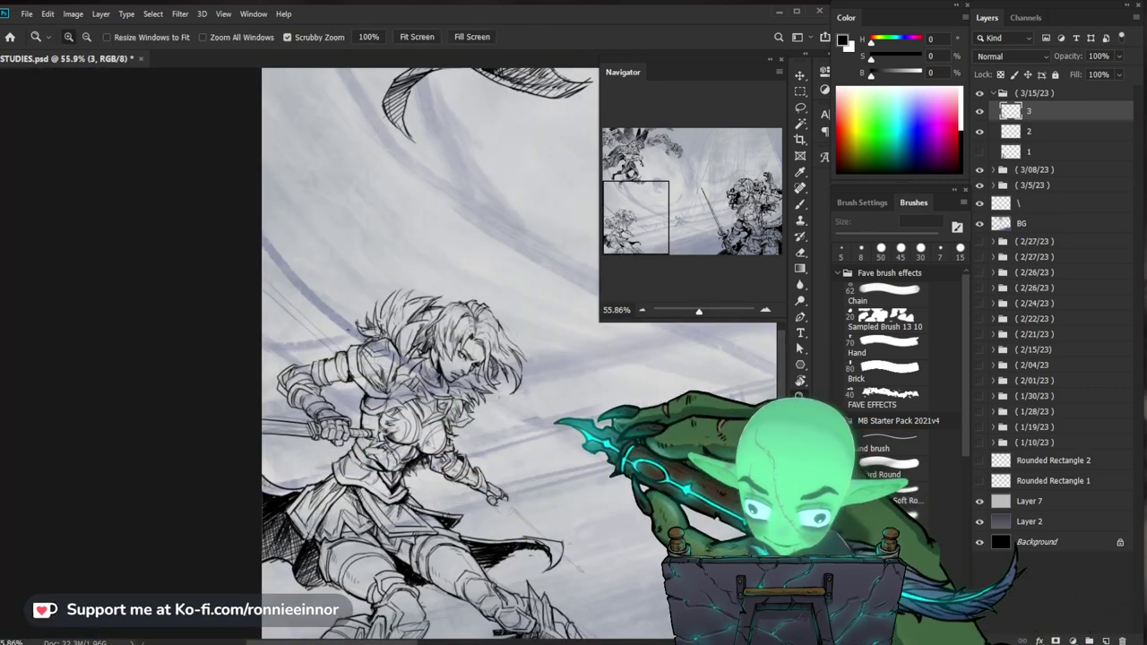
{"action": "left_click_drag", "start_coordinate": [339, 358], "coordinate": [502, 365]}
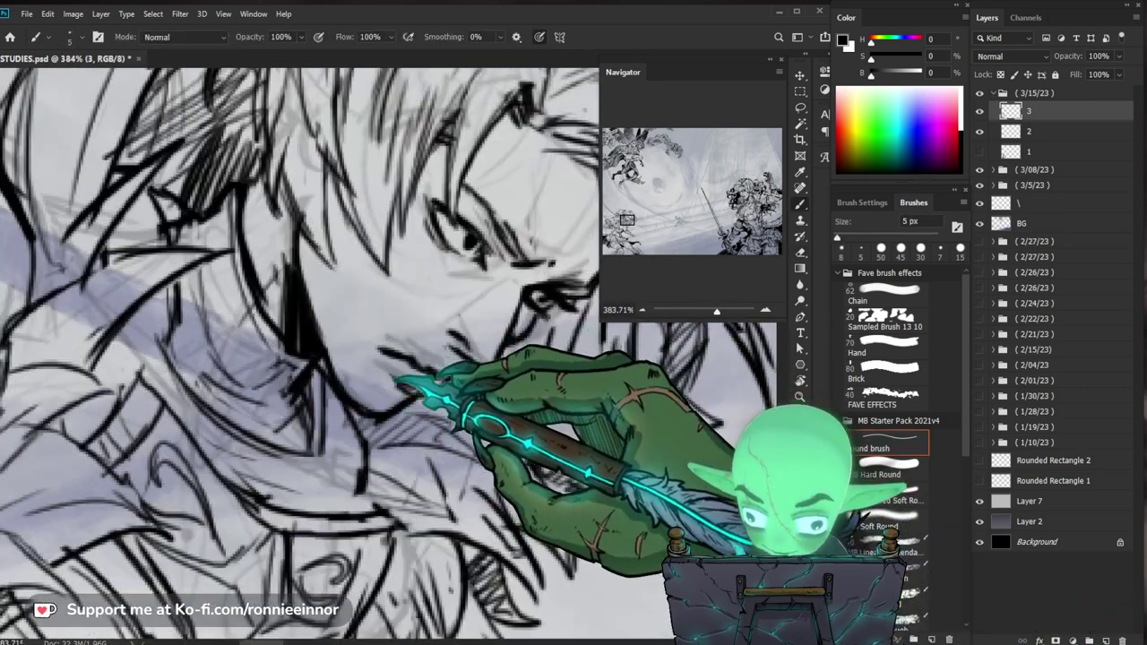
{"action": "left_click_drag", "start_coordinate": [448, 314], "coordinate": [421, 381]}
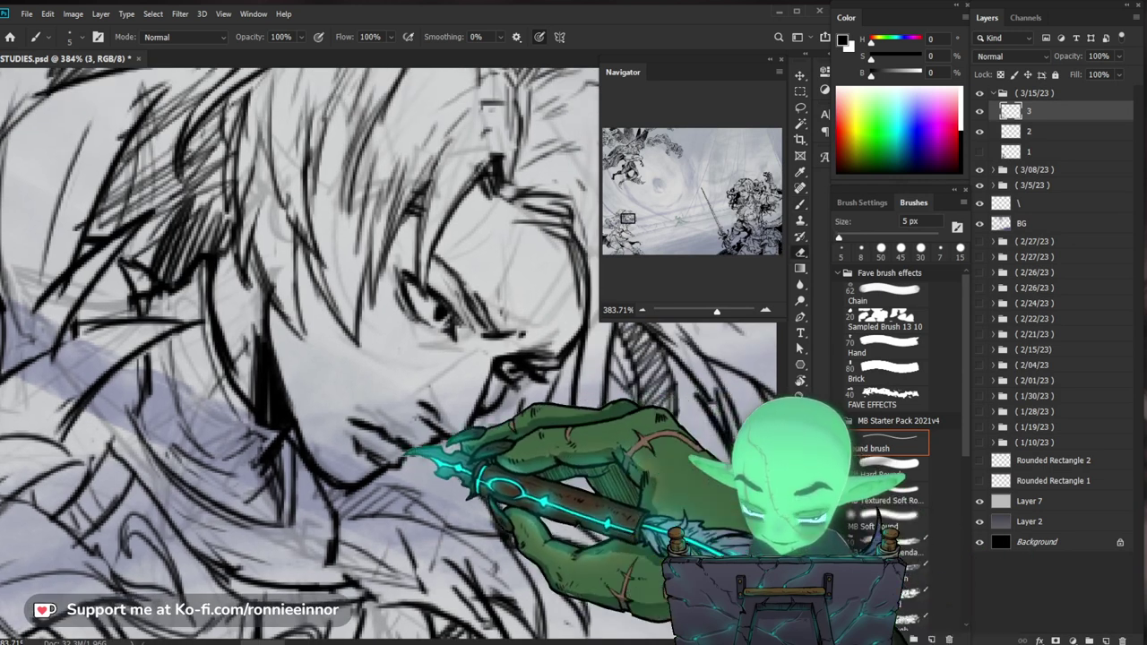
{"action": "key", "text": "e"}
{"action": "key", "text": "b"}
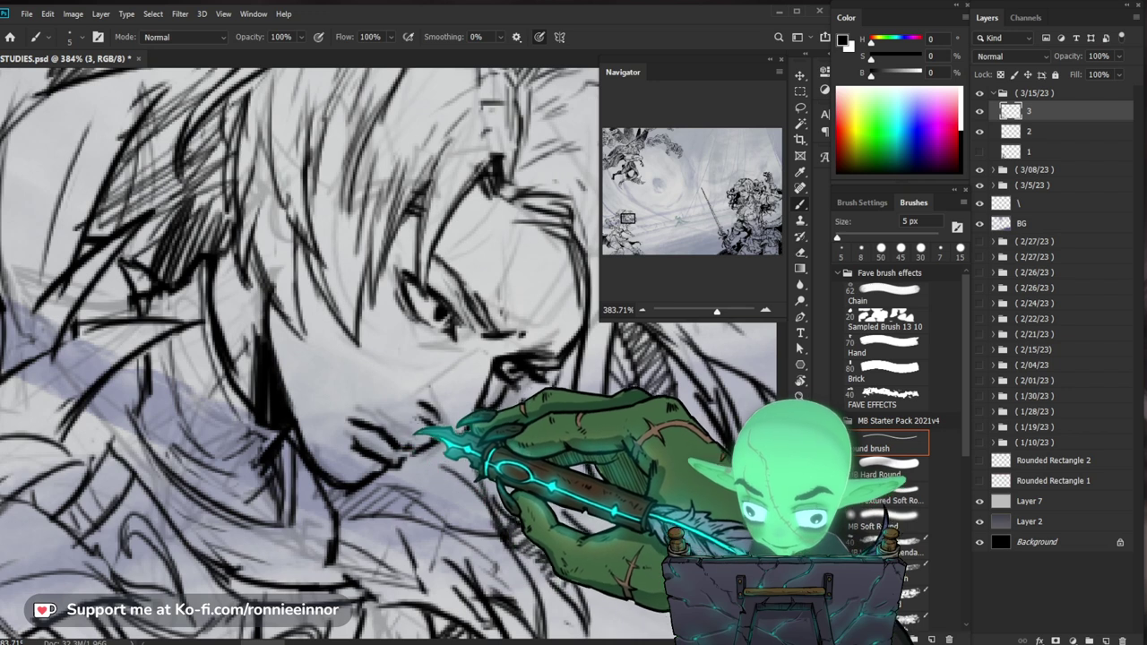
{"action": "scroll", "coordinate": [389, 356], "scroll_direction": "down", "scroll_amount": 3}
{"action": "scroll", "coordinate": [389, 355], "scroll_direction": "up", "scroll_amount": 4}
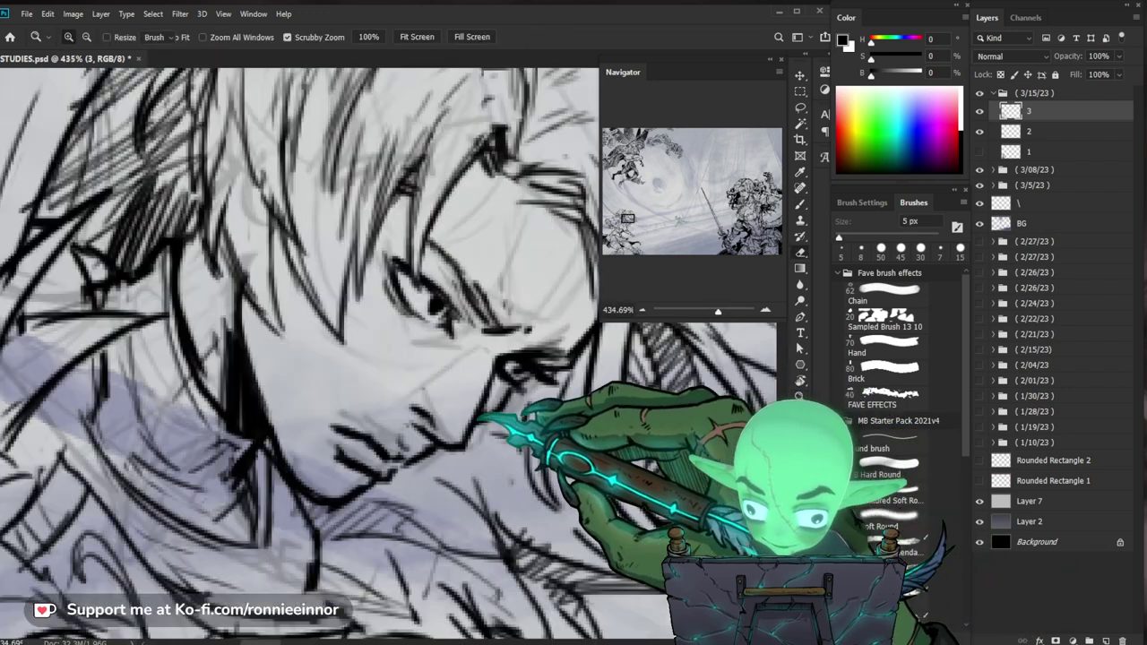
Refine the eye and nose lines with a closer view of the face
{"action": "key", "text": "e"}
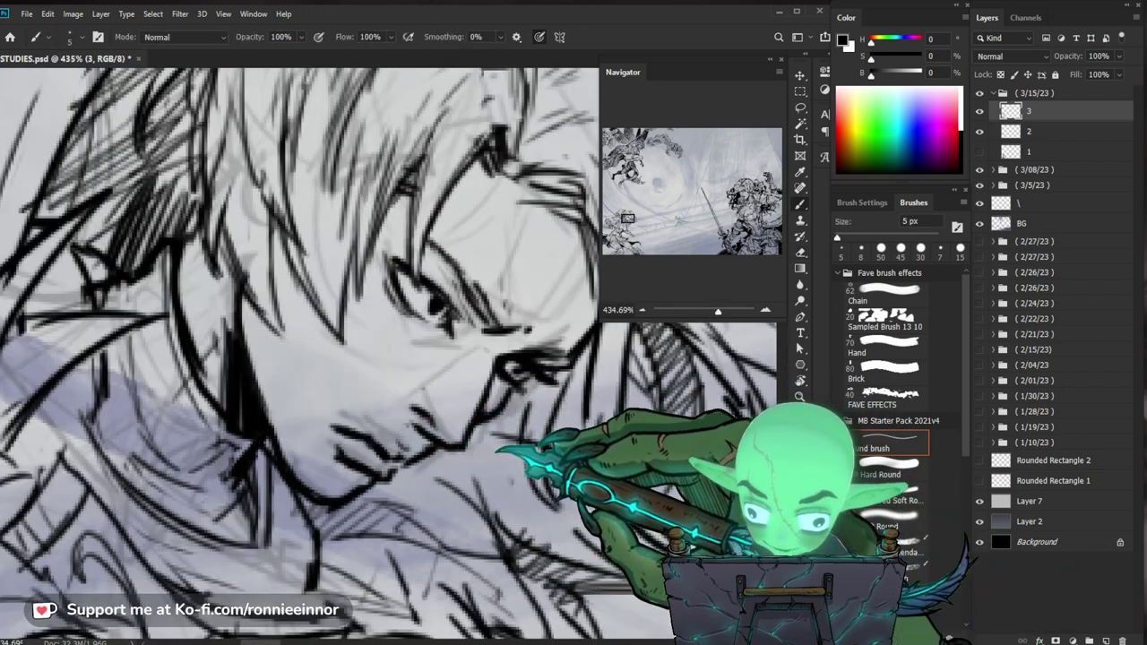
{"action": "left_click_drag", "start_coordinate": [389, 358], "coordinate": [327, 345]}
{"action": "key", "text": "b"}
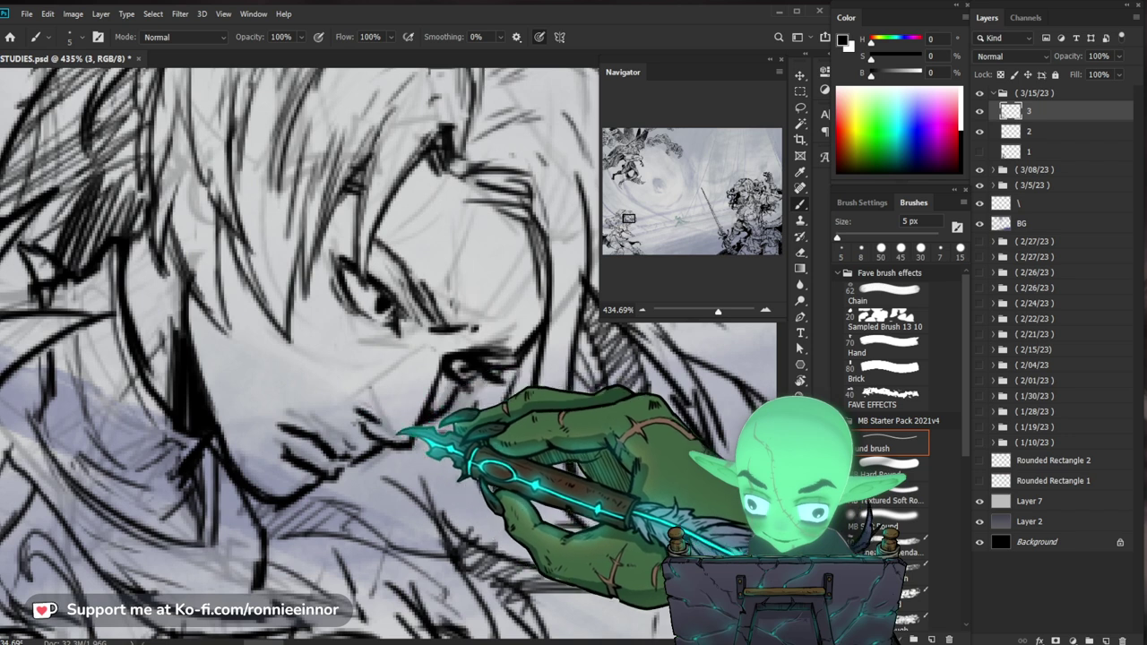
{"action": "left_click_drag", "start_coordinate": [394, 426], "coordinate": [359, 470]}
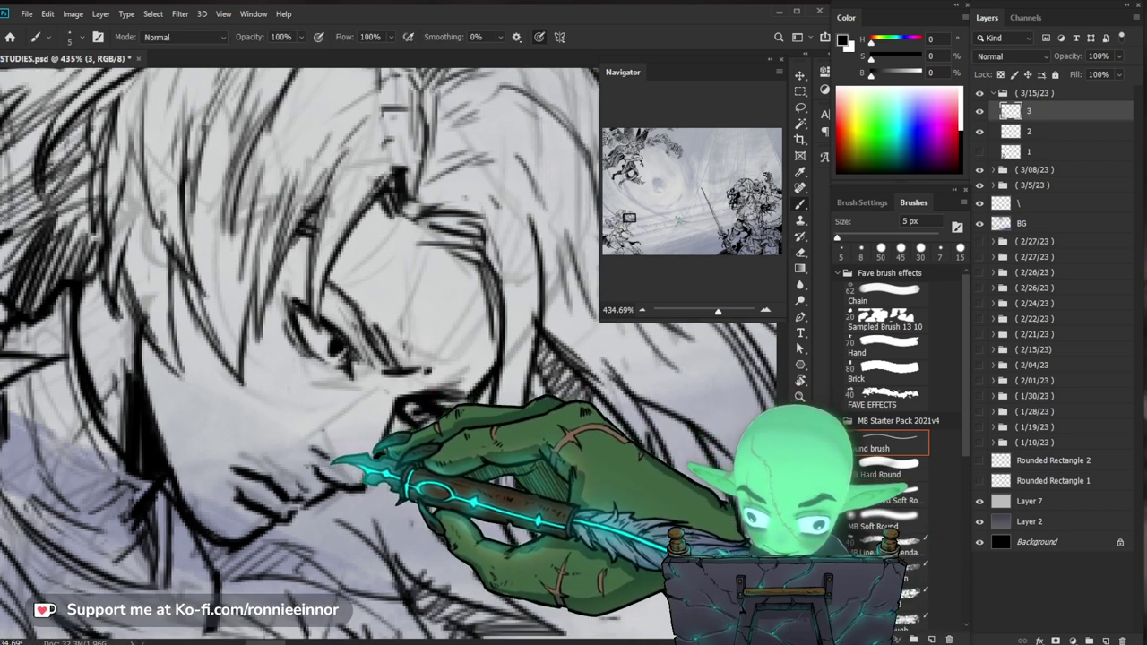
{"action": "key", "text": "z"}
{"action": "mouse_move", "coordinate": [403, 376]}
{"action": "left_mouse_down"}
{"action": "mouse_move", "coordinate": [340, 377]}
{"action": "mouse_move", "coordinate": [422, 377]}
{"action": "left_mouse_up"}
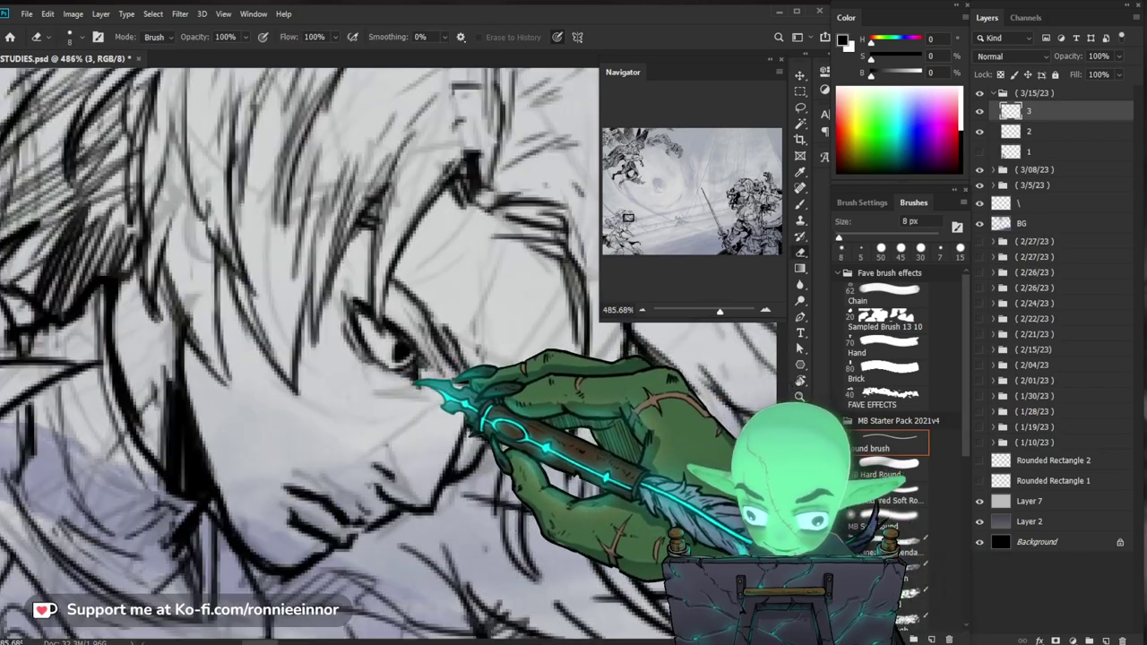
{"action": "key", "text": "b"}
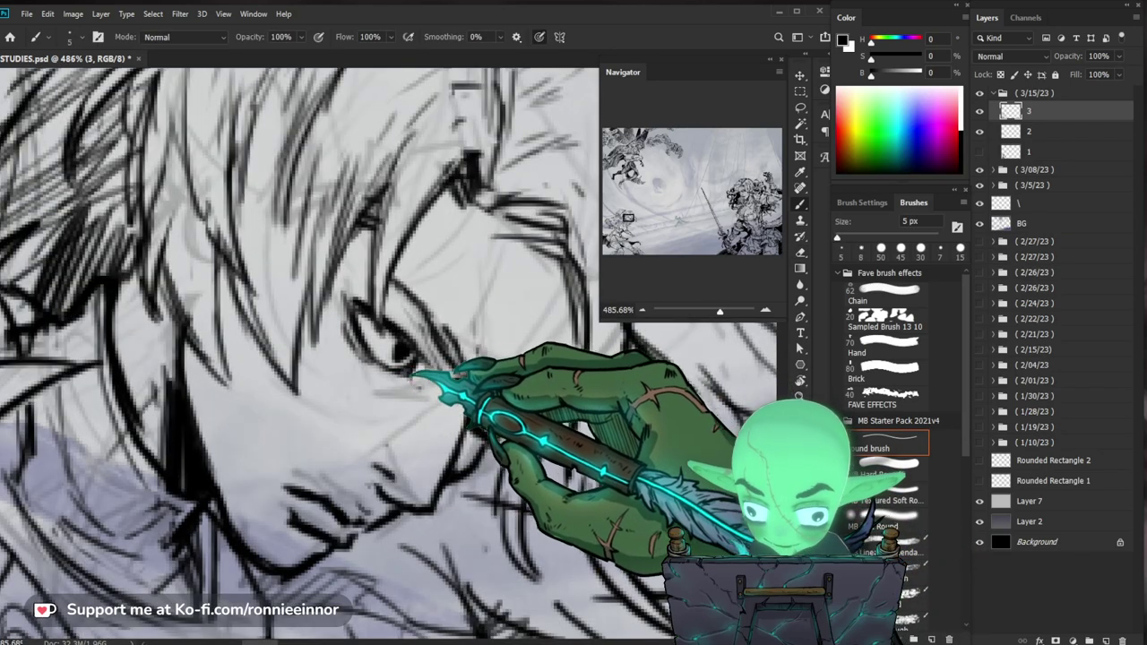
Ink the nose and lips, then zoom out to see the whole face
{"action": "left_click_drag", "start_coordinate": [412, 378], "coordinate": [359, 392]}
{"action": "key", "text": "e"}
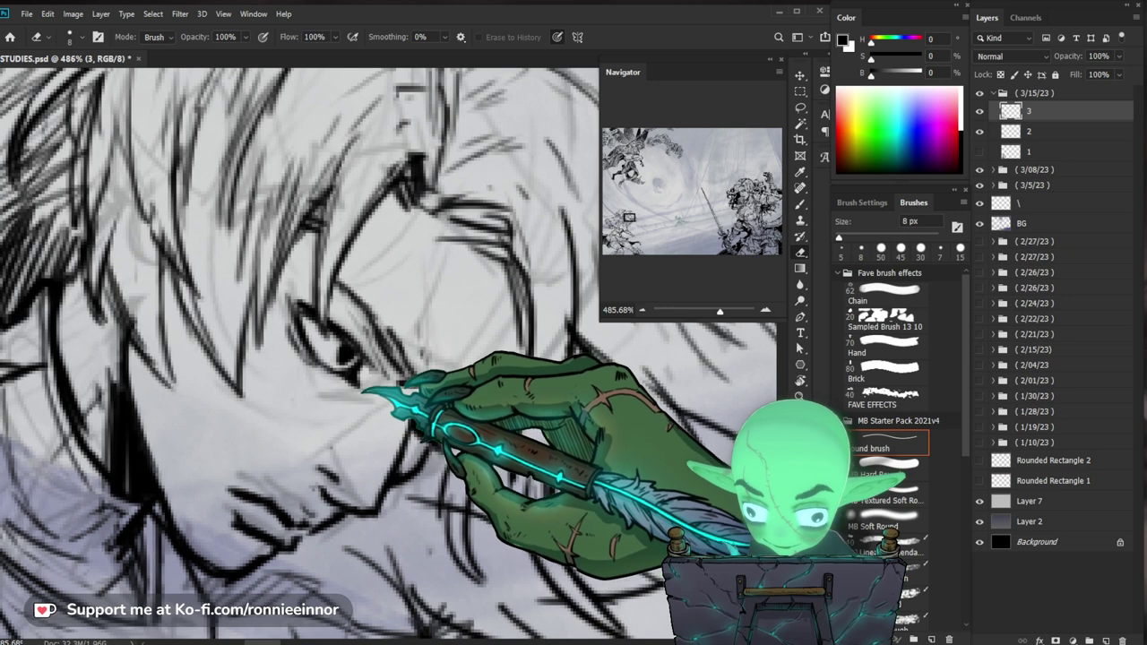
{"action": "key", "text": "b"}
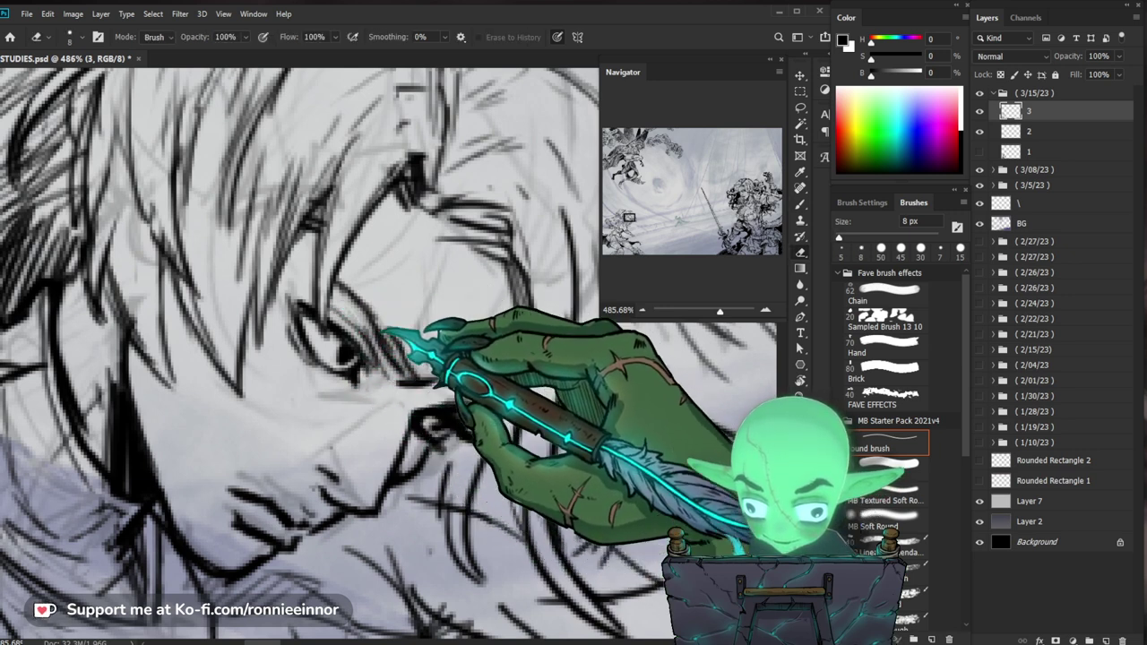
{"action": "left_click_drag", "start_coordinate": [384, 332], "coordinate": [349, 377]}
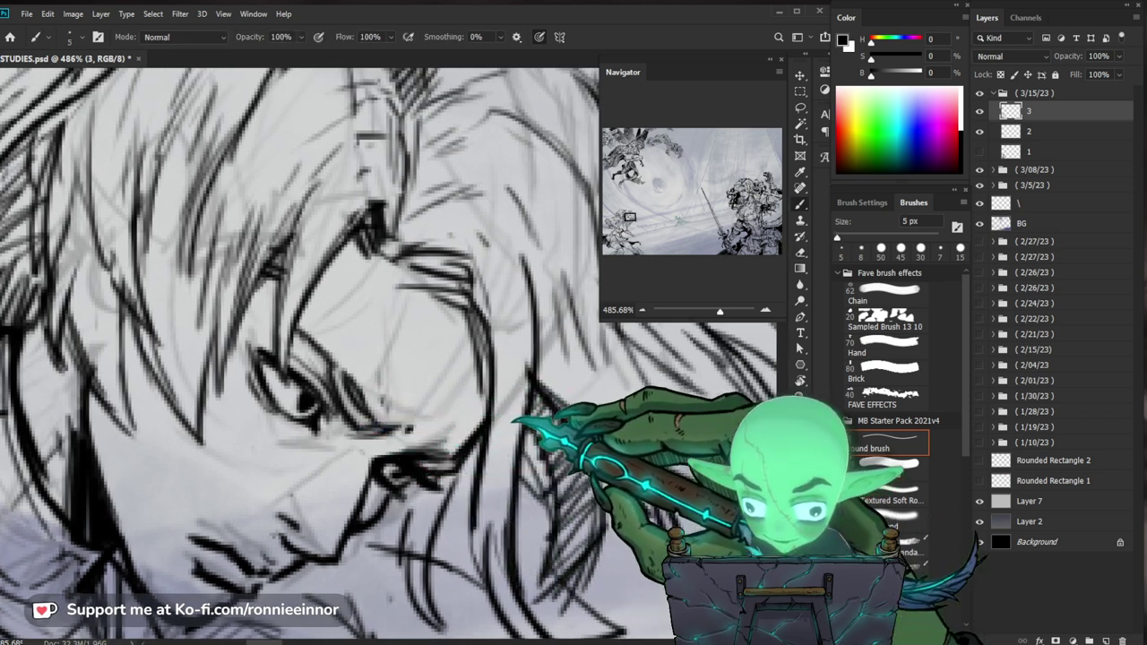
{"action": "key", "text": "e"}
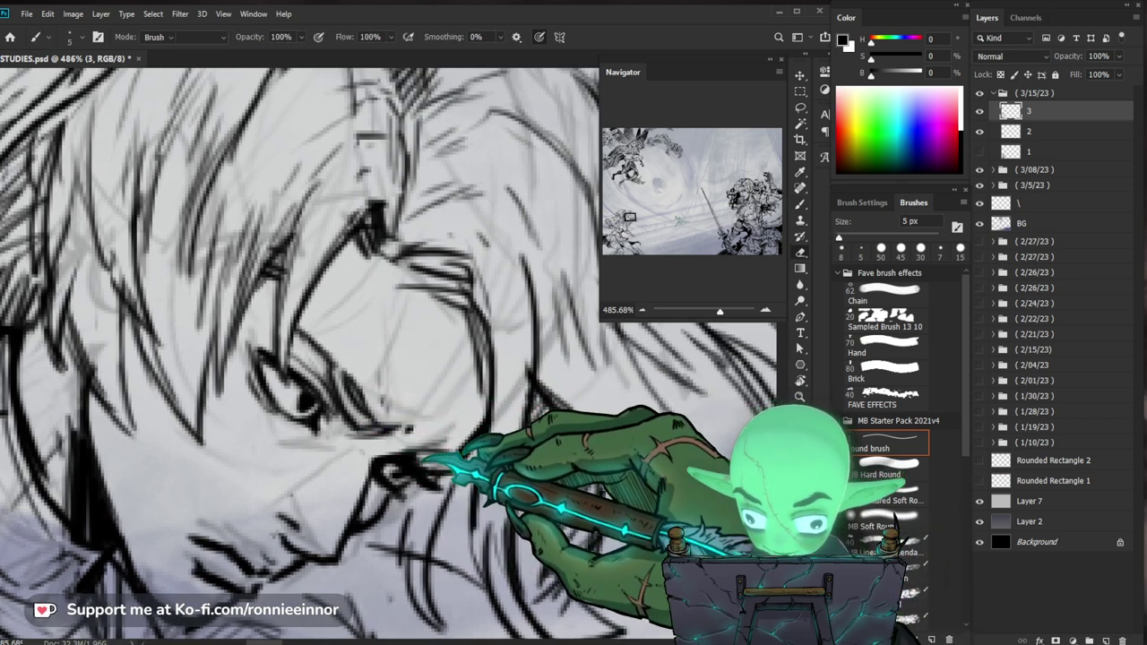
{"action": "key", "text": "b"}
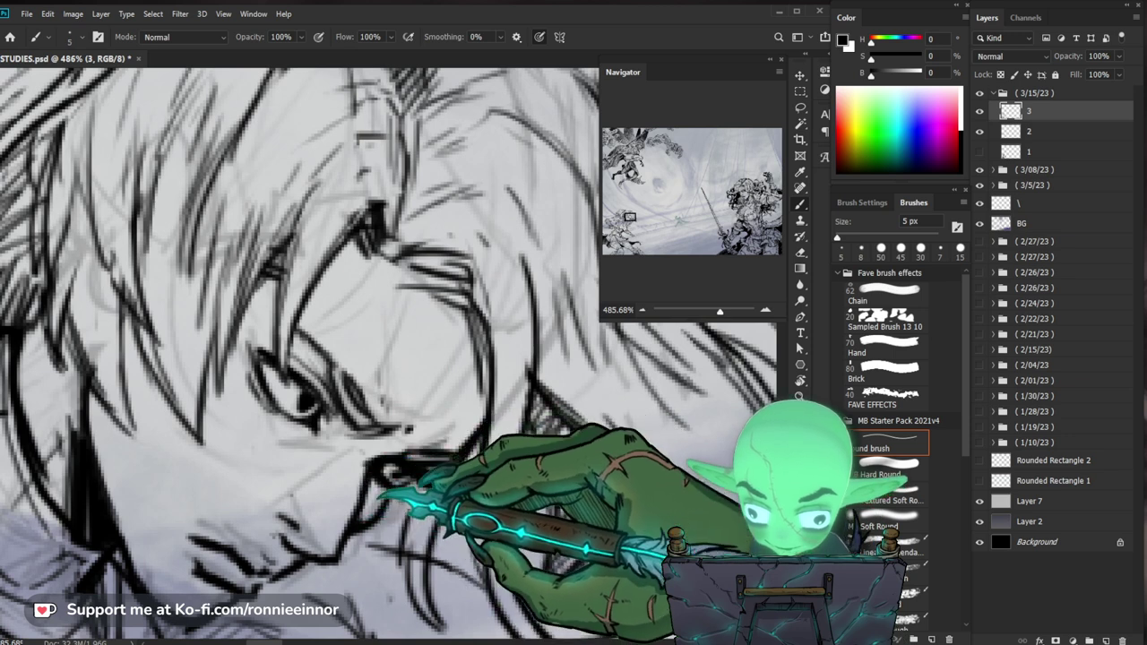
{"action": "key", "text": "z"}
{"action": "scroll", "coordinate": [386, 359], "scroll_direction": "down", "scroll_amount": 5}
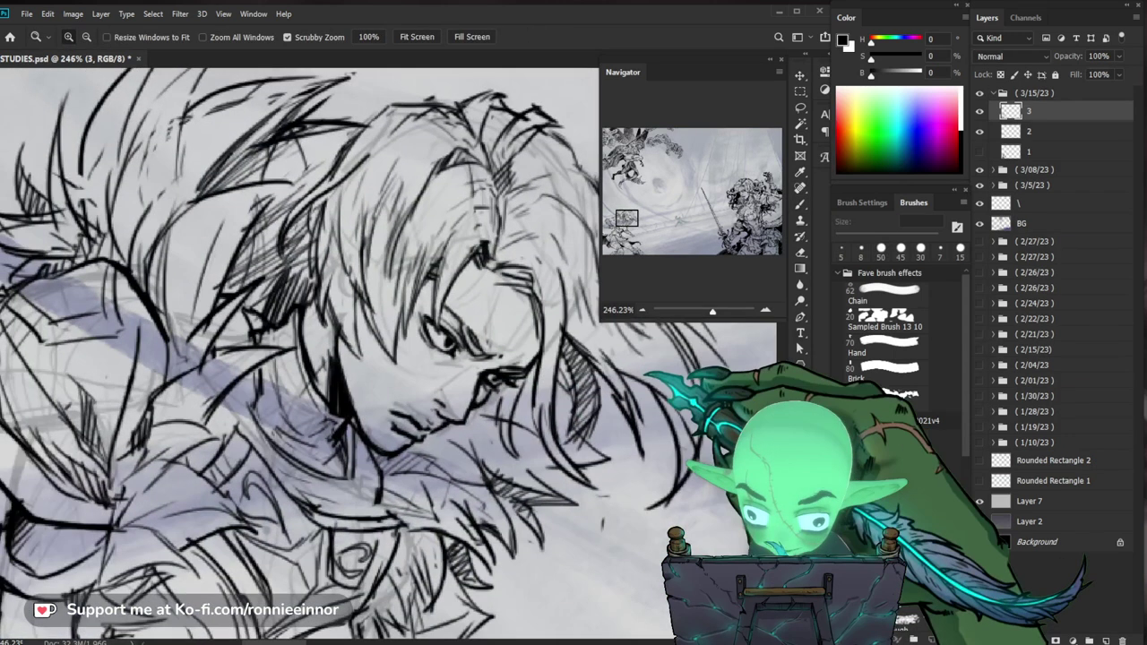
Ink hair strands framing the woman's face and cheek, erasing stray marks
{"action": "scroll", "coordinate": [385, 359], "scroll_direction": "down", "scroll_amount": 5}
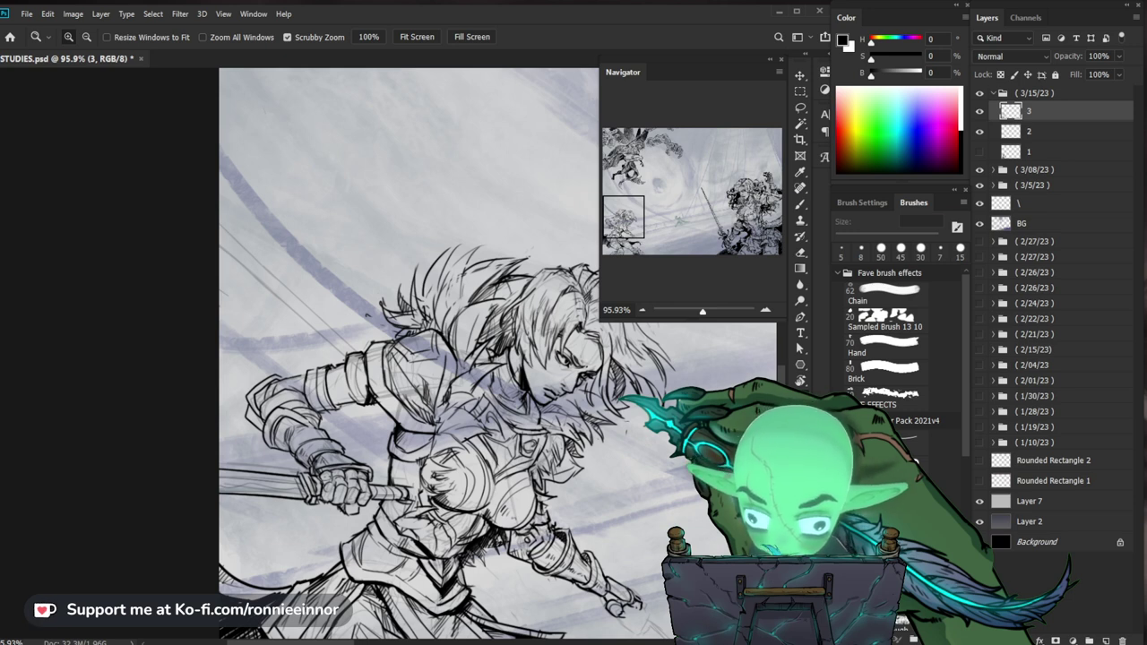
{"action": "scroll", "coordinate": [541, 391], "scroll_direction": "up", "scroll_amount": 5}
{"action": "key", "text": "b"}
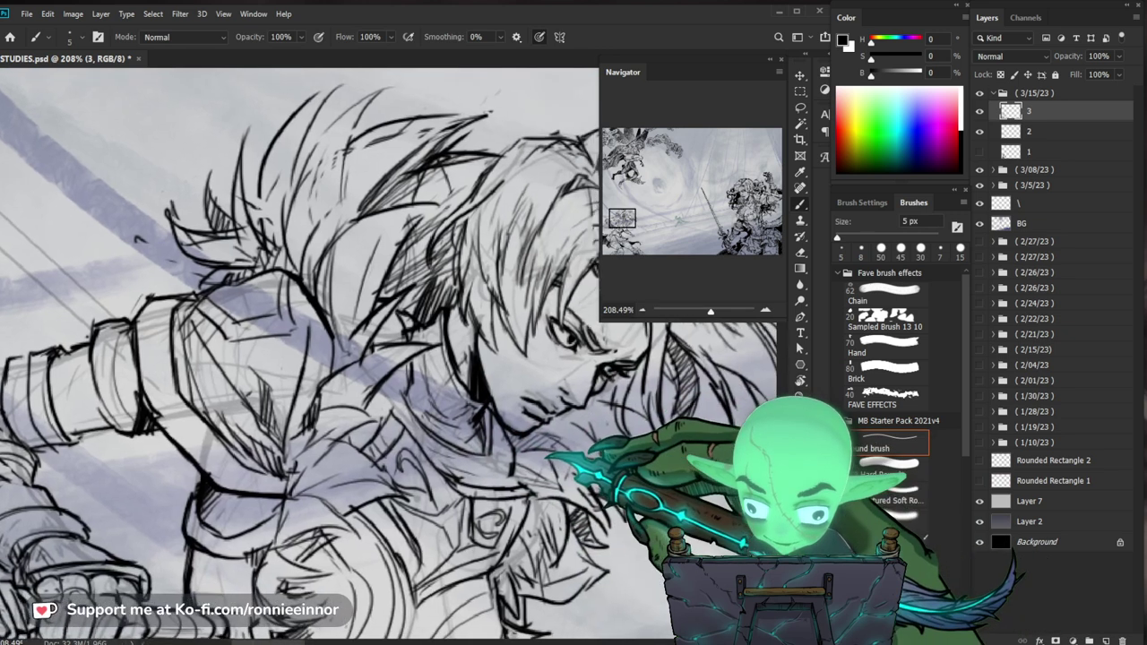
{"action": "left_click_drag", "start_coordinate": [430, 358], "coordinate": [390, 355]}
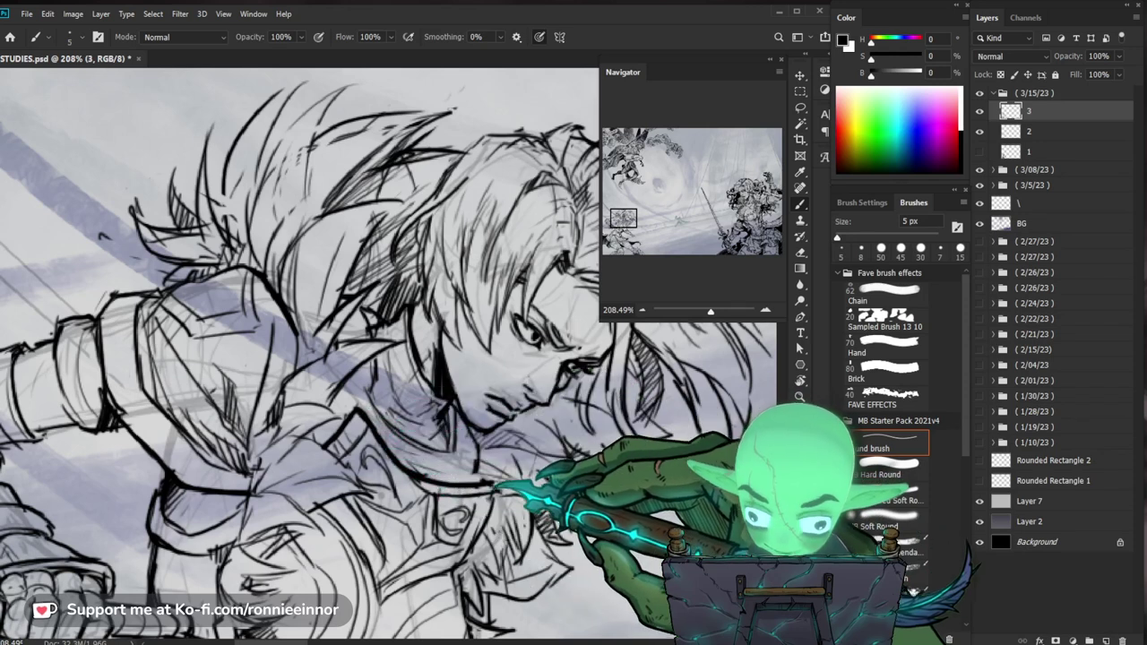
{"action": "key", "text": "e"}
{"action": "key", "text": "b"}
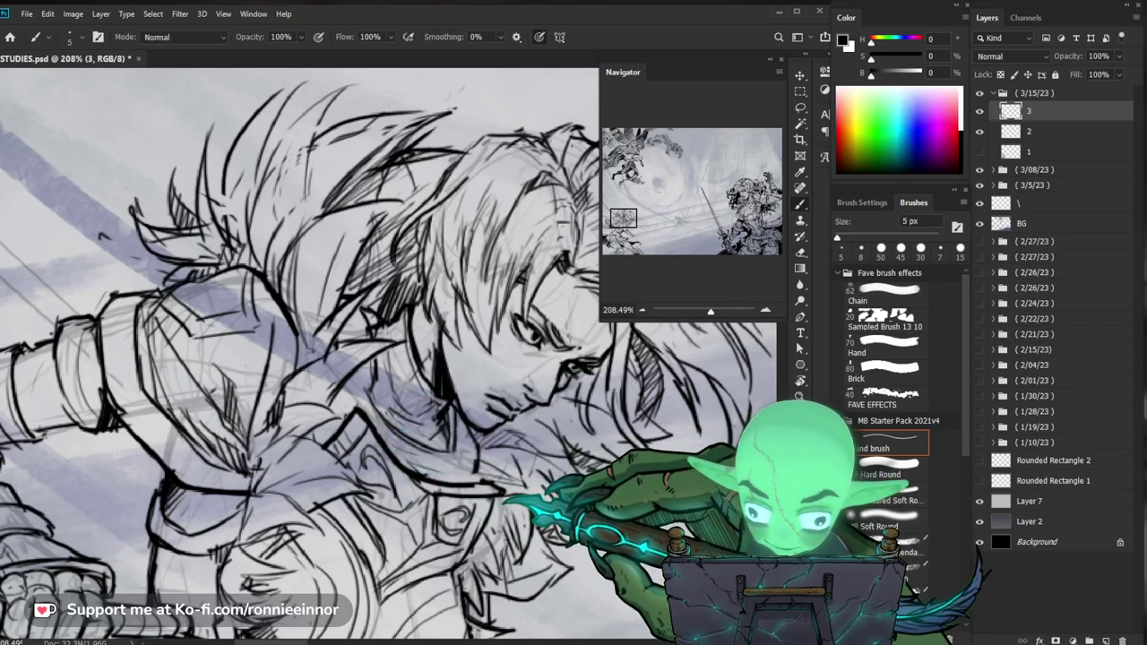
{"action": "scroll", "coordinate": [395, 359], "scroll_direction": "down", "scroll_amount": 2}
{"action": "scroll", "coordinate": [394, 358], "scroll_direction": "down", "scroll_amount": 1}
{"action": "key", "text": "e"}
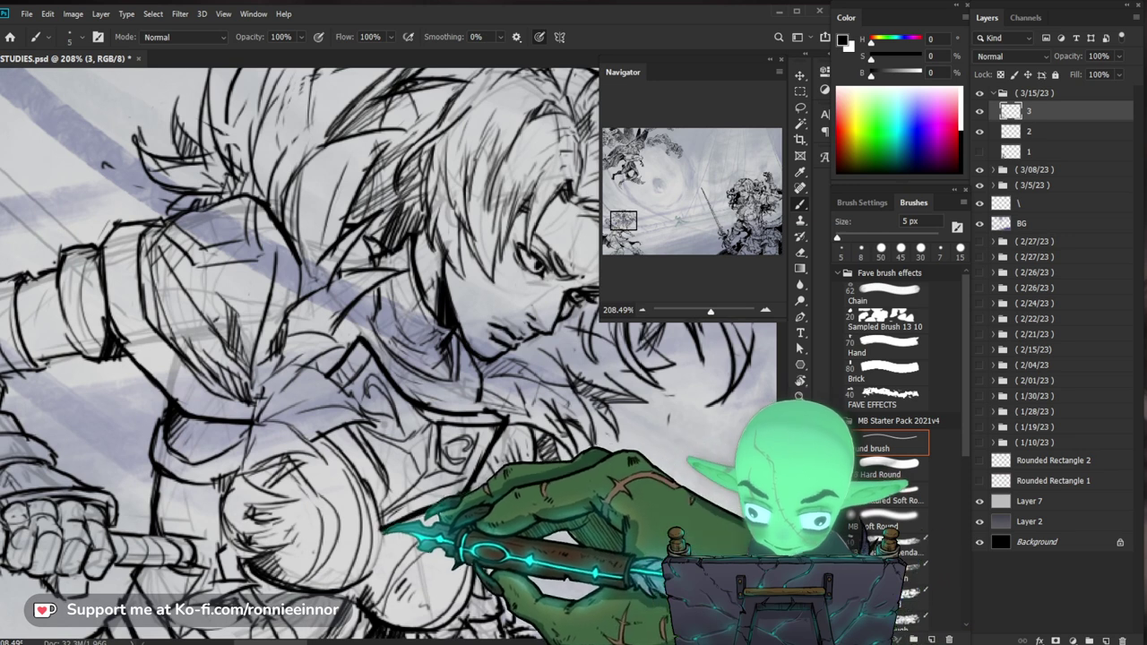
{"action": "key", "text": "b"}
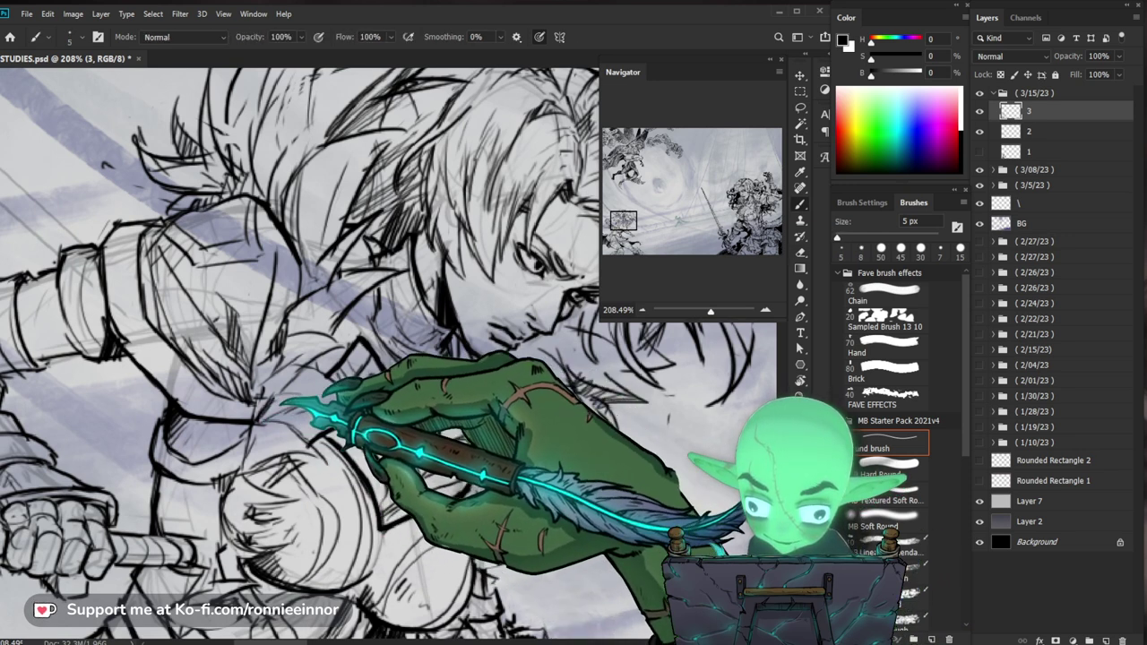
Check the whole figure, then ink the shoulder armour with lines and hatching
{"action": "key", "text": "z"}
{"action": "left_click_drag", "start_coordinate": [385, 386], "coordinate": [439, 386]}
{"action": "key", "text": "b"}
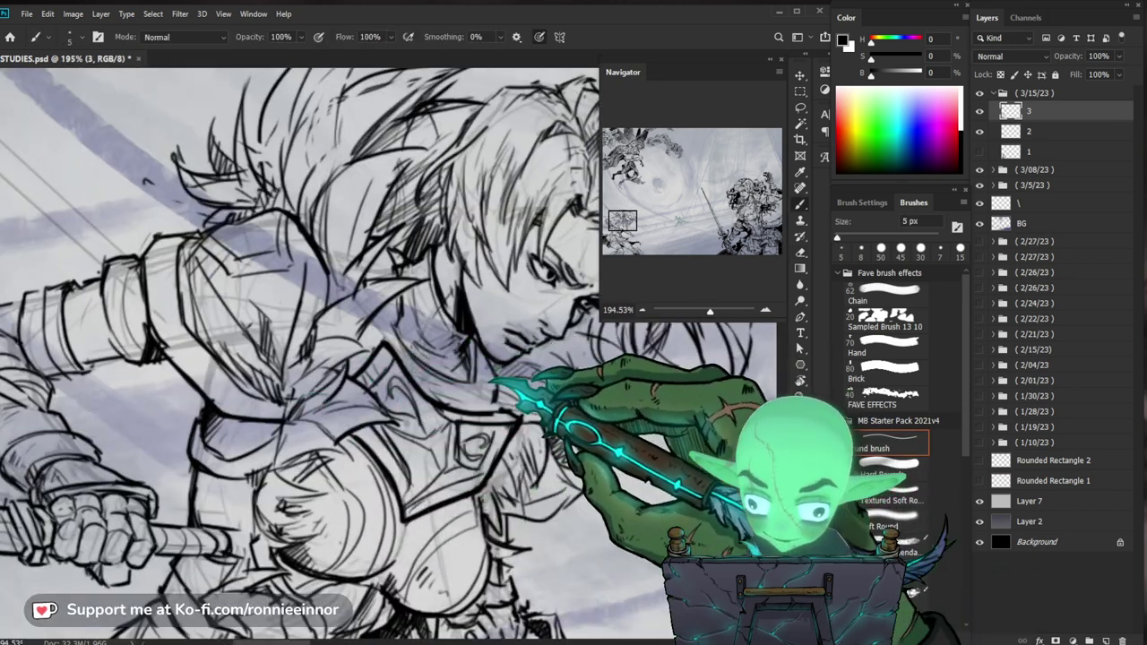
{"action": "left_click_drag", "start_coordinate": [385, 359], "coordinate": [354, 390]}
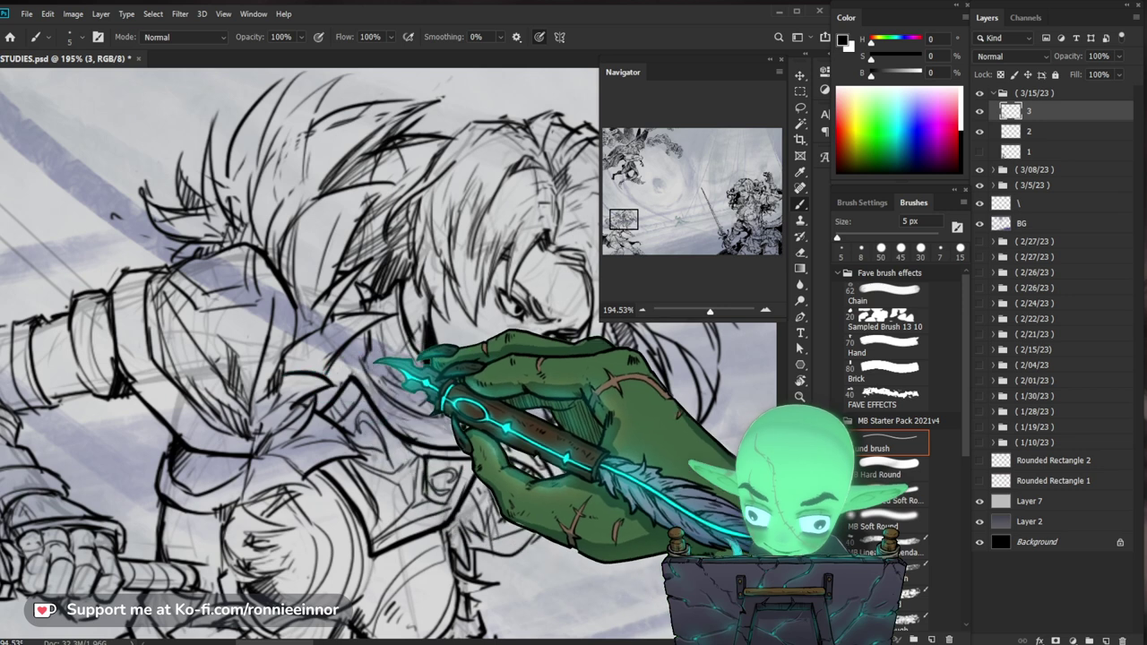
{"action": "left_click_drag", "start_coordinate": [384, 366], "coordinate": [334, 380]}
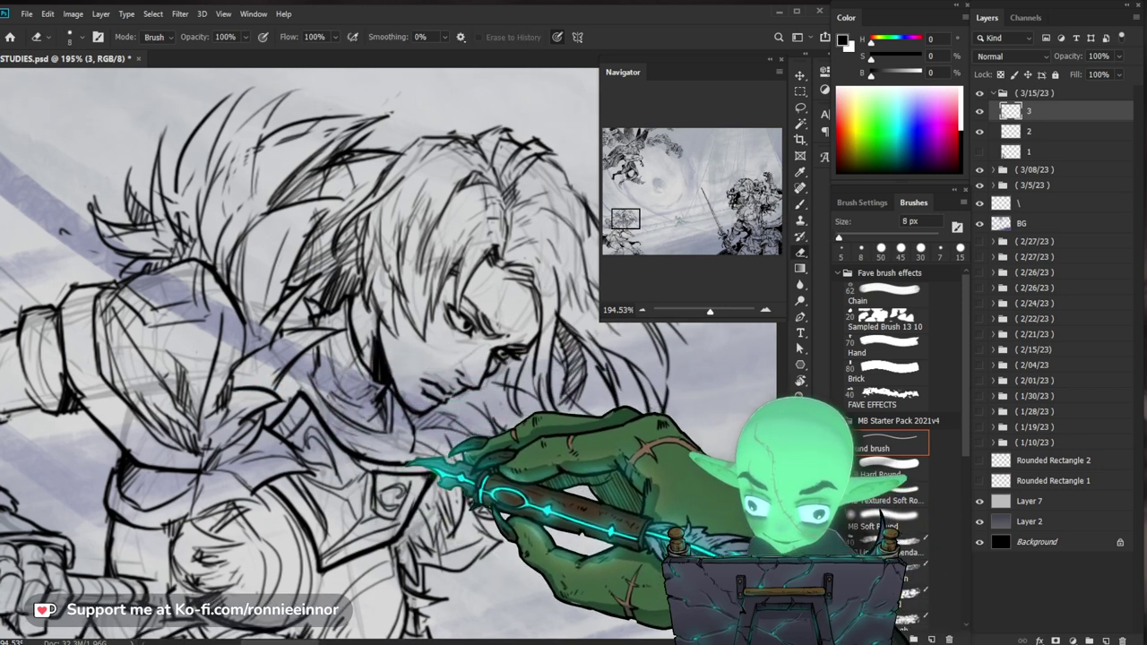
{"action": "key", "text": "e"}
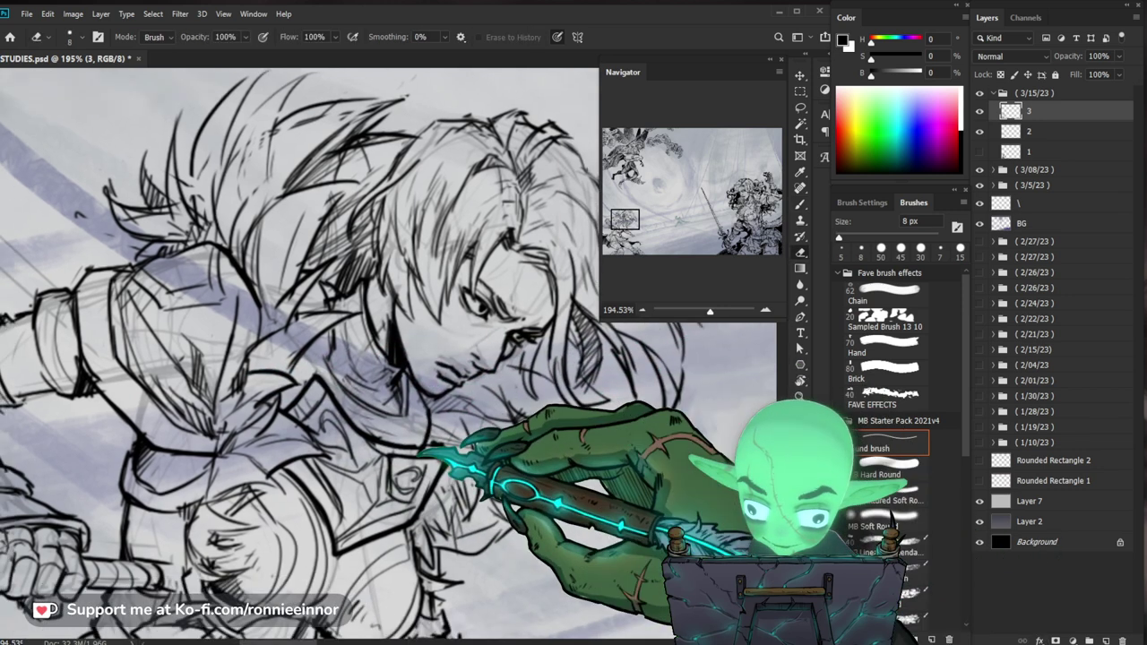
{"action": "key", "text": "b"}
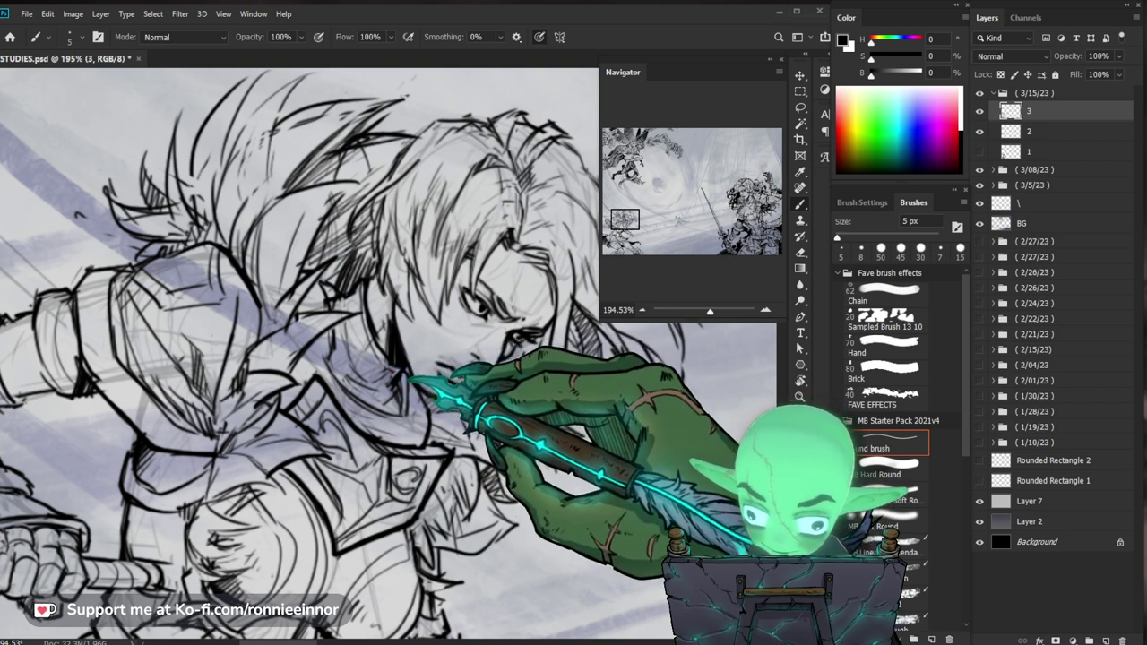
Add further hair strands beside the face, erasing stray lines
{"action": "key", "text": "e"}
{"action": "key", "text": "b"}
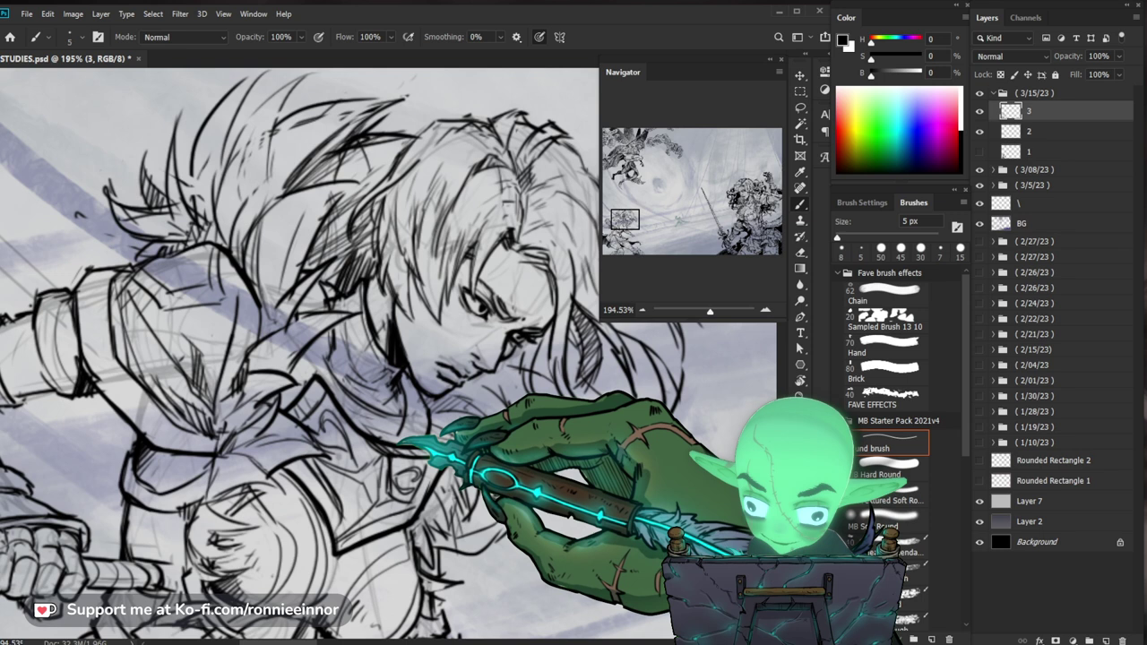
{"action": "left_click_drag", "start_coordinate": [359, 359], "coordinate": [296, 389]}
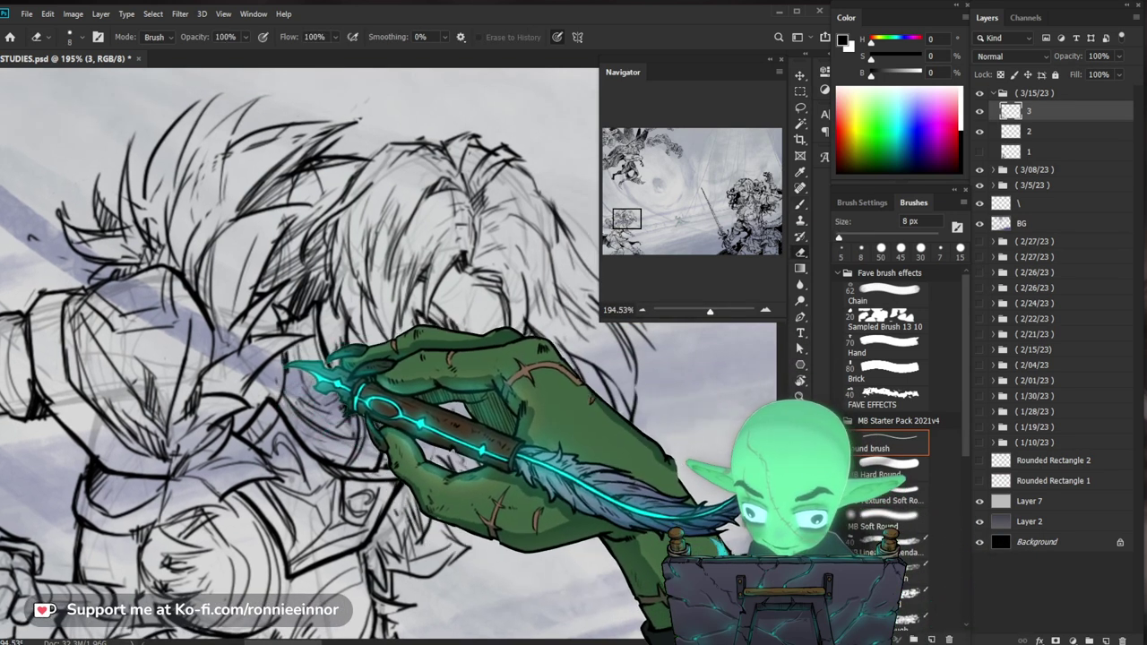
{"action": "left_click_drag", "start_coordinate": [515, 408], "coordinate": [493, 394]}
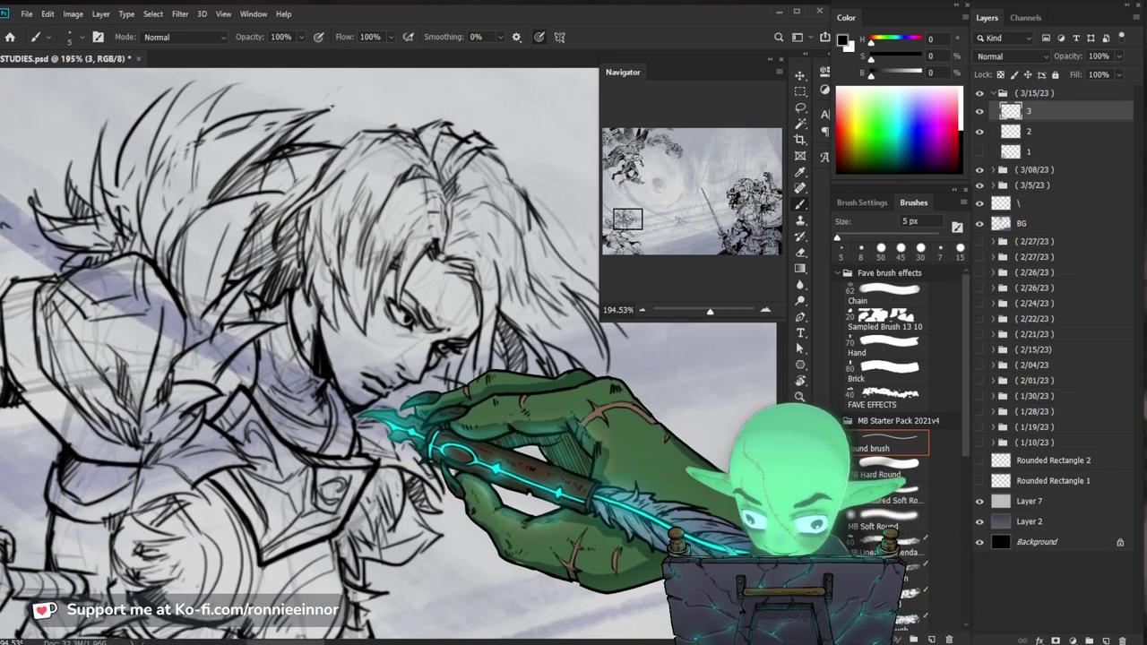
{"action": "key", "text": "z"}
{"action": "left_click_drag", "start_coordinate": [358, 362], "coordinate": [394, 363]}
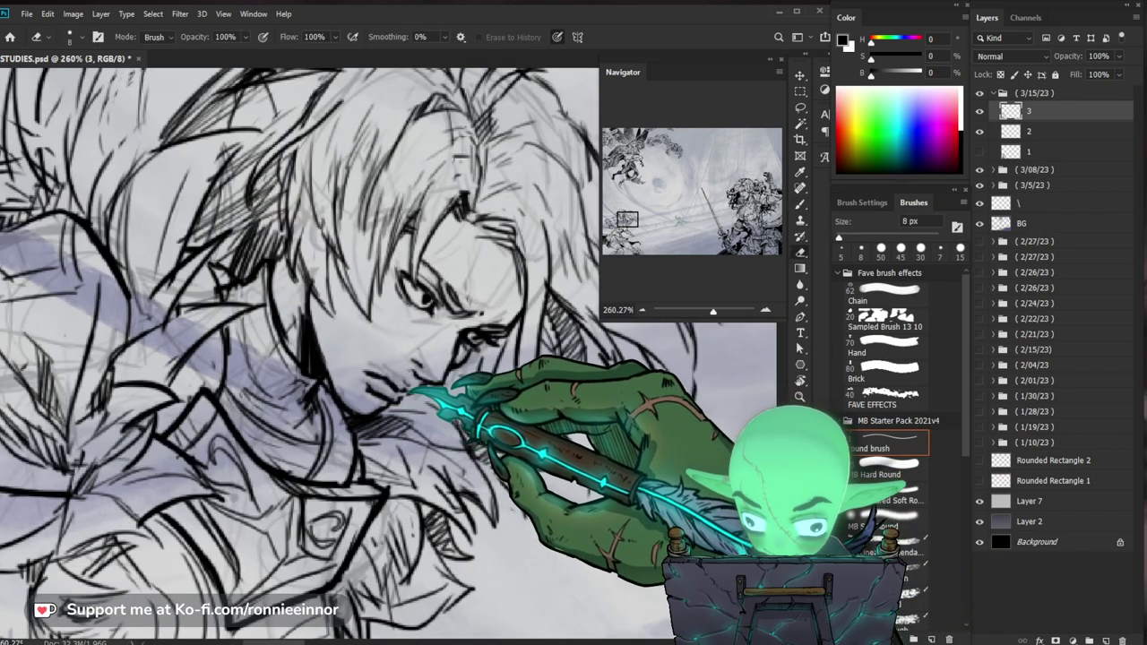
Ink the warrior's face with the 5 px black brush while zoomed in close
{"action": "key", "text": "b"}
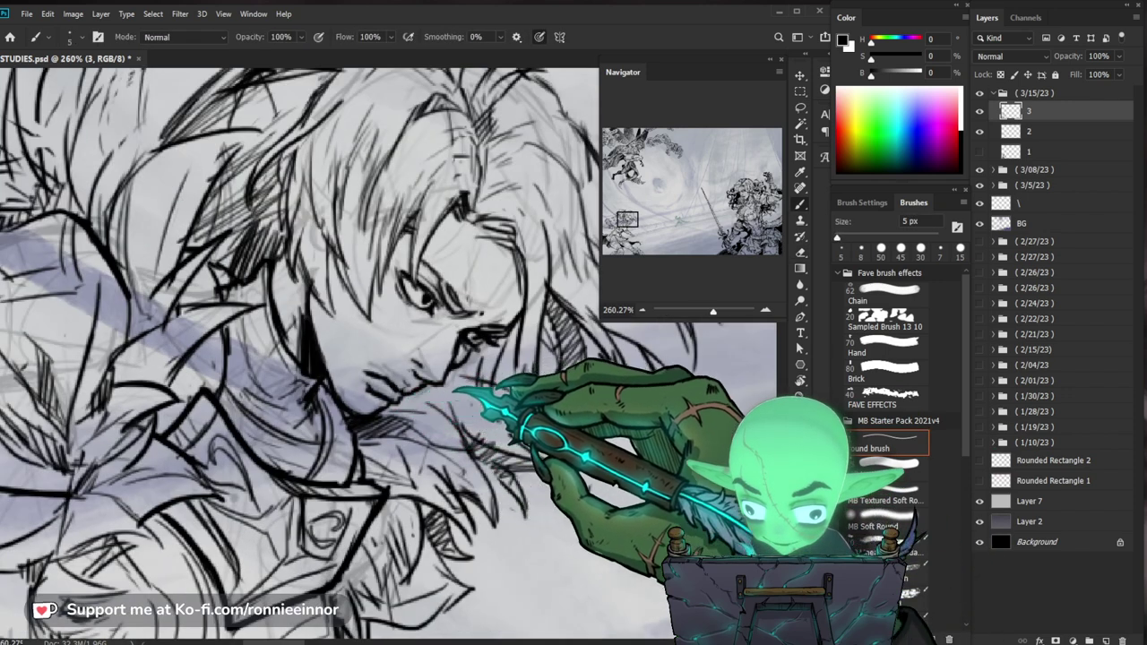
{"action": "left_click_drag", "start_coordinate": [358, 314], "coordinate": [301, 322]}
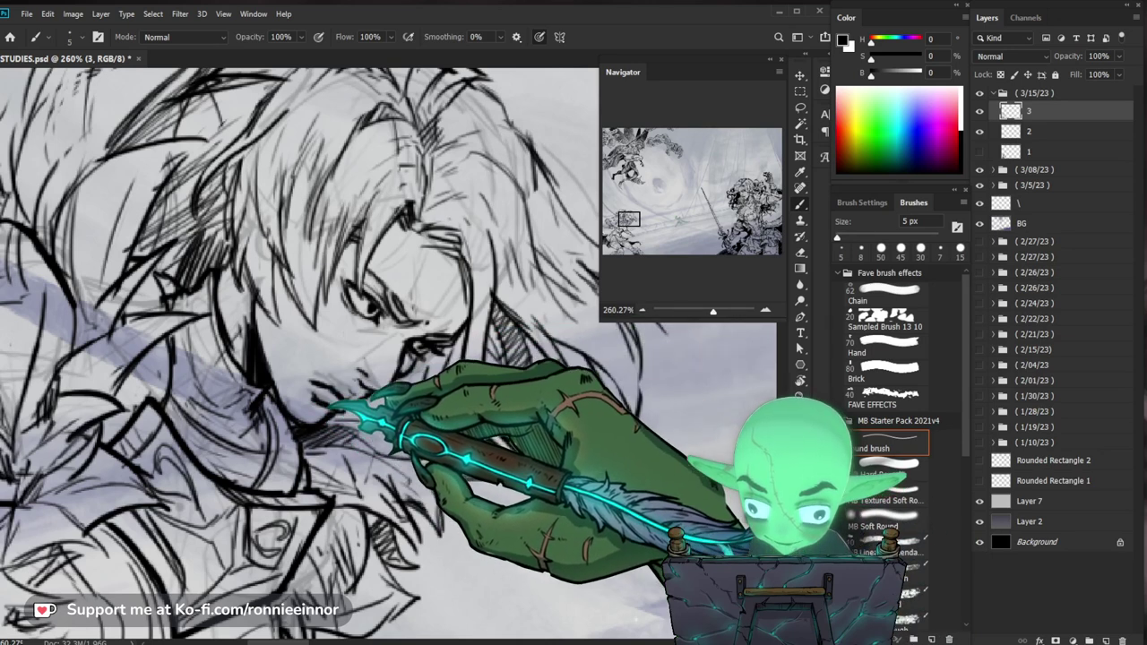
{"action": "left_click_drag", "start_coordinate": [358, 376], "coordinate": [362, 398]}
{"action": "key", "text": "e"}
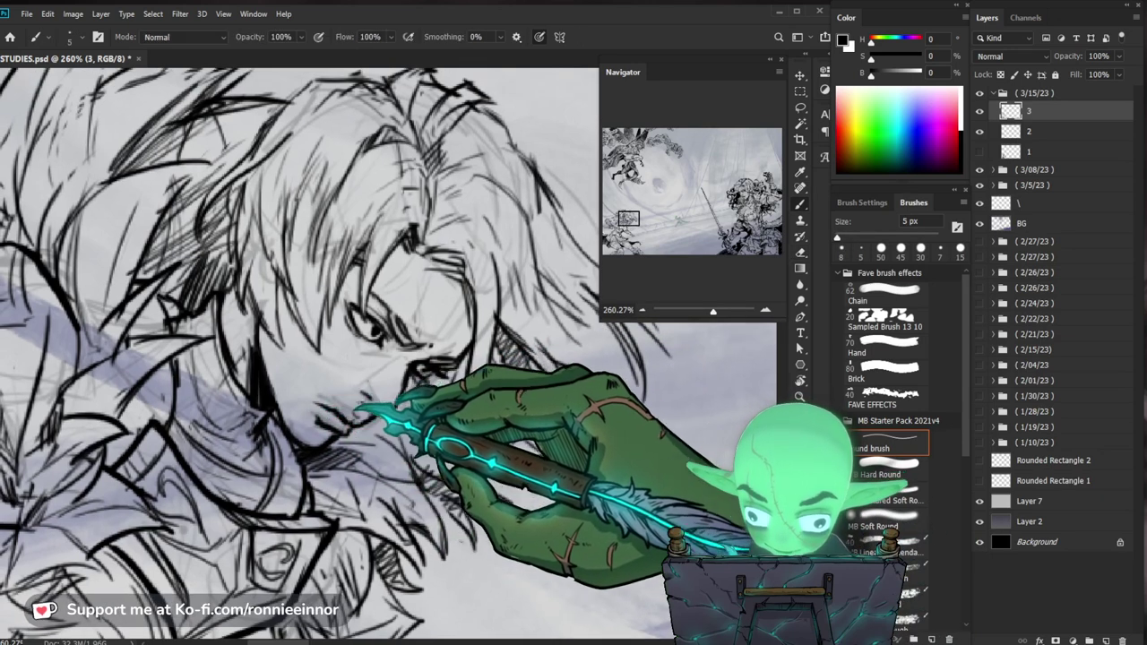
{"action": "key", "text": "z"}
{"action": "mouse_move", "coordinate": [313, 394]}
{"action": "left_mouse_down"}
{"action": "mouse_move", "coordinate": [349, 394]}
{"action": "mouse_move", "coordinate": [314, 416]}
{"action": "left_mouse_up"}
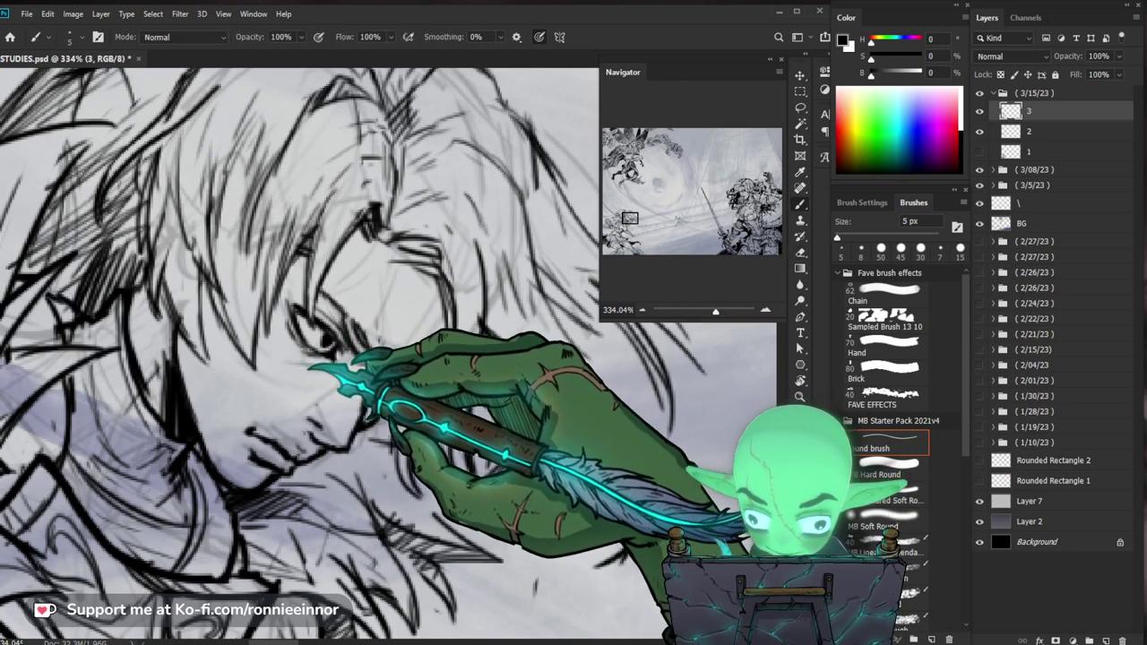
{"action": "scroll", "coordinate": [386, 376], "scroll_direction": "down", "scroll_amount": 2}
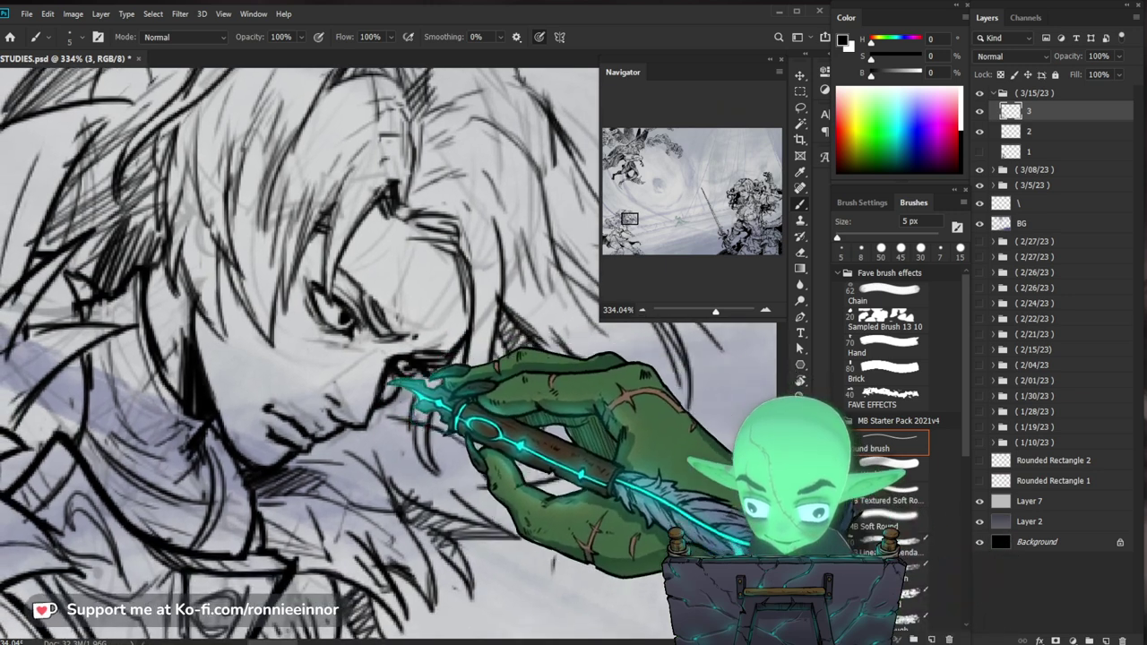
{"action": "scroll", "coordinate": [358, 385], "scroll_direction": "down", "scroll_amount": 5}
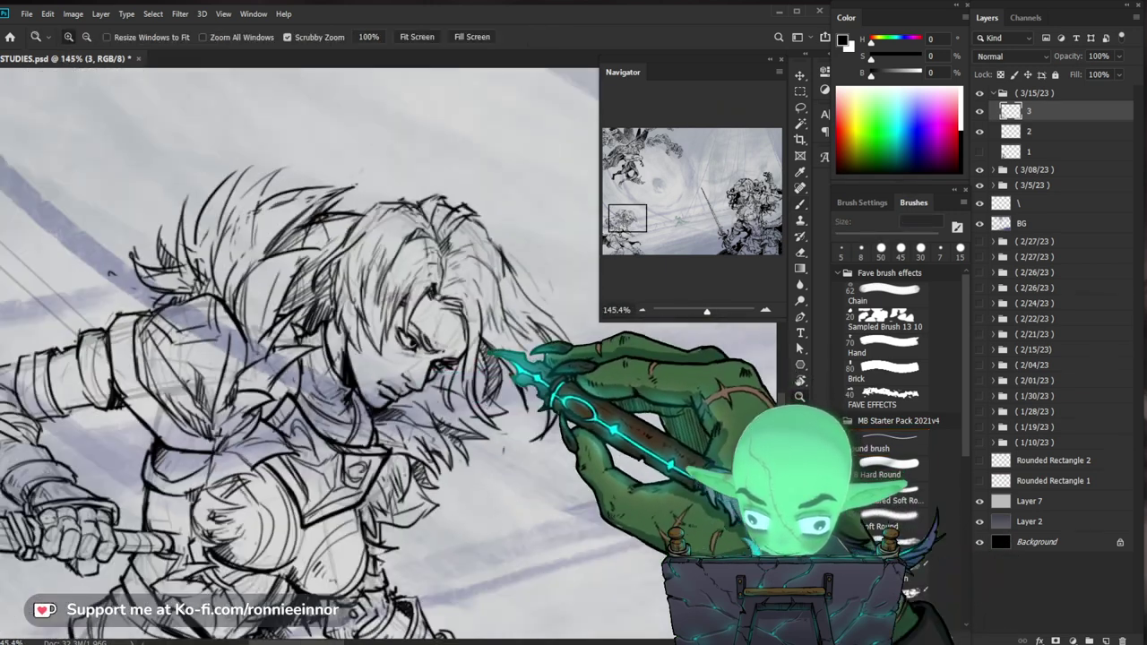
{"action": "scroll", "coordinate": [359, 385], "scroll_direction": "up", "scroll_amount": 6}
Clean stray strokes around the face and hair, checking the whole figure between touch-ups
{"action": "key", "text": "e"}
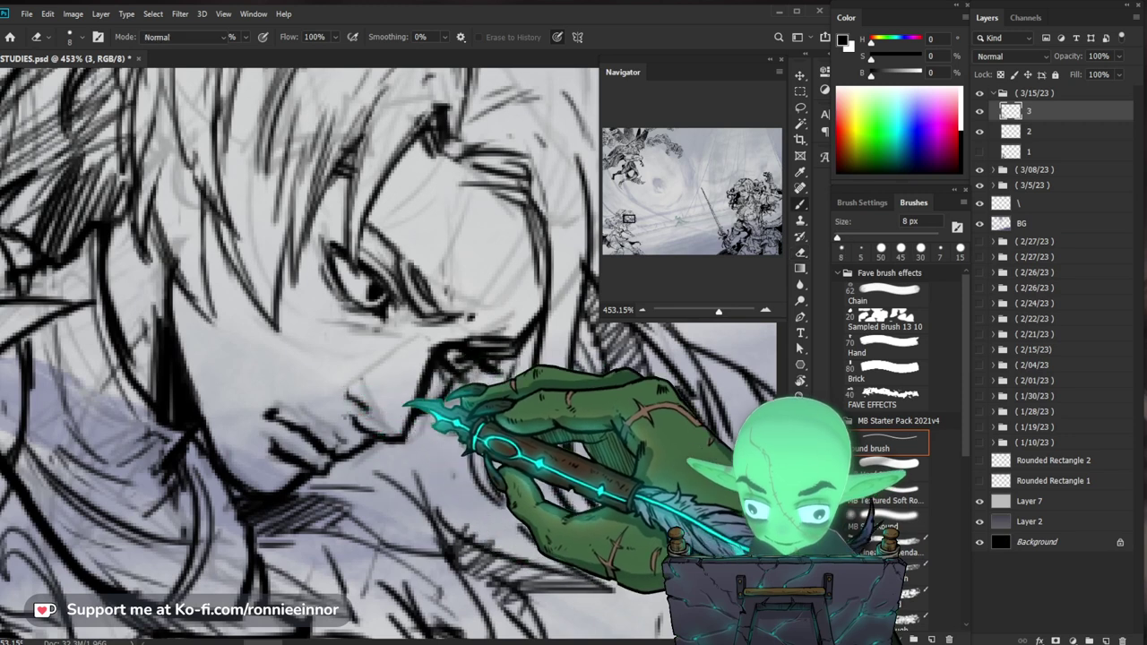
{"action": "key", "text": "b"}
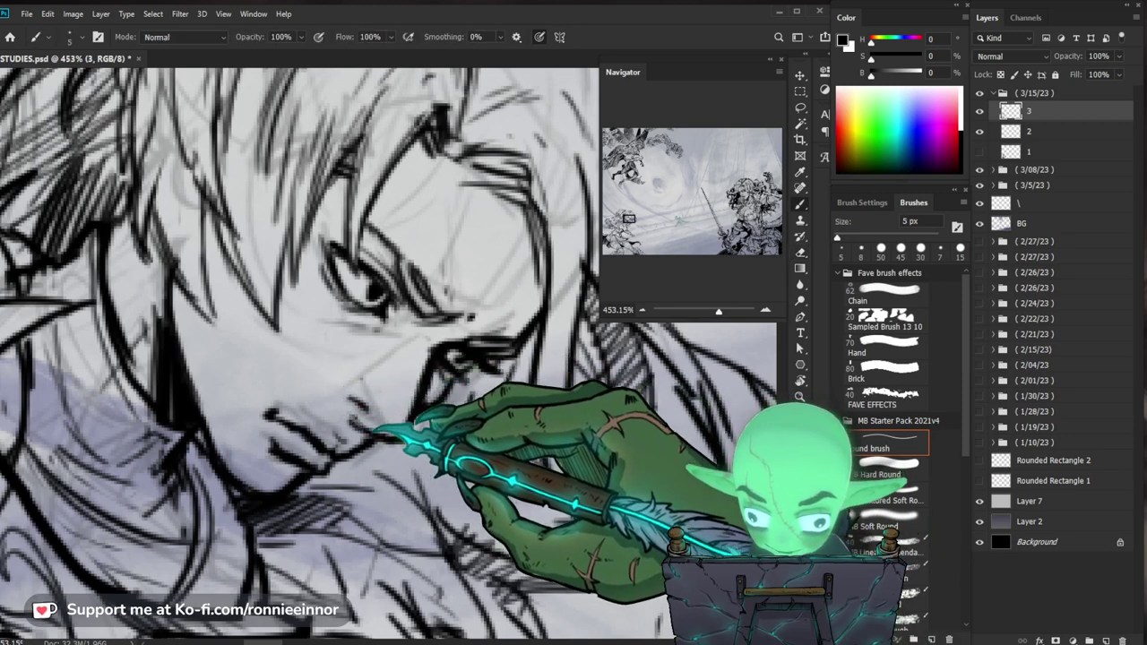
{"action": "key", "text": "e"}
{"action": "key", "text": "z"}
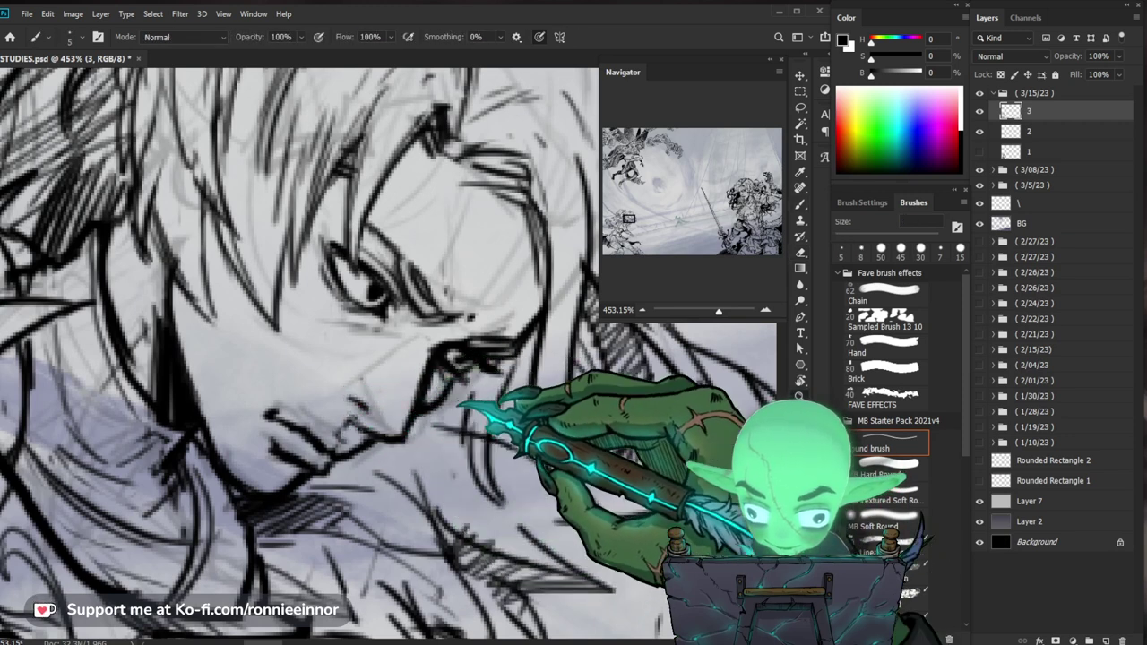
{"action": "left_click_drag", "start_coordinate": [359, 433], "coordinate": [179, 433]}
{"action": "left_click_drag", "start_coordinate": [513, 430], "coordinate": [627, 429]}
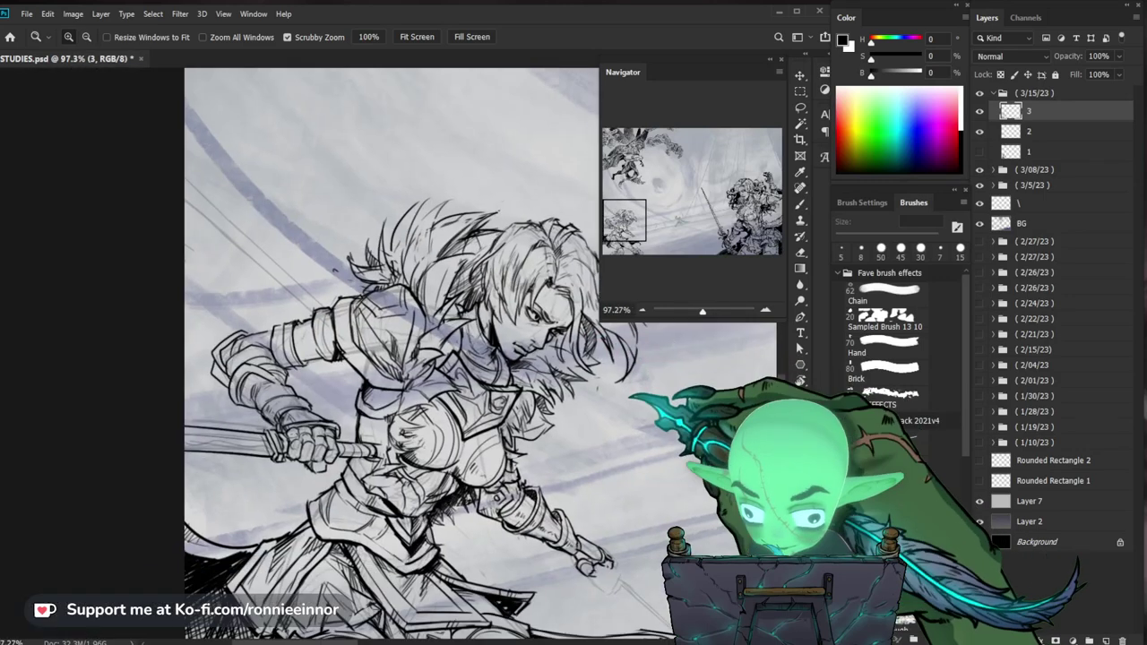
{"action": "key", "text": "e"}
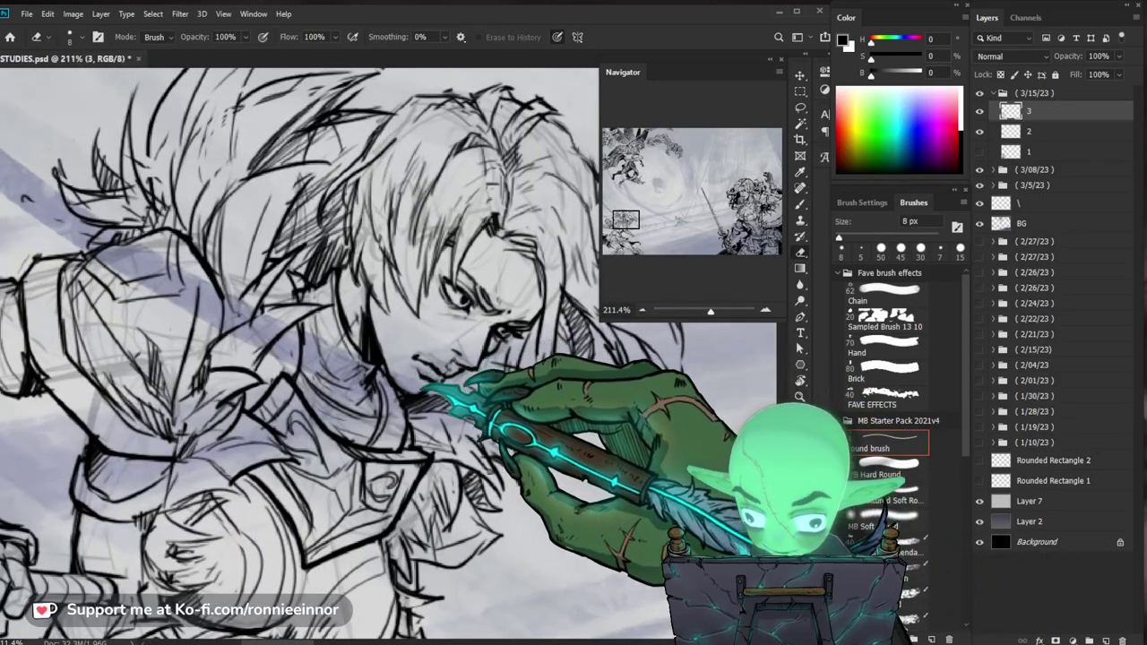
{"action": "left_click_drag", "start_coordinate": [461, 375], "coordinate": [547, 376]}
{"action": "key", "text": "b"}
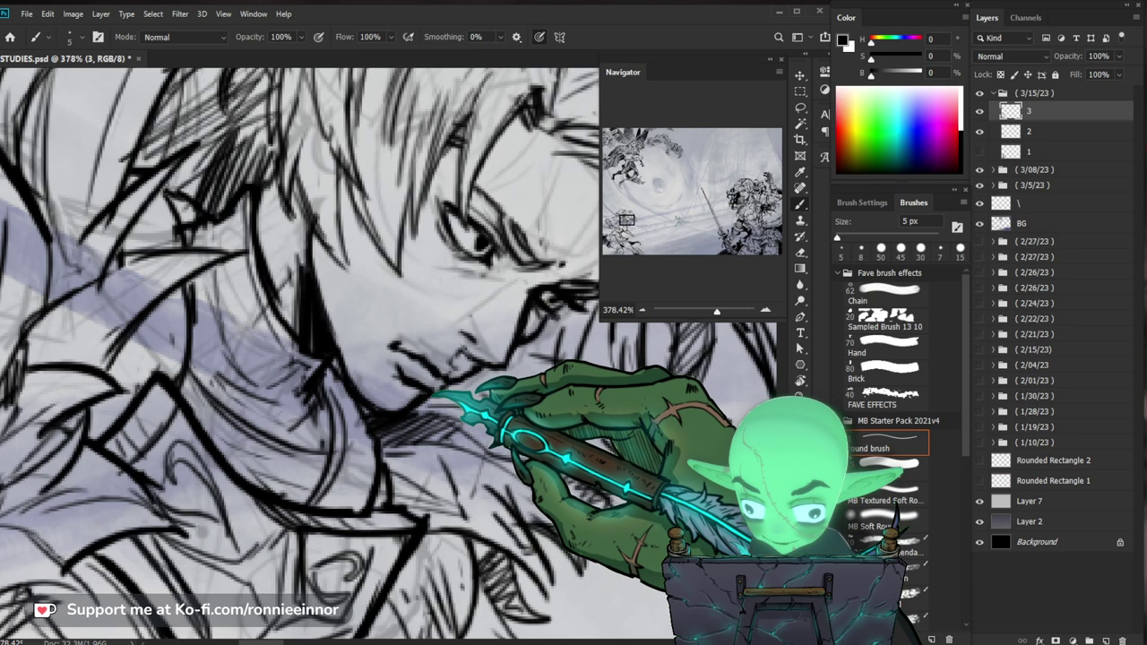
{"action": "key", "text": "e"}
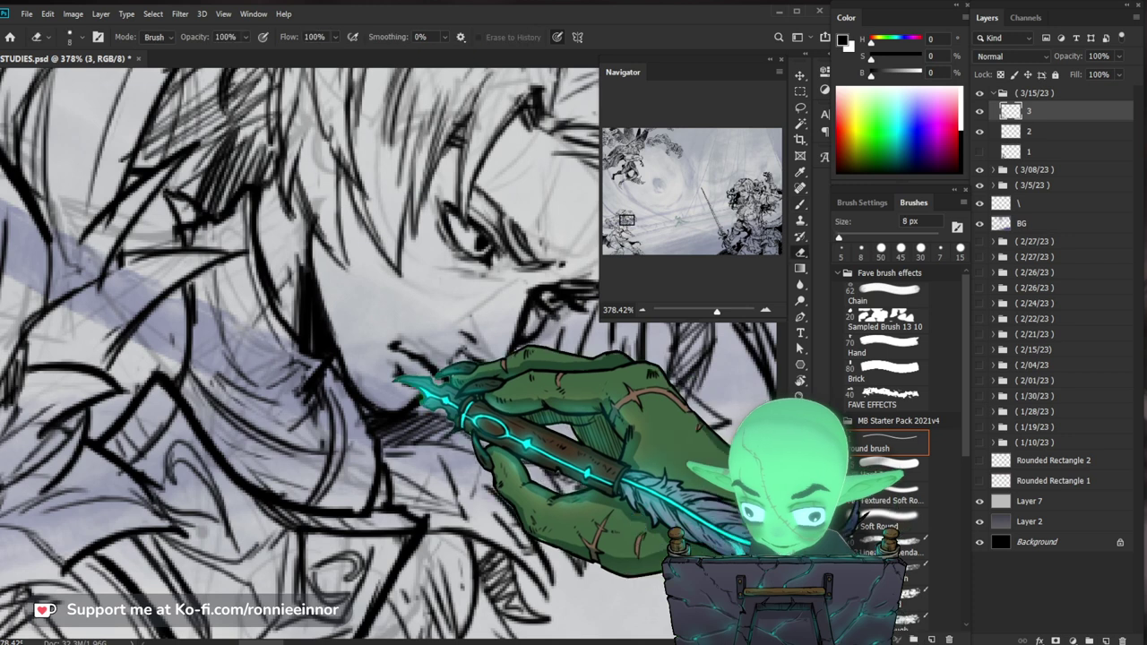
Ink the sword arm and shoulder armour, then zoom out to view the whole scene
{"action": "left_click_drag", "start_coordinate": [394, 379], "coordinate": [296, 378]}
{"action": "left_click_drag", "start_coordinate": [180, 395], "coordinate": [237, 394]}
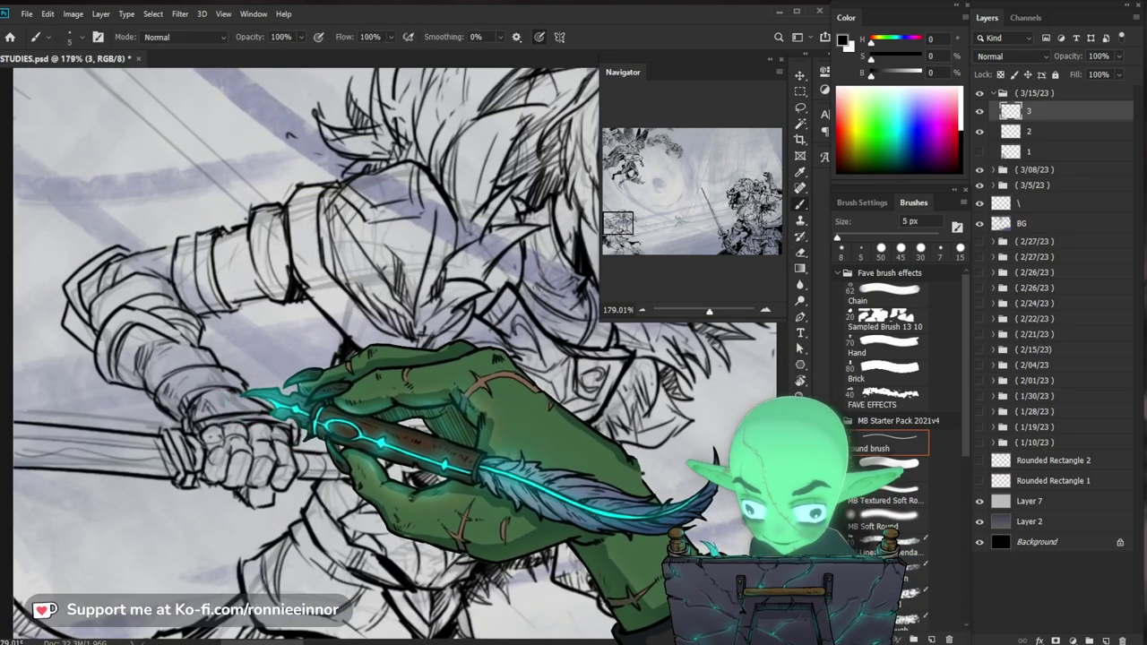
{"action": "key", "text": "z"}
{"action": "mouse_move", "coordinate": [287, 385]}
{"action": "left_mouse_down"}
{"action": "mouse_move", "coordinate": [179, 385]}
{"action": "mouse_move", "coordinate": [233, 385]}
{"action": "left_mouse_up"}
{"action": "key", "text": "b"}
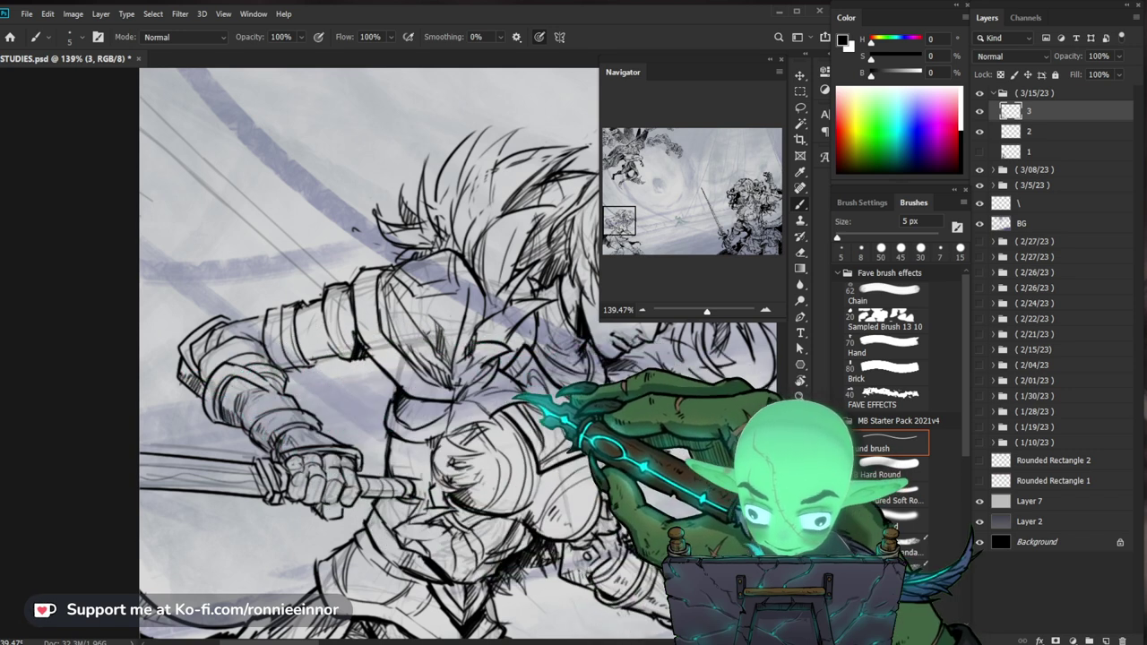
{"action": "left_click_drag", "start_coordinate": [246, 417], "coordinate": [230, 406]}
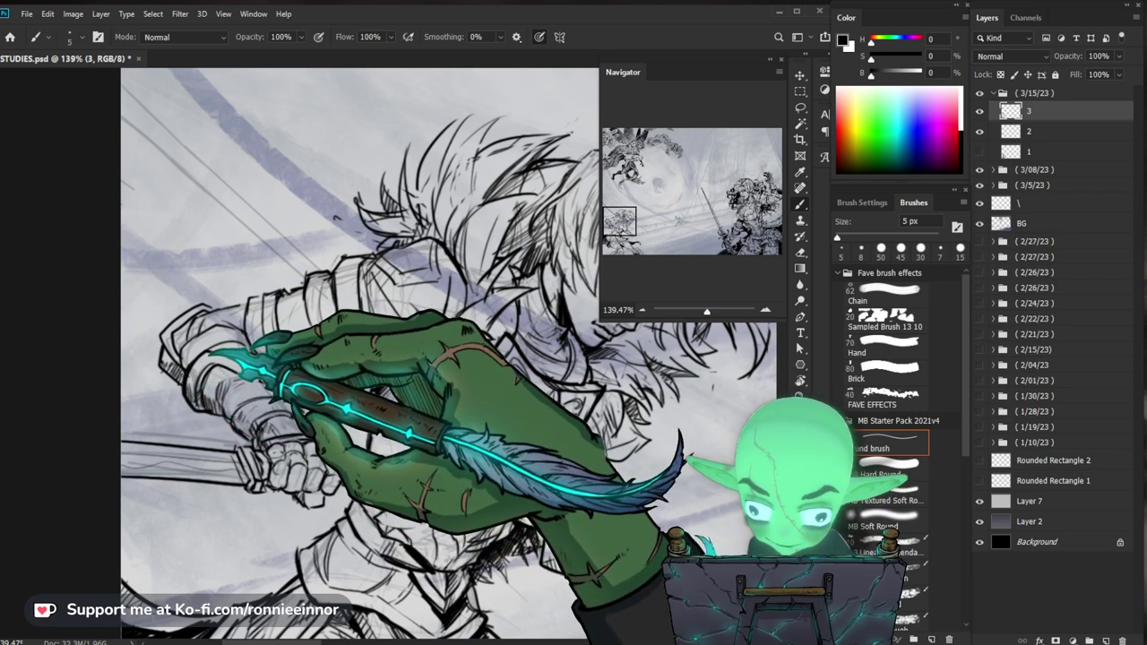
{"action": "left_click_drag", "start_coordinate": [358, 358], "coordinate": [348, 381]}
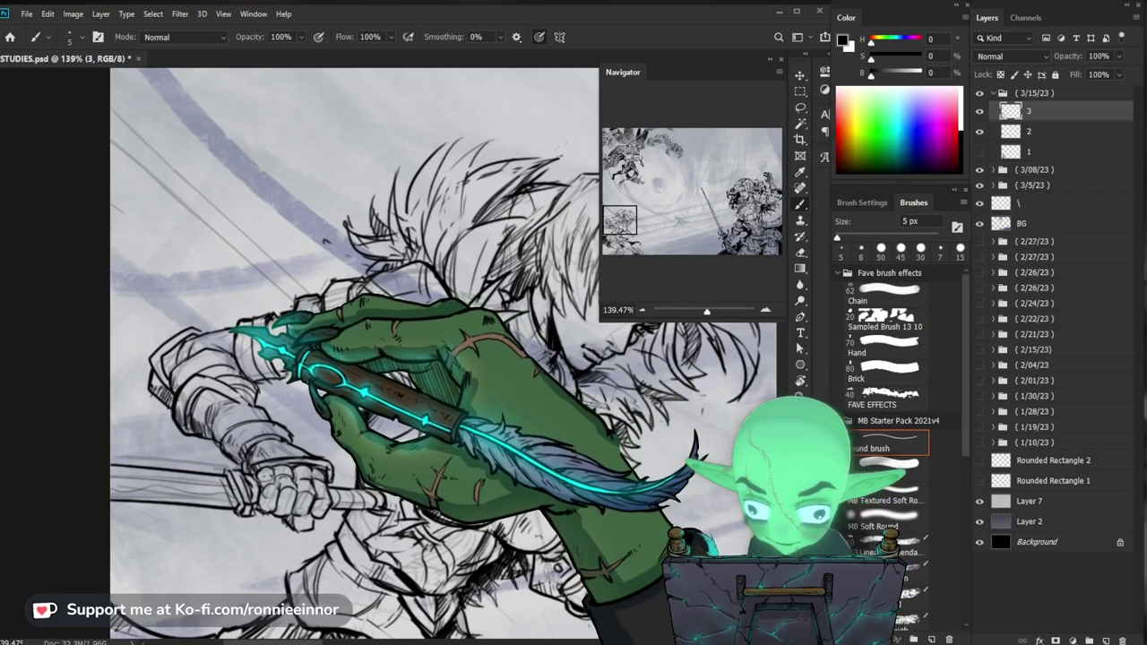
{"action": "key", "text": "z"}
{"action": "left_click_drag", "start_coordinate": [359, 359], "coordinate": [224, 358]}
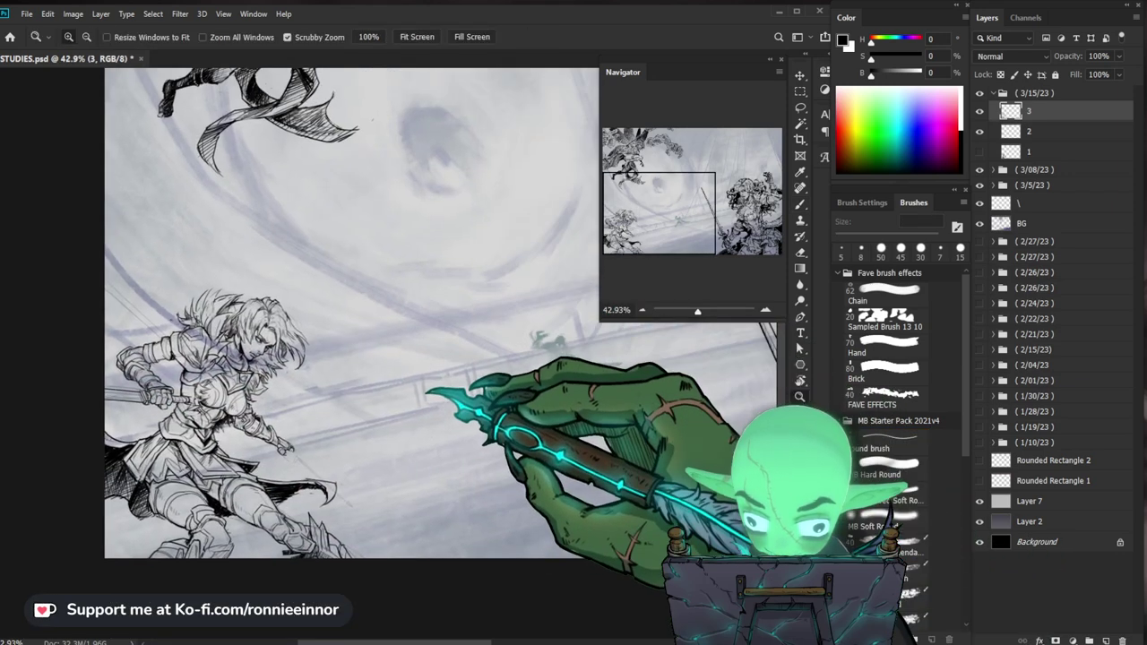
Ink the long hair strands beside the face with the 5 px brush
{"action": "left_click_drag", "start_coordinate": [307, 313], "coordinate": [442, 313]}
{"action": "key", "text": "b"}
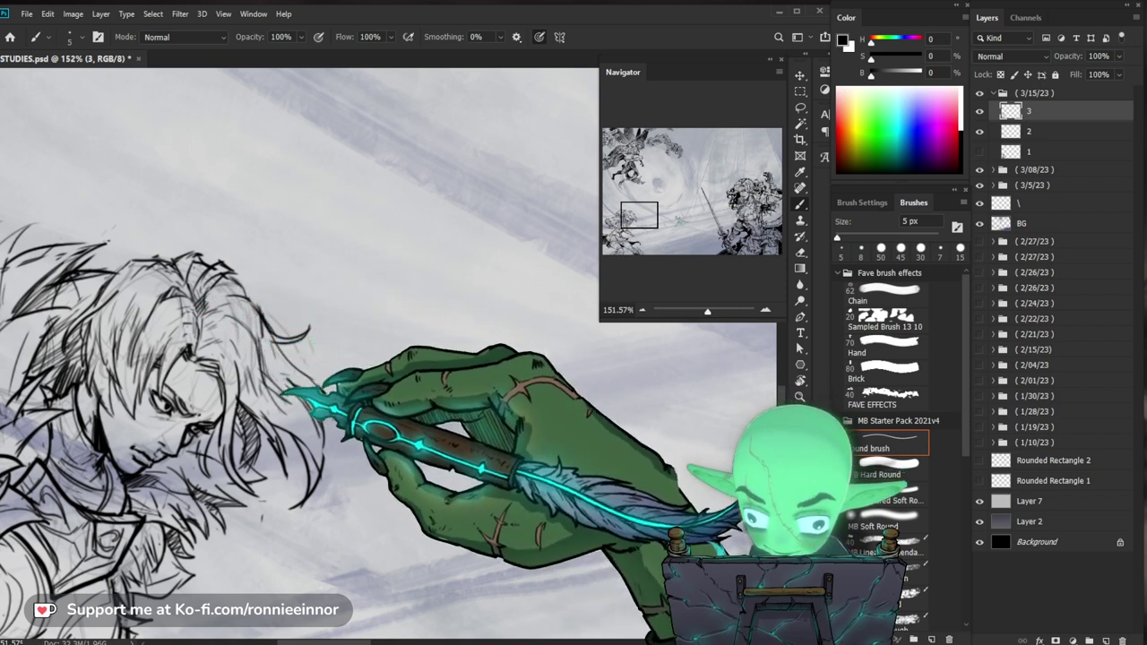
{"action": "scroll", "coordinate": [296, 358], "scroll_direction": "left", "scroll_amount": 3}
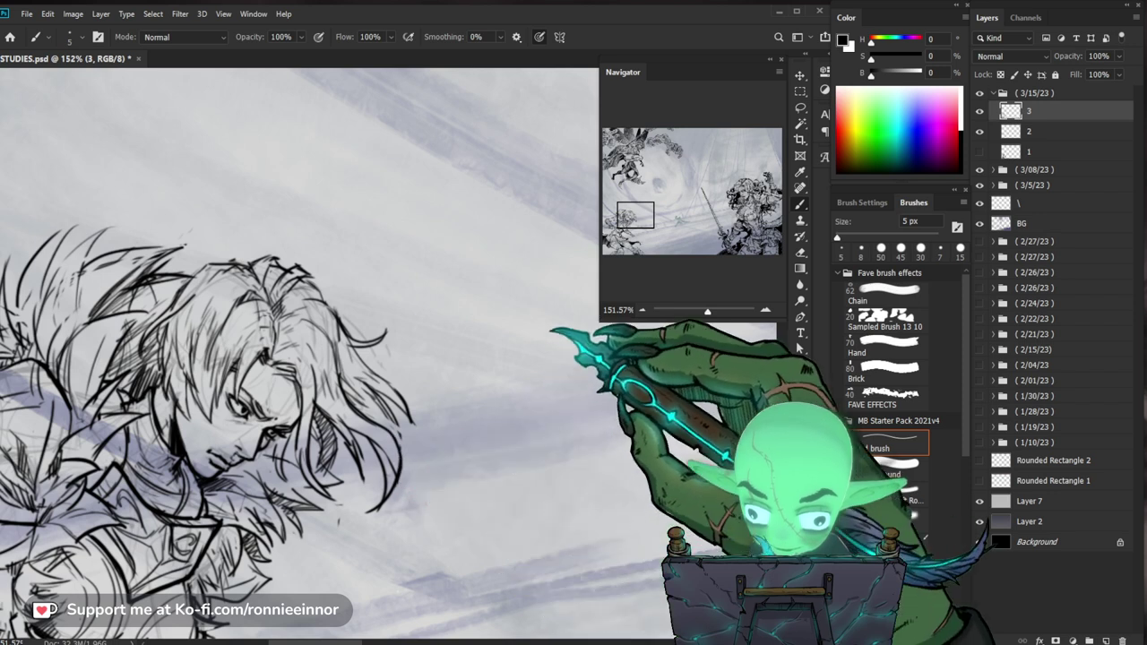
{"action": "key", "text": "z"}
{"action": "key", "text": "b"}
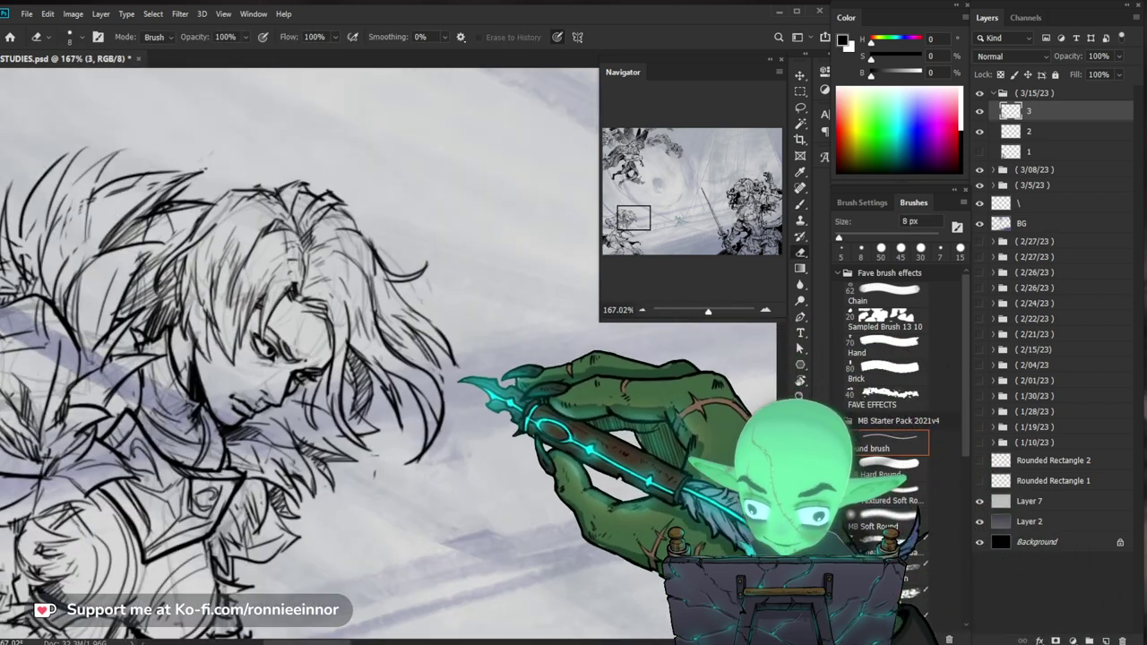
{"action": "key", "text": "b"}
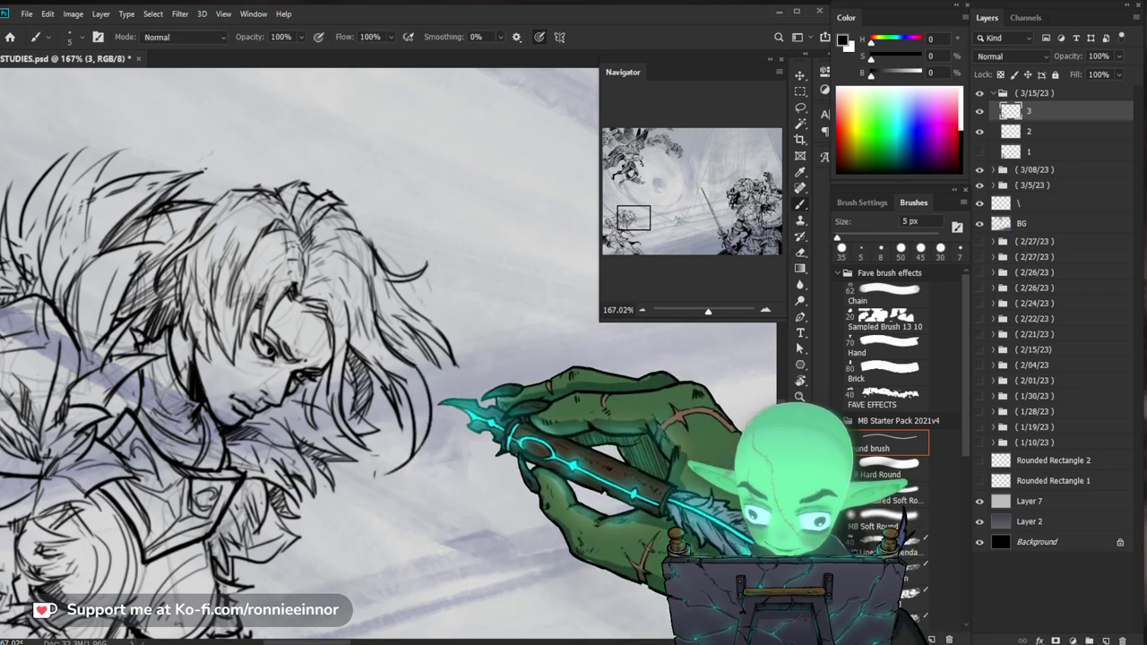
{"action": "key", "text": "e"}
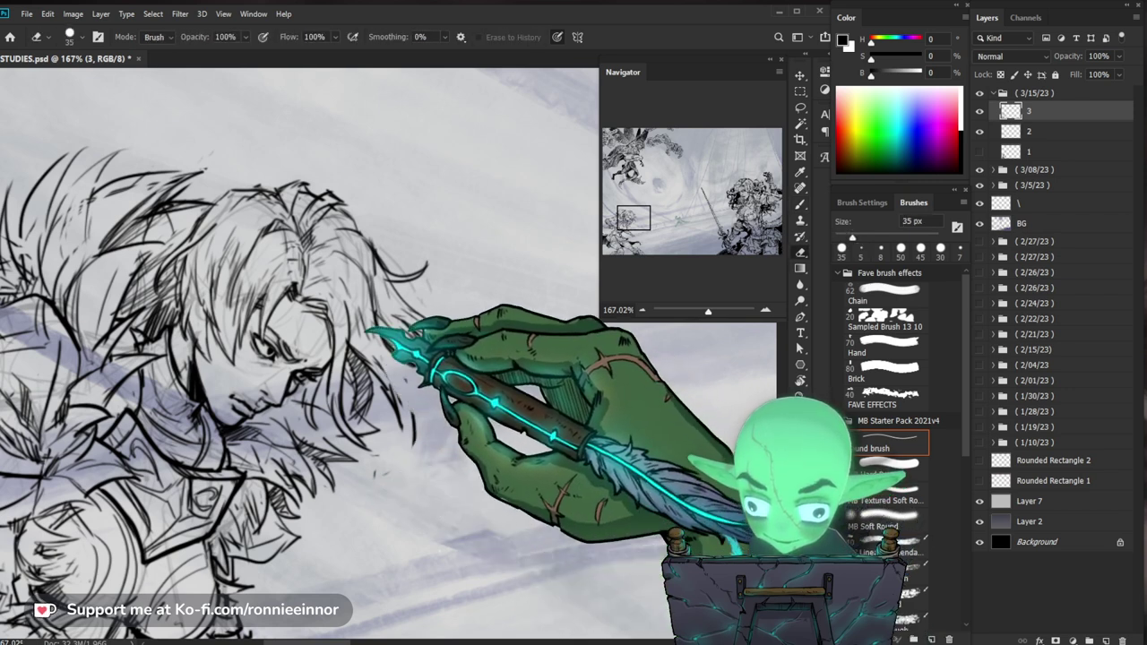
{"action": "key", "text": "b"}
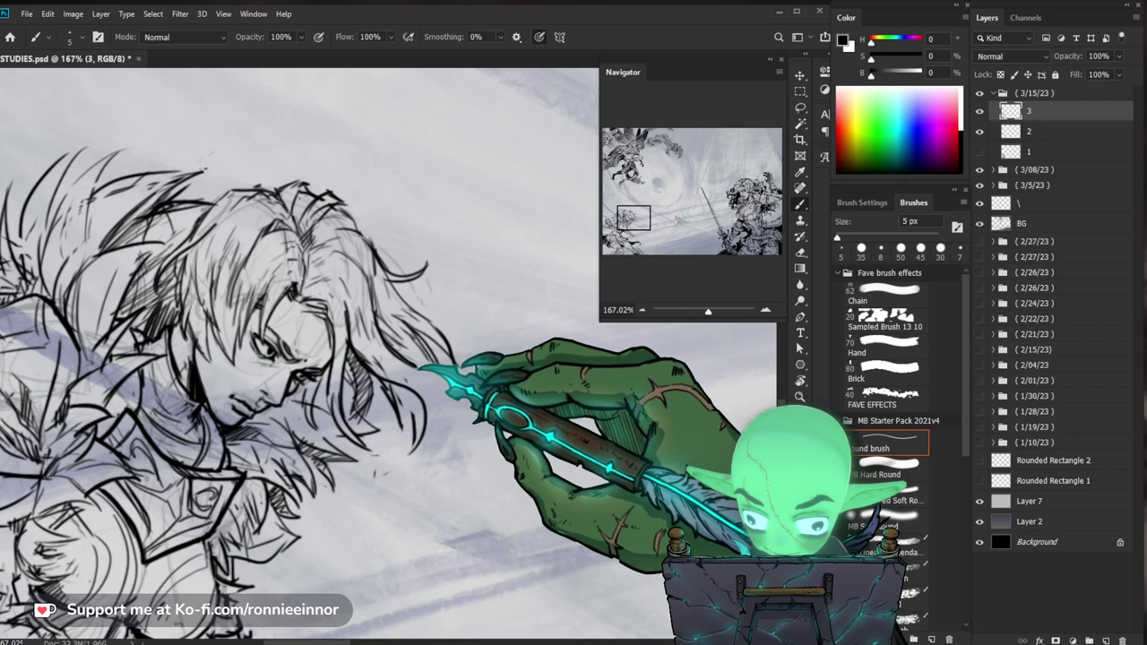
{"action": "key", "text": "e"}
{"action": "key", "text": "b"}
Erase stray sketch lines near the hair with the 35 px eraser and refine the strands
{"action": "key", "text": "e"}
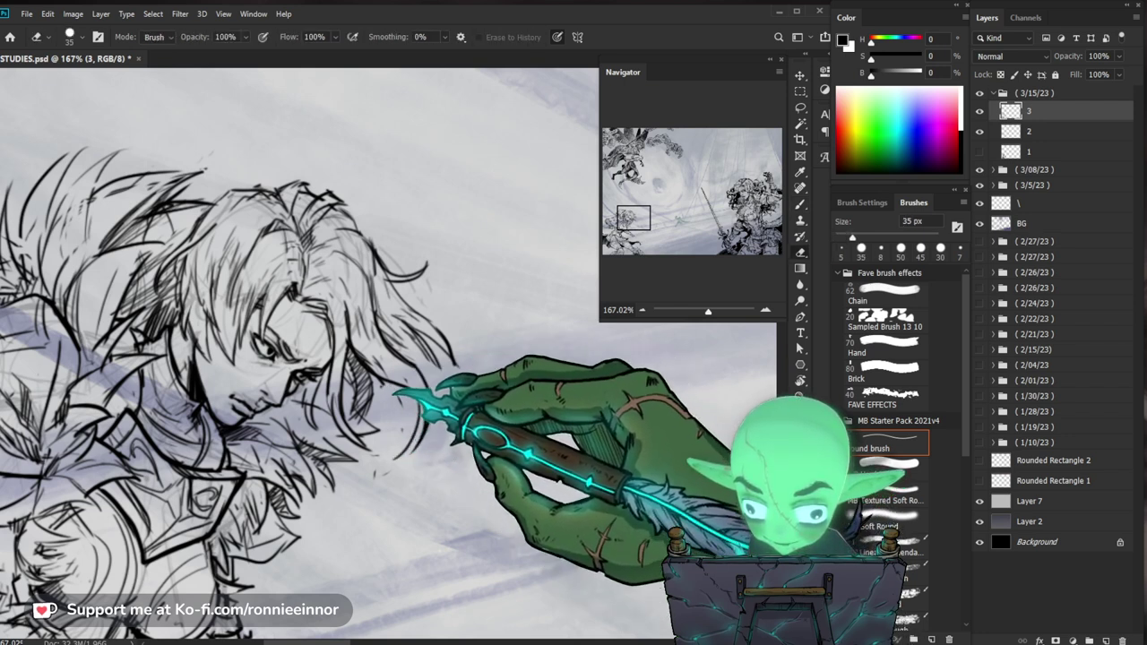
{"action": "key", "text": "e"}
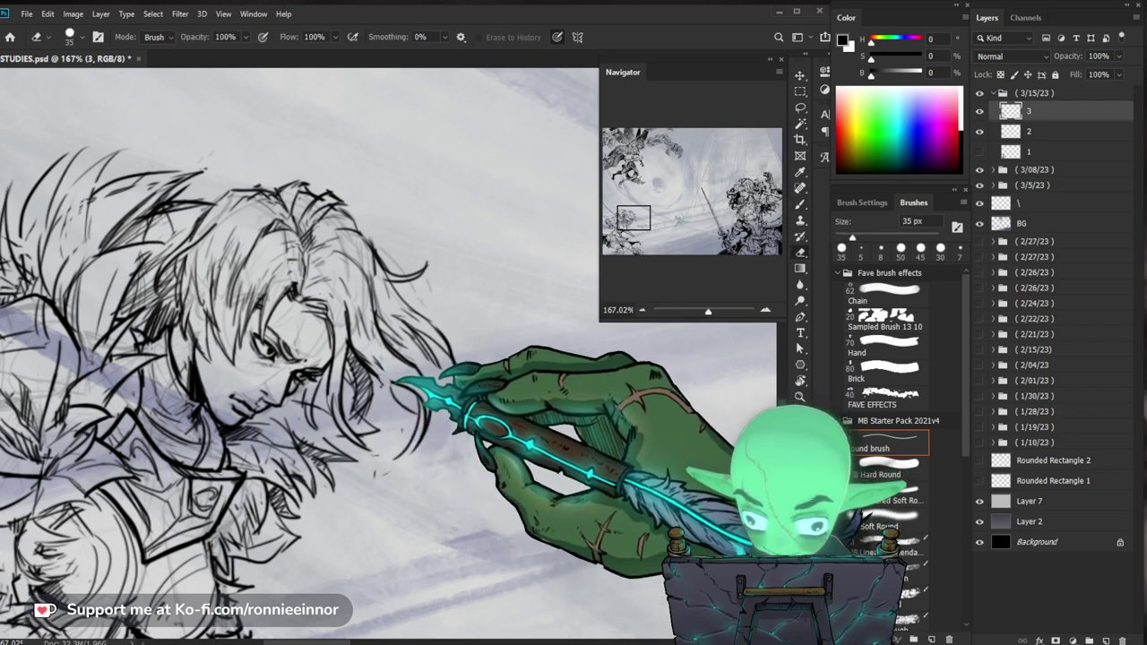
{"action": "key", "text": "b"}
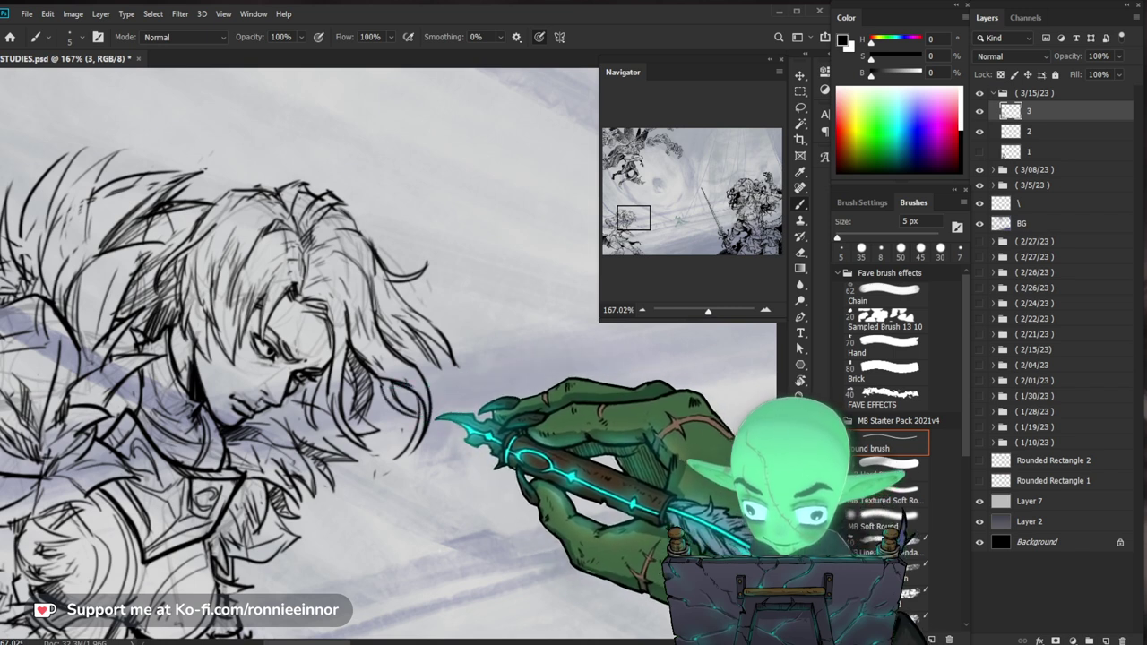
{"action": "left_click_drag", "start_coordinate": [269, 358], "coordinate": [231, 377]}
{"action": "key", "text": "e"}
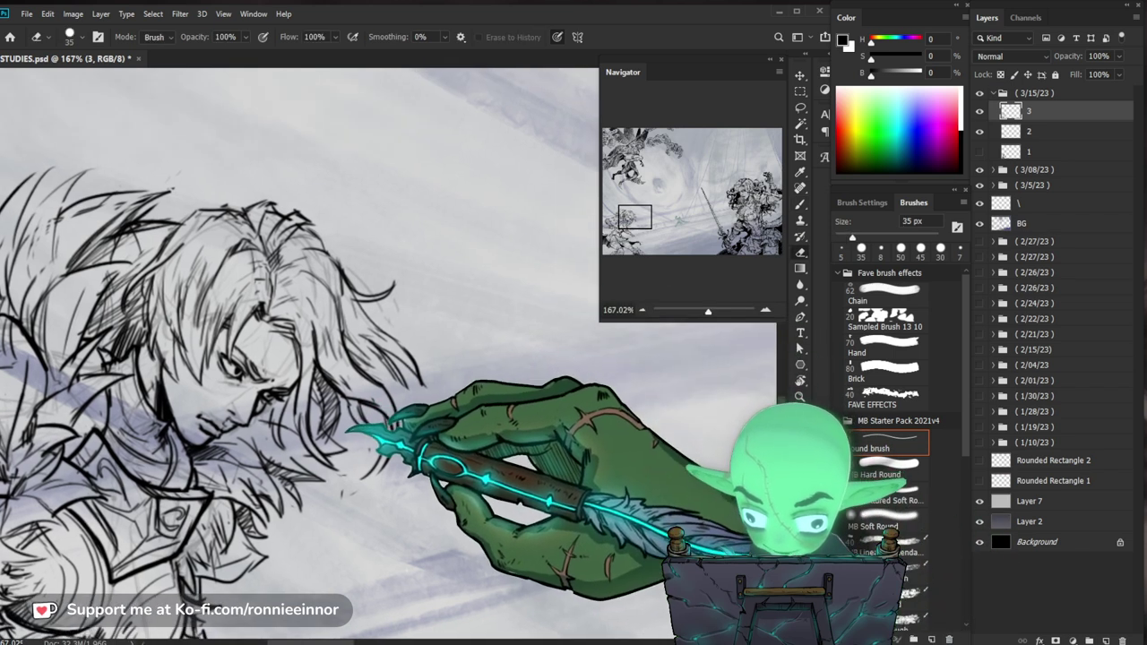
{"action": "key", "text": "b"}
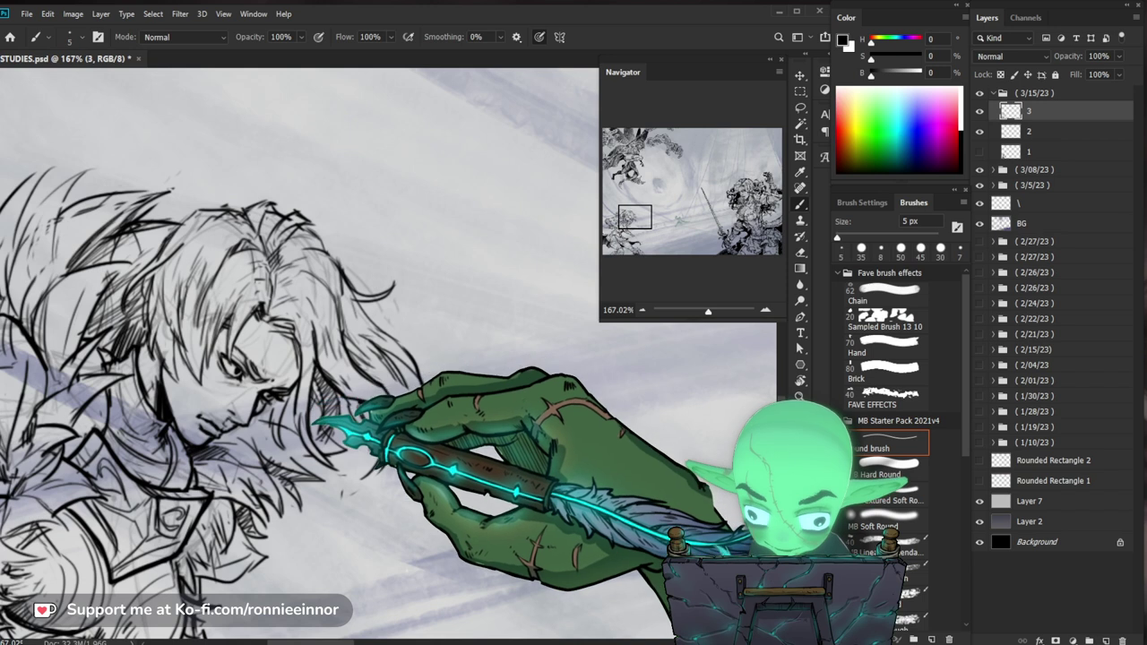
{"action": "key", "text": "e"}
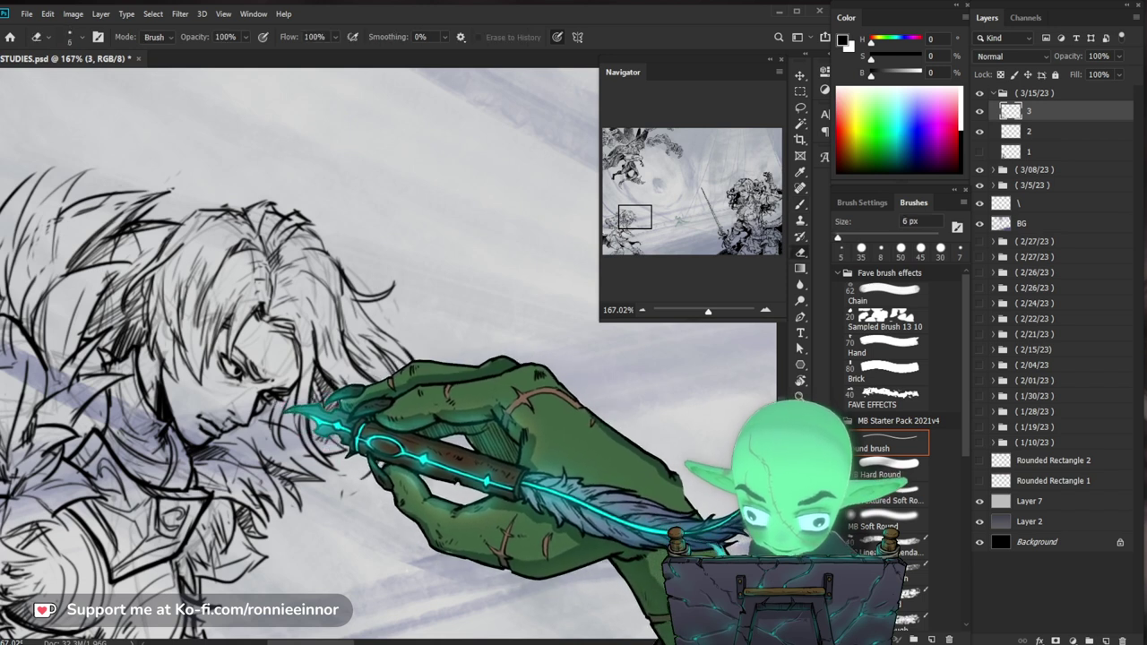
{"action": "left_click_drag", "start_coordinate": [276, 395], "coordinate": [296, 394]}
{"action": "key", "text": "bracketleft"}
{"action": "key", "text": "bracketleft"}
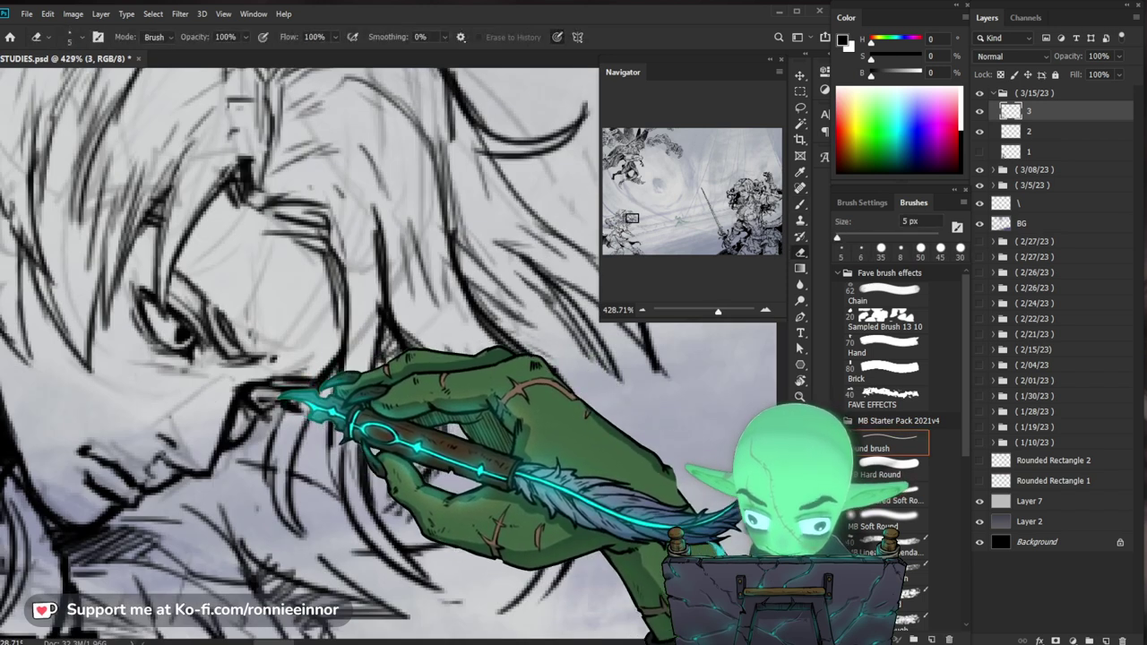
Ink hair strands over the face, checking the whole character before refocusing on the face
{"action": "key", "text": "b"}
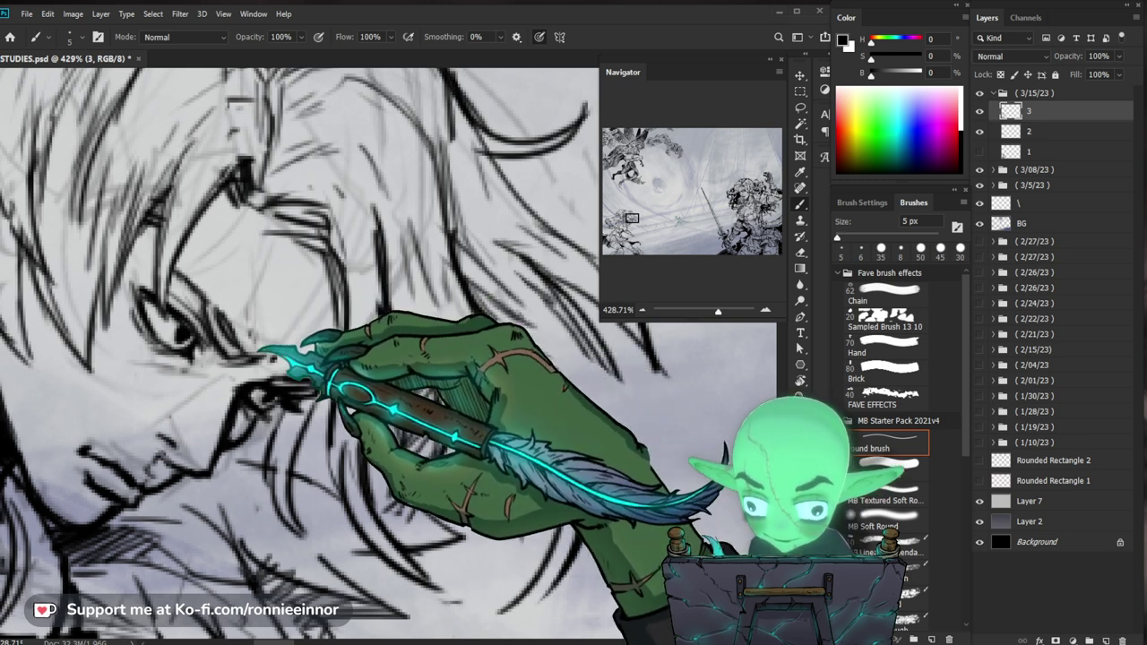
{"action": "key", "text": "z"}
{"action": "left_click_drag", "start_coordinate": [444, 269], "coordinate": [341, 269]}
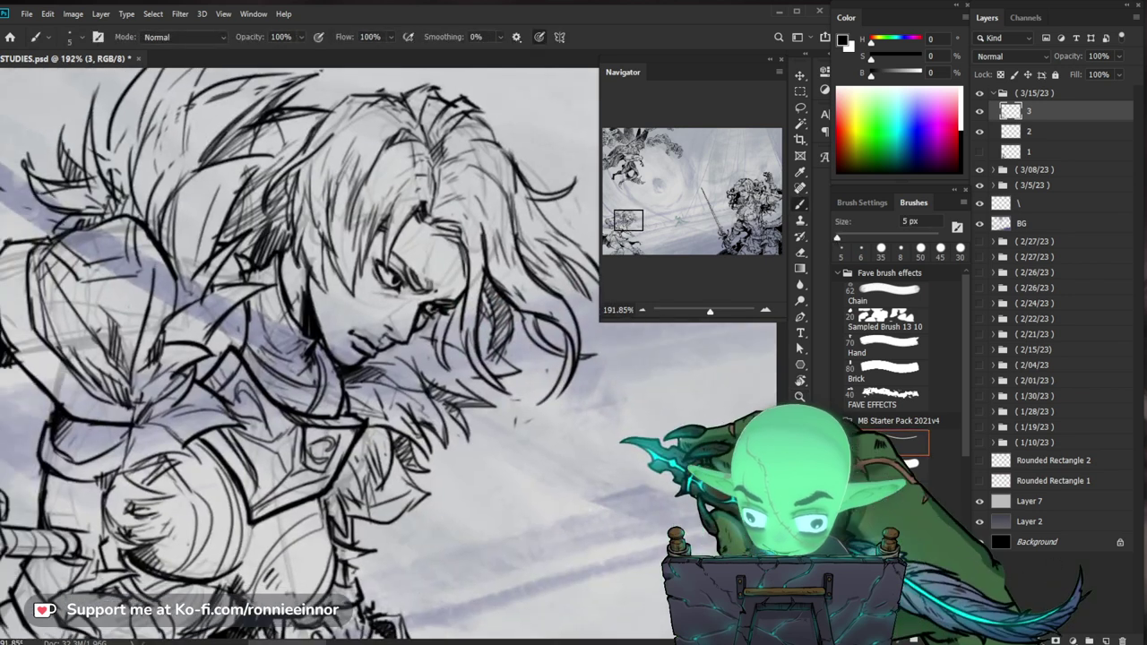
{"action": "left_click_drag", "start_coordinate": [430, 264], "coordinate": [511, 264]}
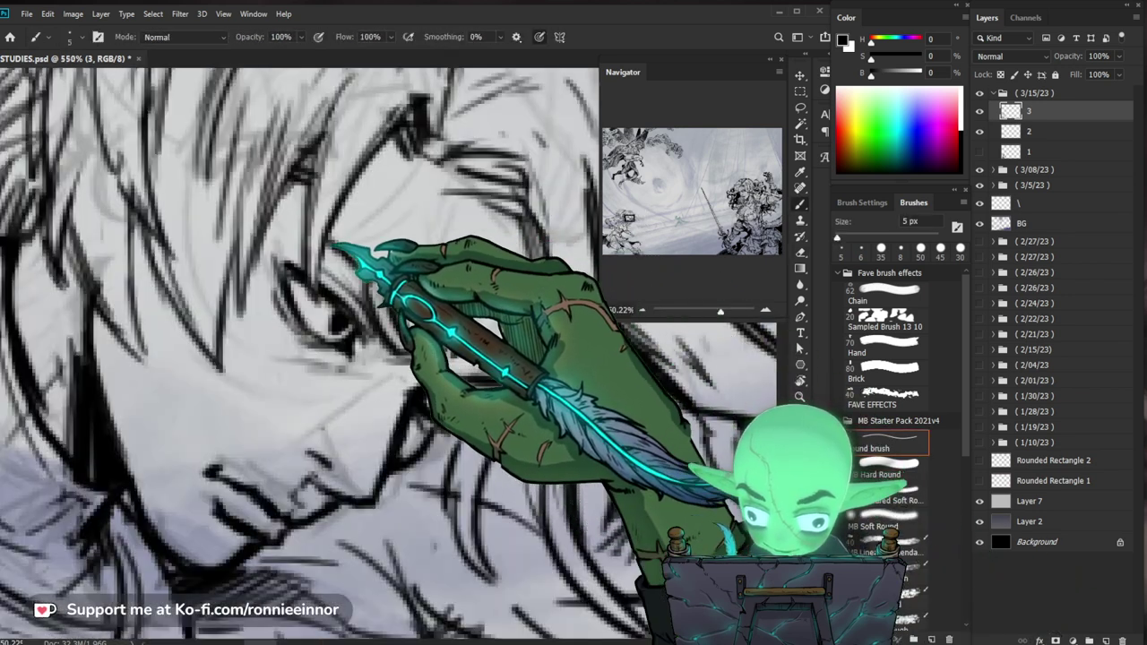
{"action": "key", "text": "z"}
{"action": "left_click_drag", "start_coordinate": [433, 230], "coordinate": [367, 376]}
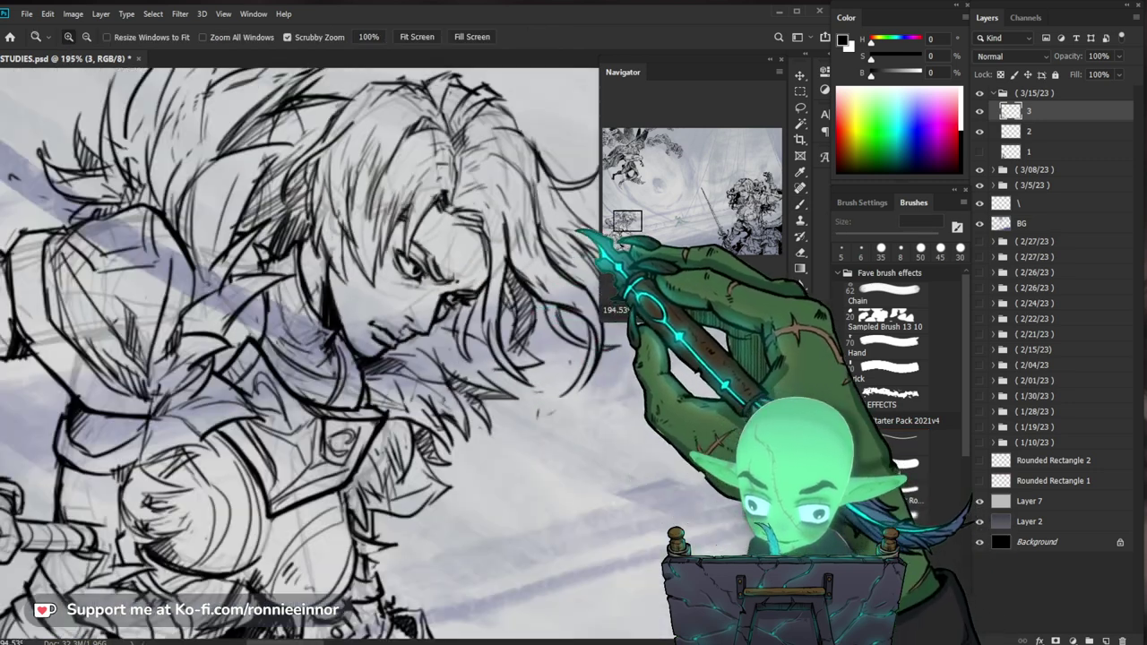
{"action": "left_click_drag", "start_coordinate": [452, 217], "coordinate": [511, 216]}
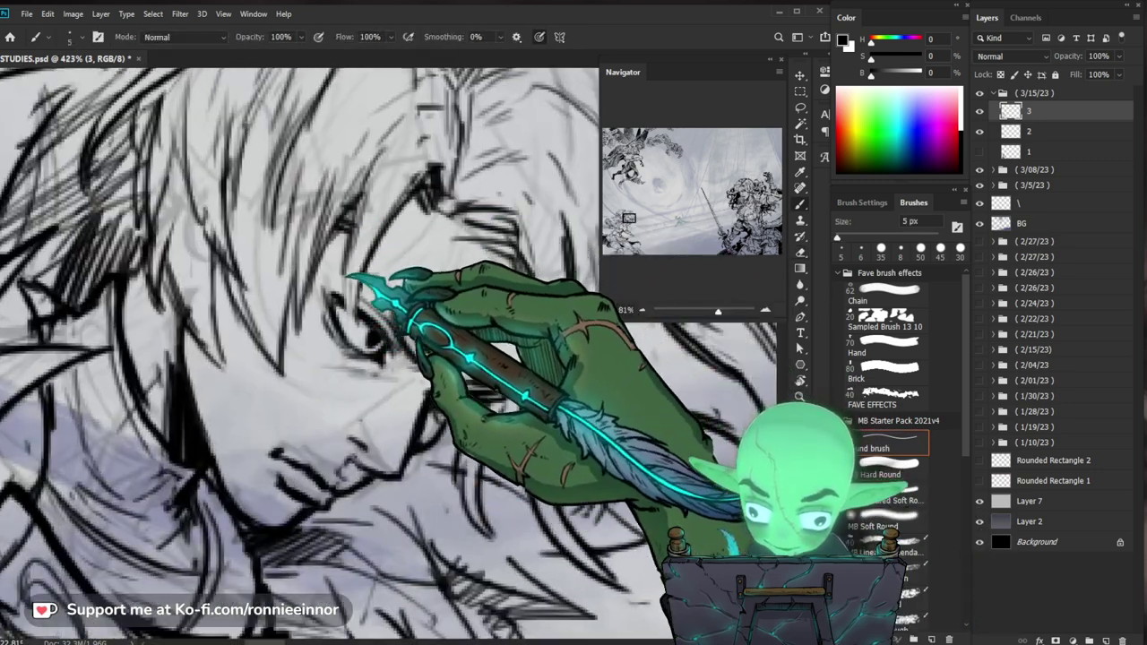
{"action": "mouse_move", "coordinate": [448, 268]}
{"action": "left_mouse_down"}
{"action": "mouse_move", "coordinate": [377, 269]}
{"action": "mouse_move", "coordinate": [466, 269]}
{"action": "left_mouse_up"}
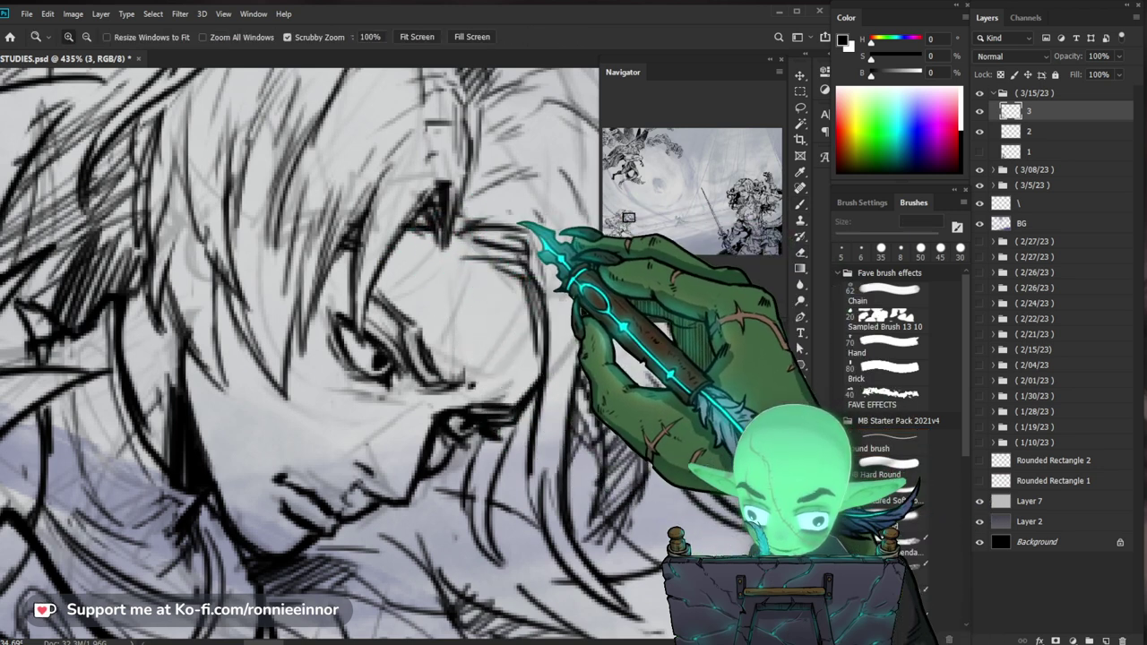
Add fine ink strands over the brow and temple, erasing stray ink
{"action": "scroll", "coordinate": [296, 358], "scroll_direction": "down", "scroll_amount": 2}
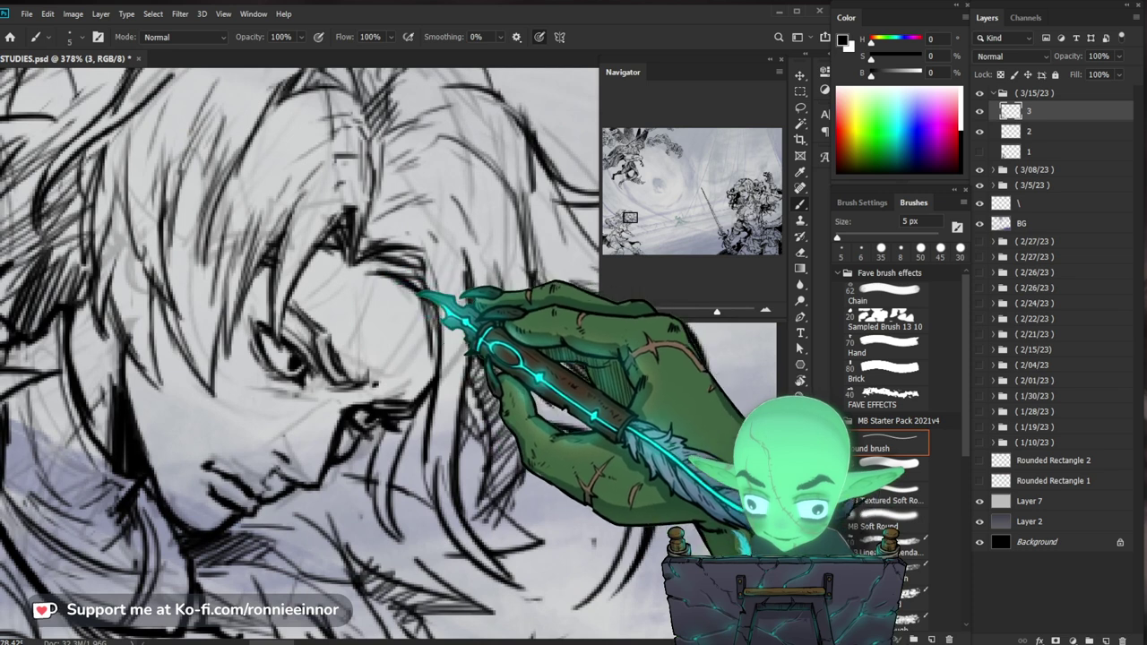
{"action": "scroll", "coordinate": [296, 359], "scroll_direction": "down", "scroll_amount": 2}
{"action": "scroll", "coordinate": [295, 358], "scroll_direction": "down", "scroll_amount": 1}
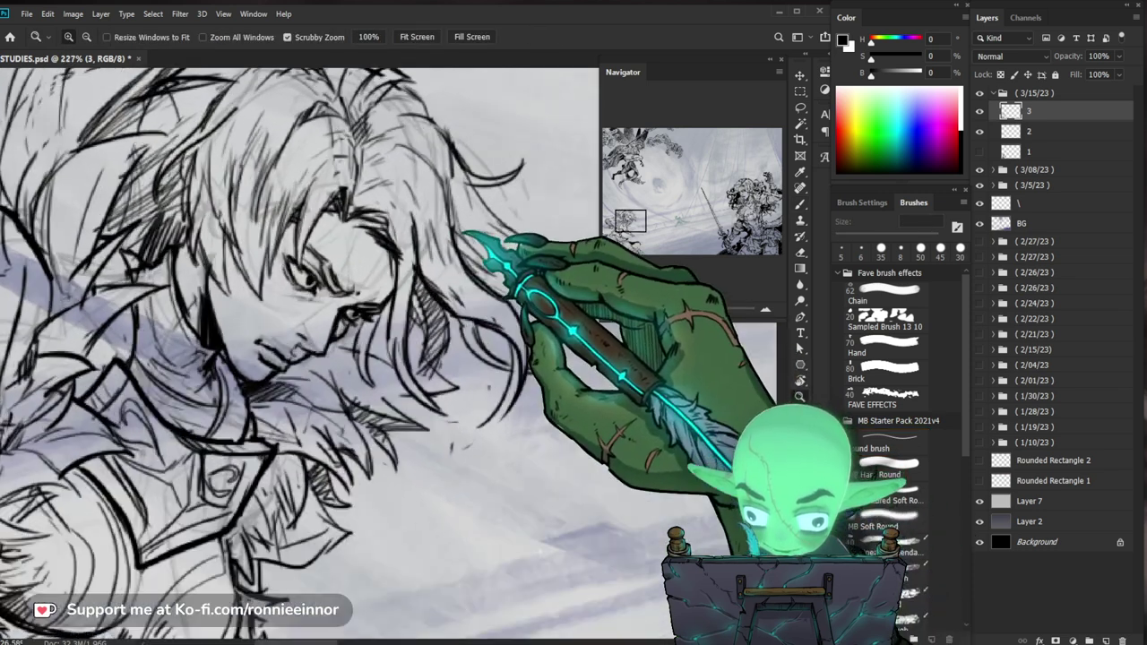
{"action": "key", "text": "e"}
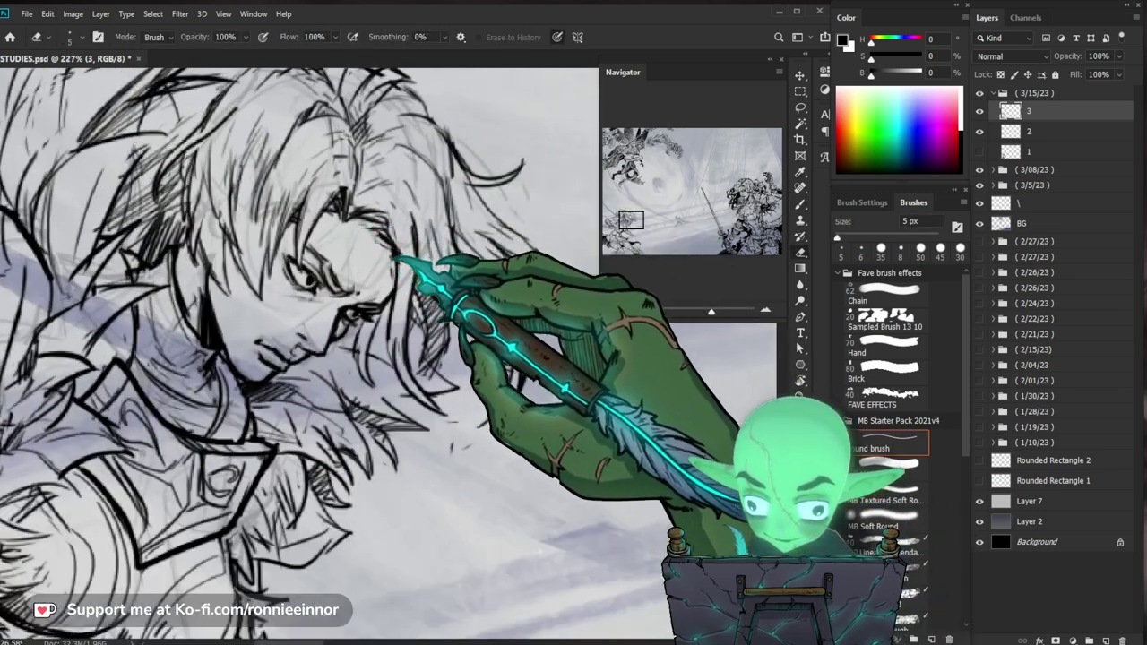
{"action": "key", "text": "b"}
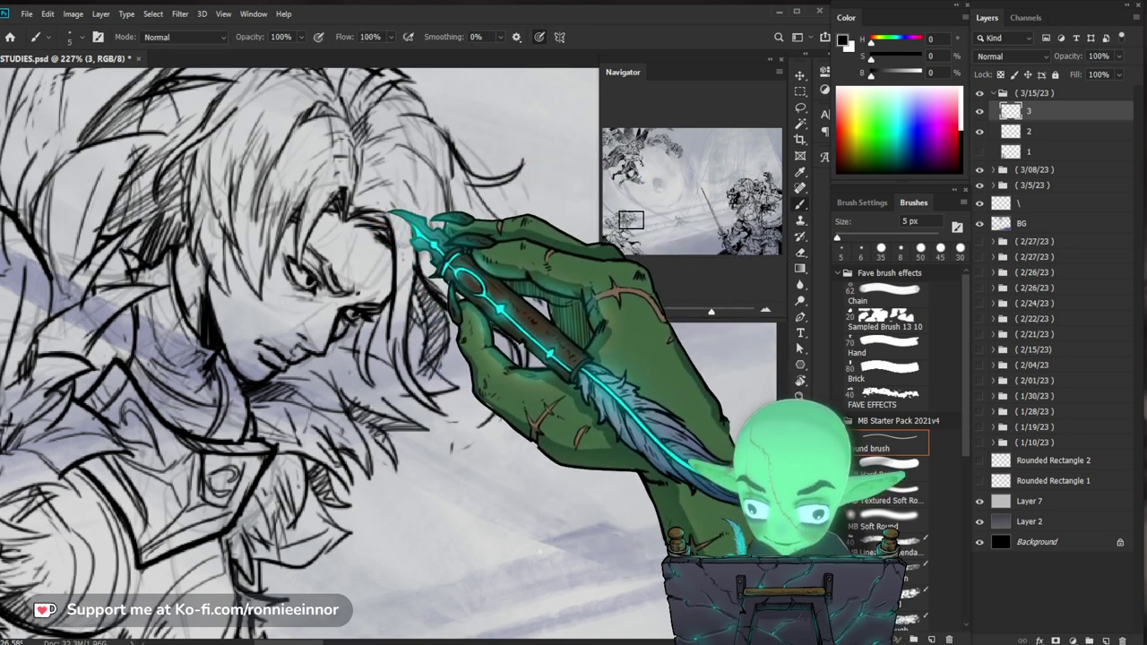
{"action": "scroll", "coordinate": [296, 359], "scroll_direction": "down", "scroll_amount": 3}
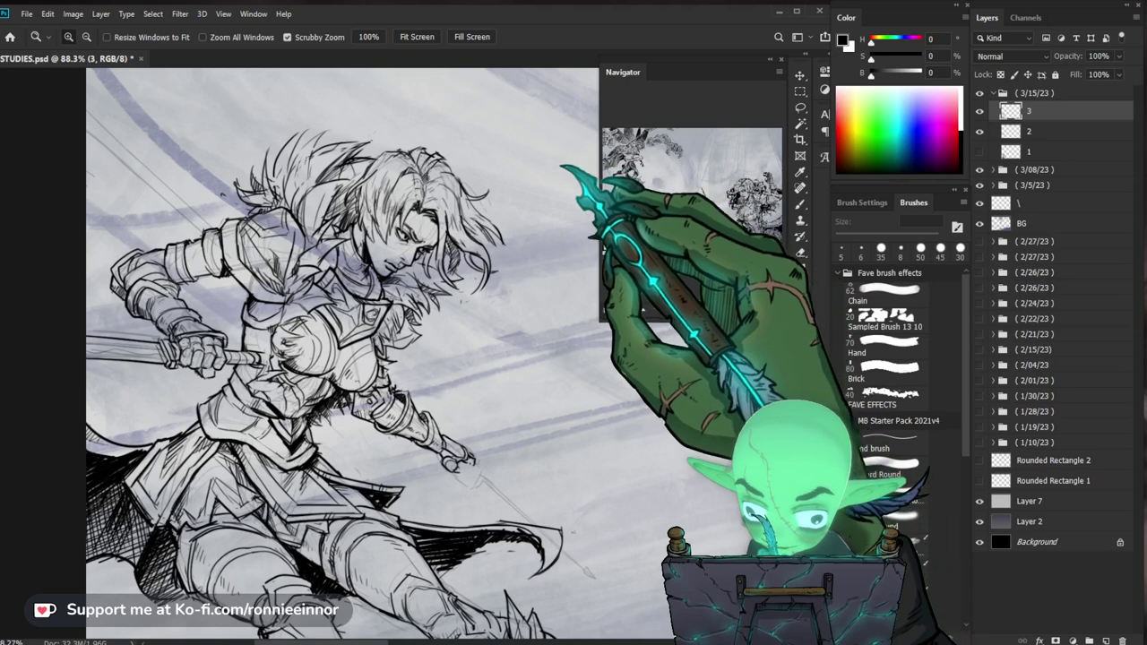
Ink more face and hair lines at 5 px, cleaning up with a 40 px eraser
{"action": "scroll", "coordinate": [296, 359], "scroll_direction": "up", "scroll_amount": 3}
{"action": "key", "text": "e"}
{"action": "key", "text": "b"}
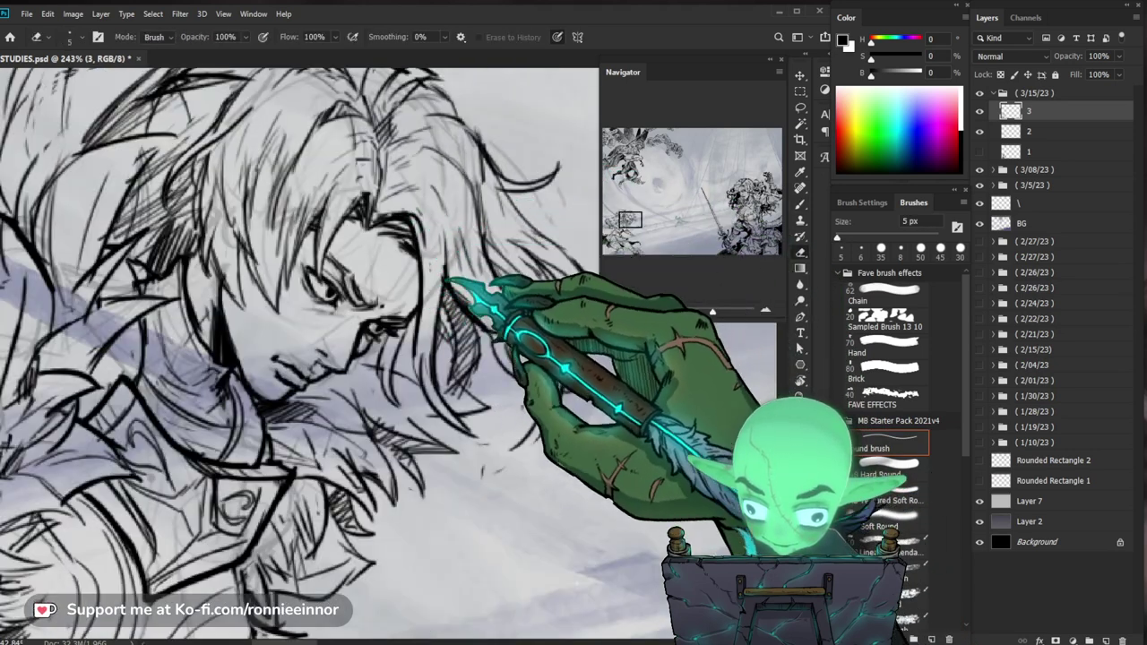
{"action": "key", "text": "b"}
{"action": "left_click_drag", "start_coordinate": [340, 359], "coordinate": [318, 322]}
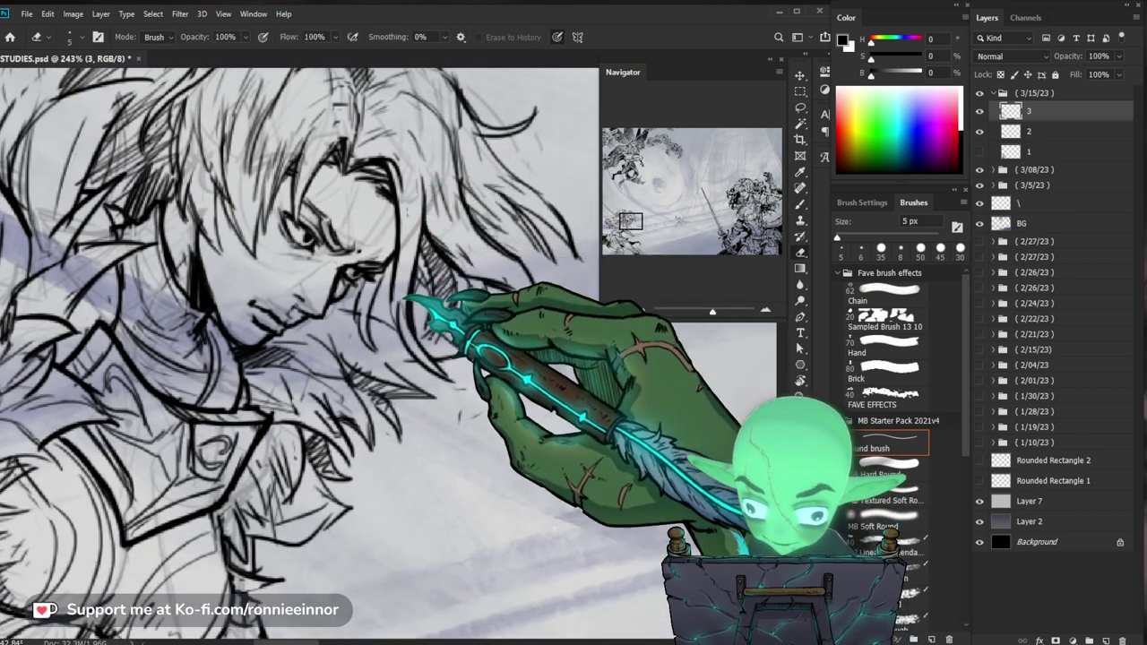
{"action": "scroll", "coordinate": [300, 359], "scroll_direction": "down", "scroll_amount": 5}
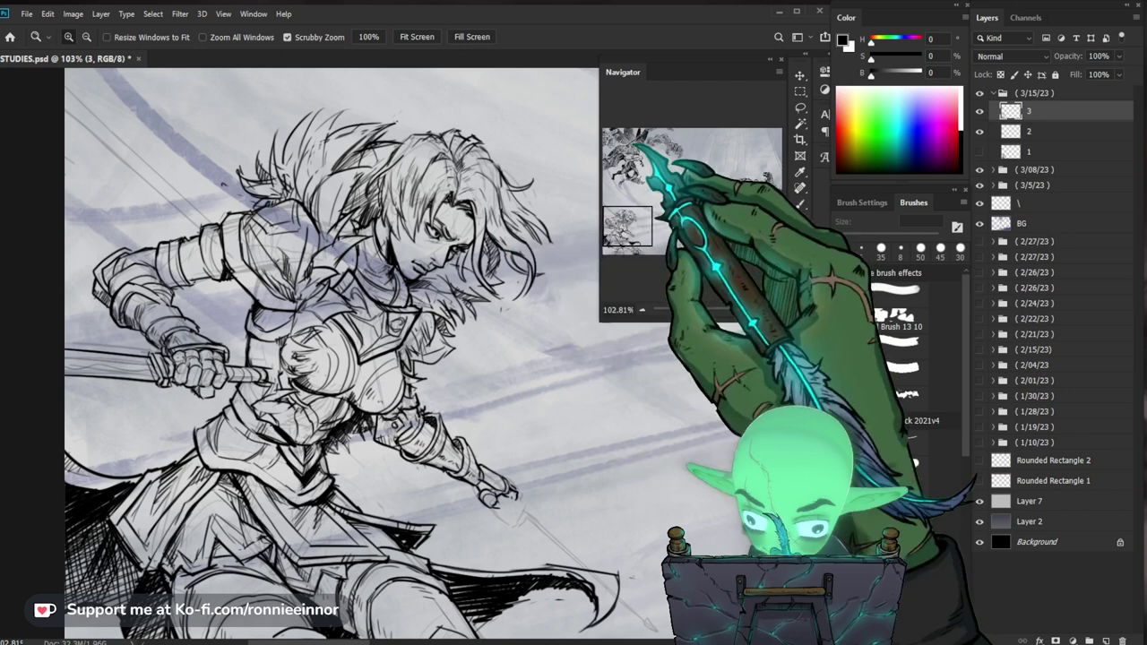
{"action": "scroll", "coordinate": [301, 359], "scroll_direction": "up", "scroll_amount": 5}
{"action": "key", "text": "e"}
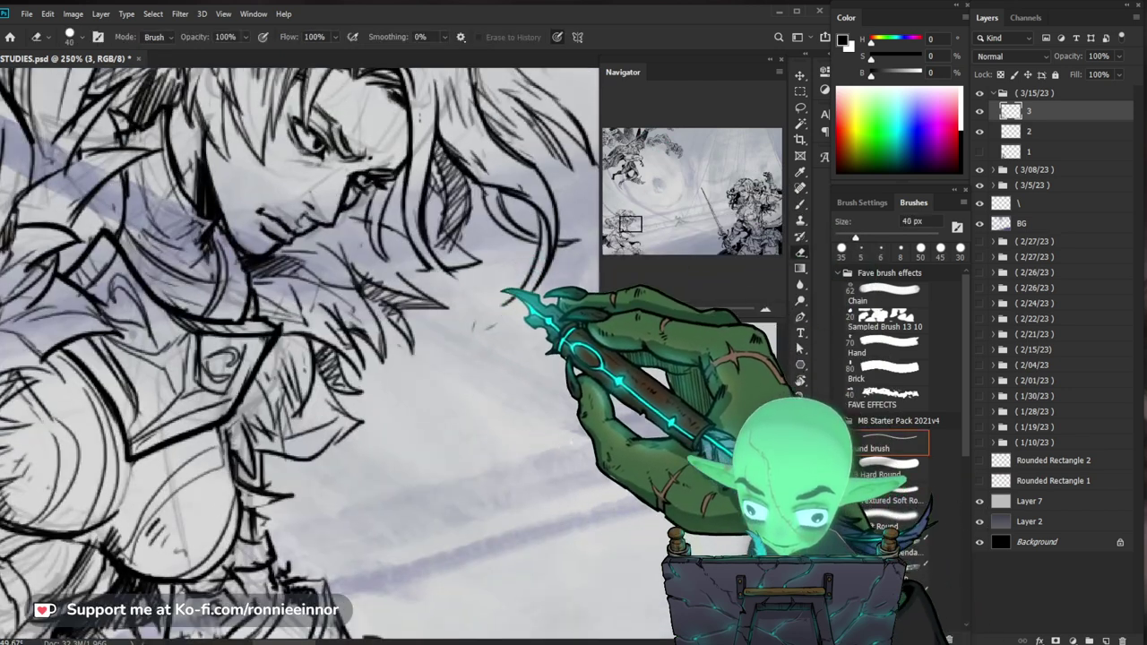
{"action": "key", "text": "b"}
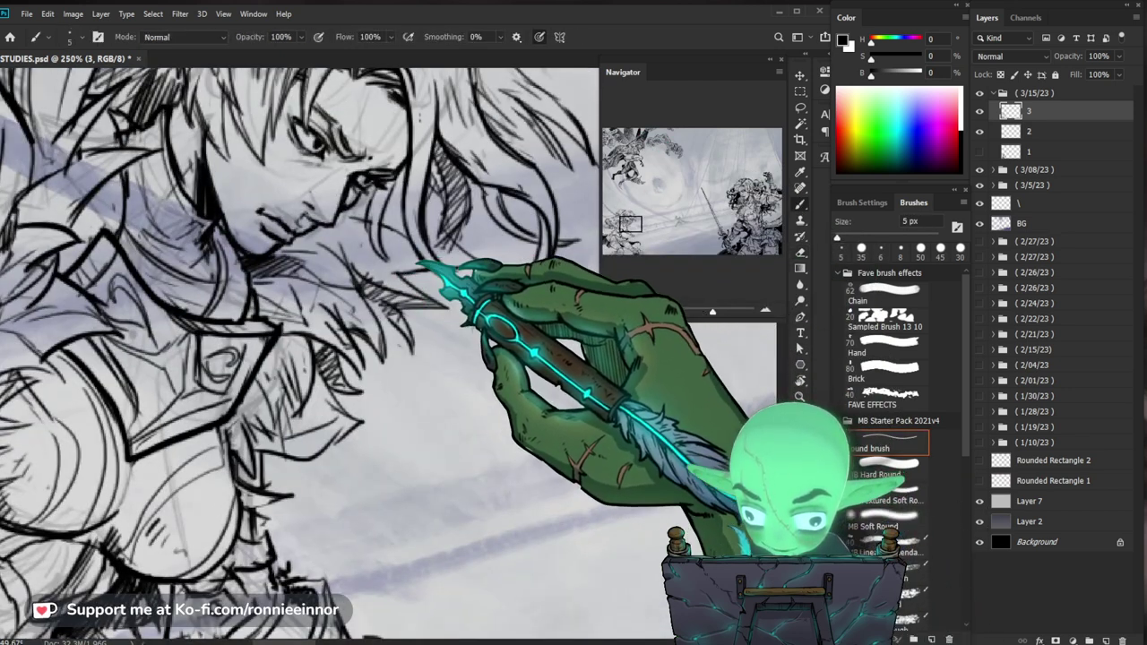
{"action": "key", "text": "e"}
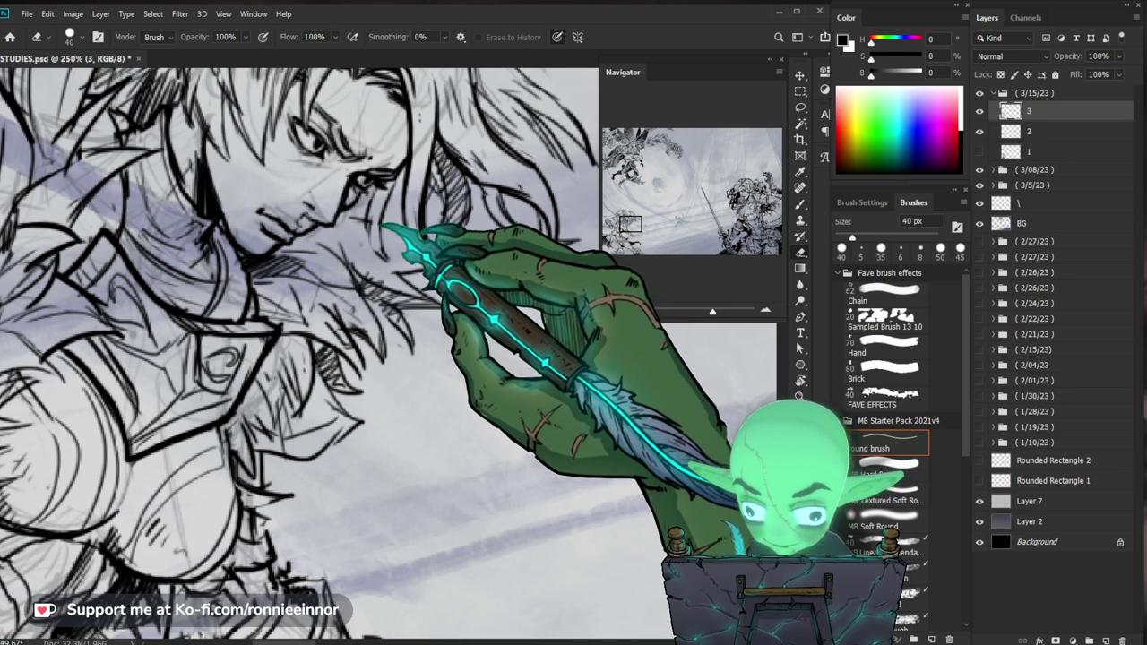
{"action": "key", "text": "b"}
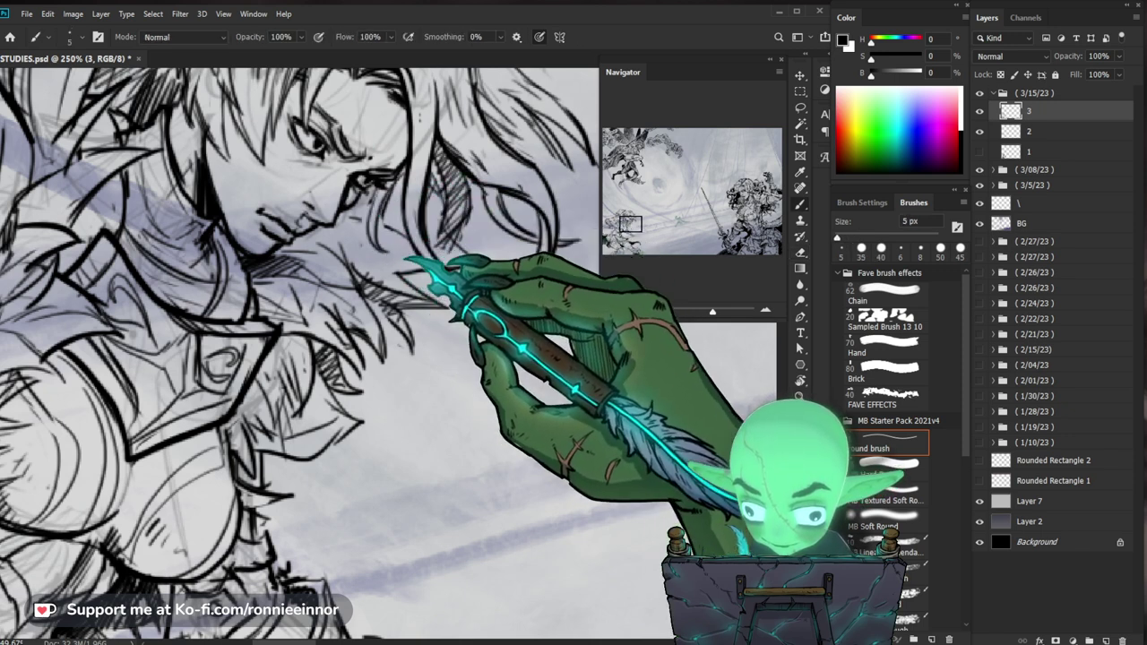
{"action": "scroll", "coordinate": [300, 359], "scroll_direction": "up", "scroll_amount": 2}
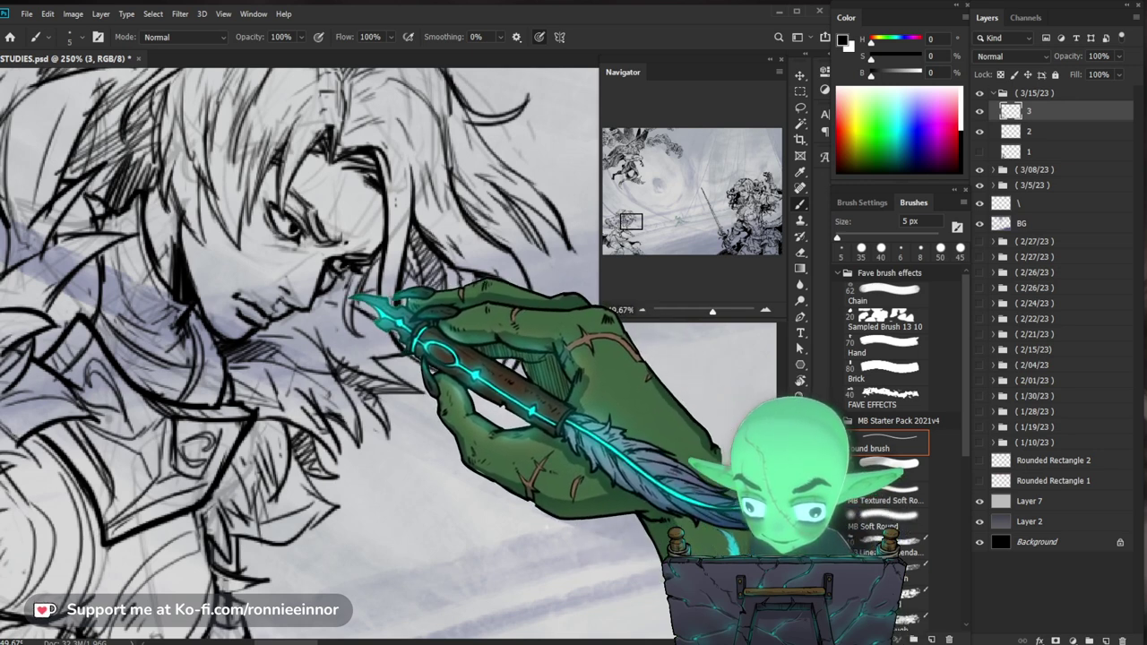
Ink thicker strands along the fur collar and neck
{"action": "left_click_drag", "start_coordinate": [385, 358], "coordinate": [421, 326]}
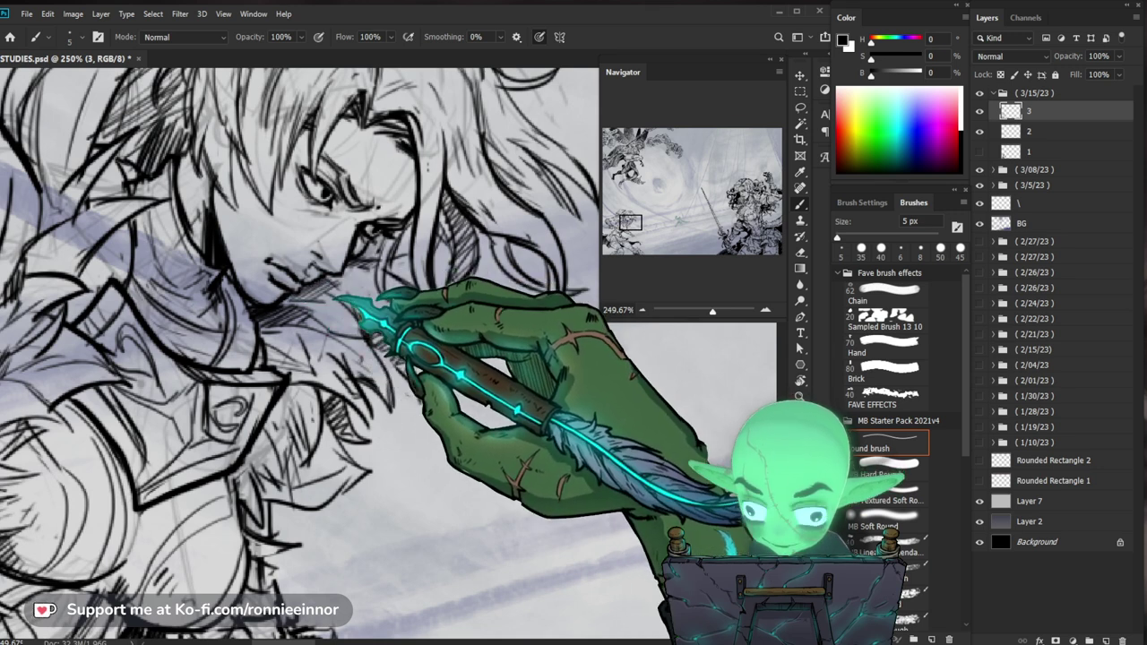
{"action": "left_click_drag", "start_coordinate": [385, 358], "coordinate": [341, 359]}
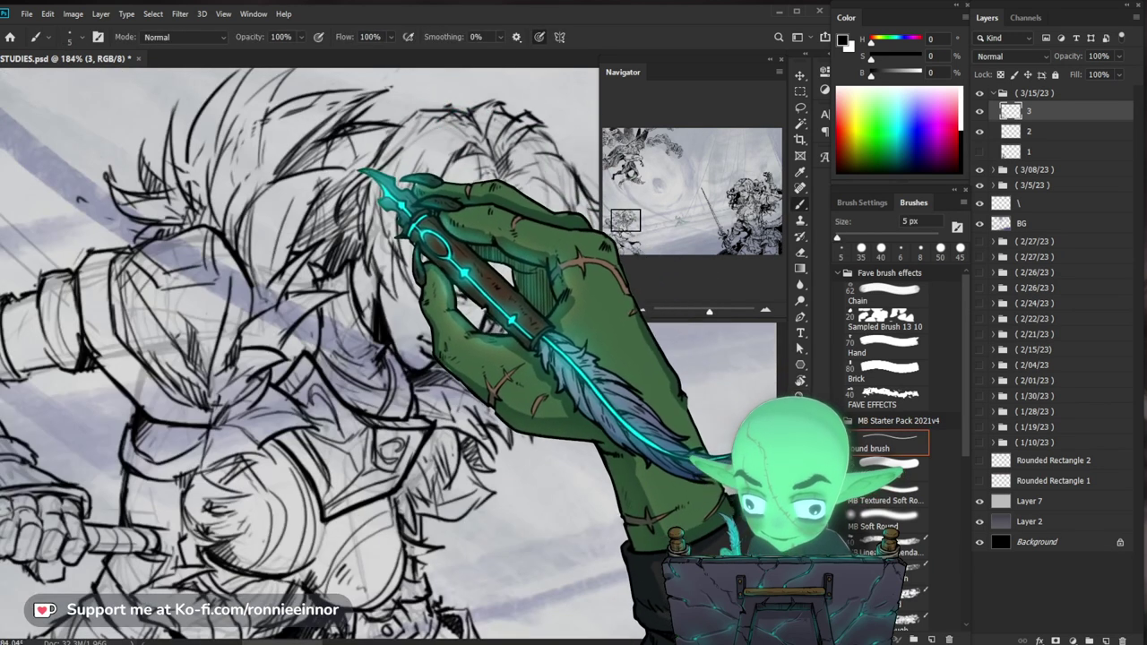
{"action": "key", "text": "e"}
{"action": "key", "text": "b"}
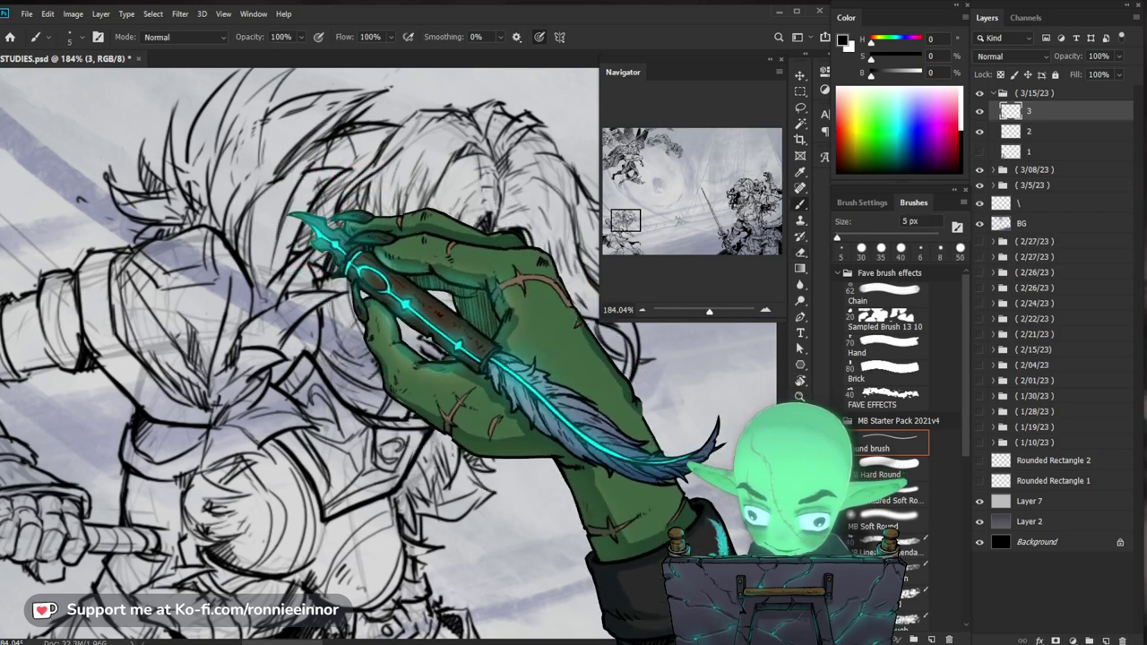
{"action": "key", "text": "b"}
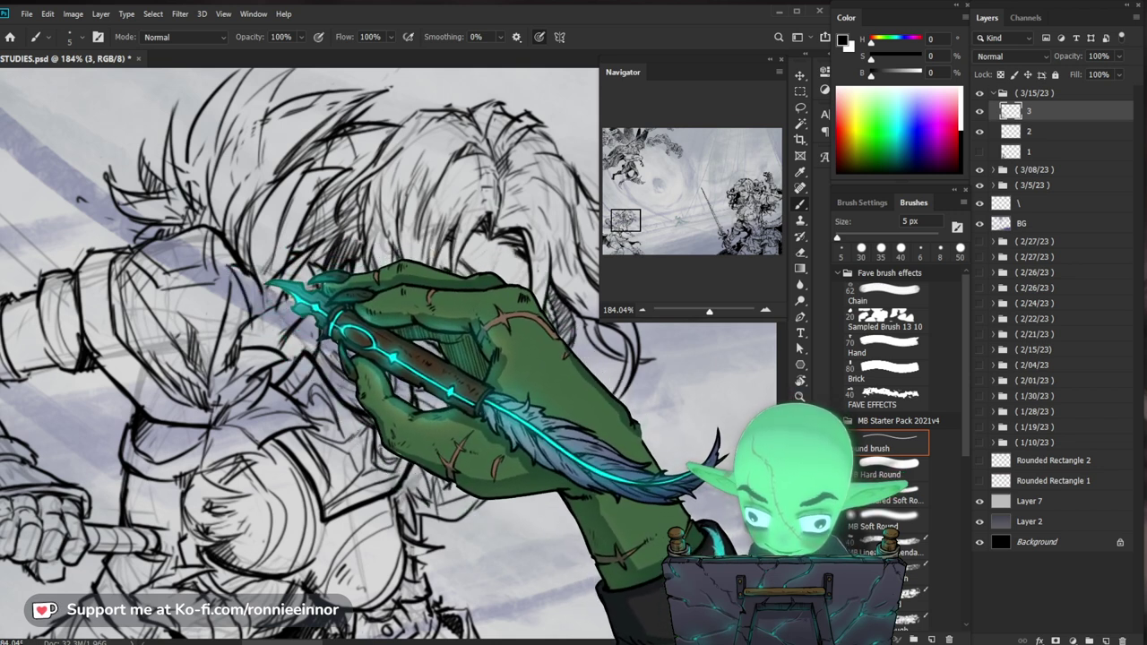
{"action": "left_click_drag", "start_coordinate": [273, 280], "coordinate": [300, 333]}
Ink and clean the shoulder armour at 174%, then view the whole battle scene
{"action": "key", "text": "e"}
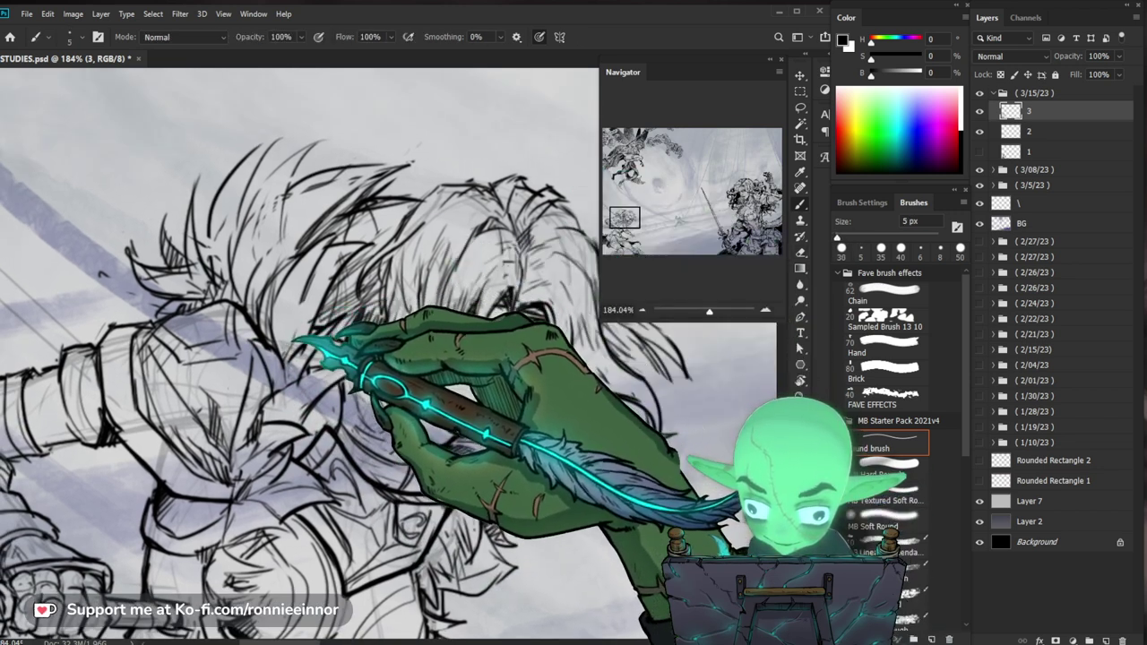
{"action": "left_click_drag", "start_coordinate": [299, 370], "coordinate": [301, 322]}
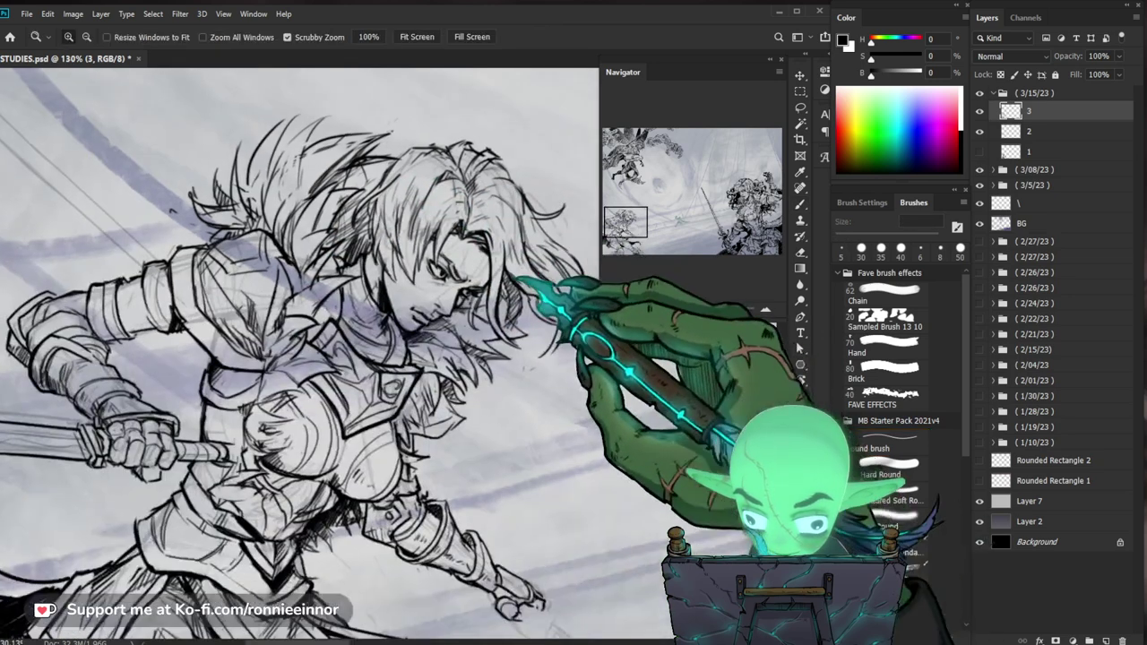
{"action": "key", "text": "e"}
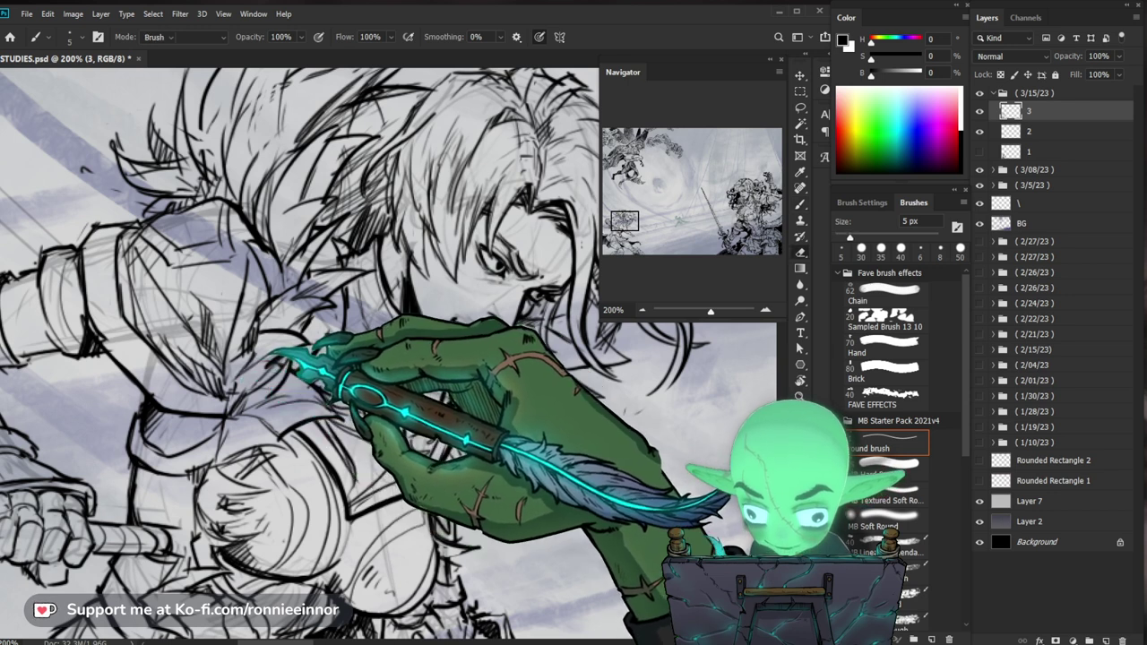
{"action": "key", "text": "e"}
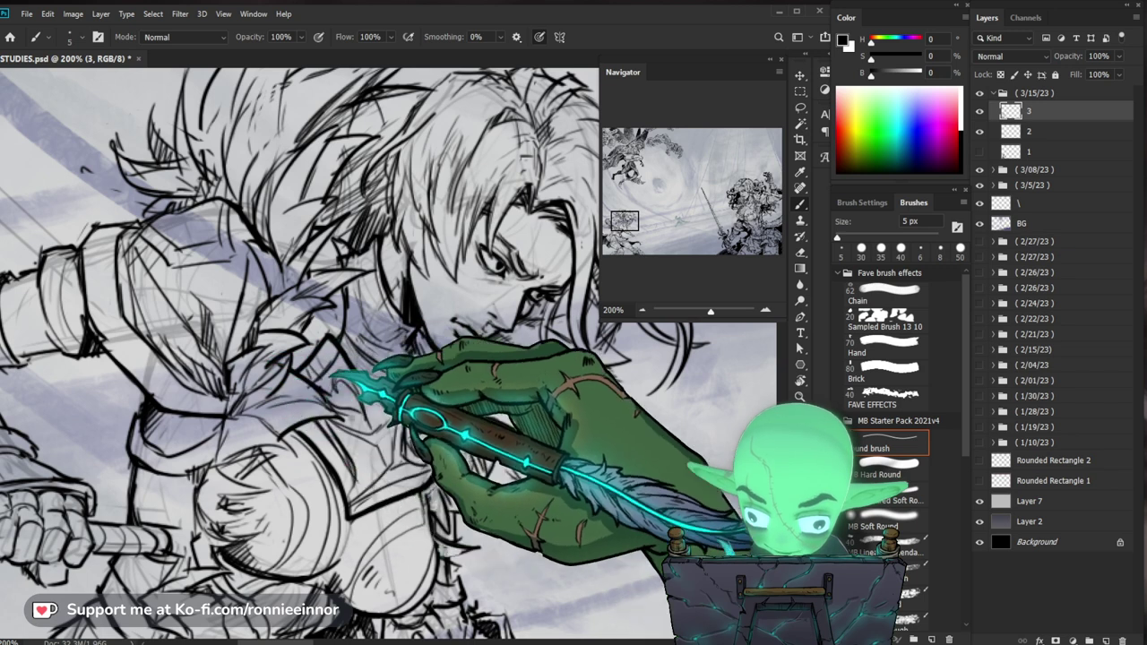
{"action": "scroll", "coordinate": [385, 350], "scroll_direction": "down", "scroll_amount": 1}
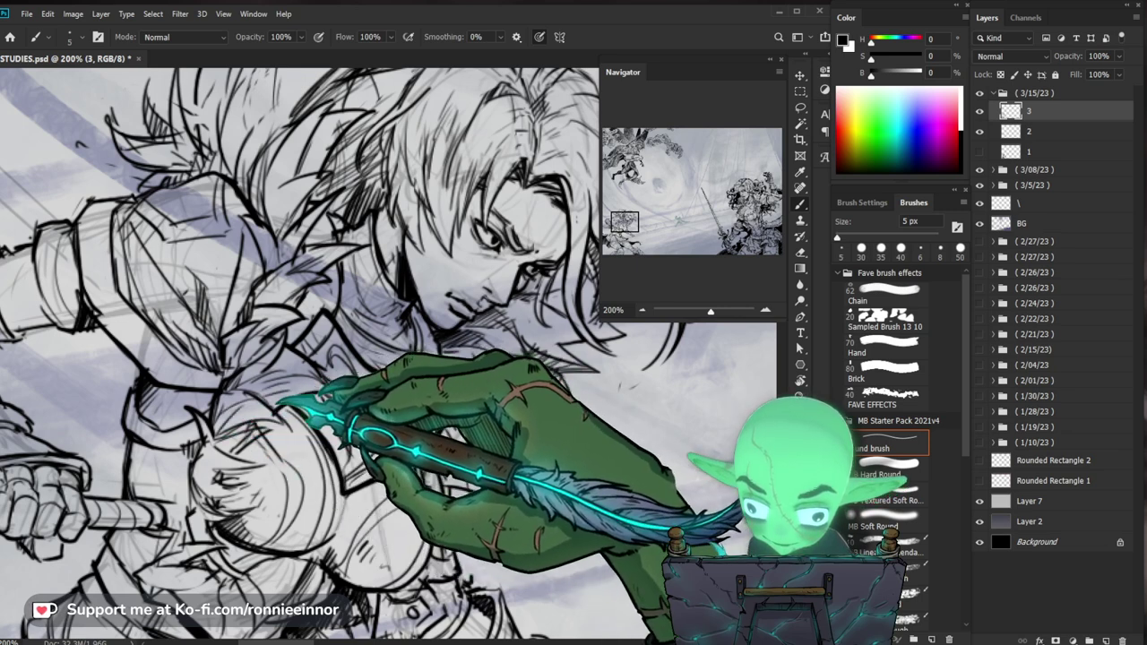
{"action": "key", "text": "z"}
{"action": "left_click_drag", "start_coordinate": [296, 404], "coordinate": [345, 363]}
{"action": "key", "text": "b"}
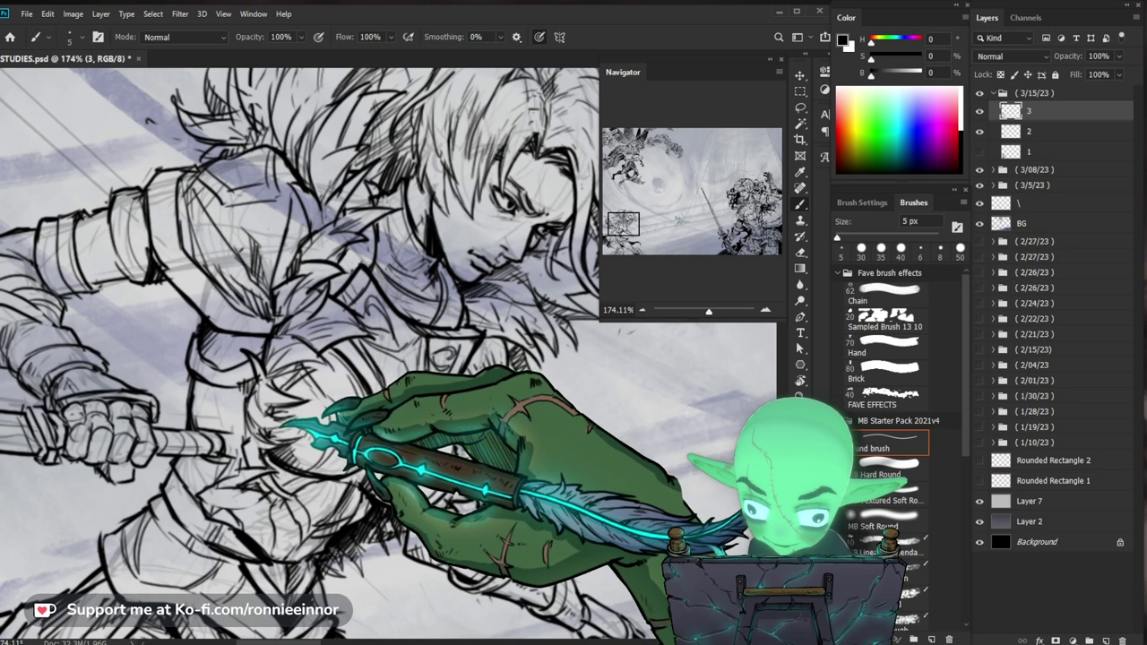
{"action": "key", "text": "z"}
{"action": "left_click_drag", "start_coordinate": [404, 403], "coordinate": [269, 403]}
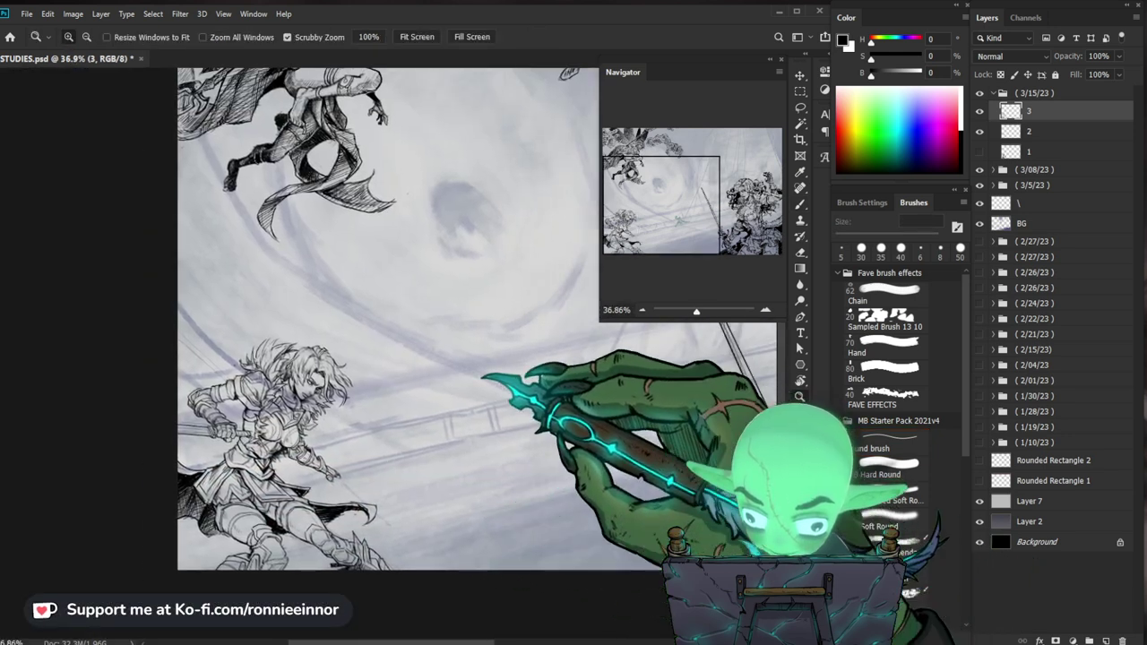
Ink fine hair strands around the face at 5 px, cleaning stray ink with a 30 px eraser
{"action": "left_click_drag", "start_coordinate": [265, 354], "coordinate": [403, 354]}
{"action": "key", "text": "b"}
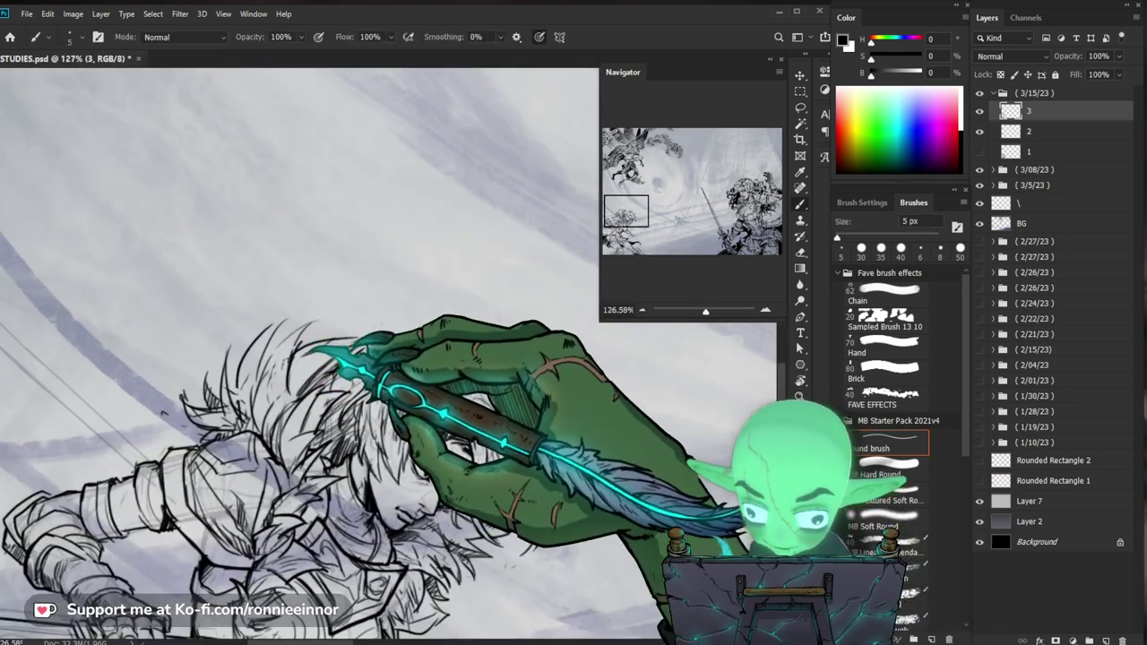
{"action": "key", "text": "e"}
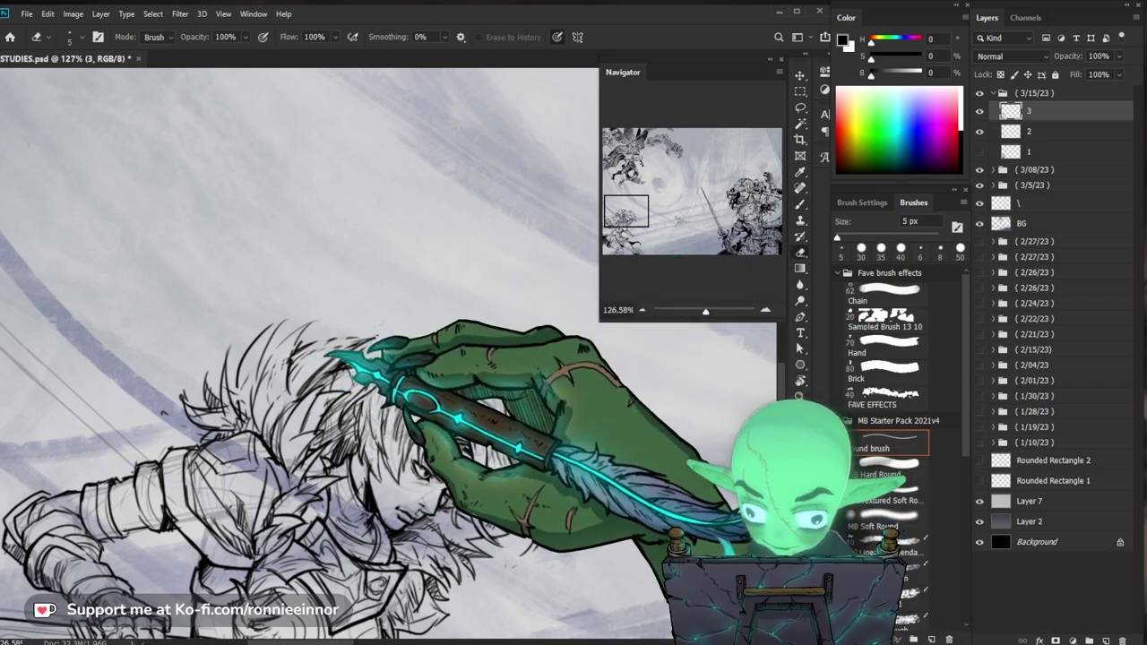
{"action": "left_click", "coordinate": [861, 249]}
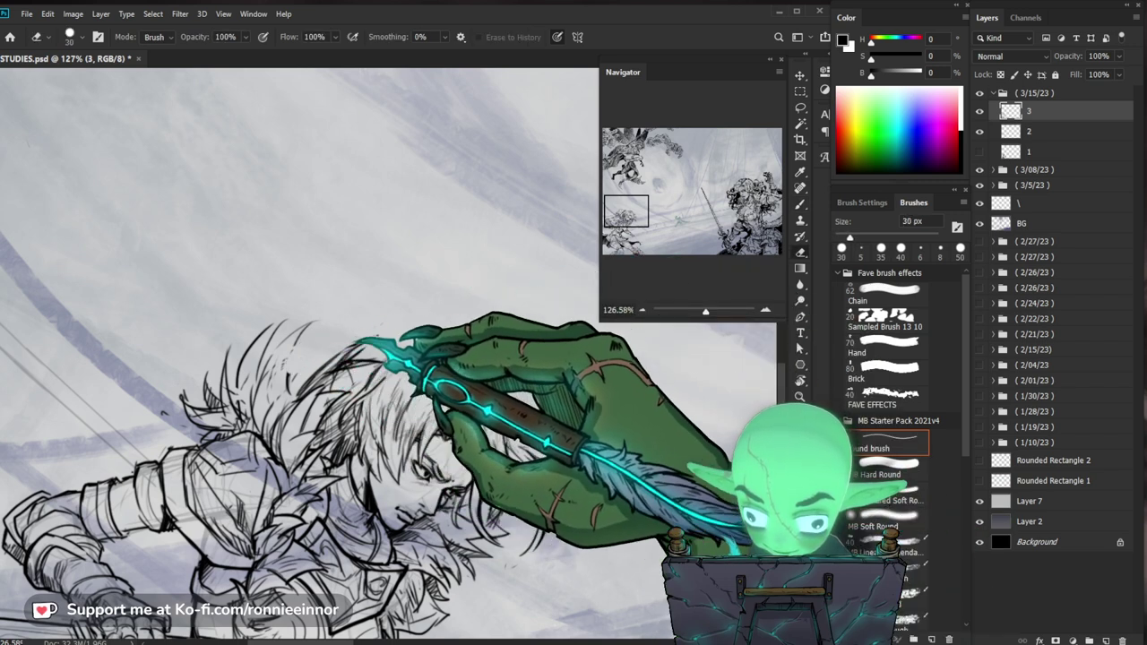
{"action": "key", "text": "b"}
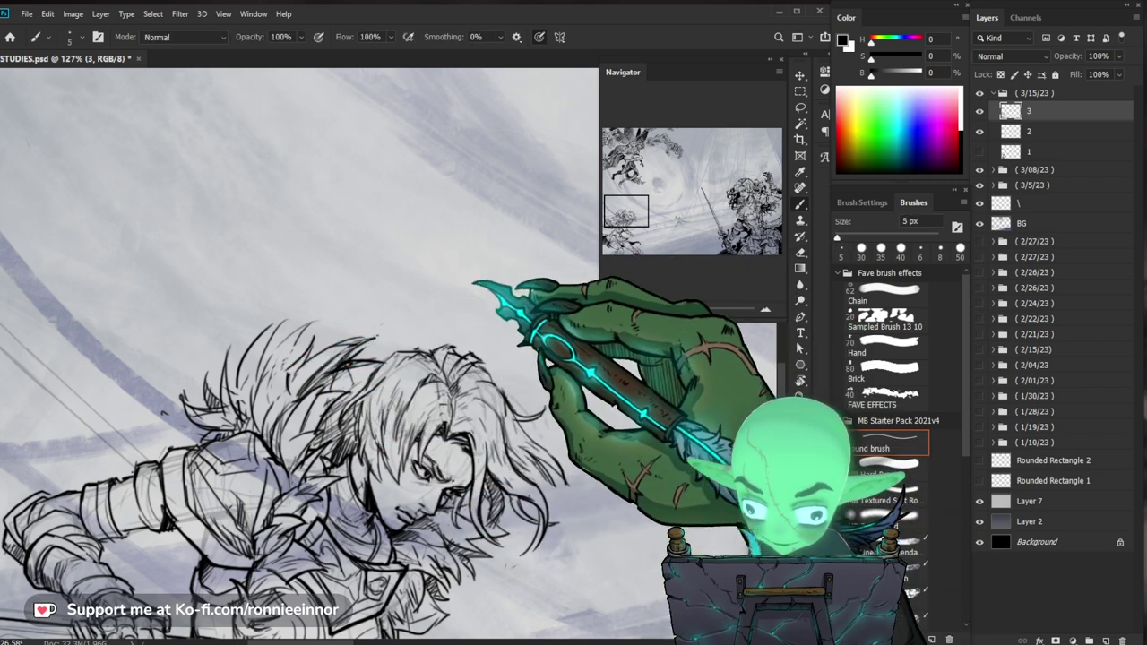
{"action": "key", "text": "e"}
{"action": "key", "text": "b"}
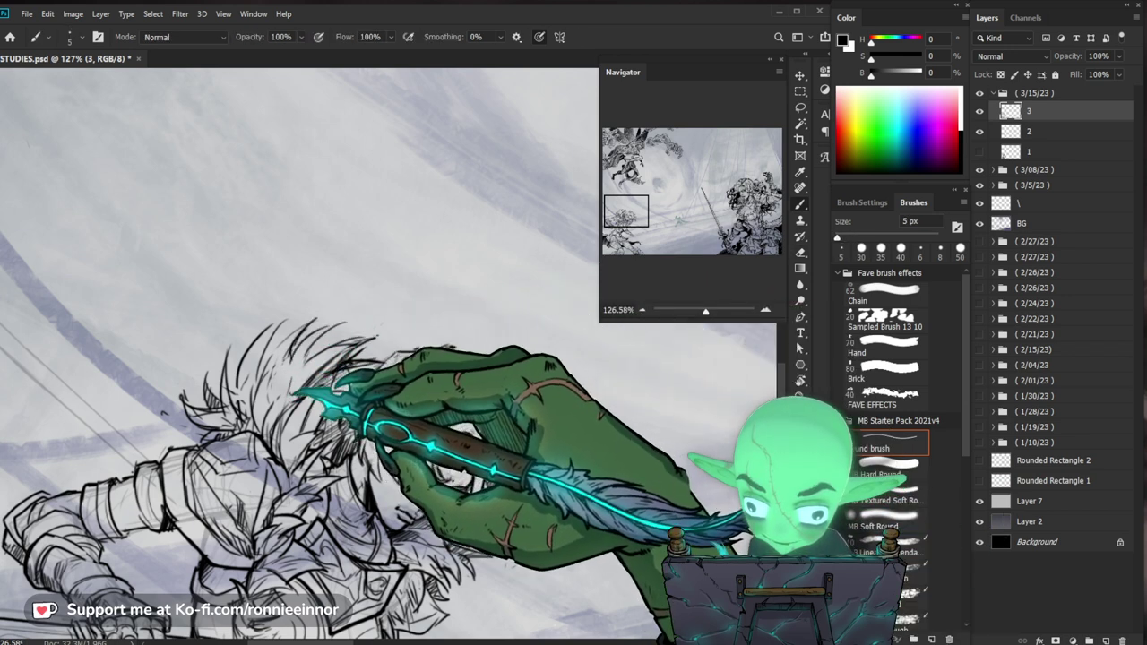
{"action": "scroll", "coordinate": [385, 358], "scroll_direction": "down", "scroll_amount": 1}
{"action": "scroll", "coordinate": [386, 358], "scroll_direction": "down", "scroll_amount": 1}
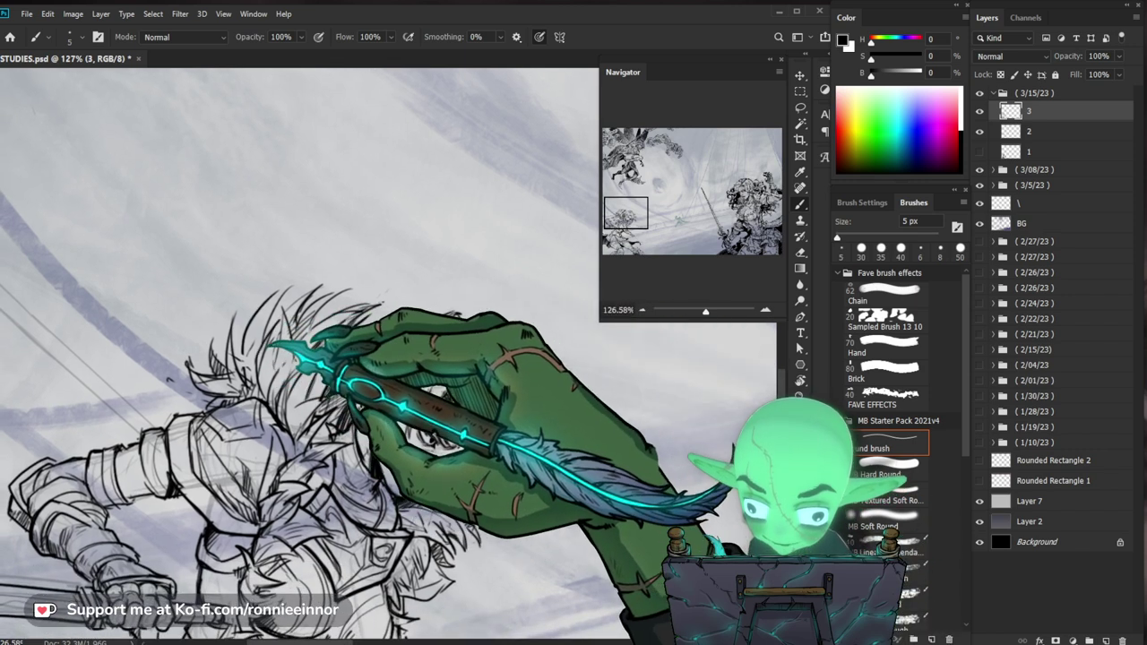
{"action": "key", "text": "e"}
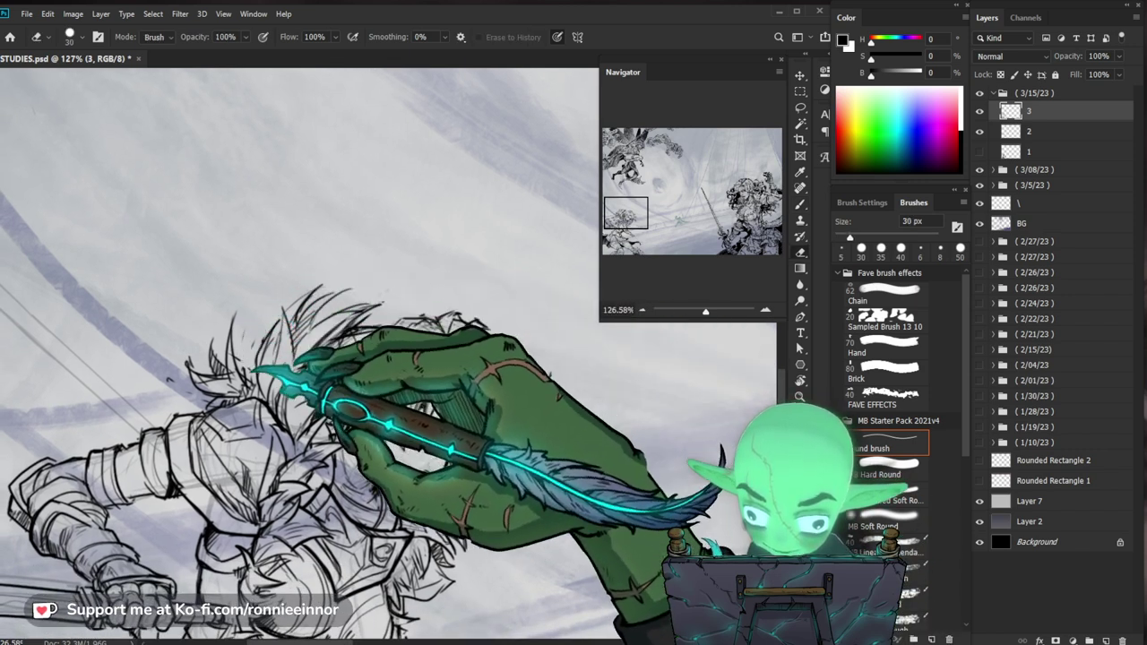
{"action": "key", "text": "b"}
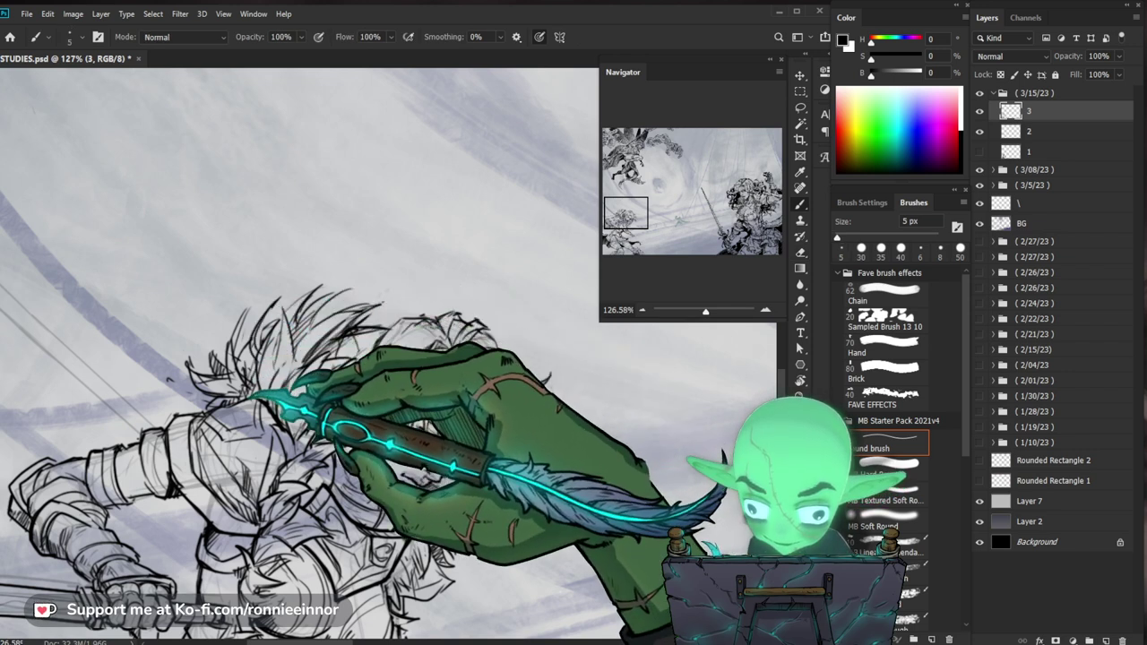
{"action": "key", "text": "z"}
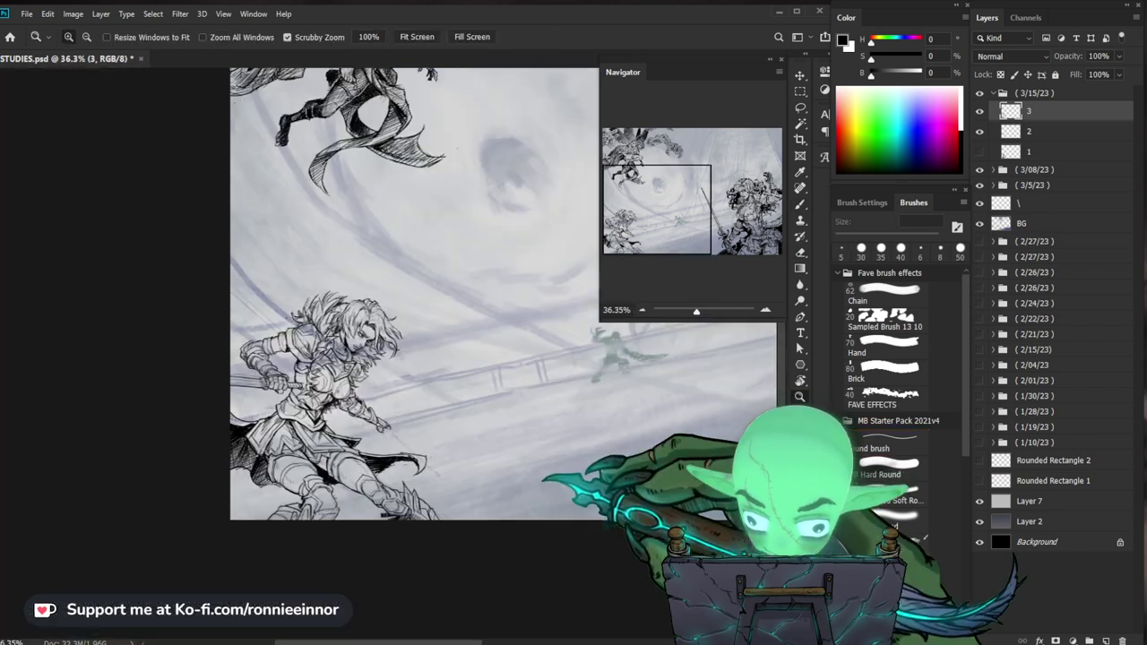
Ink the legs and fill the thigh shadows under the skirt with dense cross-hatching
{"action": "key", "text": "b"}
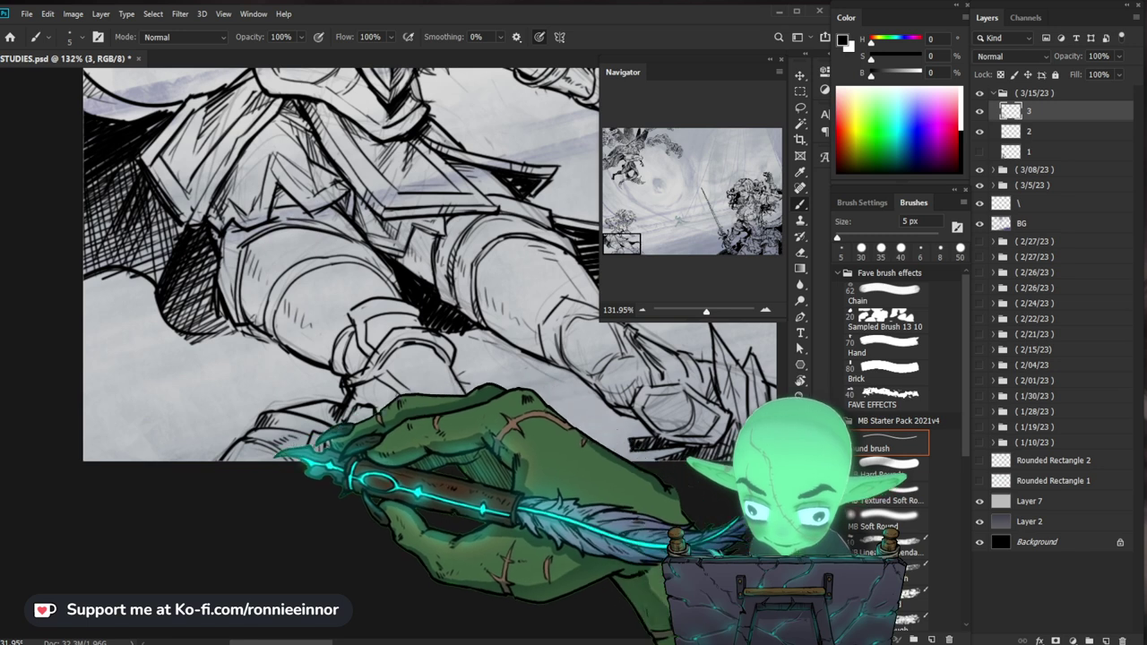
{"action": "left_click_drag", "start_coordinate": [448, 269], "coordinate": [372, 291]}
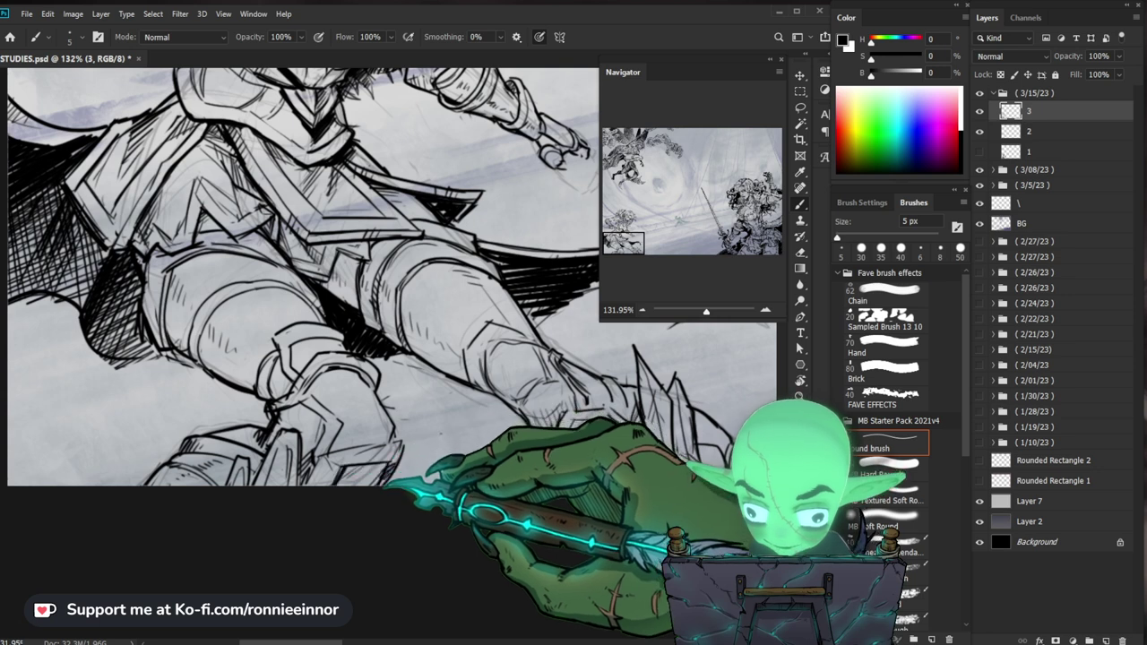
{"action": "key", "text": "z"}
{"action": "left_click_drag", "start_coordinate": [269, 430], "coordinate": [180, 430]}
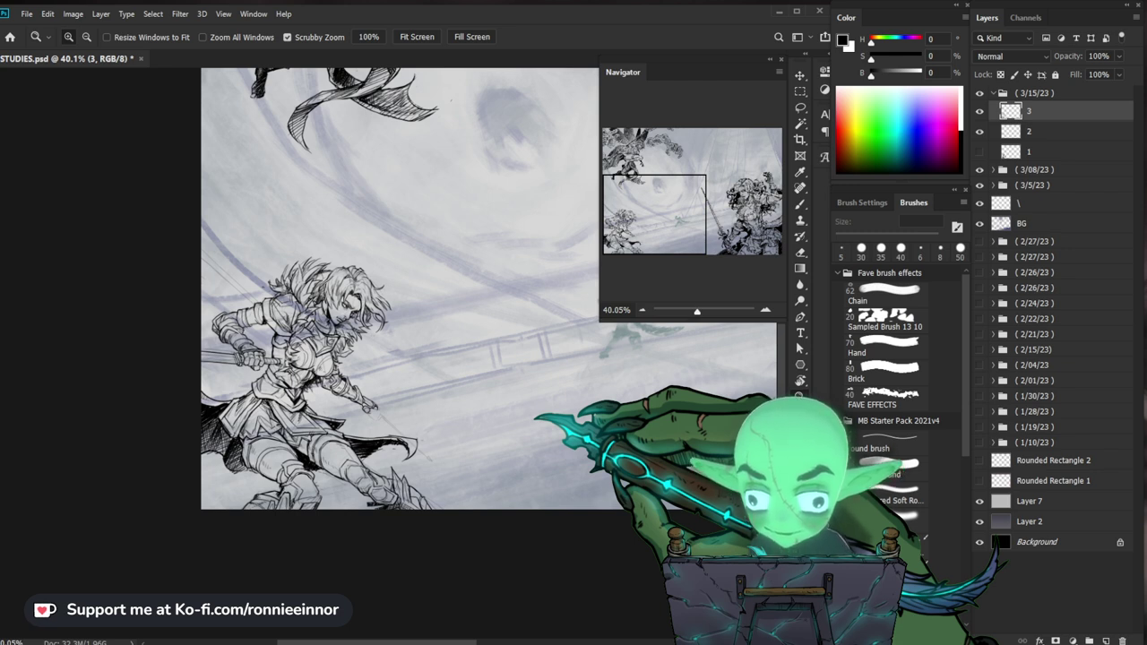
Clean lines around the spear arm and darken the skirt's trailing edge near the knee
{"action": "left_click_drag", "start_coordinate": [400, 444], "coordinate": [502, 445]}
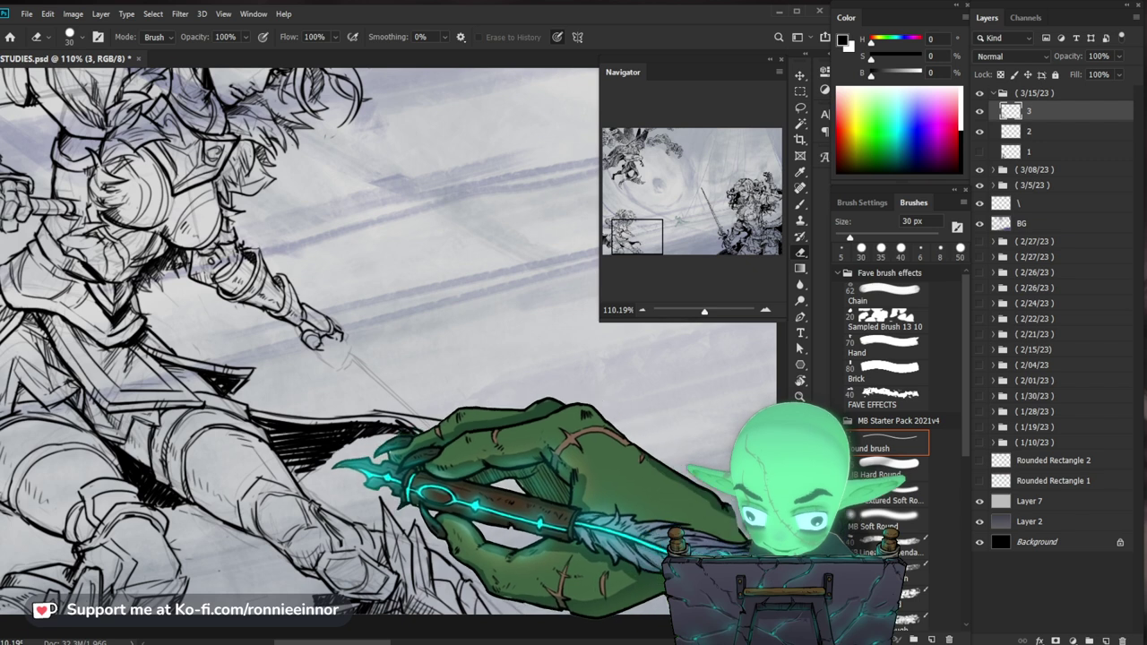
{"action": "left_click_drag", "start_coordinate": [359, 269], "coordinate": [452, 246]}
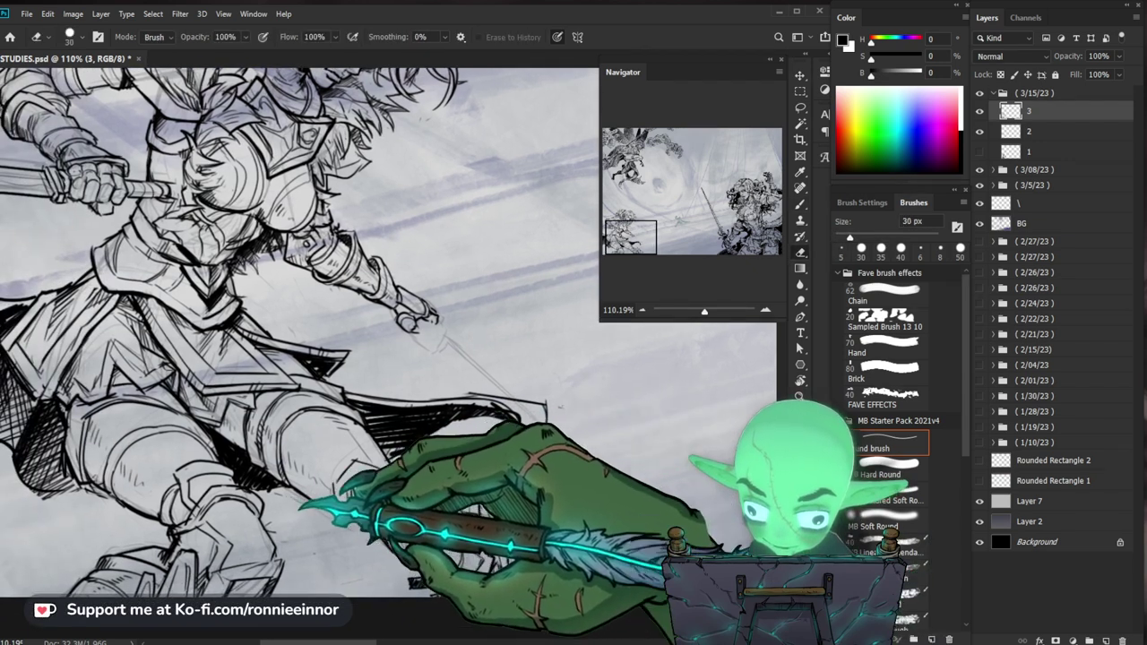
{"action": "key", "text": "b"}
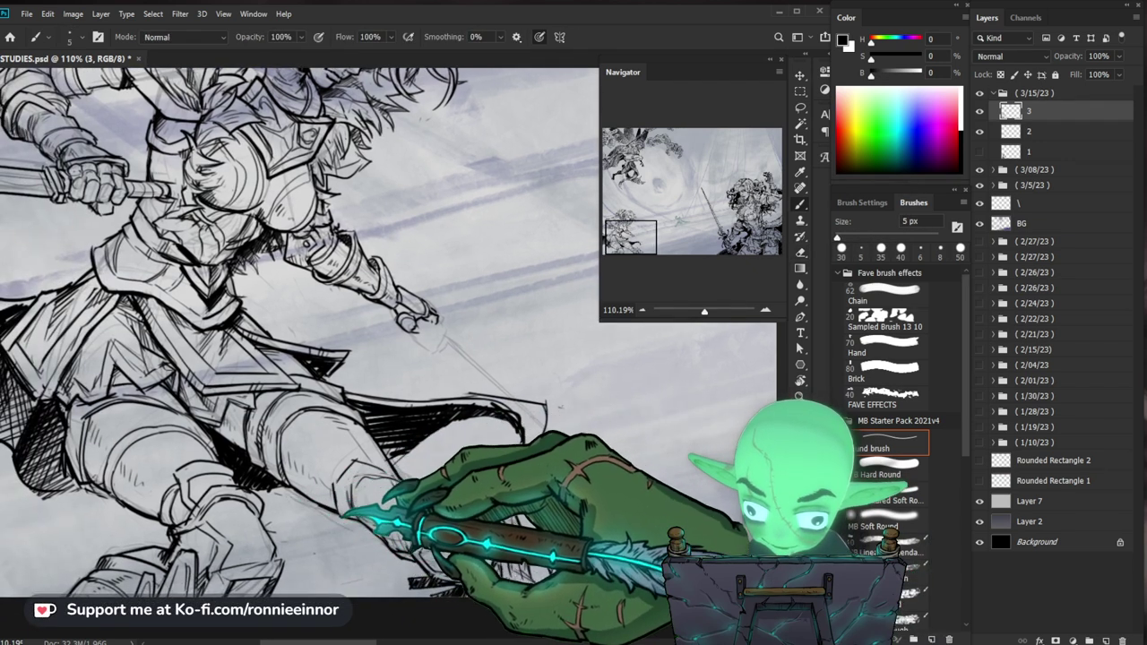
{"action": "key", "text": "e"}
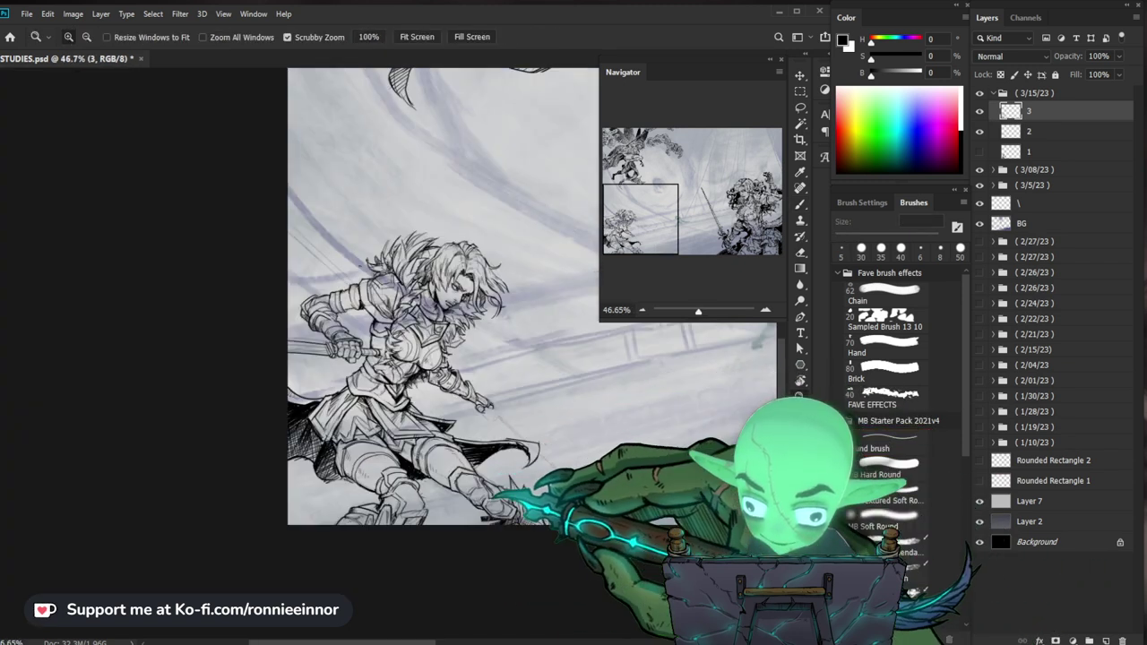
{"action": "key", "text": "e"}
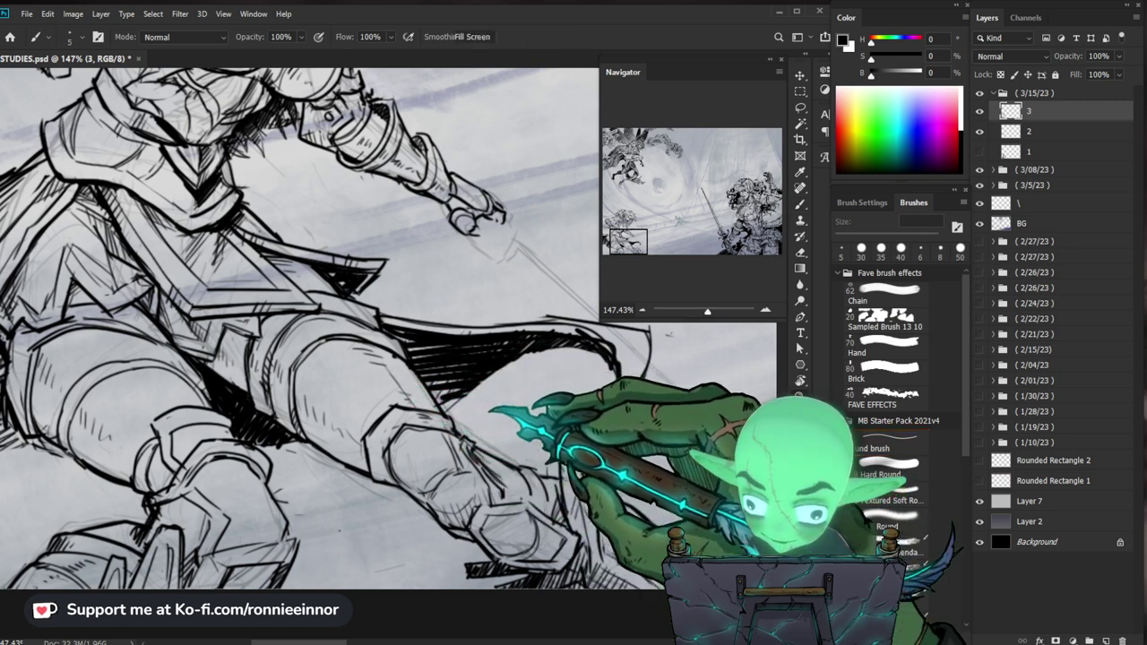
{"action": "scroll", "coordinate": [386, 323], "scroll_direction": "down", "scroll_amount": 3}
{"action": "scroll", "coordinate": [386, 322], "scroll_direction": "down", "scroll_amount": 2}
{"action": "scroll", "coordinate": [385, 323], "scroll_direction": "down", "scroll_amount": 2}
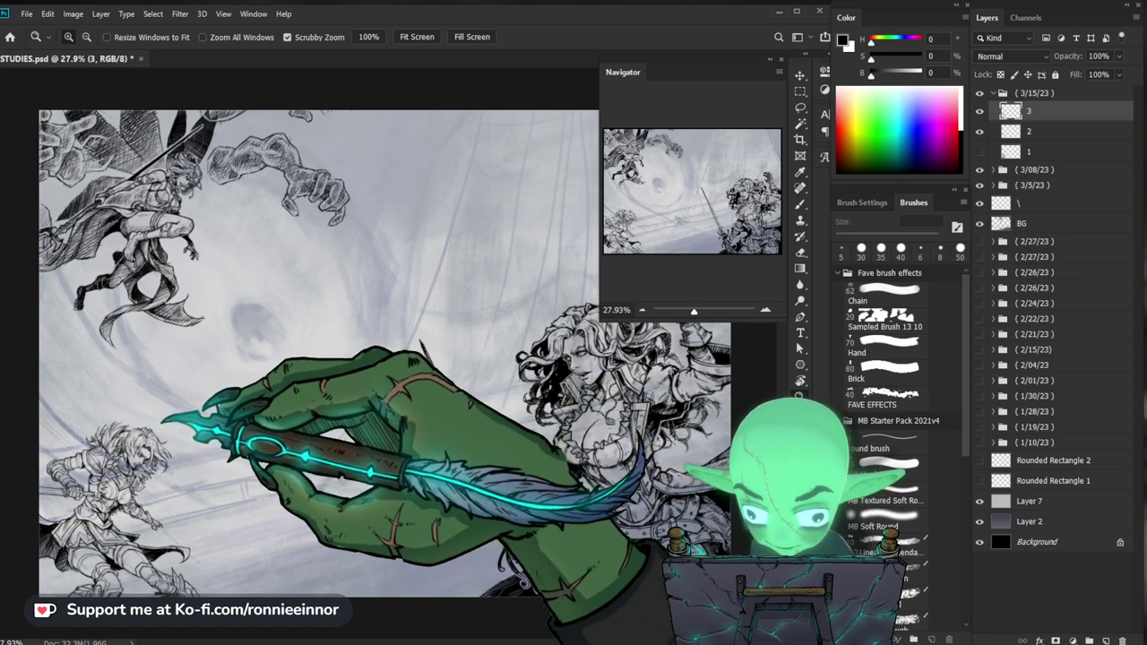
Ink the flowing hair strands along the woman's head with the 5 px brush
{"action": "scroll", "coordinate": [149, 455], "scroll_direction": "up", "scroll_amount": 6}
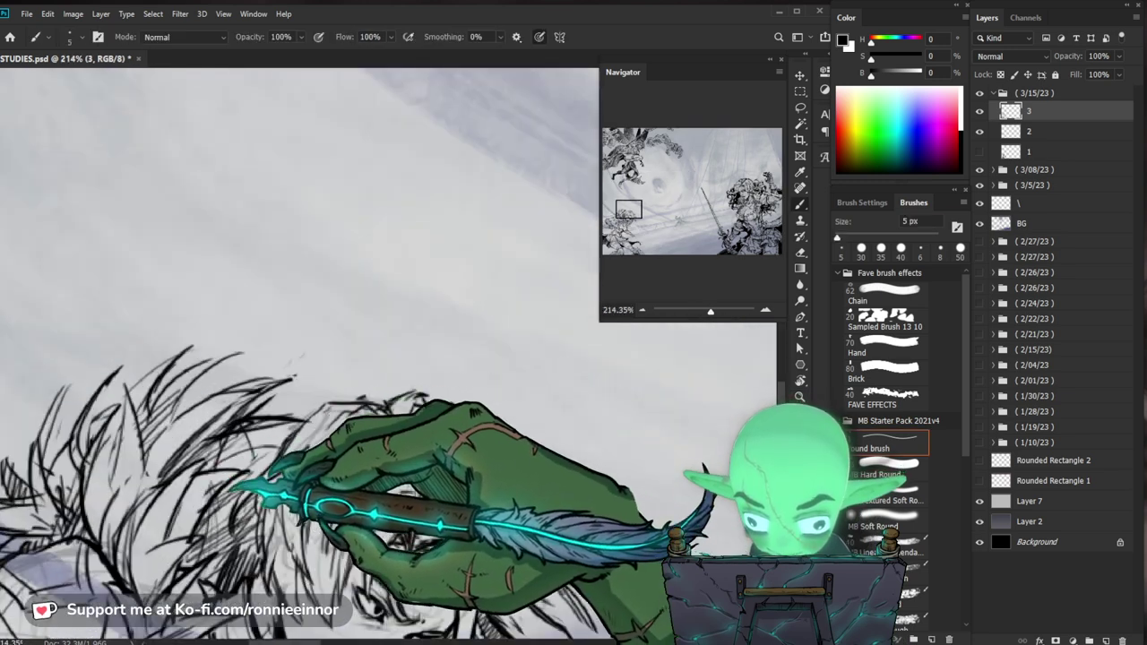
{"action": "scroll", "coordinate": [385, 359], "scroll_direction": "down", "scroll_amount": 2}
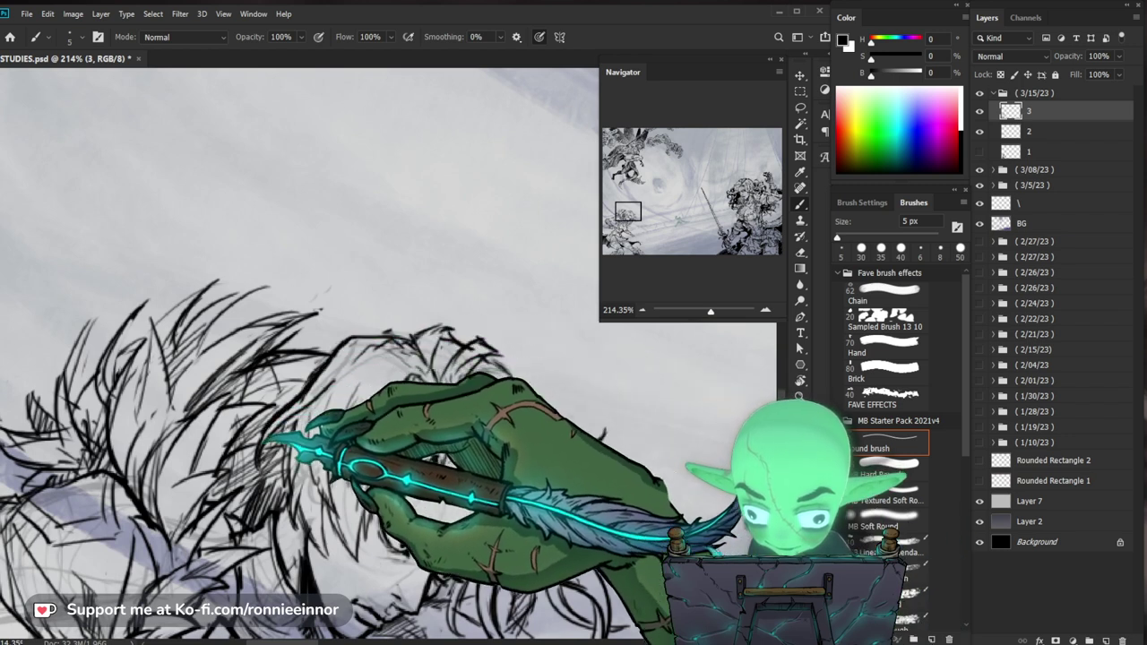
{"action": "left_click_drag", "start_coordinate": [273, 421], "coordinate": [224, 363]}
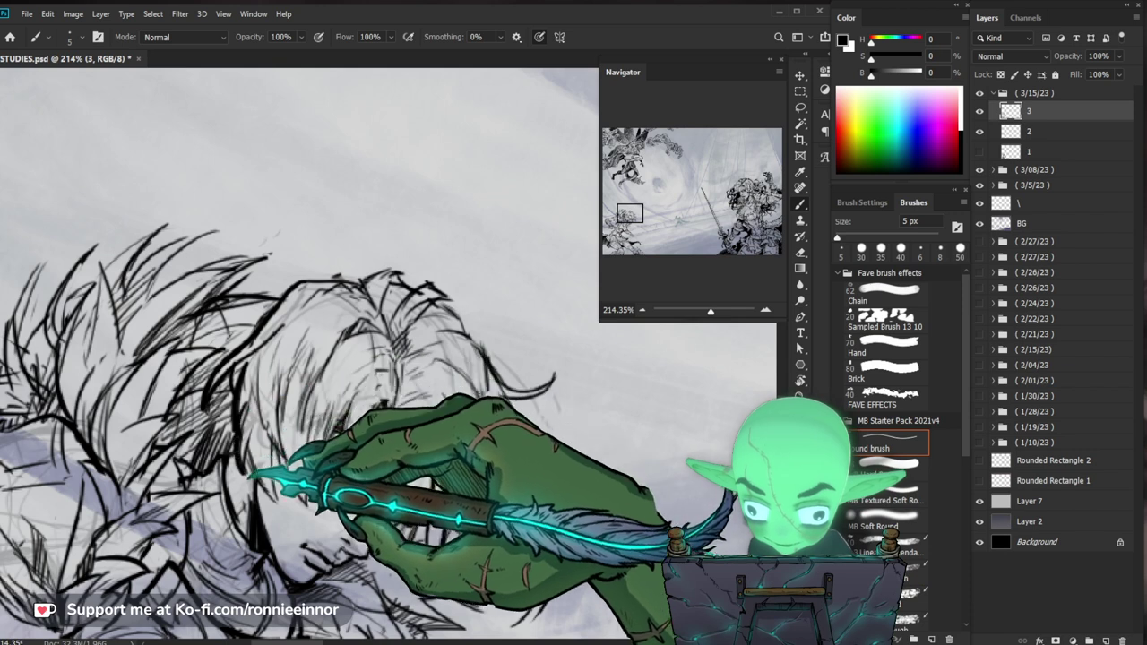
{"action": "key", "text": "z"}
{"action": "left_click_drag", "start_coordinate": [341, 430], "coordinate": [269, 430]}
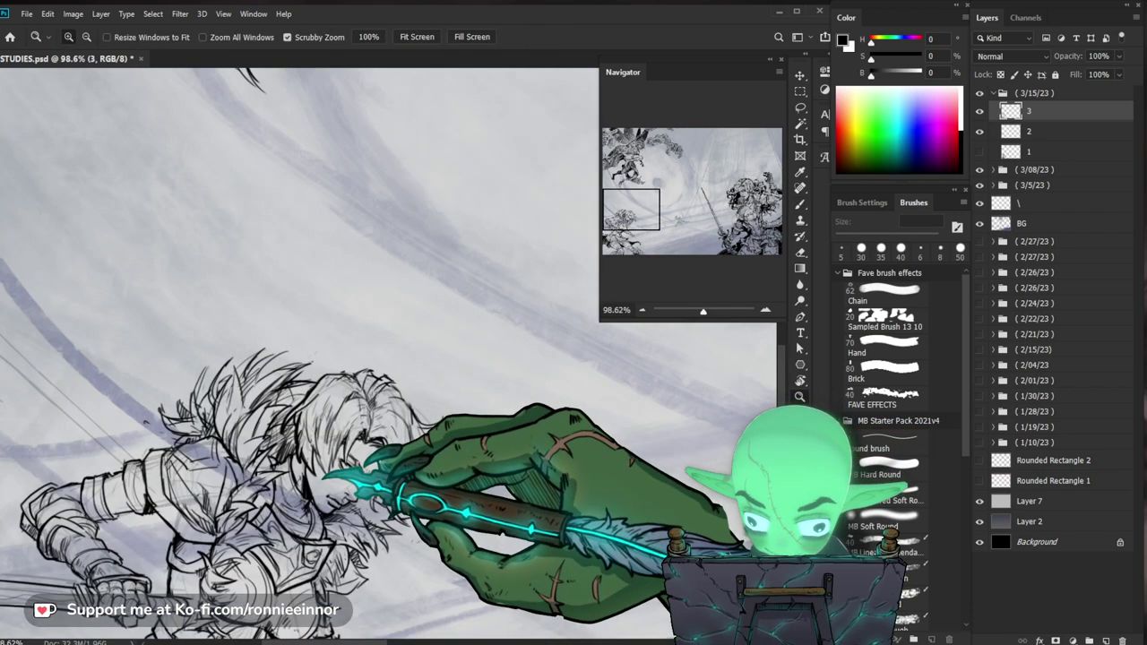
{"action": "left_click_drag", "start_coordinate": [369, 482], "coordinate": [430, 482]}
{"action": "key", "text": "b"}
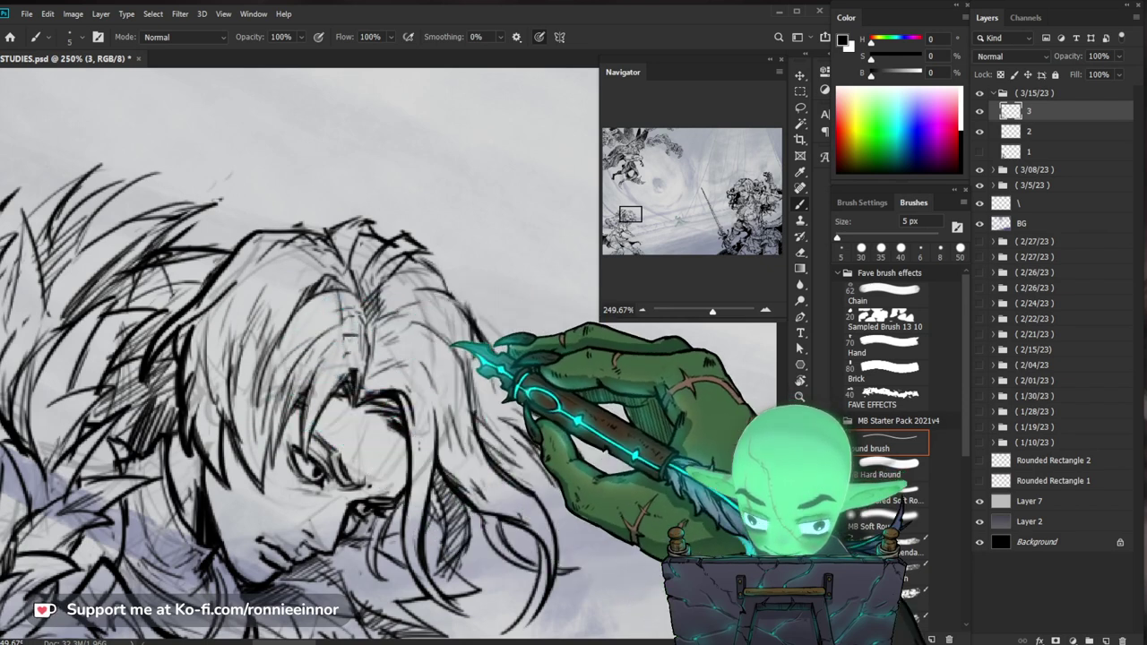
Sharpen the fine strands and facial features beside her face at around 230%
{"action": "key", "text": "ctrl+space"}
{"action": "left_click_drag", "start_coordinate": [399, 314], "coordinate": [380, 312]}
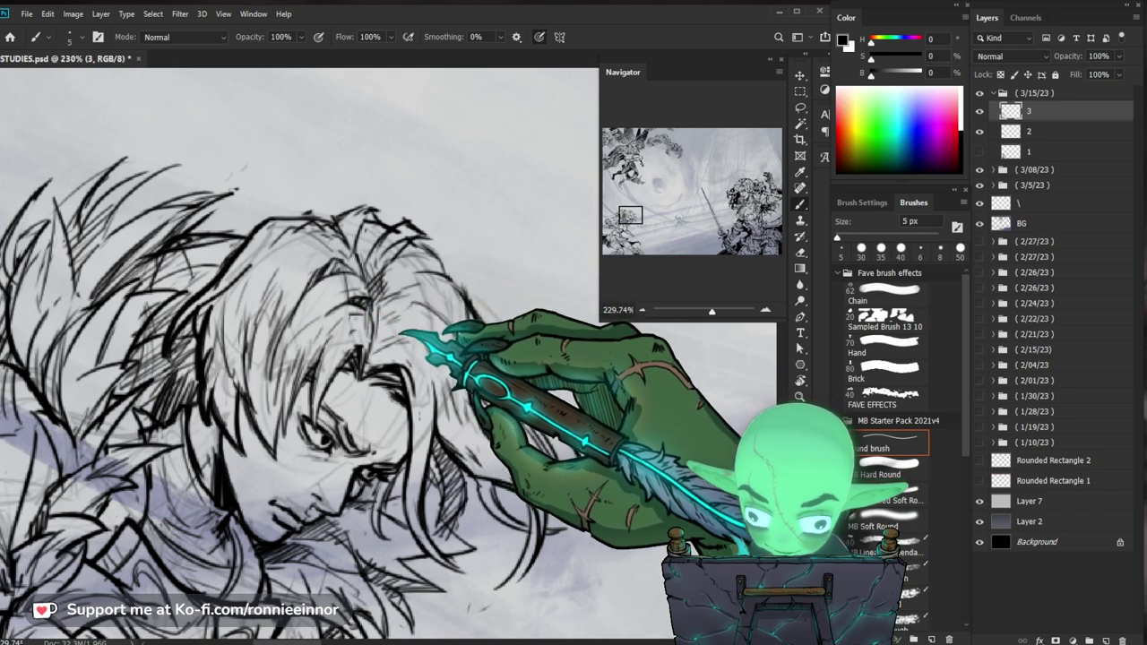
{"action": "left_click_drag", "start_coordinate": [385, 322], "coordinate": [354, 269]}
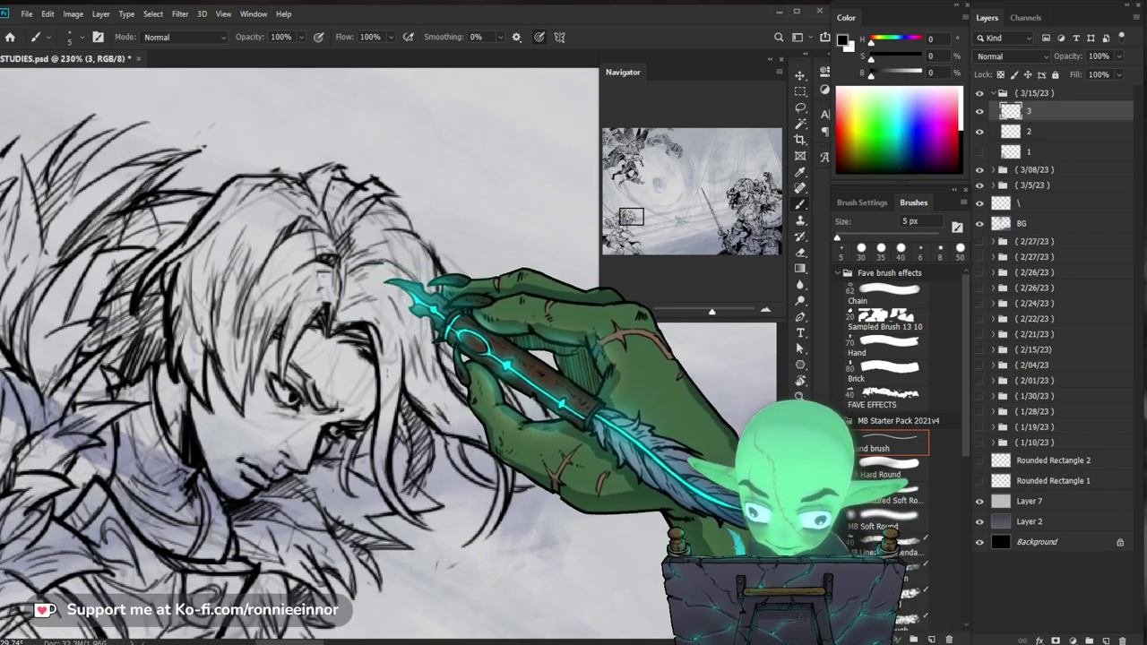
{"action": "scroll", "coordinate": [358, 359], "scroll_direction": "down", "scroll_amount": 2}
{"action": "scroll", "coordinate": [359, 359], "scroll_direction": "up", "scroll_amount": 3}
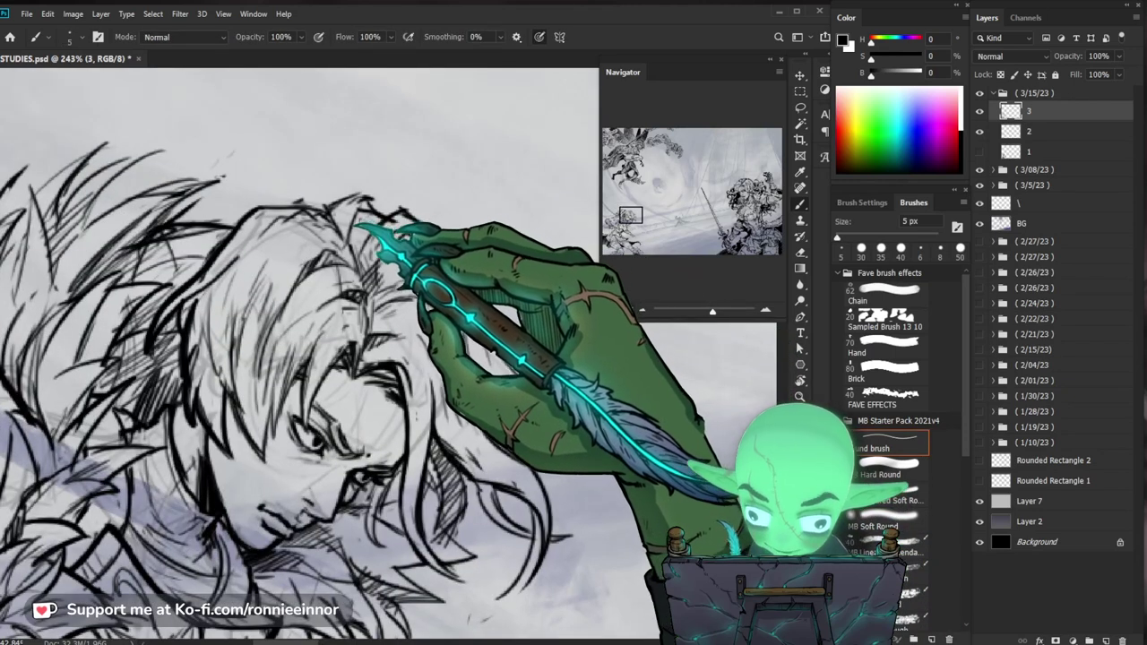
{"action": "scroll", "coordinate": [430, 224], "scroll_direction": "down", "scroll_amount": 5}
{"action": "scroll", "coordinate": [385, 314], "scroll_direction": "down", "scroll_amount": 3}
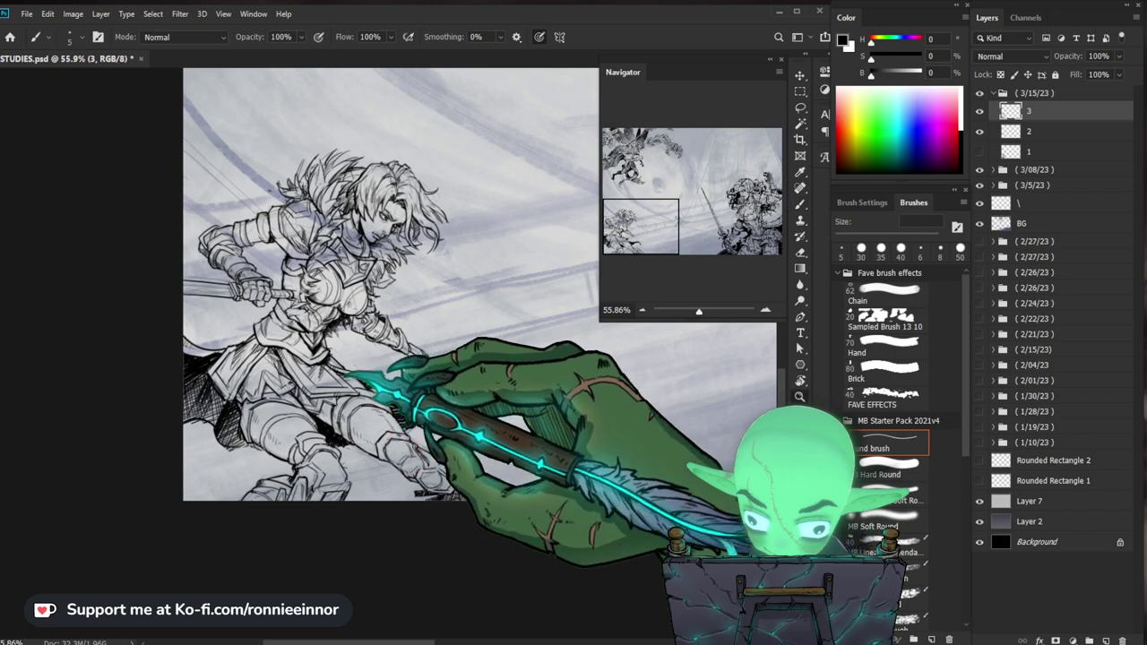
Touch up the chest and waist armour and skirt folds, then review the inked figure
{"action": "scroll", "coordinate": [307, 346], "scroll_direction": "up", "scroll_amount": 5}
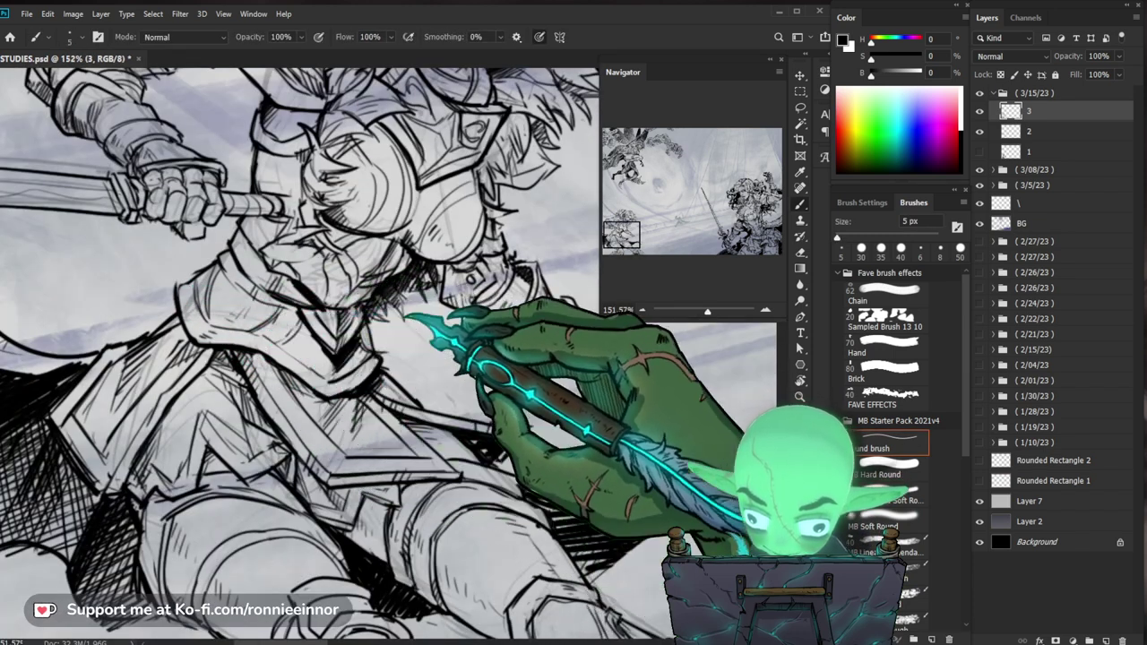
{"action": "left_click_drag", "start_coordinate": [359, 313], "coordinate": [404, 350]}
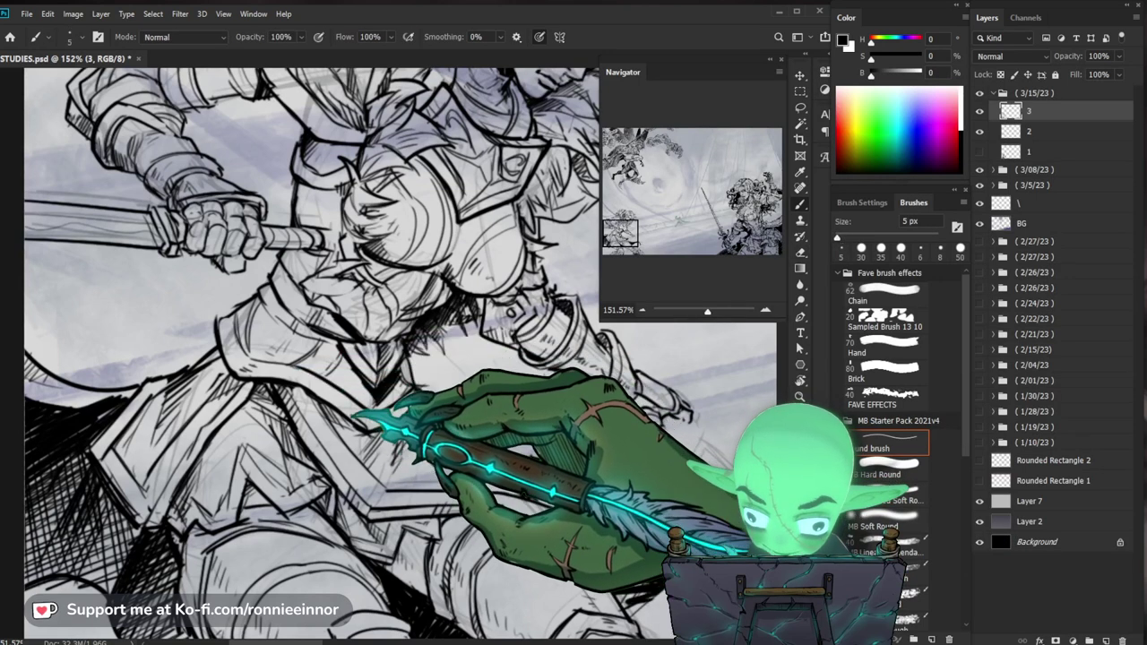
{"action": "key", "text": "z"}
{"action": "left_click_drag", "start_coordinate": [327, 272], "coordinate": [256, 271]}
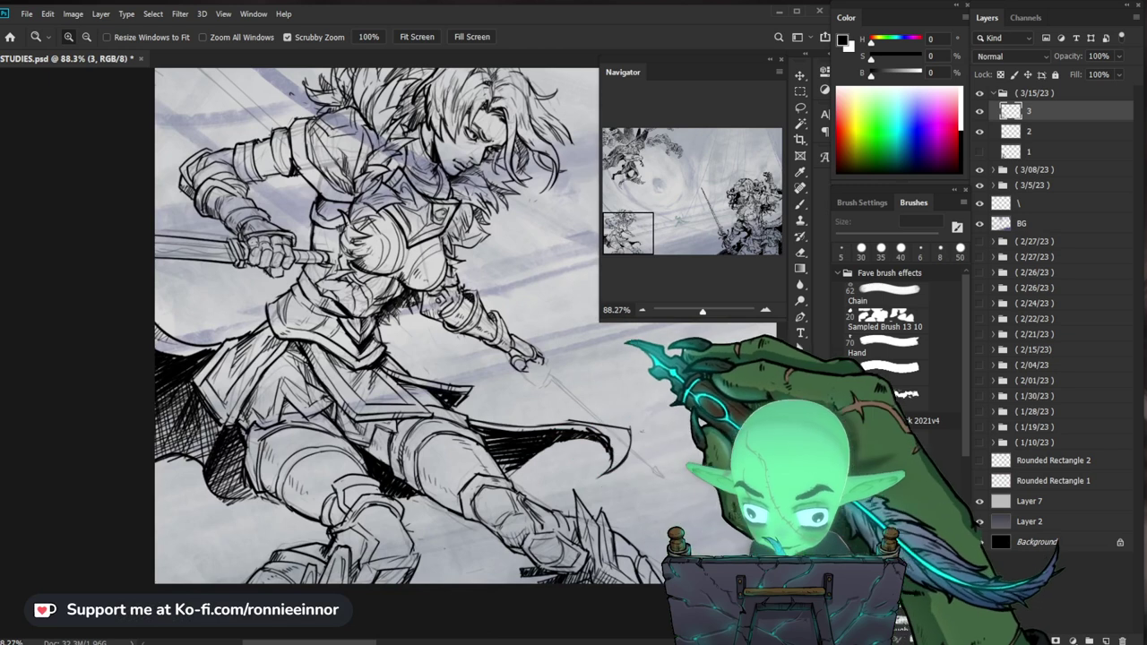
{"action": "left_click_drag", "start_coordinate": [281, 463], "coordinate": [323, 463]}
{"action": "key", "text": "b"}
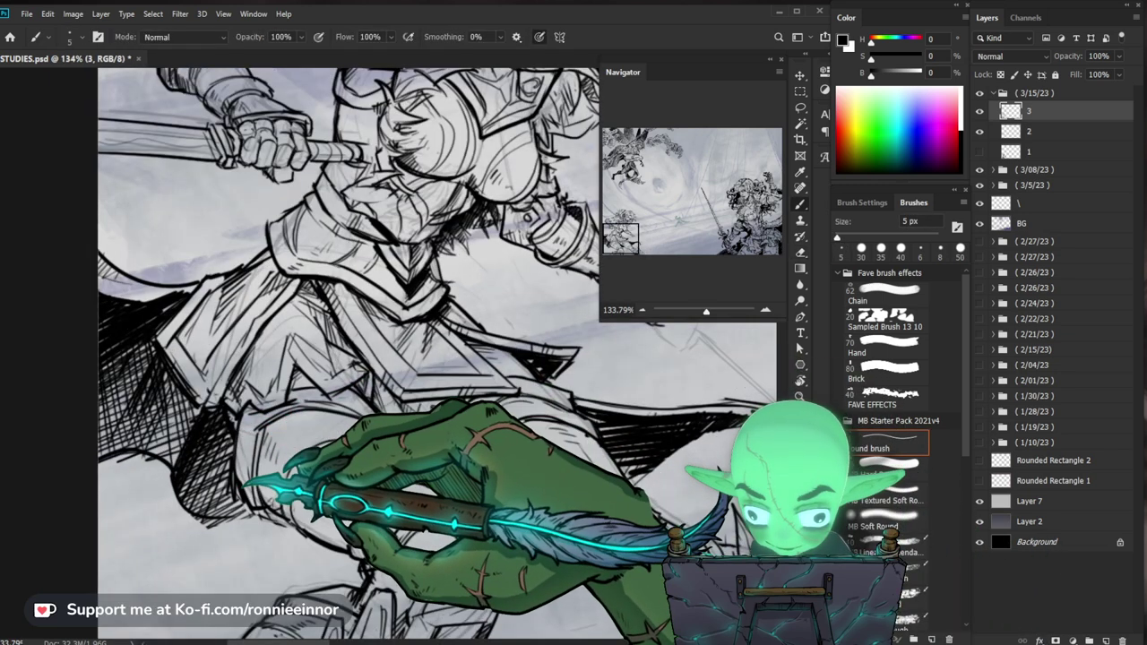
{"action": "key", "text": "z"}
{"action": "left_click_drag", "start_coordinate": [359, 358], "coordinate": [296, 359]}
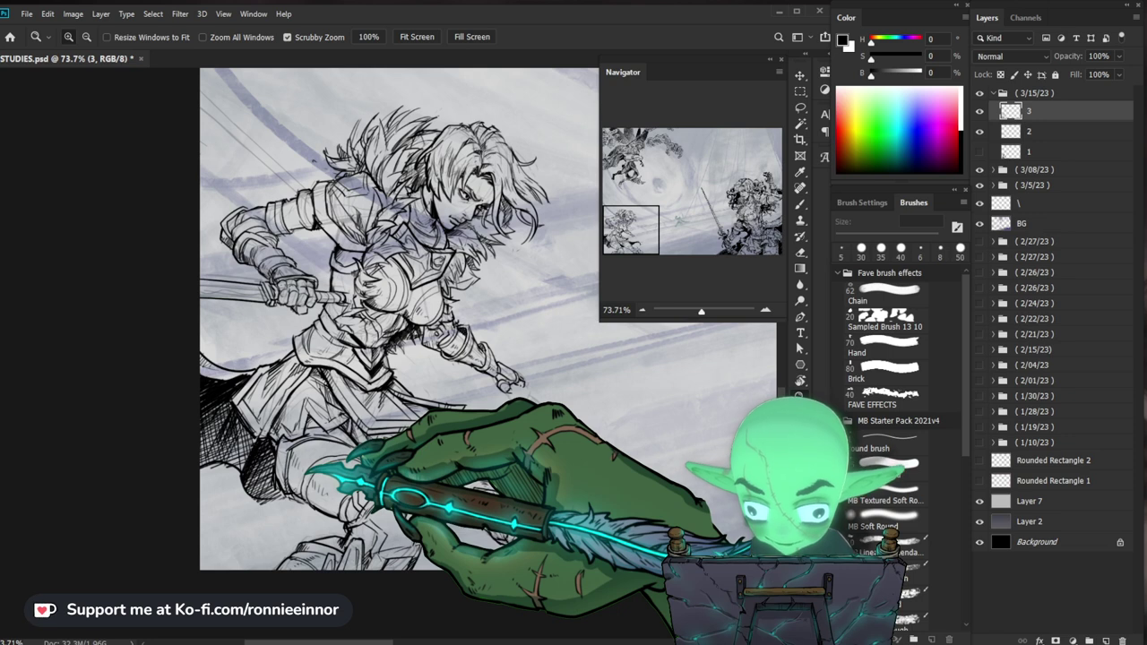
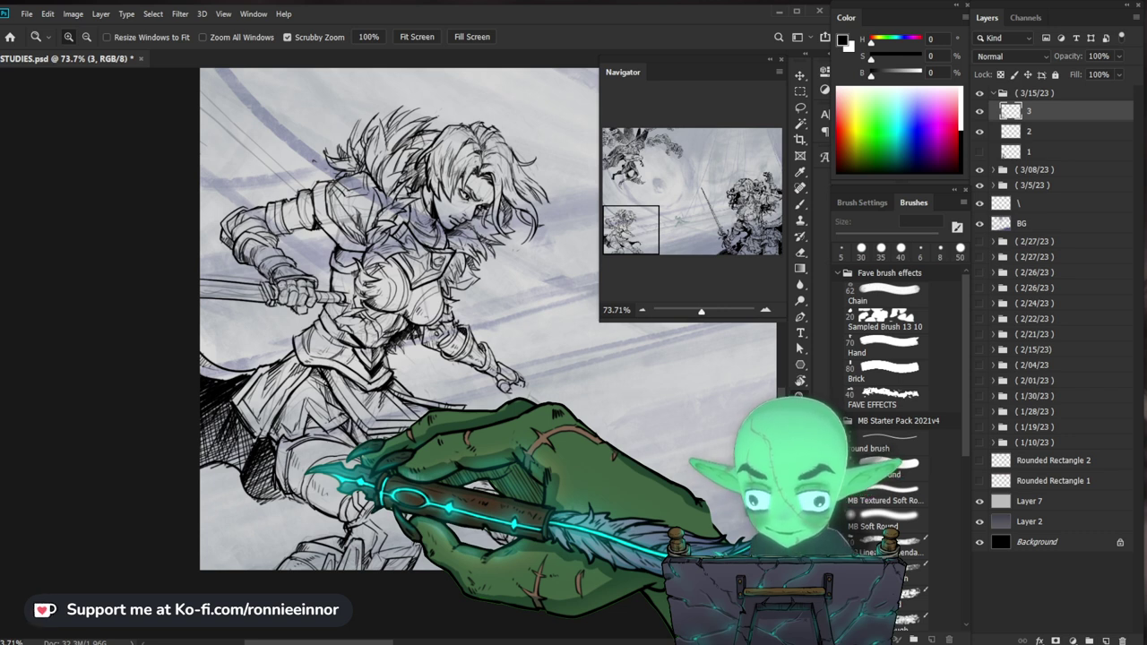
Ink the sword hand and outstretched hand with the 5 px brush
{"action": "left_click_drag", "start_coordinate": [363, 278], "coordinate": [404, 278]}
{"action": "key", "text": "b"}
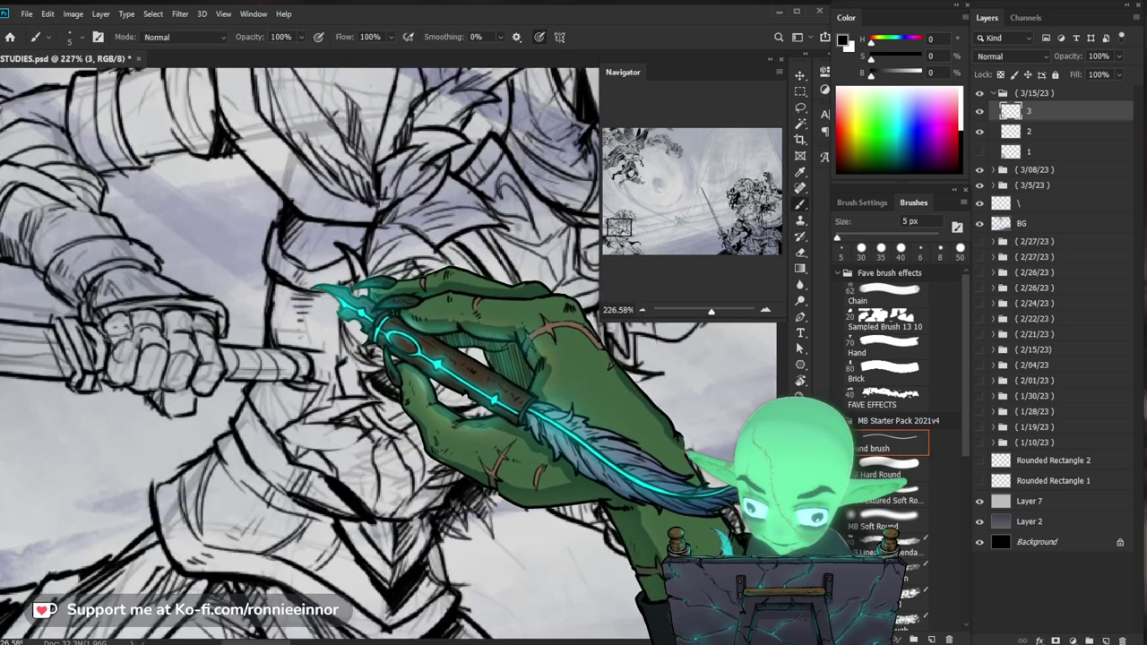
{"action": "key", "text": "z"}
{"action": "left_click_drag", "start_coordinate": [313, 288], "coordinate": [224, 289]}
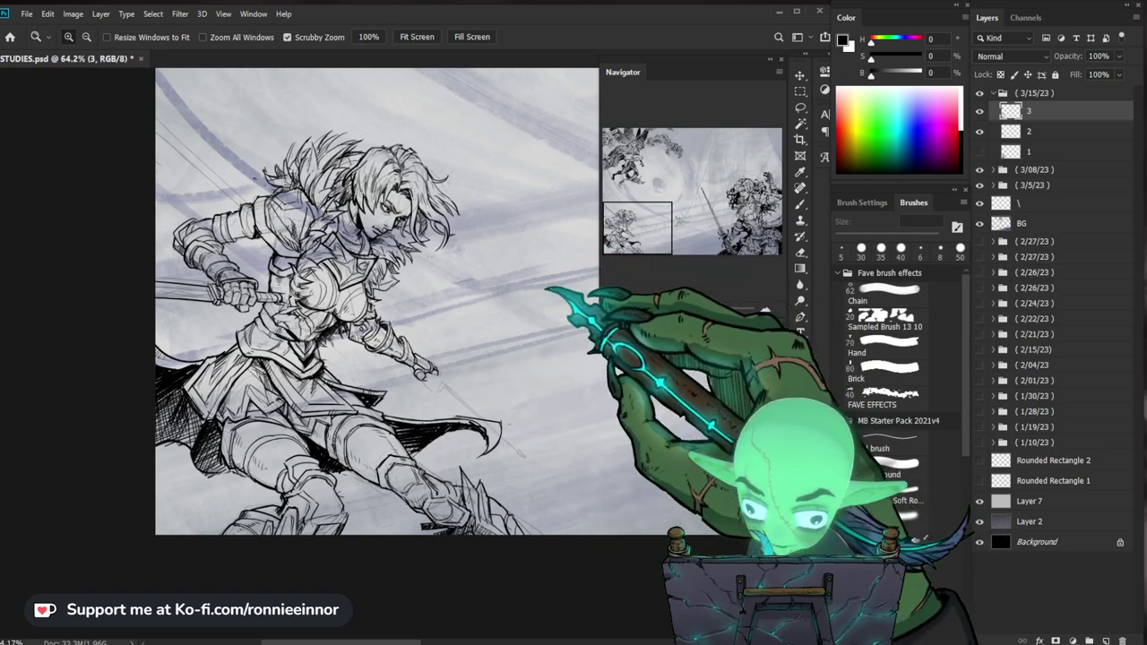
{"action": "left_click_drag", "start_coordinate": [434, 349], "coordinate": [519, 349]}
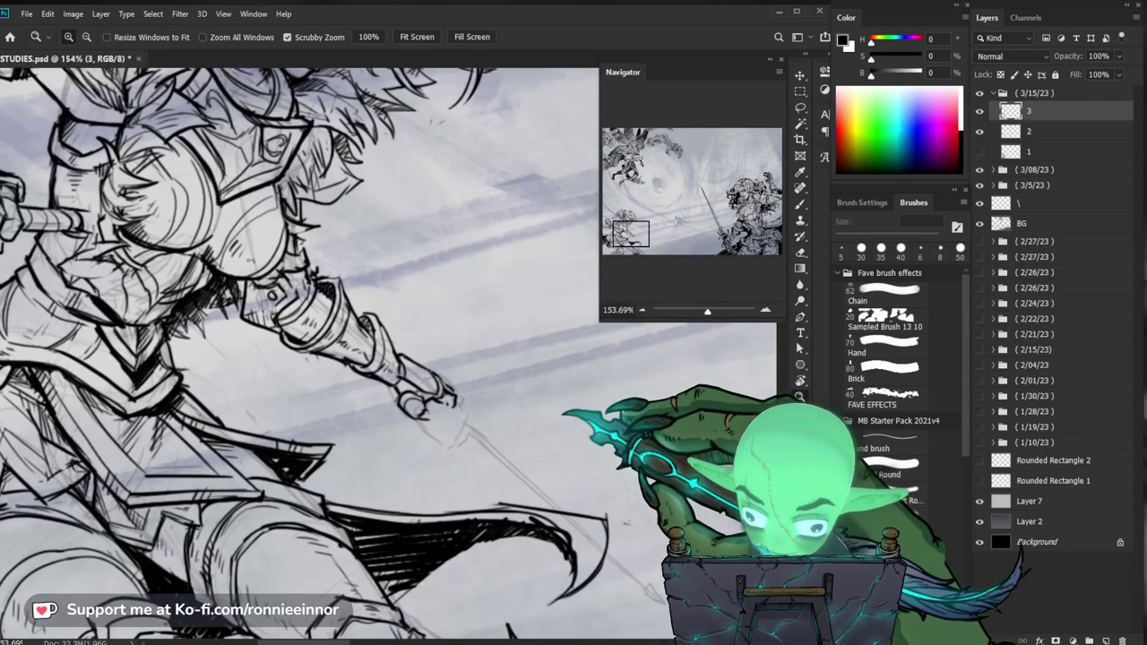
{"action": "left_click_drag", "start_coordinate": [412, 399], "coordinate": [466, 399]}
{"action": "key", "text": "b"}
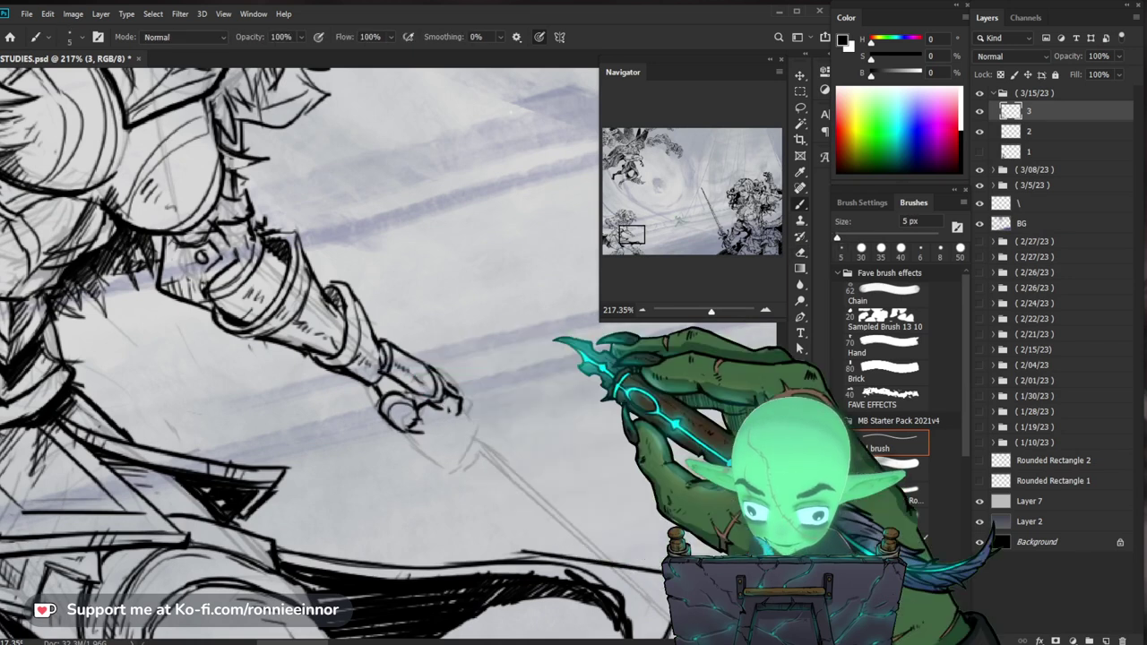
{"action": "left_click_drag", "start_coordinate": [502, 372], "coordinate": [547, 372]}
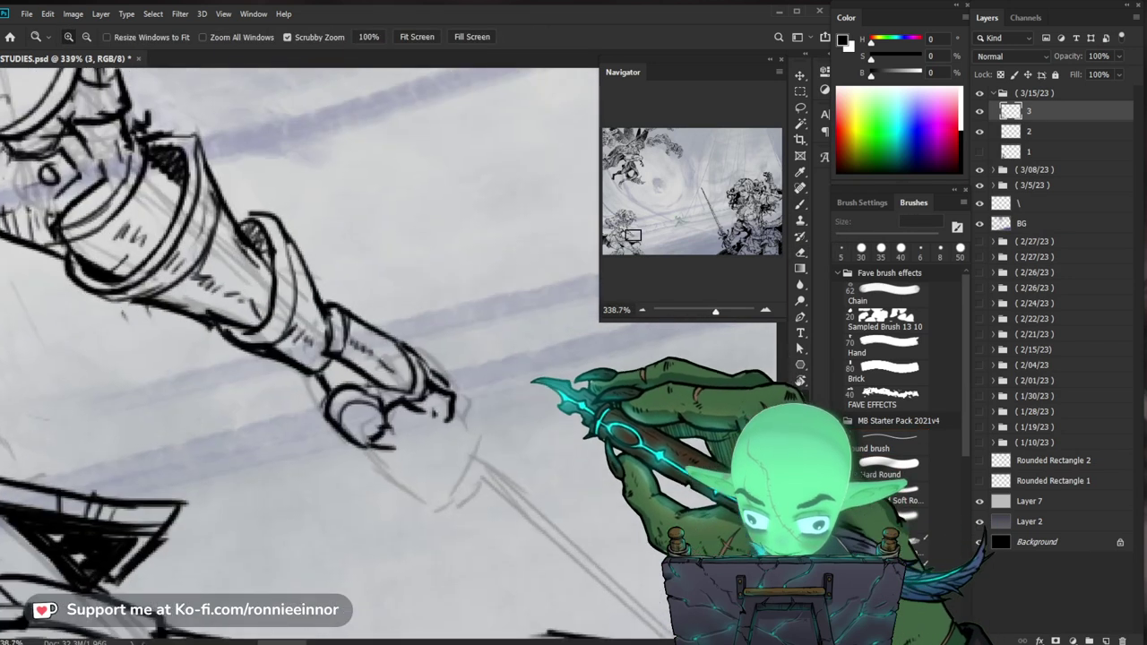
Erase stray strokes on the outstretched hand and re-ink the arm near the spear
{"action": "key", "text": "e"}
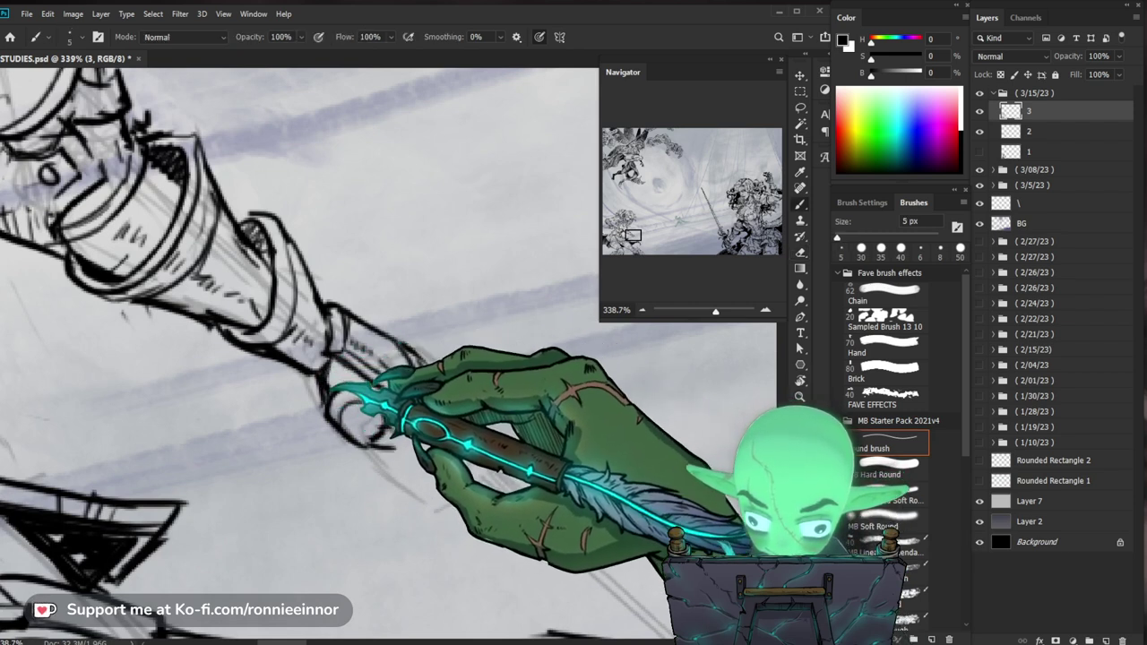
{"action": "key", "text": "z"}
{"action": "left_click_drag", "start_coordinate": [342, 359], "coordinate": [402, 386]}
{"action": "key", "text": "b"}
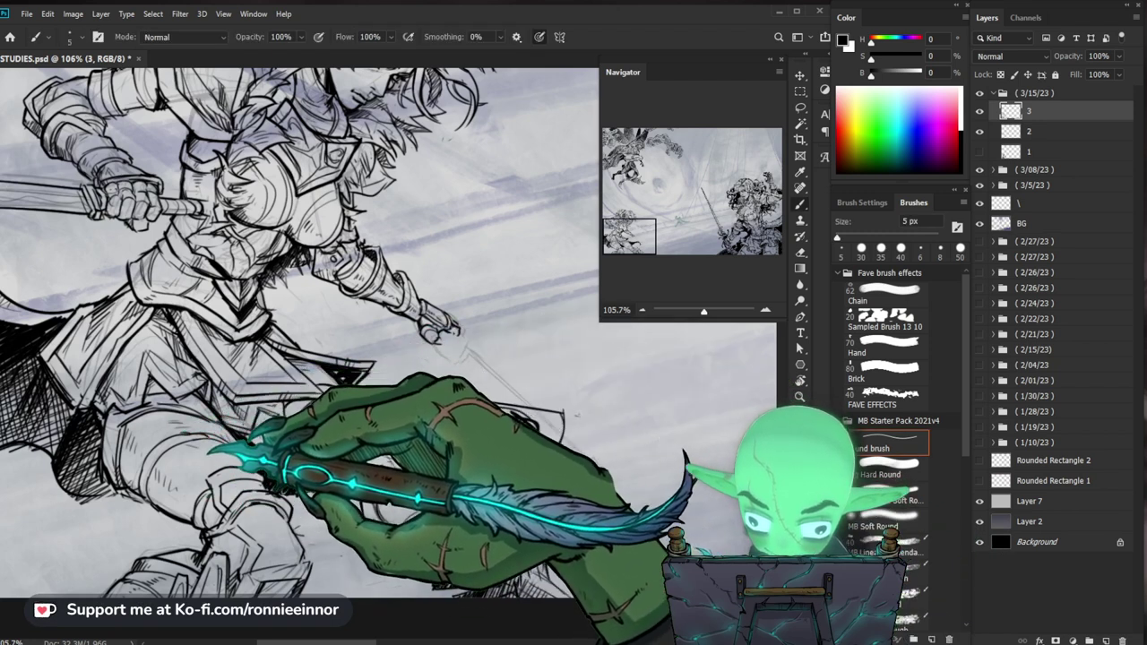
{"action": "key", "text": "z"}
Ink and clean up the skirt, legs, lower armor and torso lines
{"action": "left_click_drag", "start_coordinate": [269, 358], "coordinate": [305, 358]}
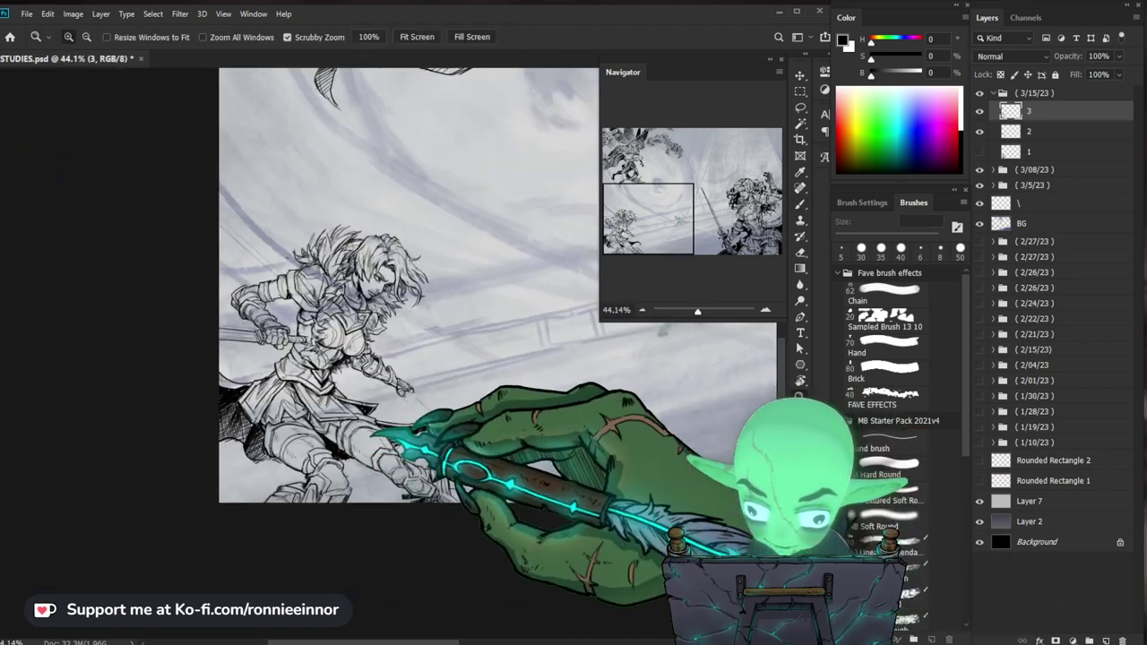
{"action": "key", "text": "b"}
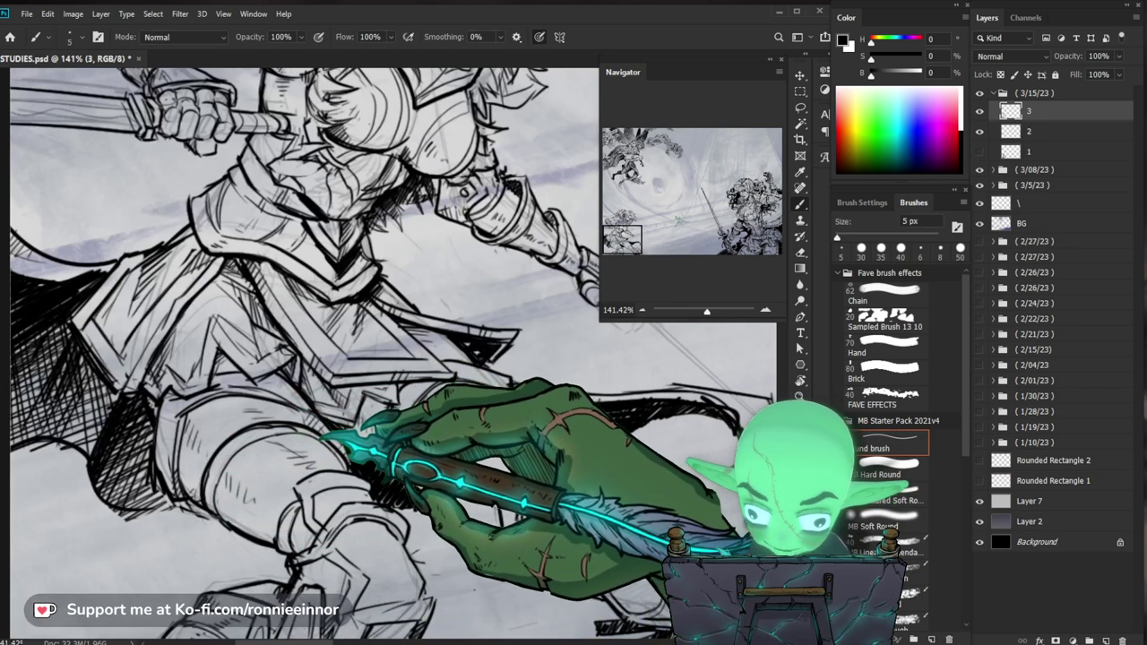
{"action": "left_click_drag", "start_coordinate": [385, 358], "coordinate": [418, 339]}
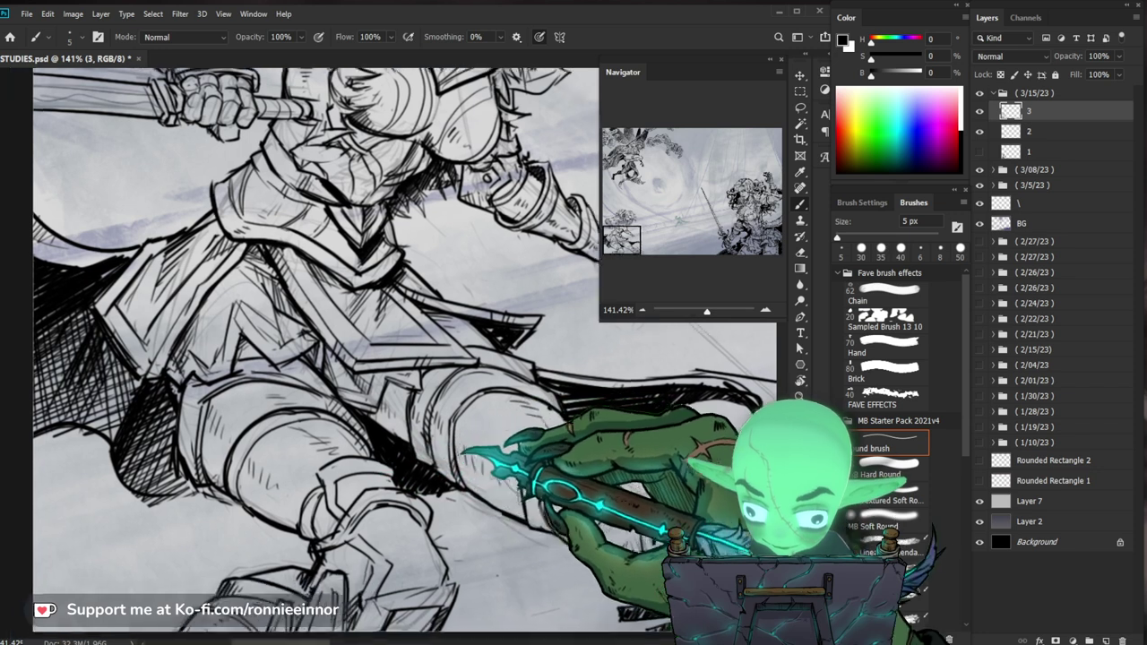
{"action": "key", "text": "e"}
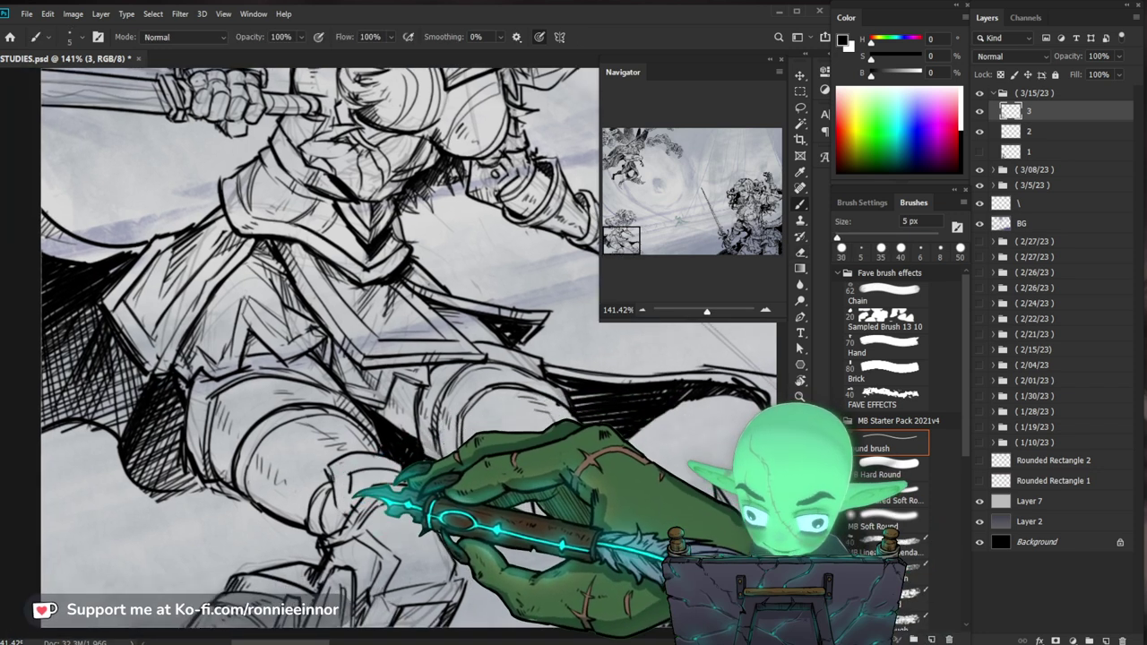
{"action": "left_click_drag", "start_coordinate": [386, 358], "coordinate": [300, 327]}
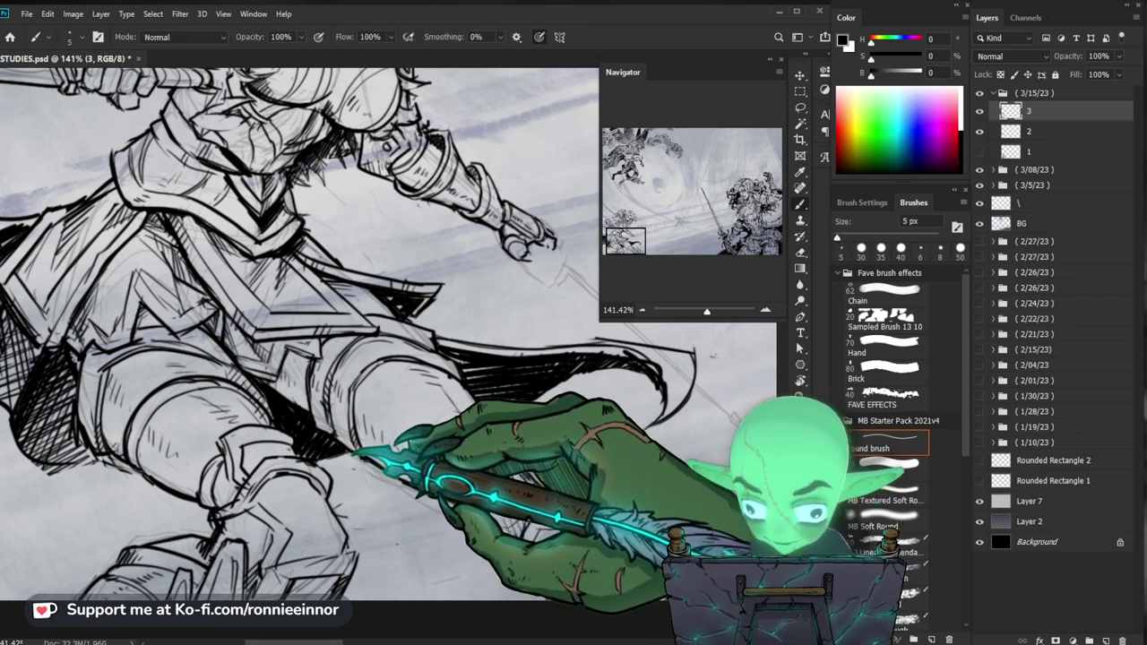
{"action": "left_click_drag", "start_coordinate": [444, 452], "coordinate": [242, 439]}
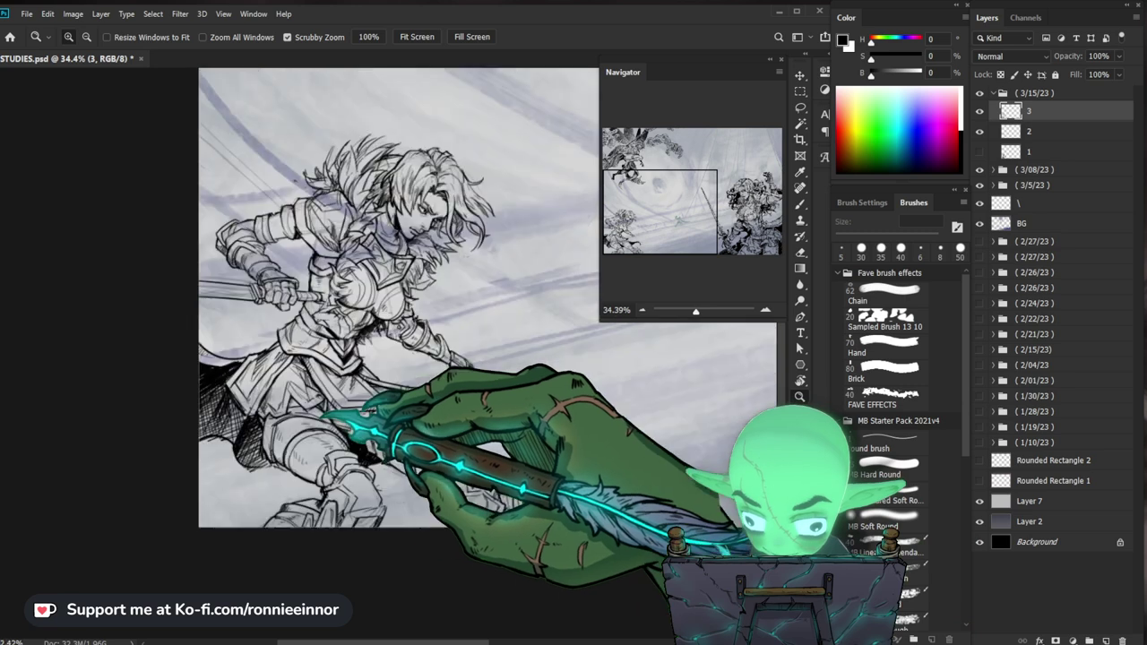
{"action": "key", "text": "e"}
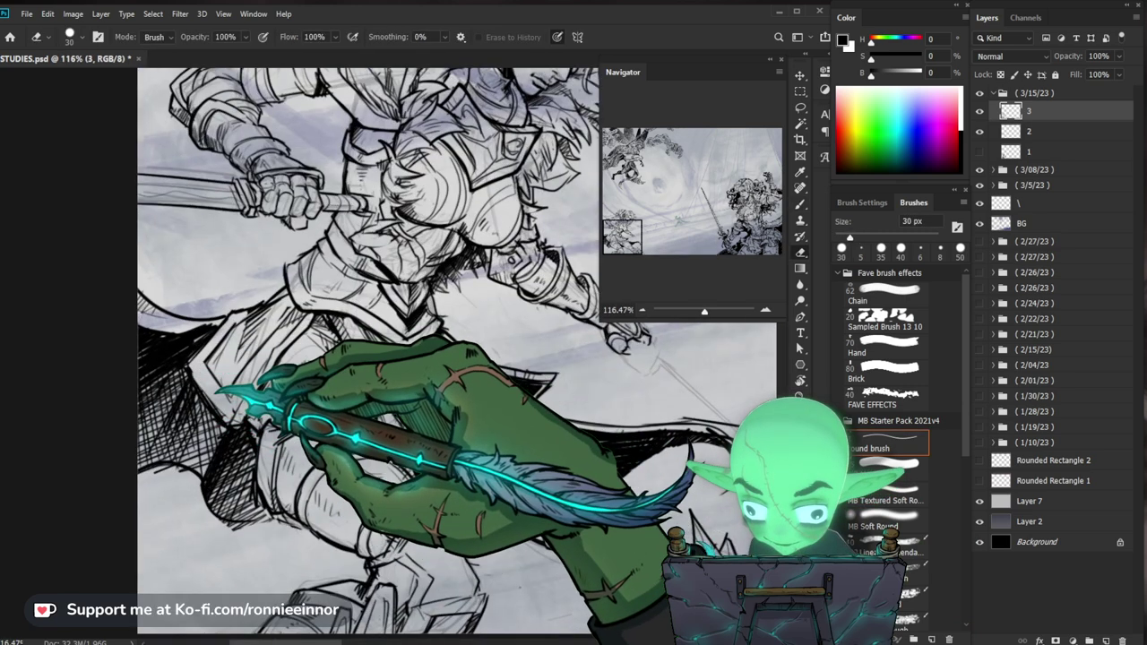
{"action": "key", "text": "b"}
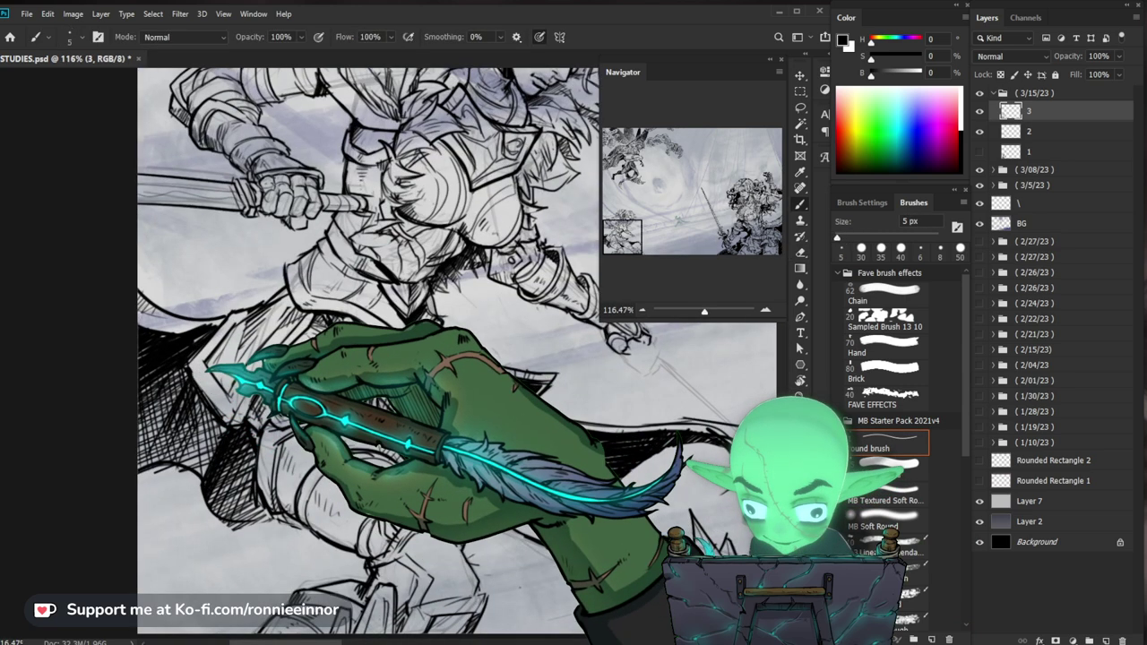
{"action": "key", "text": "e"}
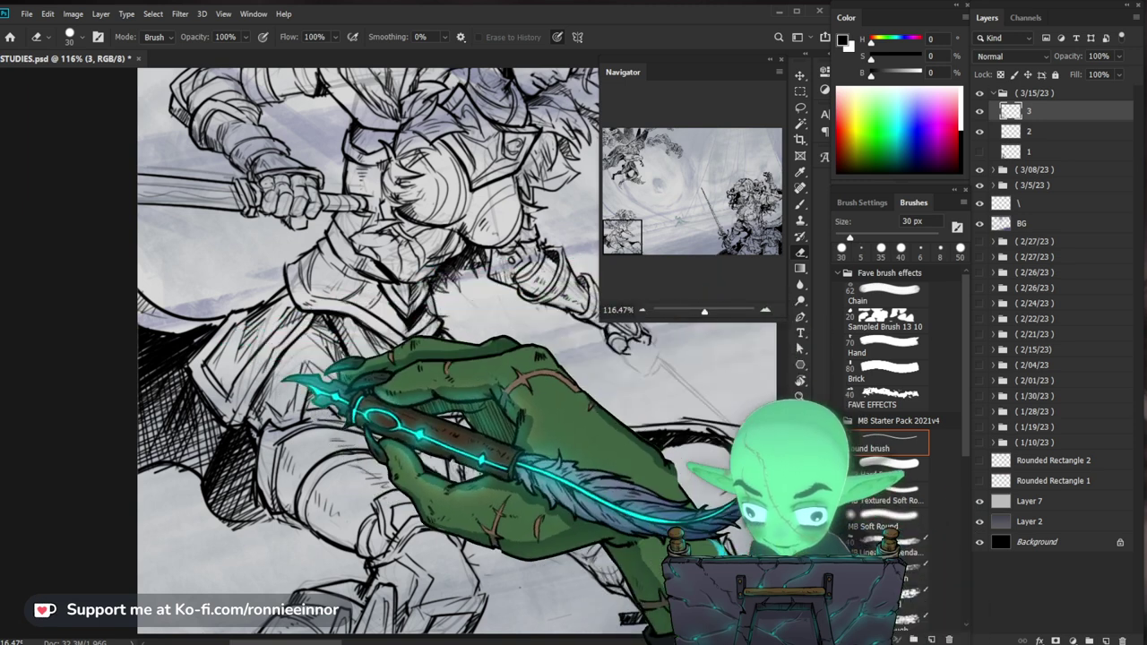
{"action": "scroll", "coordinate": [455, 356], "scroll_direction": "up", "scroll_amount": 1}
Touch up the sword hand lines, then bring the swordswoman's face into close view
{"action": "key", "text": "b"}
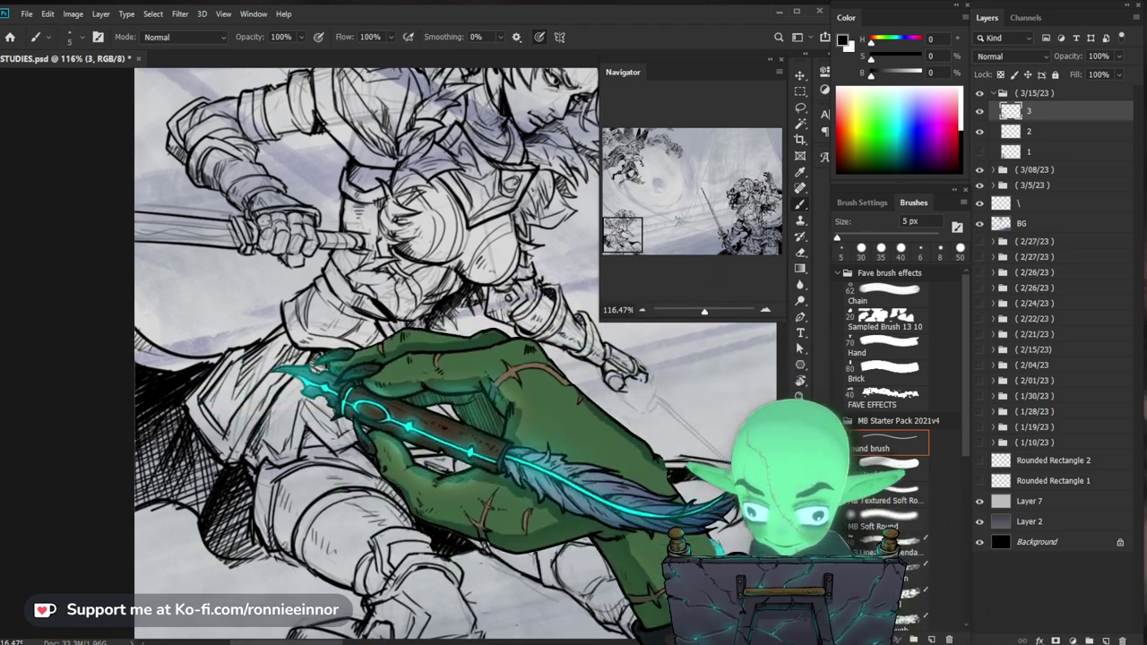
{"action": "key", "text": "z"}
{"action": "left_click_drag", "start_coordinate": [403, 269], "coordinate": [466, 269]}
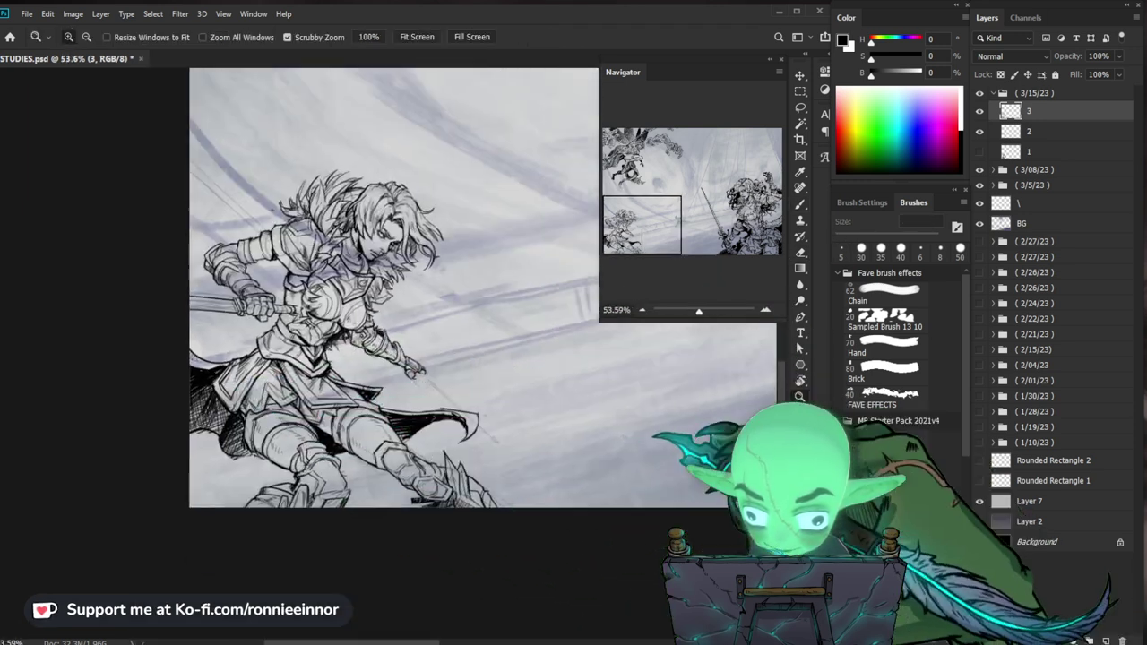
{"action": "key", "text": "b"}
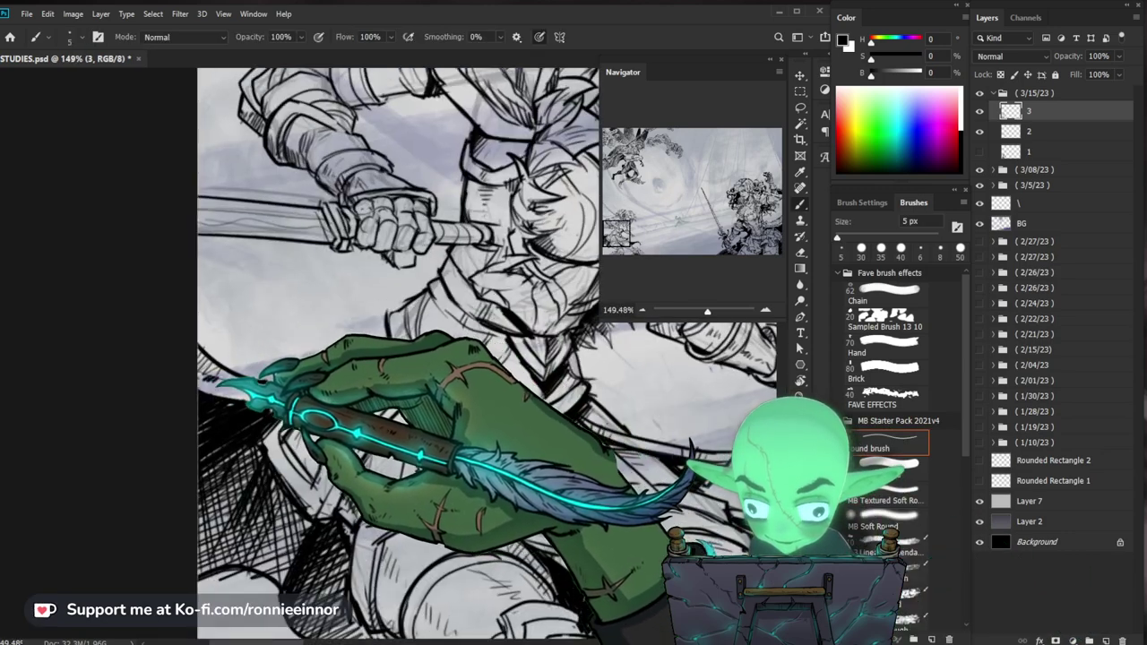
{"action": "key", "text": "z"}
{"action": "left_click_drag", "start_coordinate": [403, 358], "coordinate": [313, 358]}
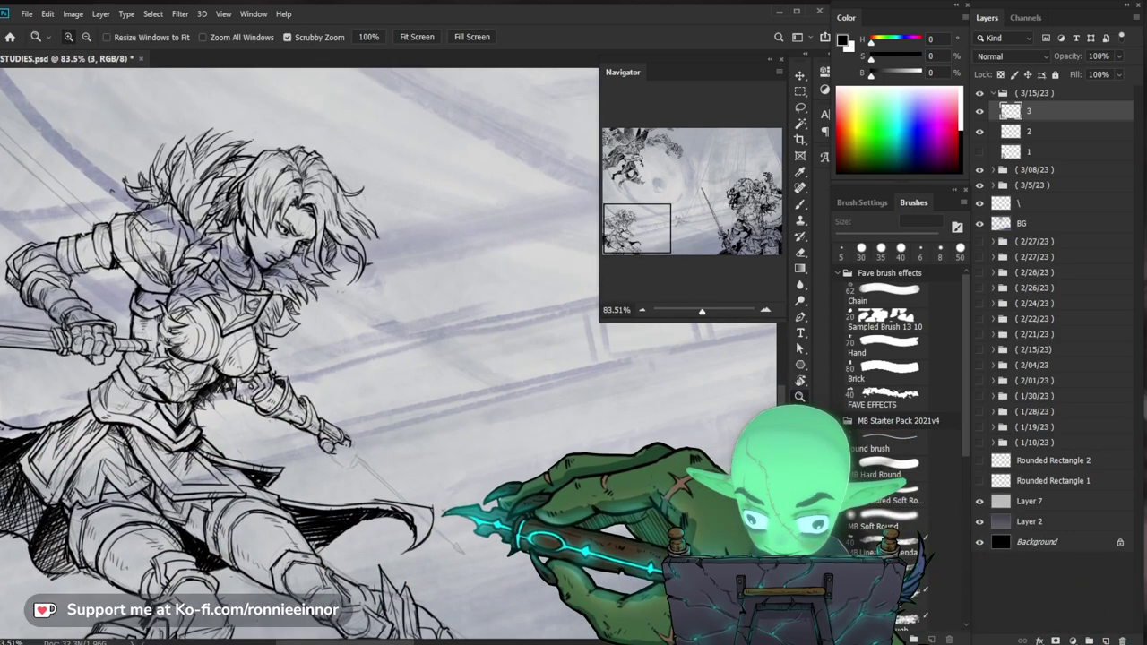
{"action": "left_click_drag", "start_coordinate": [299, 195], "coordinate": [389, 194]}
{"action": "key", "text": "b"}
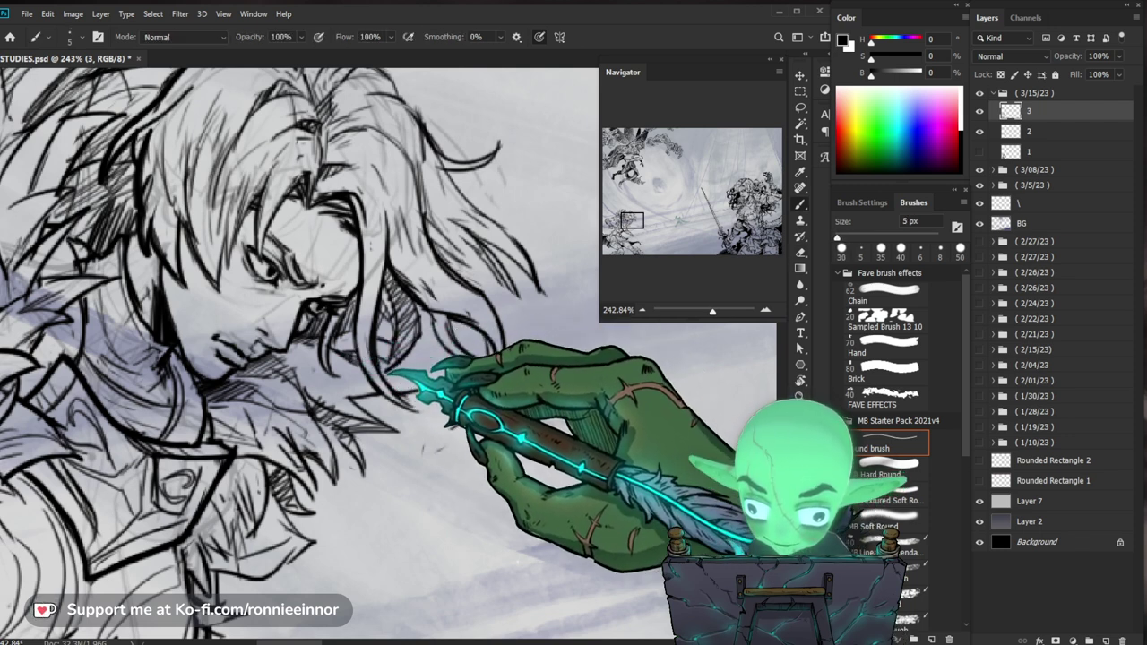
Redraw the face and hair lines with the 5 px brush, erasing stray marks
{"action": "scroll", "coordinate": [484, 278], "scroll_direction": "down", "scroll_amount": 2}
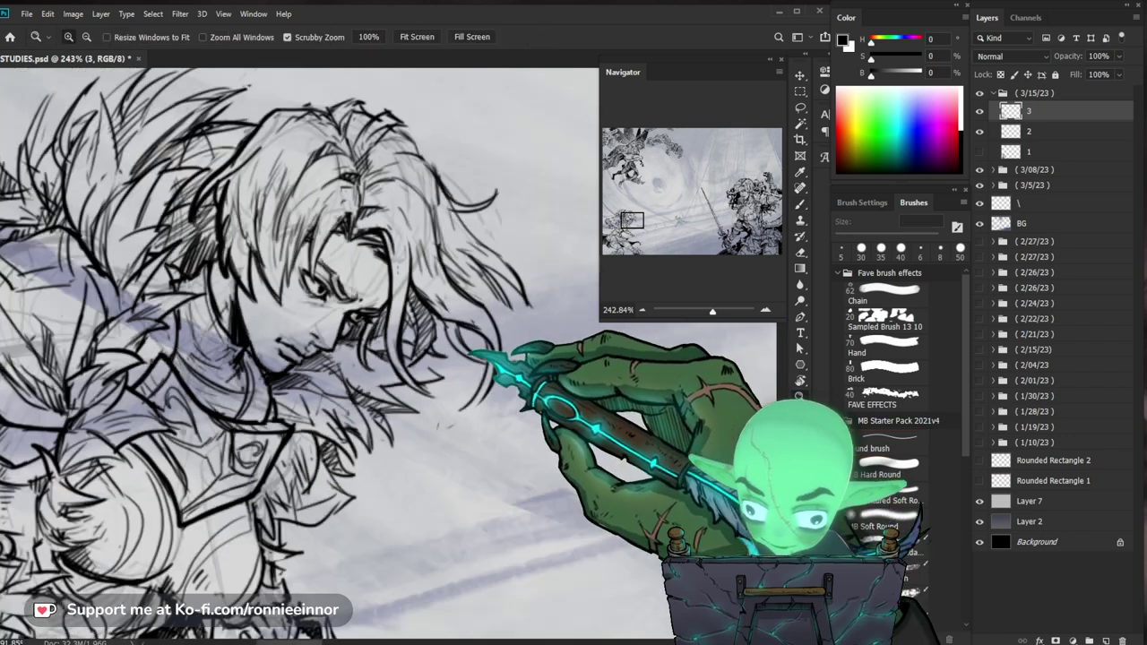
{"action": "scroll", "coordinate": [484, 278], "scroll_direction": "down", "scroll_amount": 1}
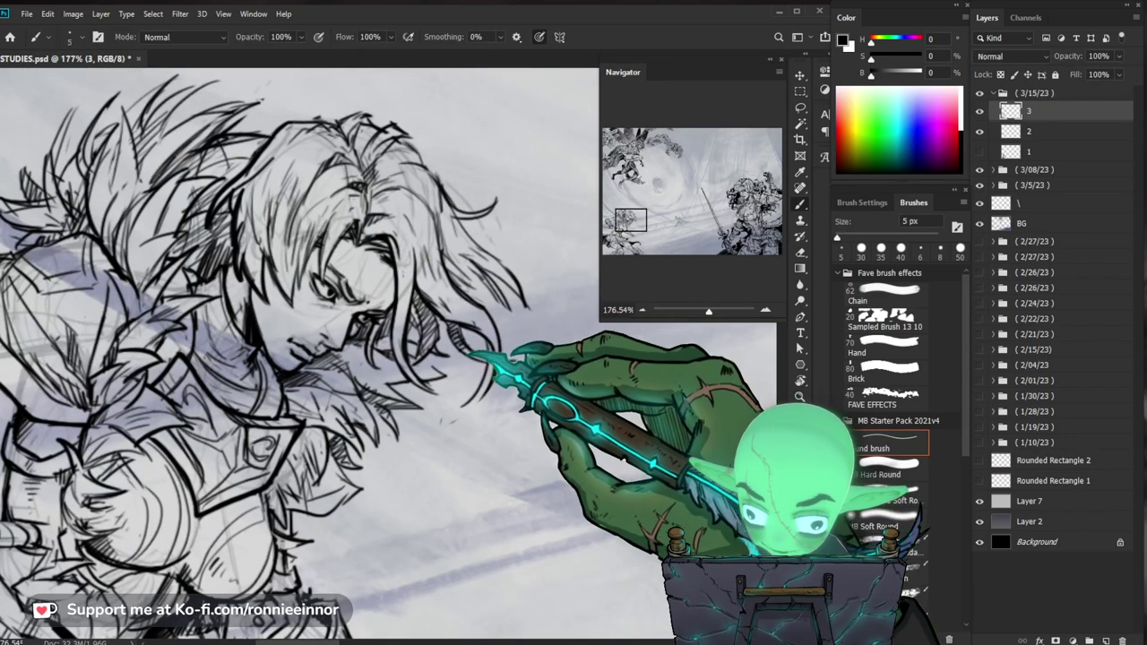
{"action": "left_click_drag", "start_coordinate": [358, 314], "coordinate": [332, 358]}
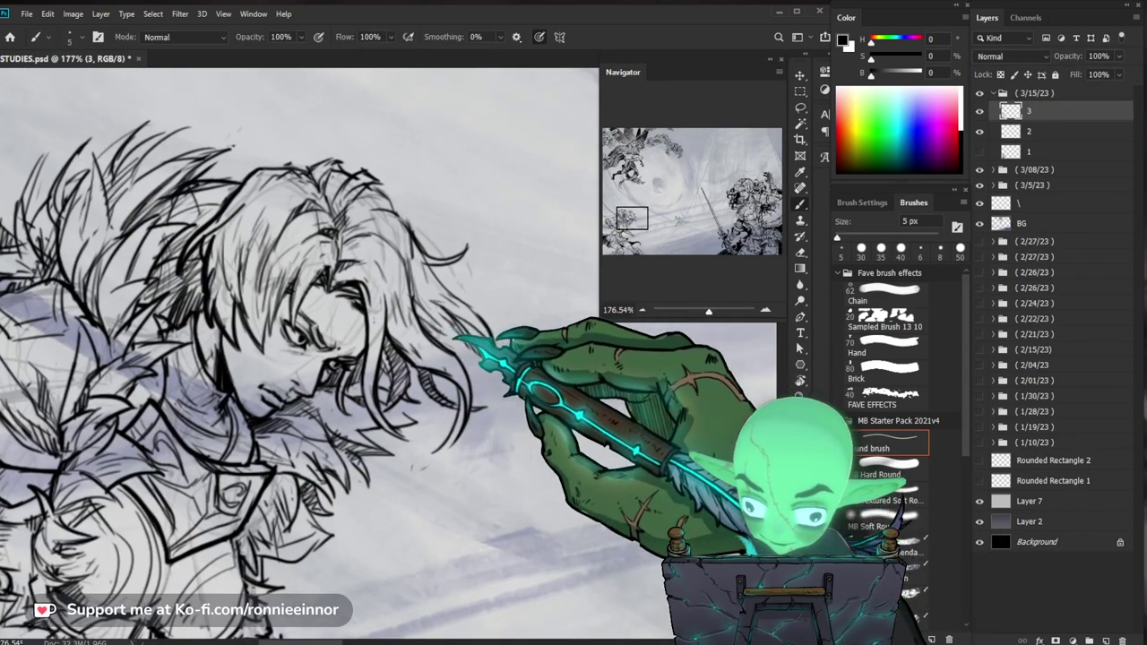
{"action": "key", "text": "b"}
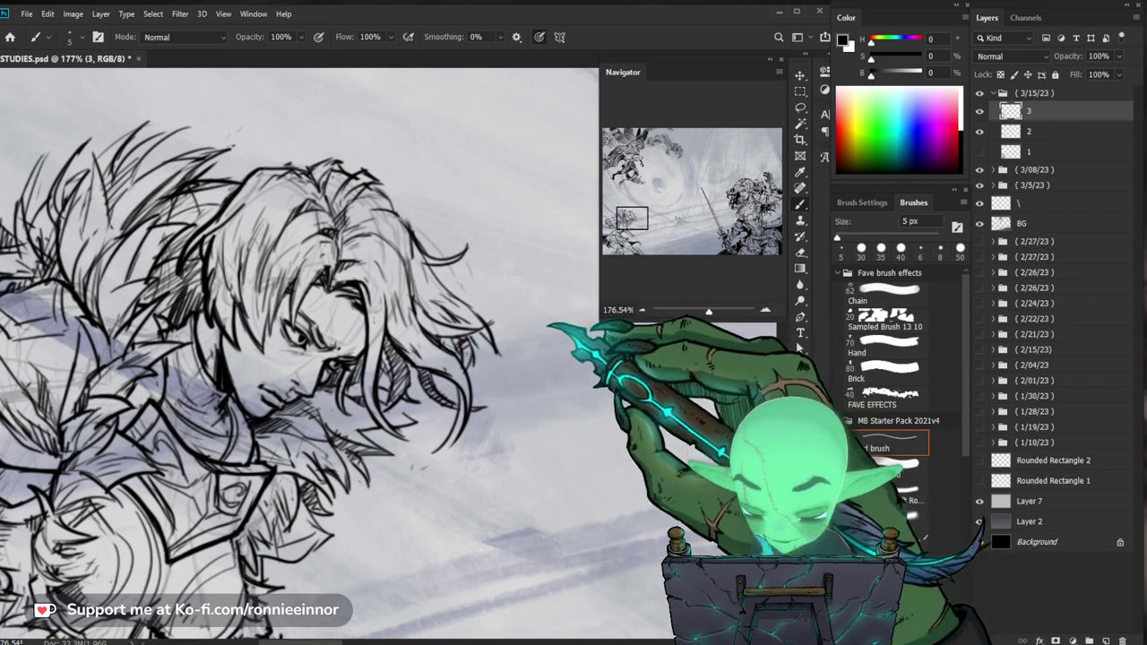
{"action": "key", "text": "z"}
{"action": "left_click_drag", "start_coordinate": [358, 359], "coordinate": [269, 358]}
{"action": "left_click_drag", "start_coordinate": [556, 327], "coordinate": [628, 327]}
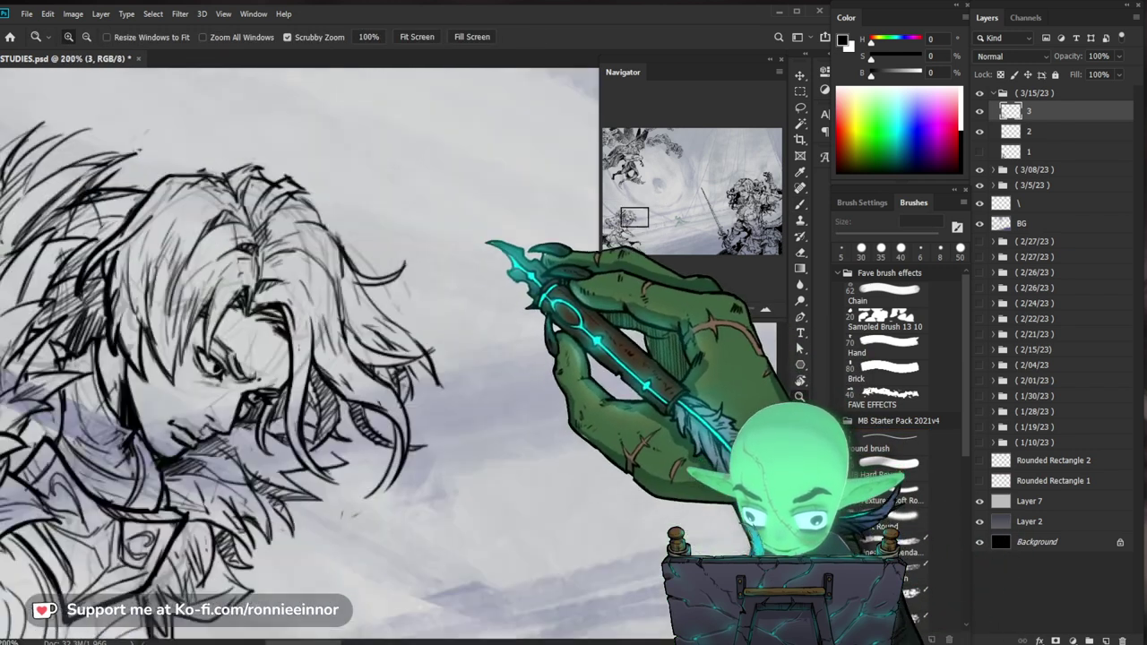
{"action": "key", "text": "e"}
{"action": "key", "text": "b"}
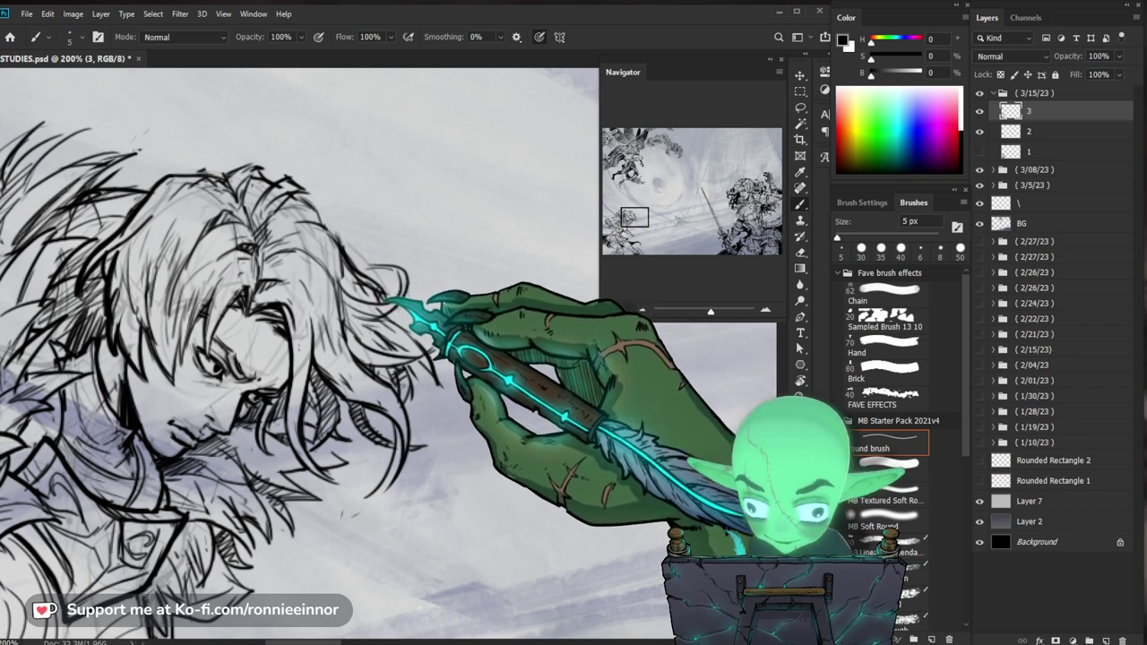
Review the whole armored figure and battle scene, focusing on the lower-left figure
{"action": "key", "text": "z"}
{"action": "mouse_move", "coordinate": [413, 367]}
{"action": "left_mouse_down"}
{"action": "mouse_move", "coordinate": [359, 367]}
{"action": "mouse_move", "coordinate": [430, 340]}
{"action": "left_mouse_up"}
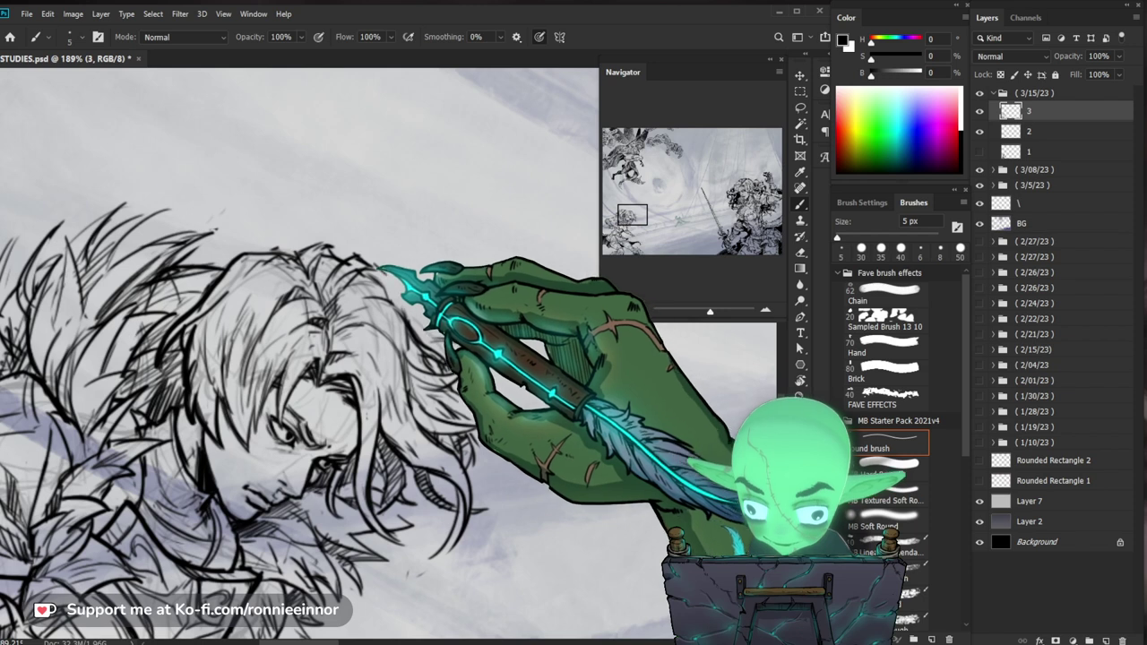
{"action": "mouse_move", "coordinate": [376, 358]}
{"action": "left_mouse_down"}
{"action": "mouse_move", "coordinate": [305, 359]}
{"action": "mouse_move", "coordinate": [377, 251]}
{"action": "left_mouse_up"}
{"action": "left_click_drag", "start_coordinate": [277, 511], "coordinate": [340, 511]}
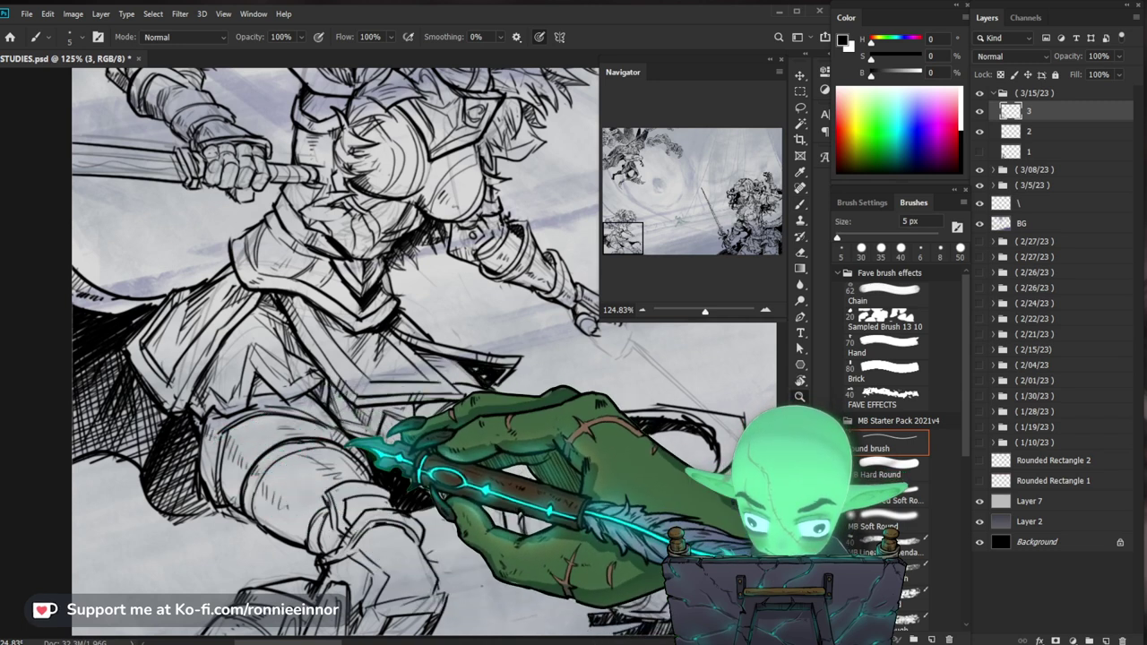
{"action": "key", "text": "z"}
{"action": "left_click_drag", "start_coordinate": [358, 448], "coordinate": [224, 448]}
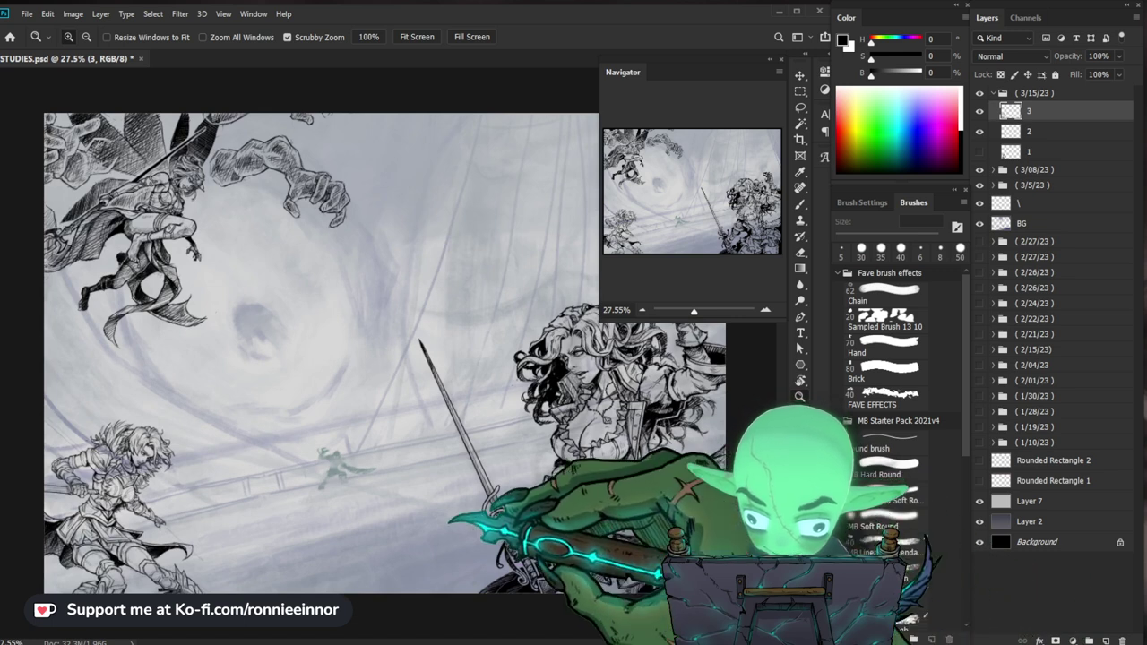
{"action": "left_click_drag", "start_coordinate": [268, 404], "coordinate": [359, 403]}
Create Layer 22 and draw one long straight vertical ink line down the canvas
{"action": "key", "text": "ctrl+shift+n"}
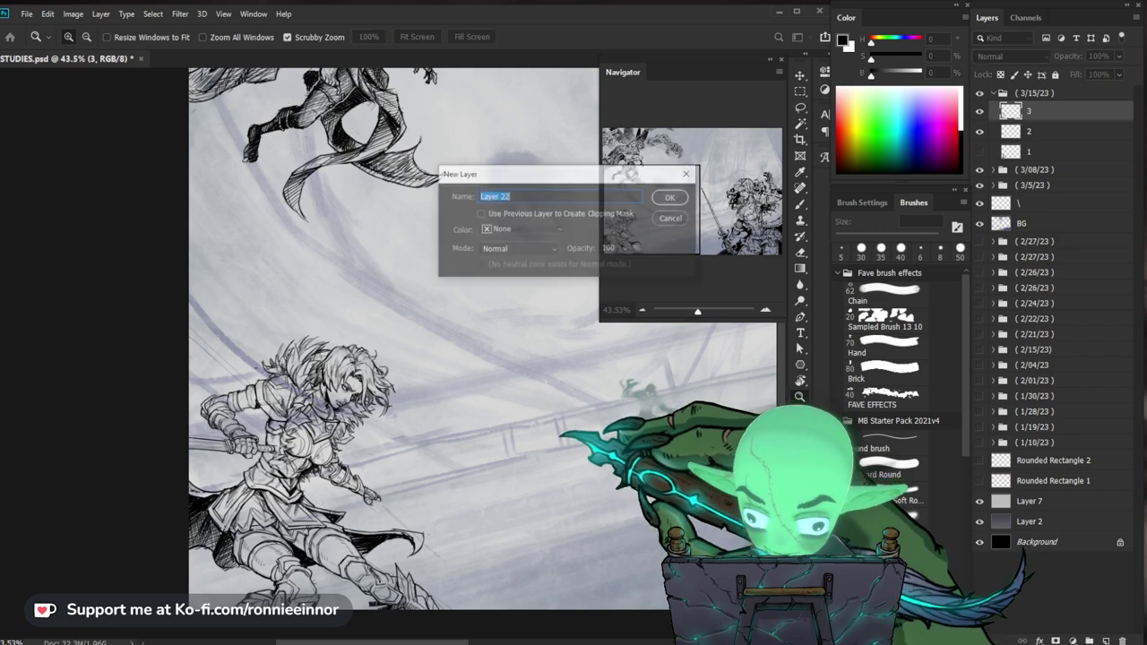
{"action": "key", "text": "Return"}
{"action": "left_click_drag", "start_coordinate": [358, 403], "coordinate": [341, 403]}
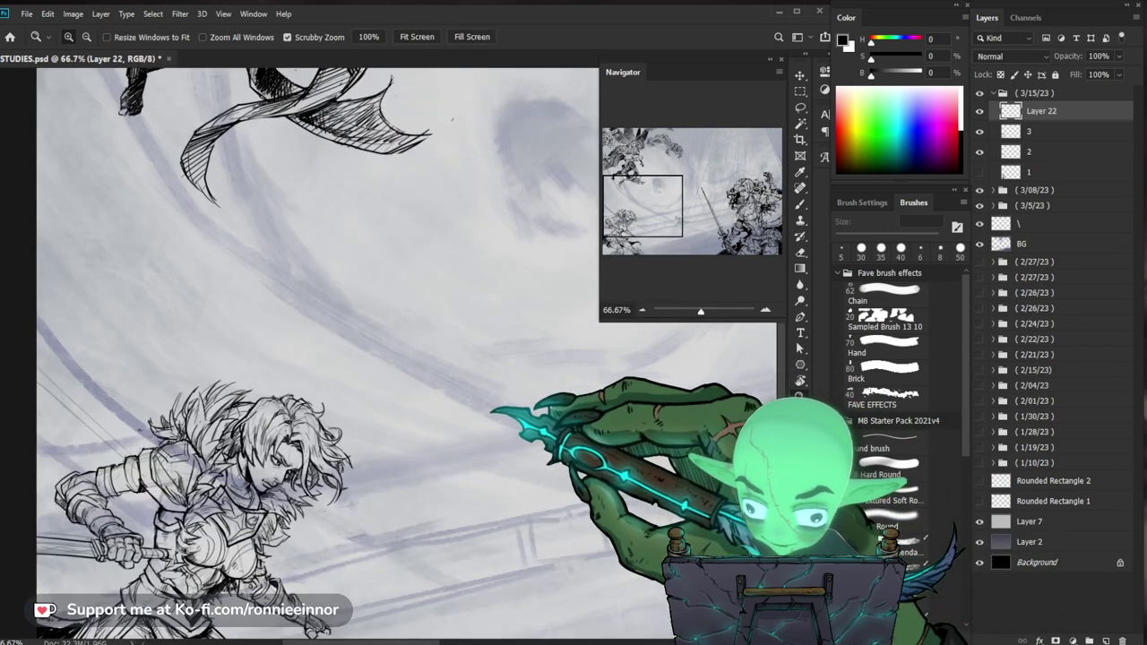
{"action": "key", "text": "b"}
{"action": "left_click_drag", "start_coordinate": [506, 264], "coordinate": [506, 572]}
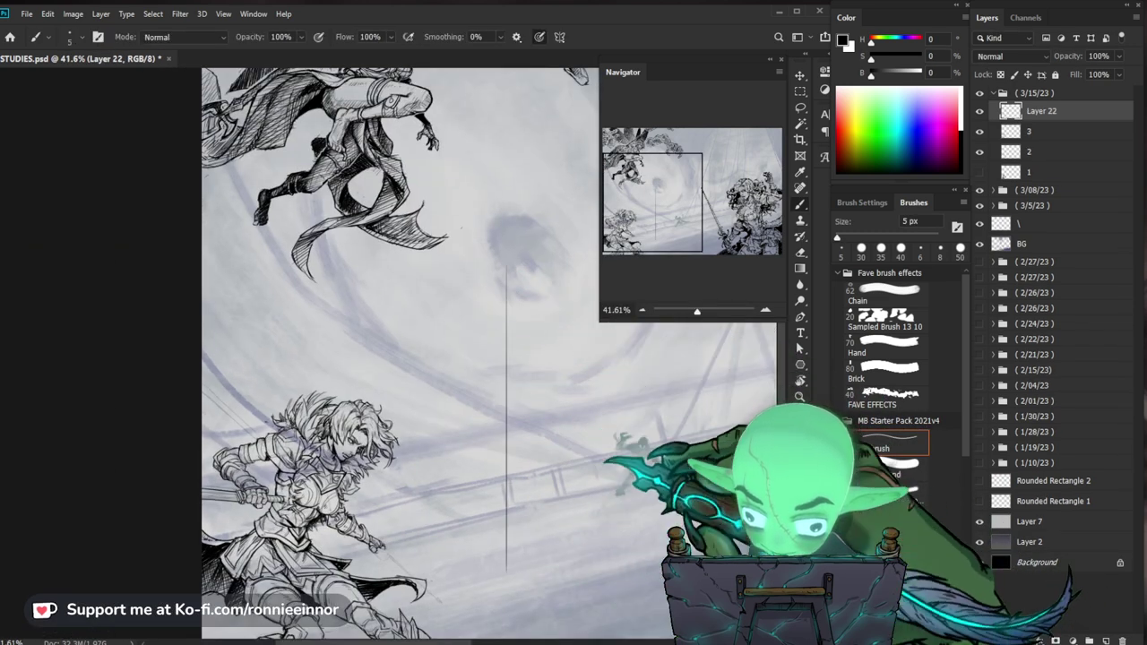
{"action": "key", "text": "ctrl+z"}
{"action": "left_click_drag", "start_coordinate": [501, 264], "coordinate": [501, 604]}
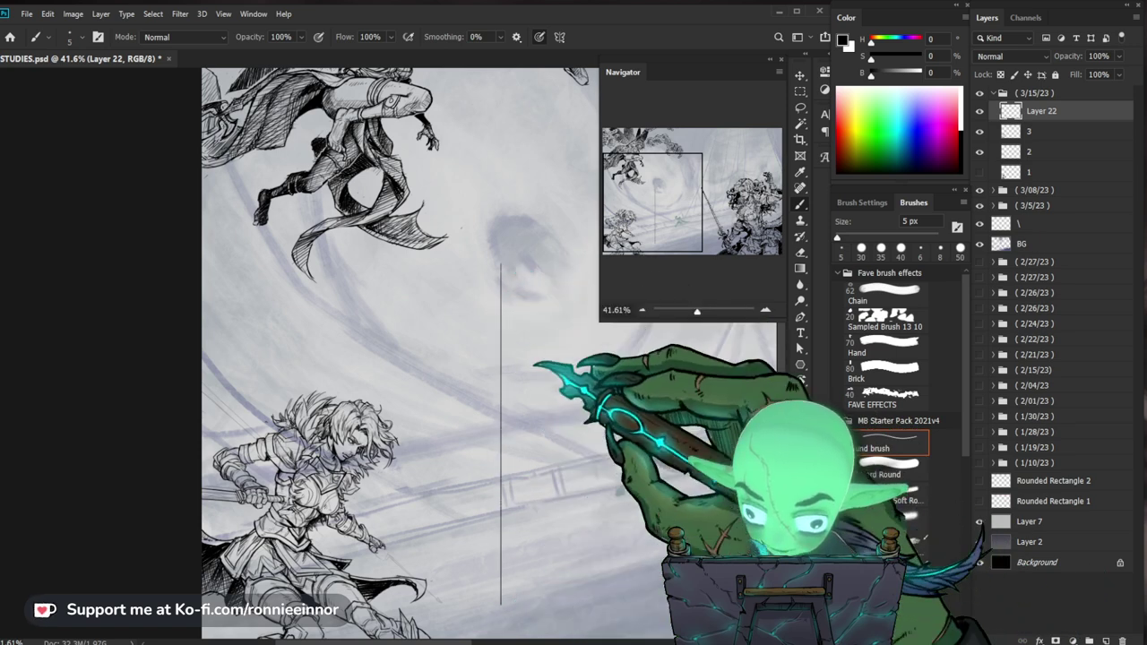
Tilt the first line slightly and add a second parallel vertical line beside it
{"action": "key", "text": "ctrl+t"}
{"action": "mouse_move", "coordinate": [519, 269]}
{"action": "left_mouse_down"}
{"action": "mouse_move", "coordinate": [530, 291]}
{"action": "mouse_move", "coordinate": [508, 339]}
{"action": "mouse_move", "coordinate": [509, 605]}
{"action": "left_mouse_up"}
{"action": "key", "text": "Return"}
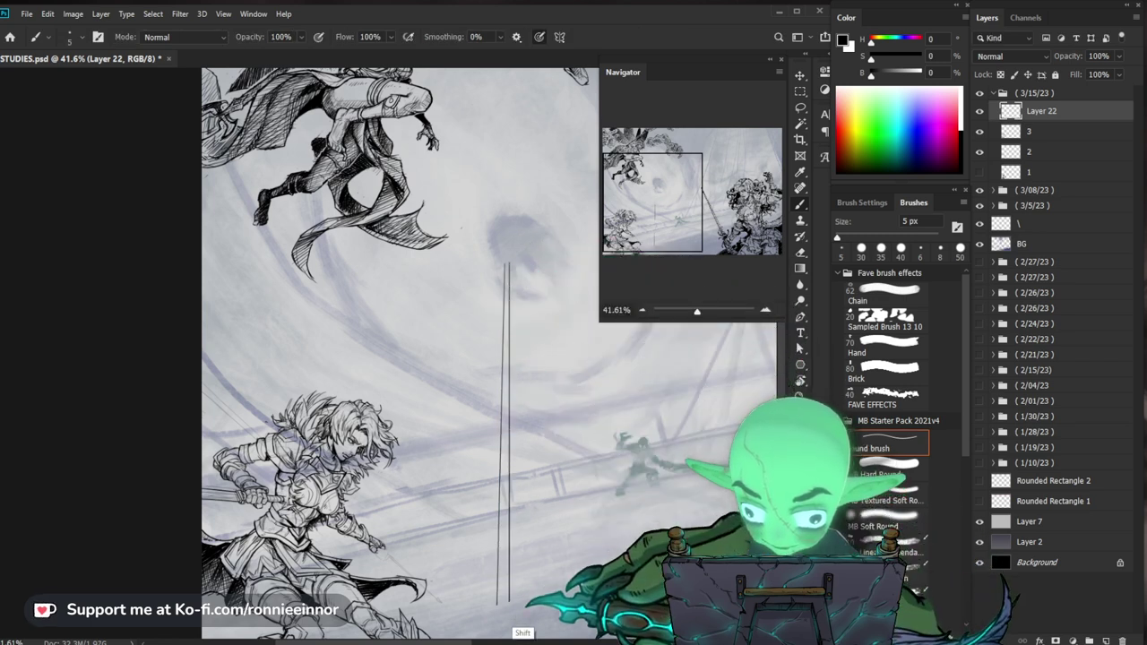
{"action": "key", "text": "ctrl+z"}
{"action": "left_click_drag", "start_coordinate": [508, 269], "coordinate": [508, 606]}
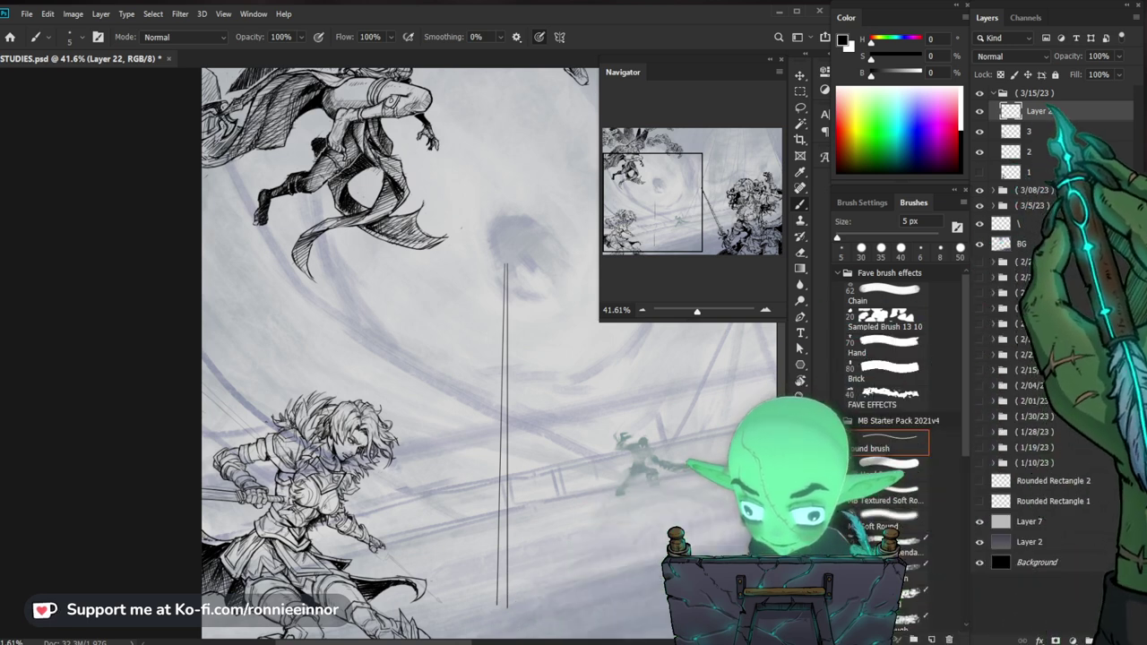
{"action": "key", "text": "ctrl+t"}
Rotate the lines to about 128°, narrow them to 70% width, and place them through her grip
{"action": "left_click_drag", "start_coordinate": [537, 269], "coordinate": [574, 376]}
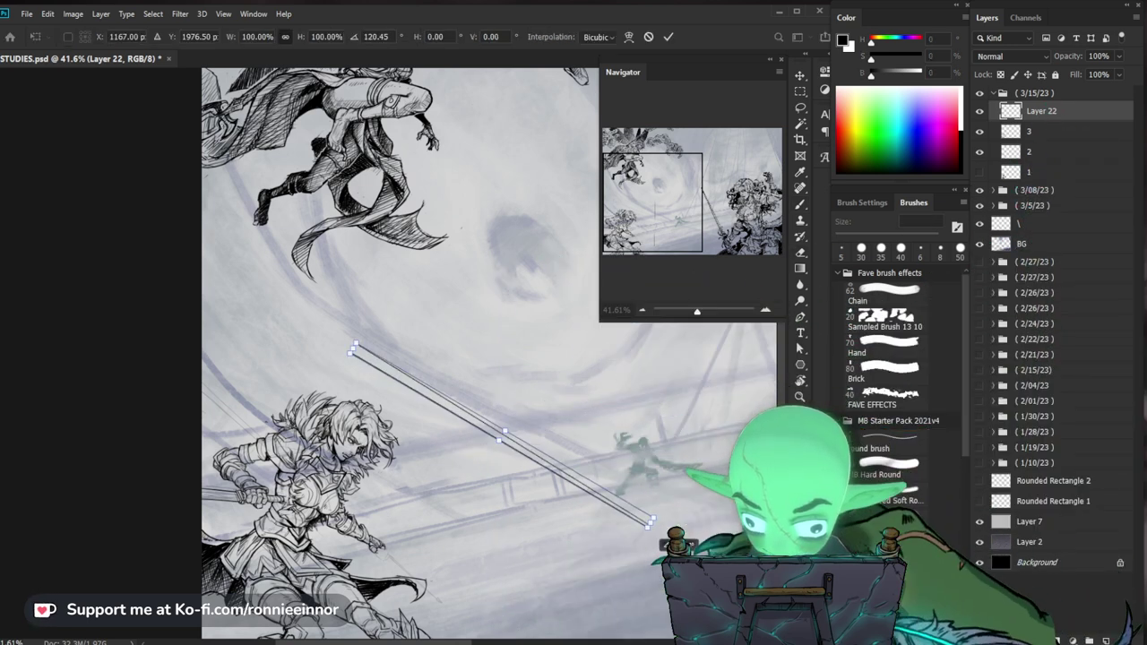
{"action": "left_click_drag", "start_coordinate": [721, 508], "coordinate": [479, 549]}
{"action": "mouse_move", "coordinate": [183, 377]}
{"action": "left_mouse_down"}
{"action": "mouse_move", "coordinate": [128, 315]}
{"action": "mouse_move", "coordinate": [164, 371]}
{"action": "left_mouse_up"}
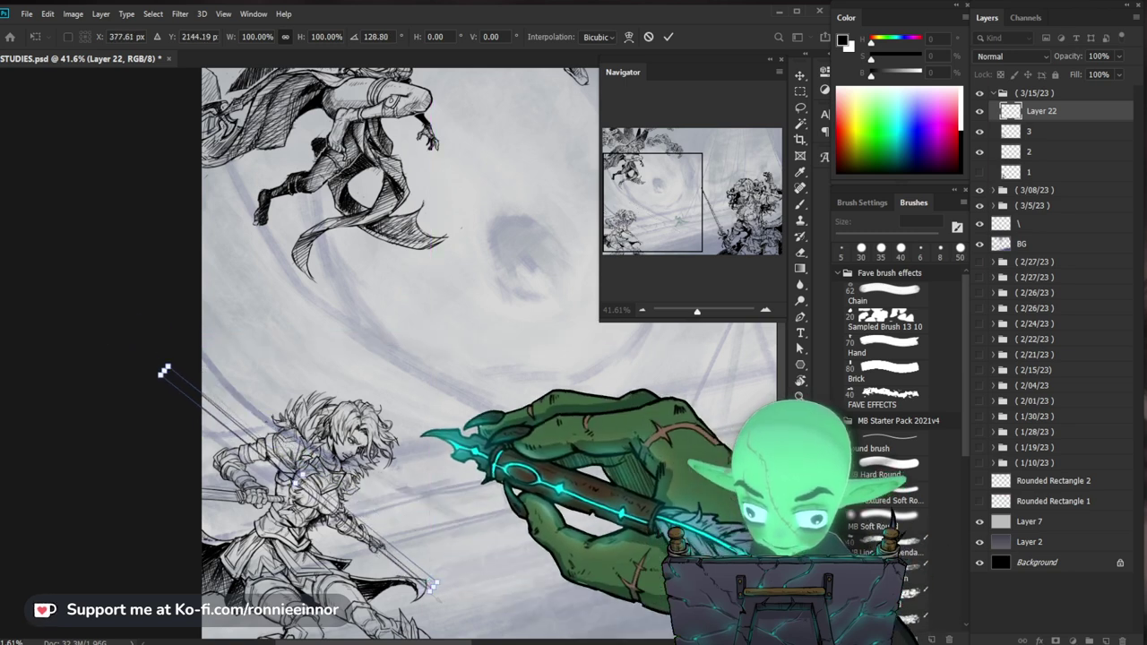
{"action": "left_click_drag", "start_coordinate": [433, 587], "coordinate": [436, 595]}
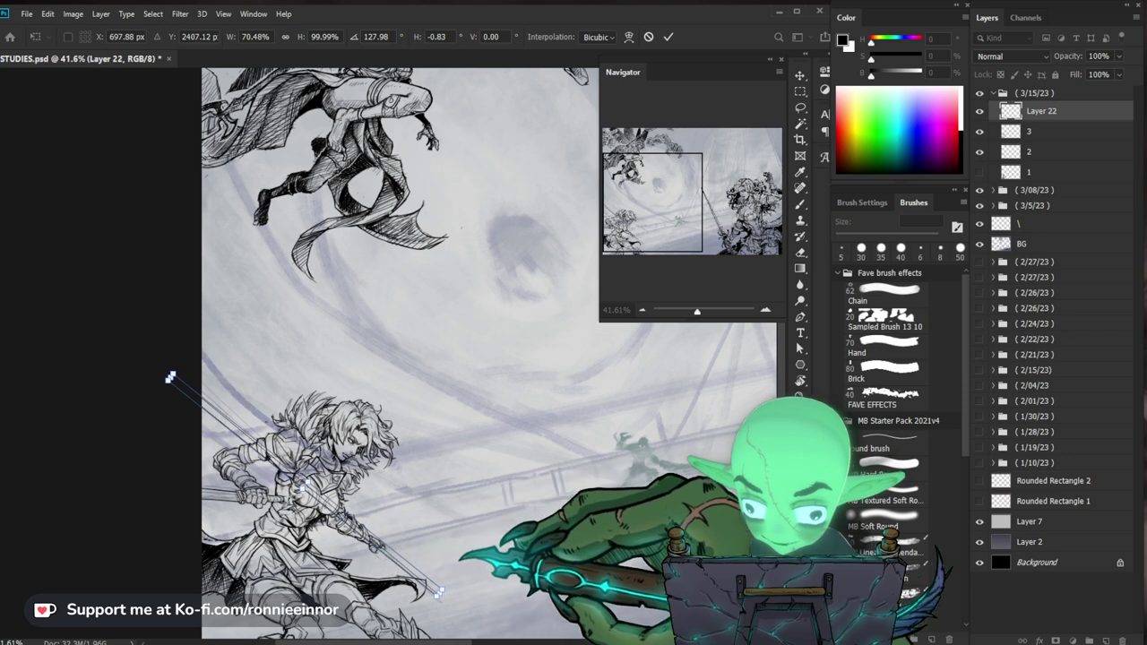
{"action": "left_click_drag", "start_coordinate": [435, 595], "coordinate": [439, 602]}
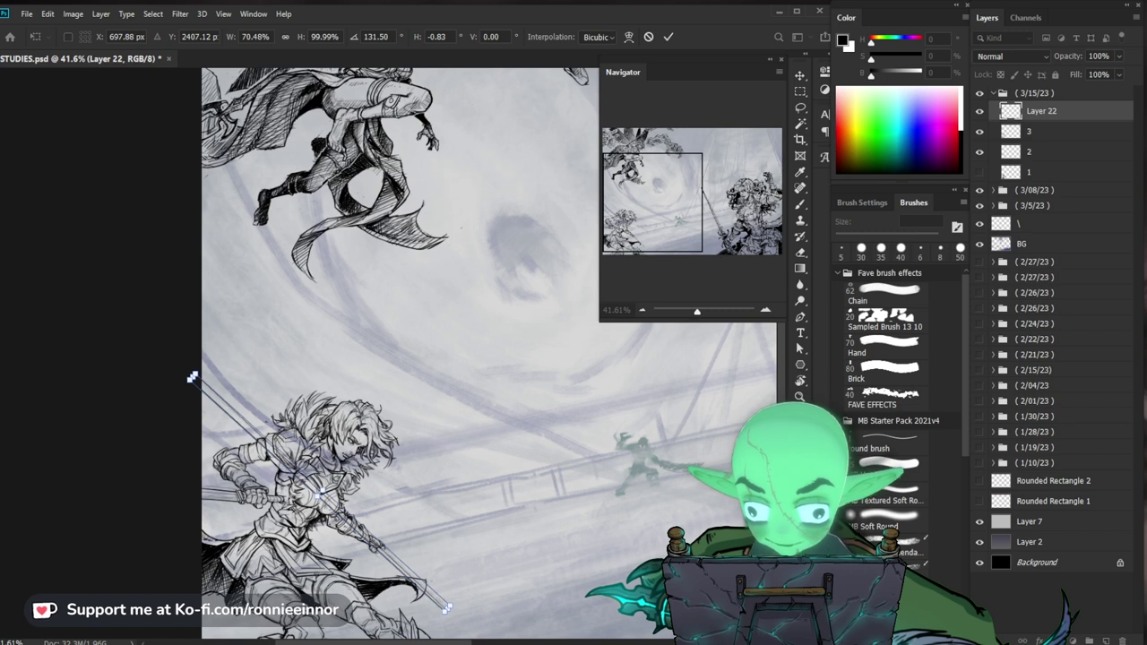
{"action": "key", "text": "Return"}
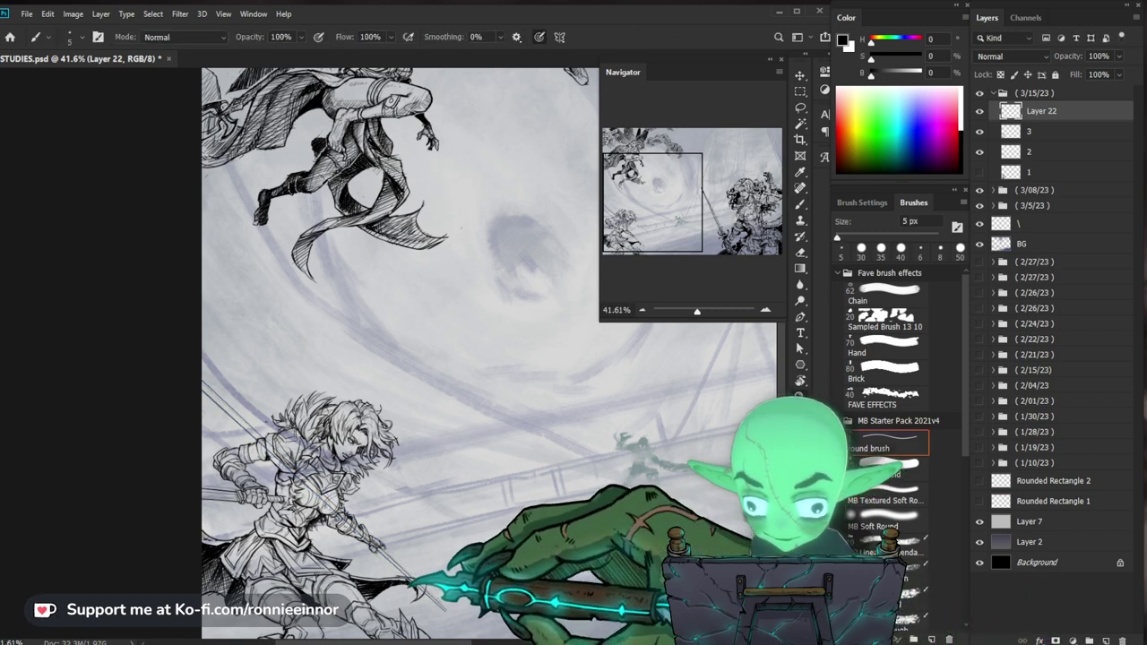
{"action": "left_click_drag", "start_coordinate": [359, 560], "coordinate": [413, 560]}
Check the spear with the Eraser, undoing an accidental duplicate layer, and switch to layer 3
{"action": "key", "text": "e"}
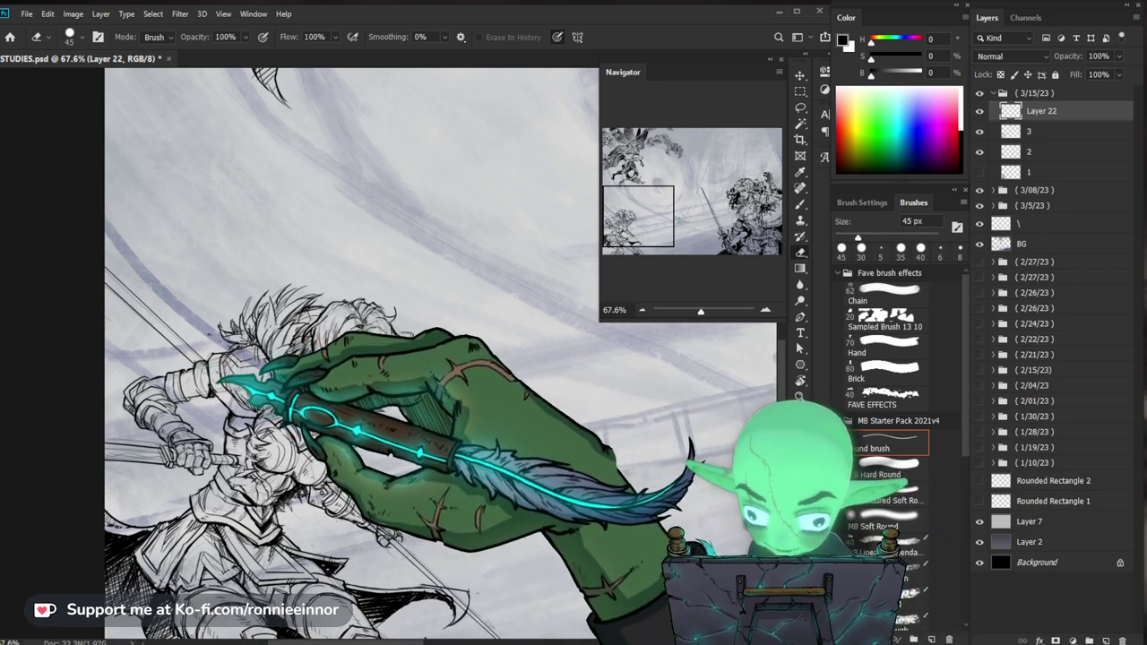
{"action": "scroll", "coordinate": [448, 515], "scroll_direction": "up", "scroll_amount": 3}
{"action": "scroll", "coordinate": [448, 516], "scroll_direction": "up", "scroll_amount": 2}
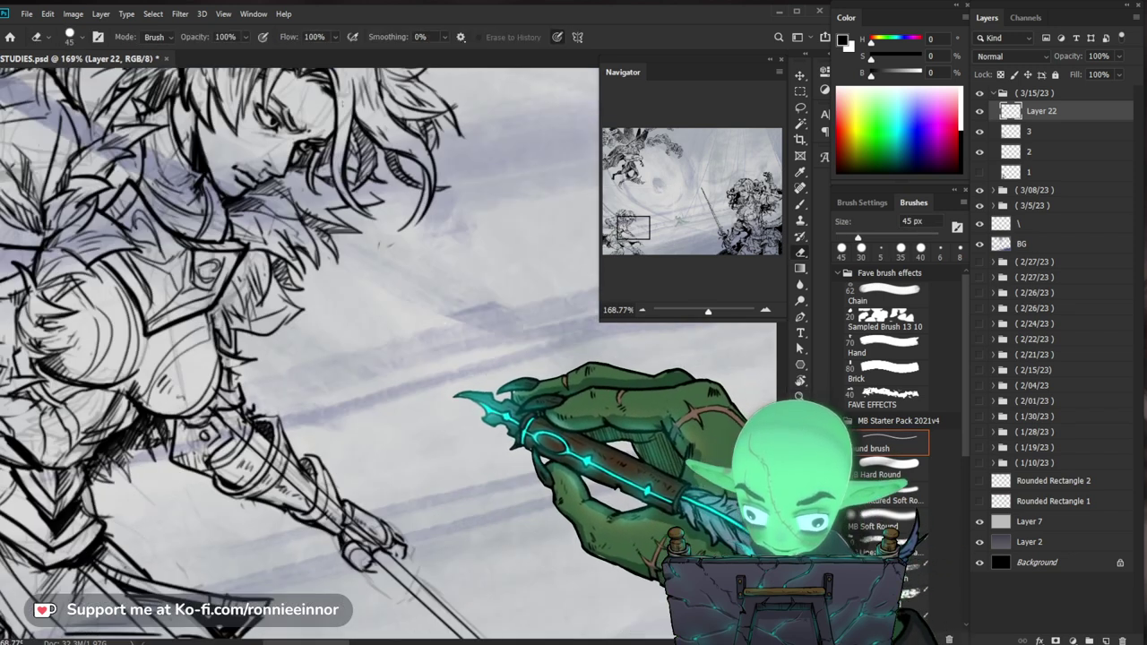
{"action": "key", "text": "ctrl+j"}
{"action": "key", "text": "ctrl+z"}
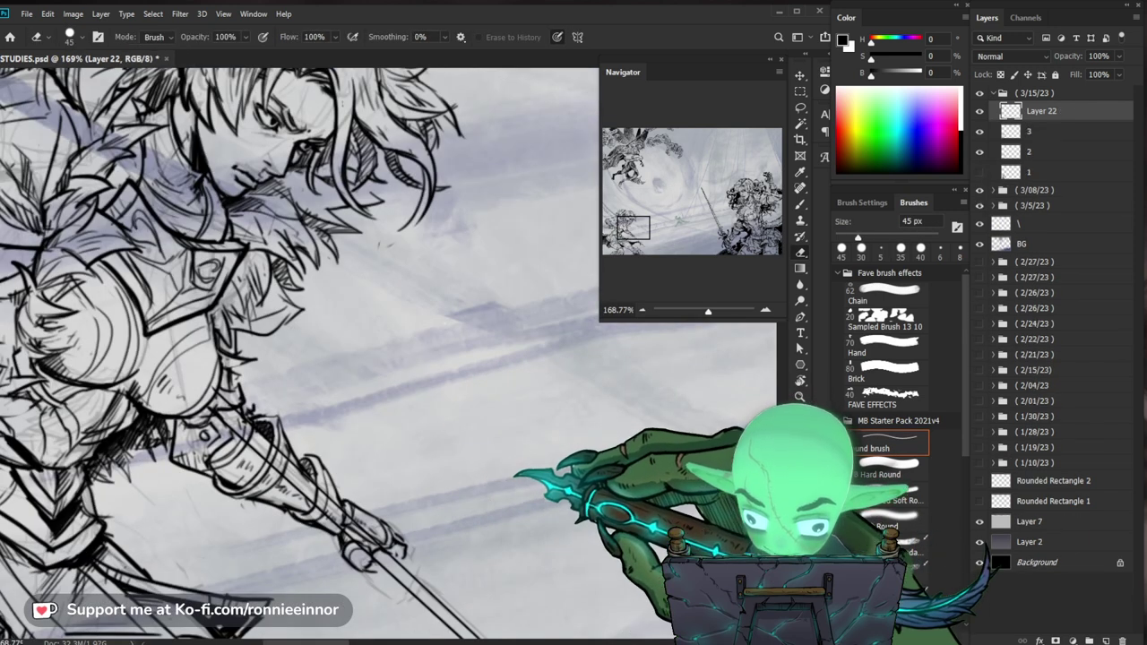
{"action": "left_click", "coordinate": [1031, 131]}
{"action": "key", "text": "bracketleft"}
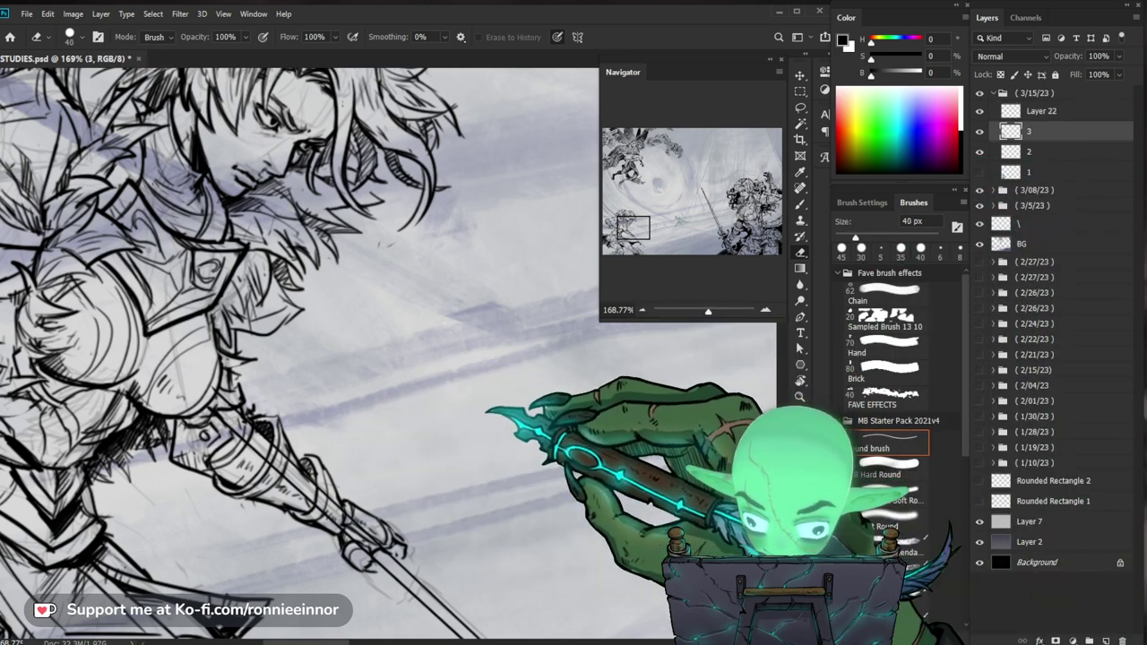
Erase around her lower hand with a smaller eraser, then merge Layer 22 down into layer 3
{"action": "left_click", "coordinate": [1039, 110]}
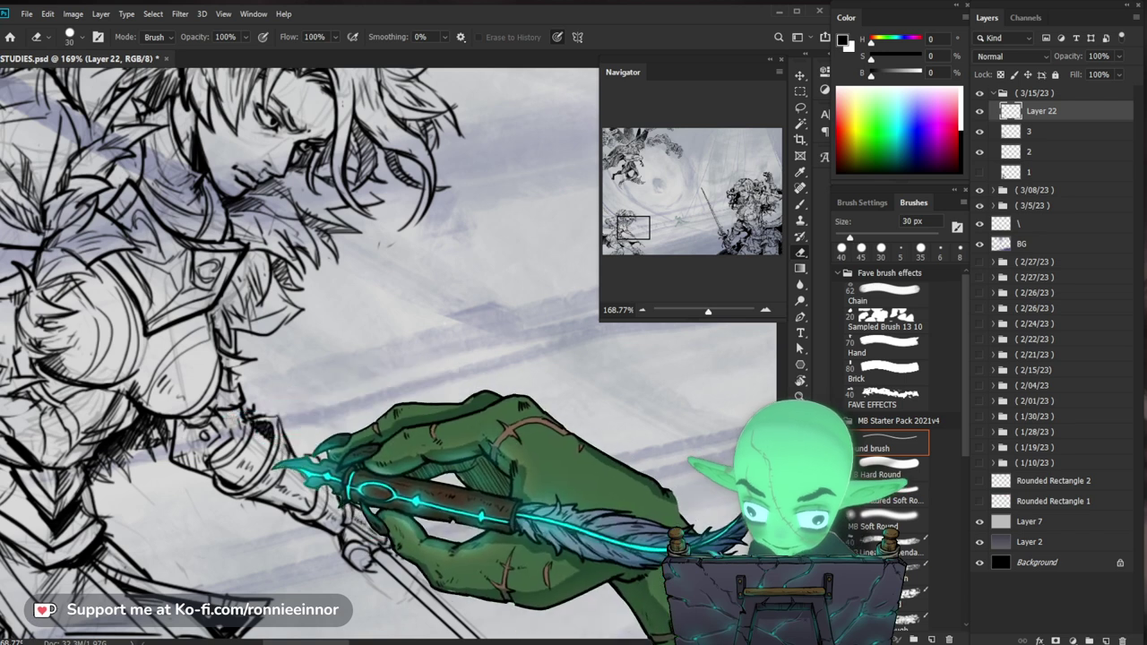
{"action": "scroll", "coordinate": [387, 356], "scroll_direction": "down", "scroll_amount": 3}
{"action": "key", "text": "bracketleft"}
{"action": "key", "text": "z"}
{"action": "left_click_drag", "start_coordinate": [682, 515], "coordinate": [619, 515]}
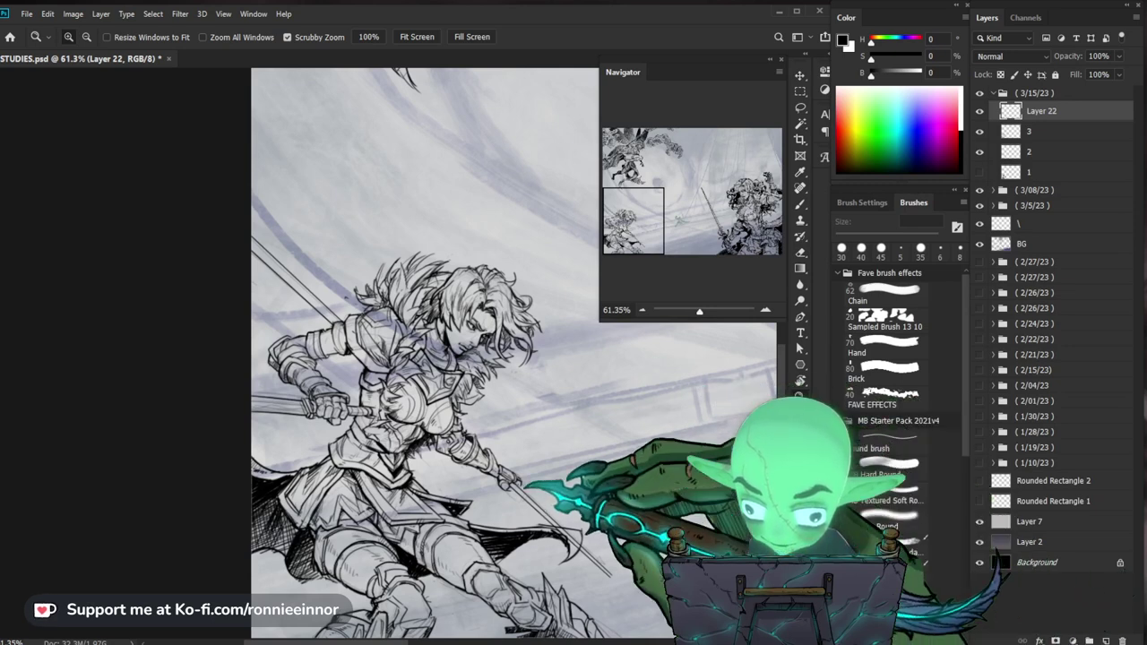
{"action": "left_click_drag", "start_coordinate": [502, 475], "coordinate": [609, 475]}
{"action": "key", "text": "e"}
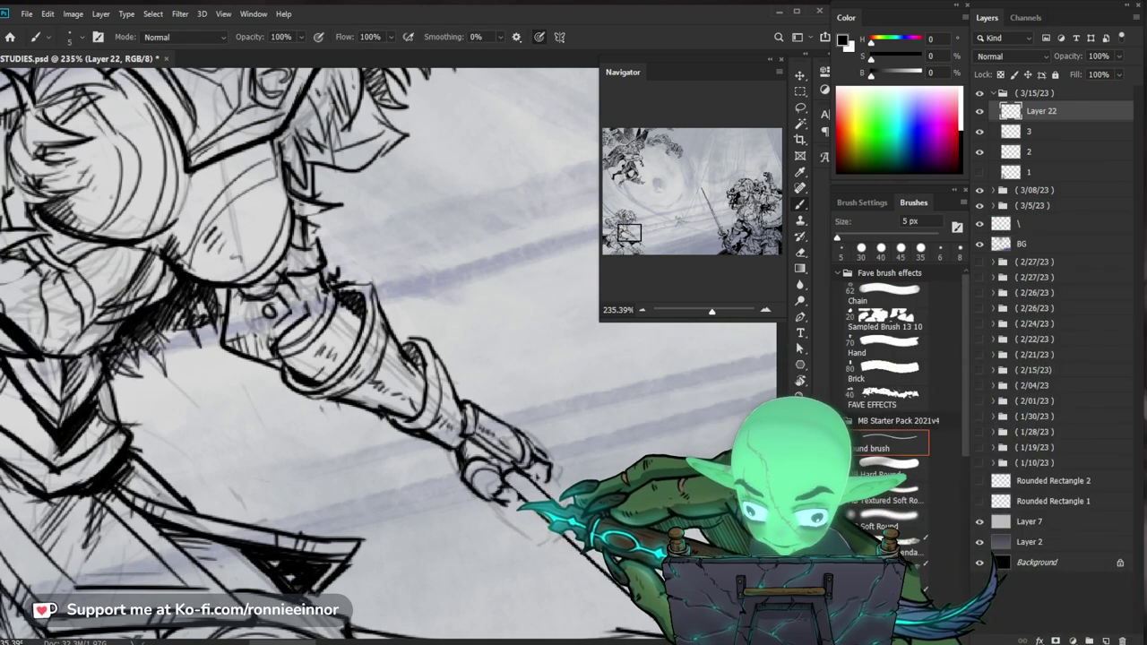
{"action": "key", "text": "Delete"}
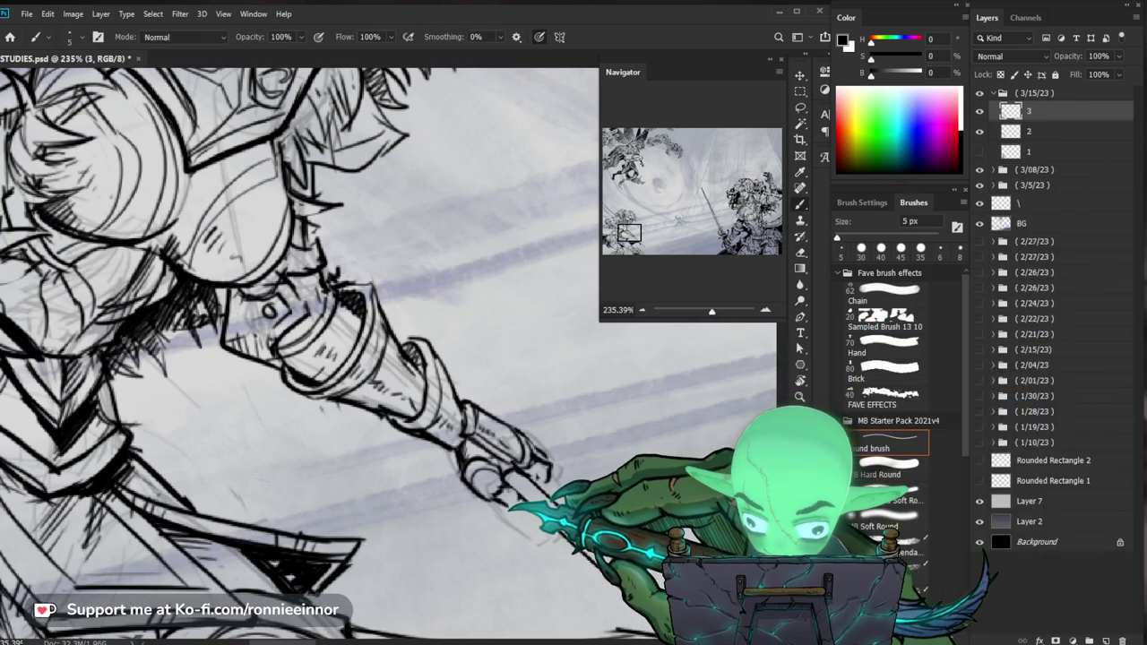
Refine the ink lines around the spear hand with the 5 px brush and eraser
{"action": "key", "text": "z"}
{"action": "mouse_move", "coordinate": [624, 479]}
{"action": "left_mouse_down"}
{"action": "mouse_move", "coordinate": [556, 478]}
{"action": "mouse_move", "coordinate": [426, 447]}
{"action": "left_mouse_up"}
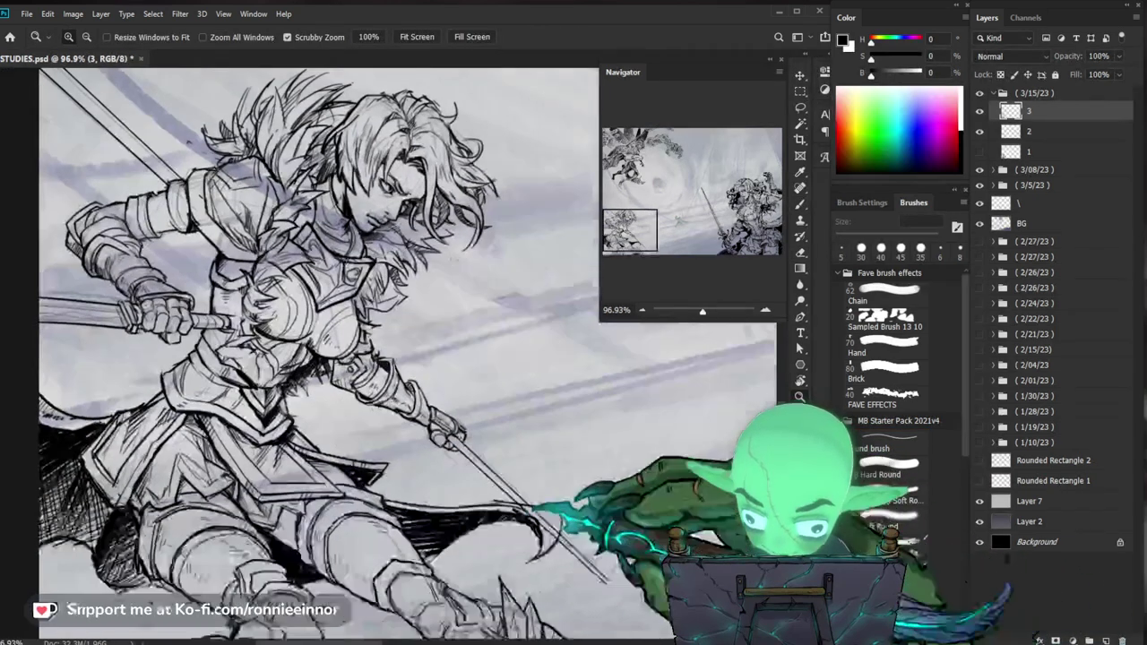
{"action": "left_click_drag", "start_coordinate": [556, 471], "coordinate": [533, 471]}
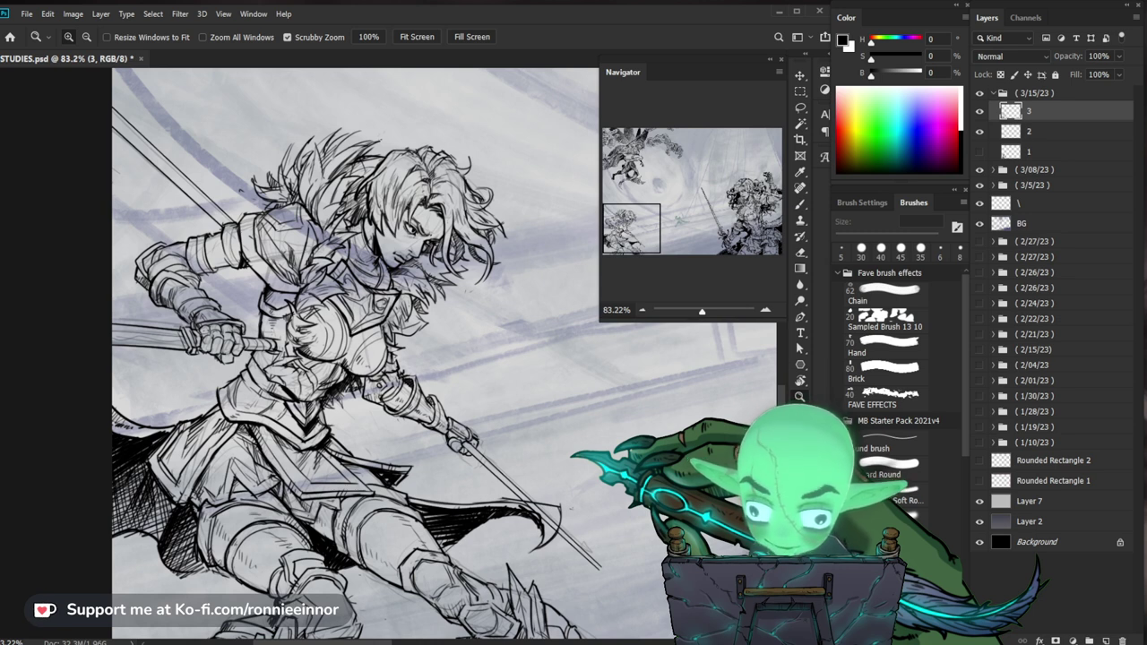
{"action": "left_click_drag", "start_coordinate": [551, 538], "coordinate": [627, 537]}
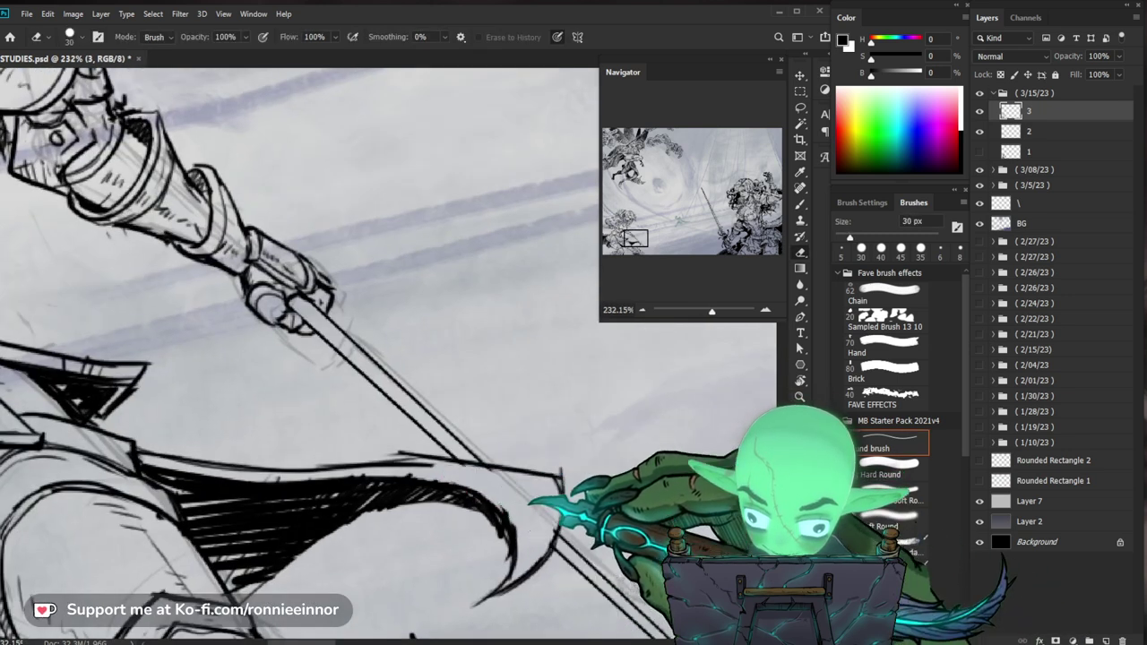
{"action": "key", "text": "b"}
{"action": "key", "text": "b"}
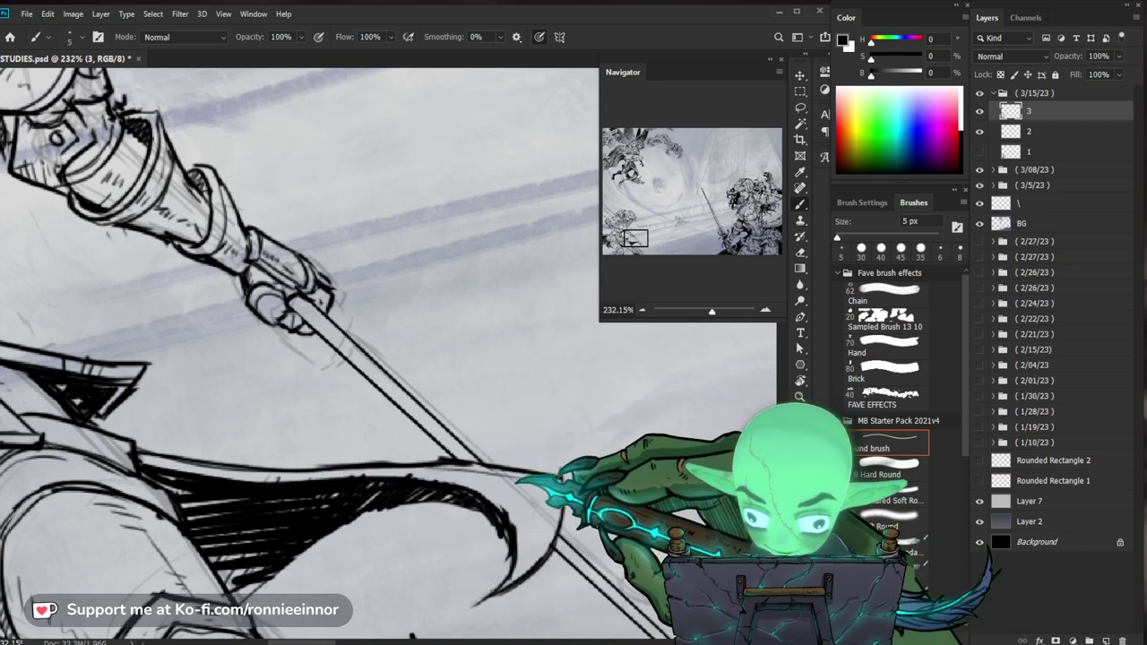
{"action": "mouse_move", "coordinate": [588, 482]}
{"action": "left_mouse_down"}
{"action": "mouse_move", "coordinate": [502, 481]}
{"action": "mouse_move", "coordinate": [574, 448]}
{"action": "left_mouse_up"}
{"action": "key", "text": "e"}
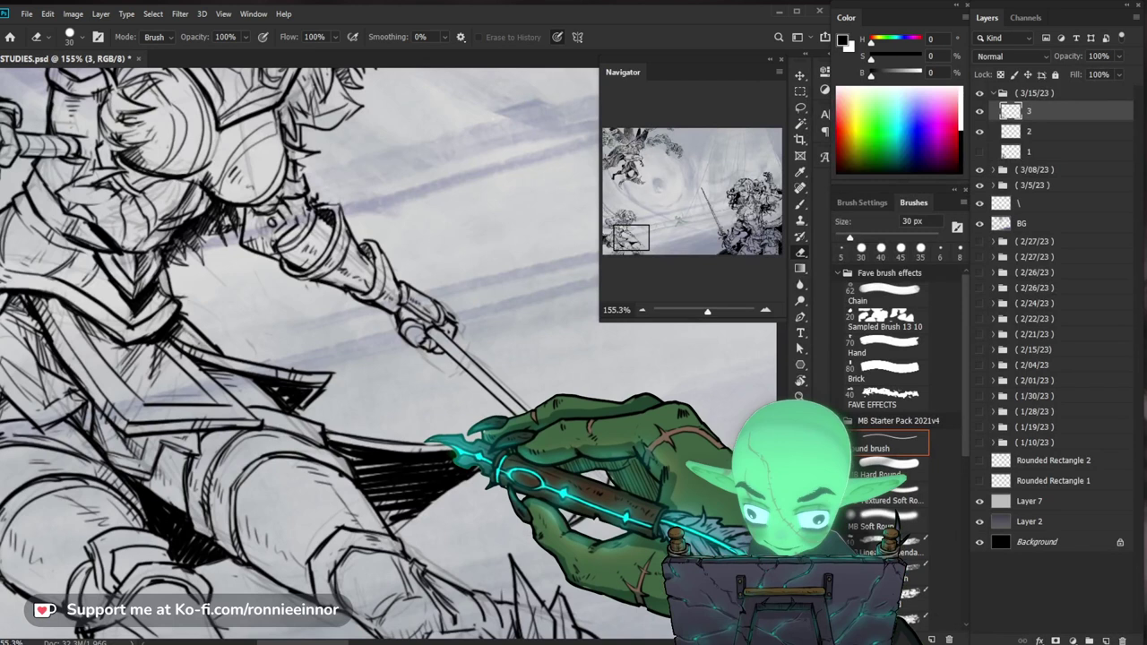
{"action": "key", "text": "b"}
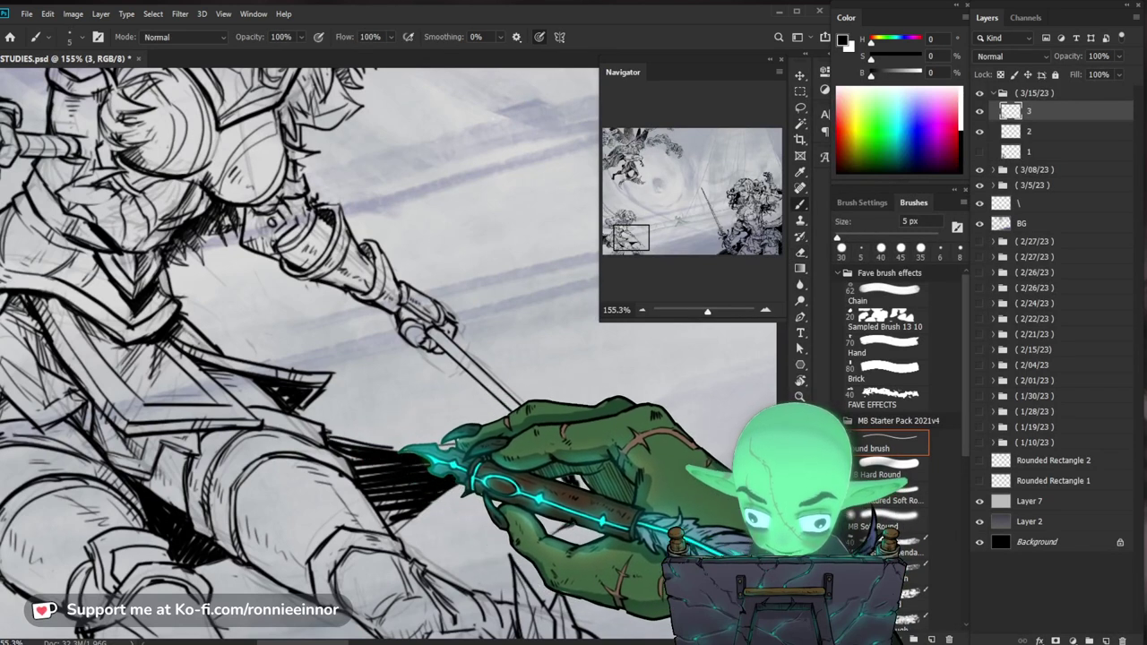
{"action": "key", "text": "e"}
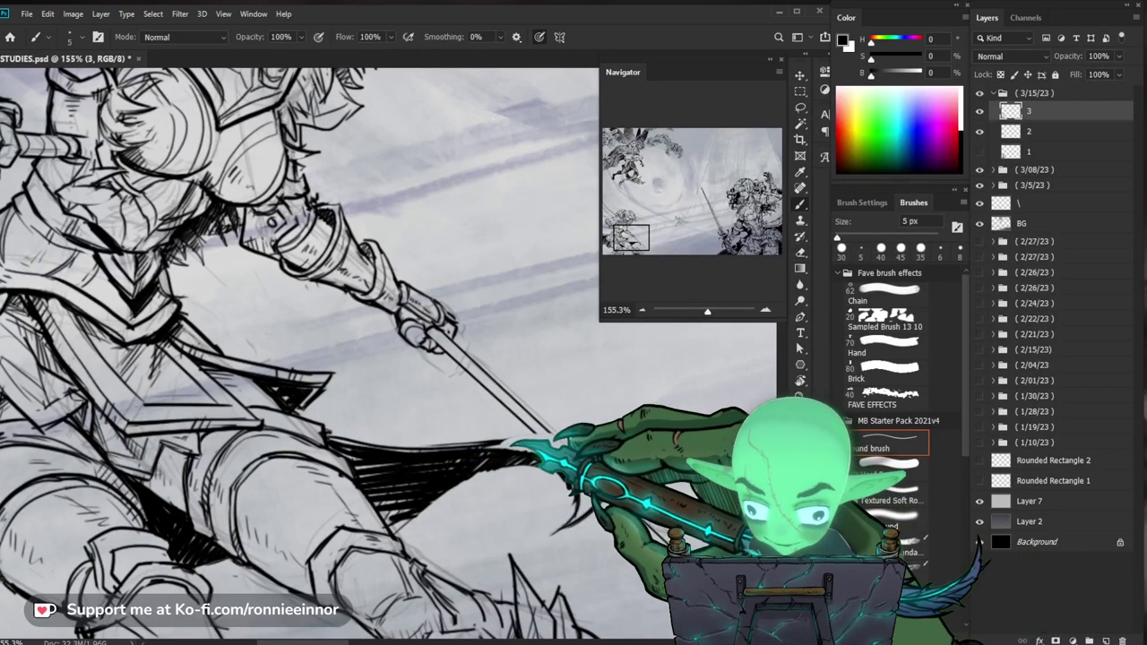
Ink a pointed spearhead at the end of the shaft near the cape edge
{"action": "left_click_drag", "start_coordinate": [563, 445], "coordinate": [627, 445]}
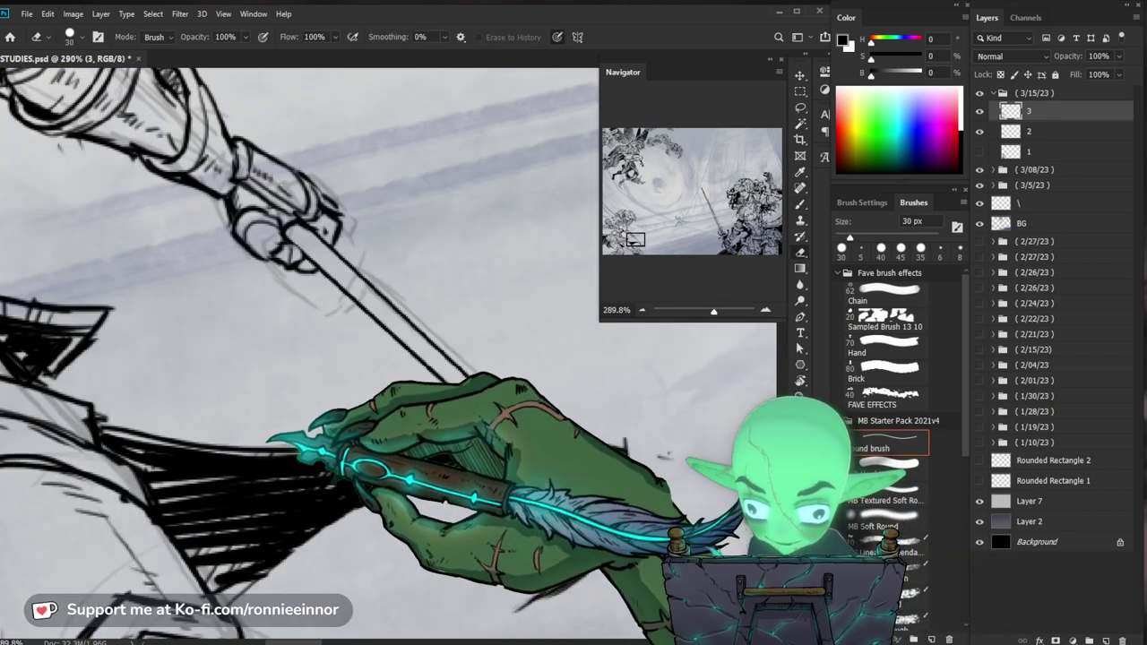
{"action": "left_click_drag", "start_coordinate": [457, 434], "coordinate": [323, 435]}
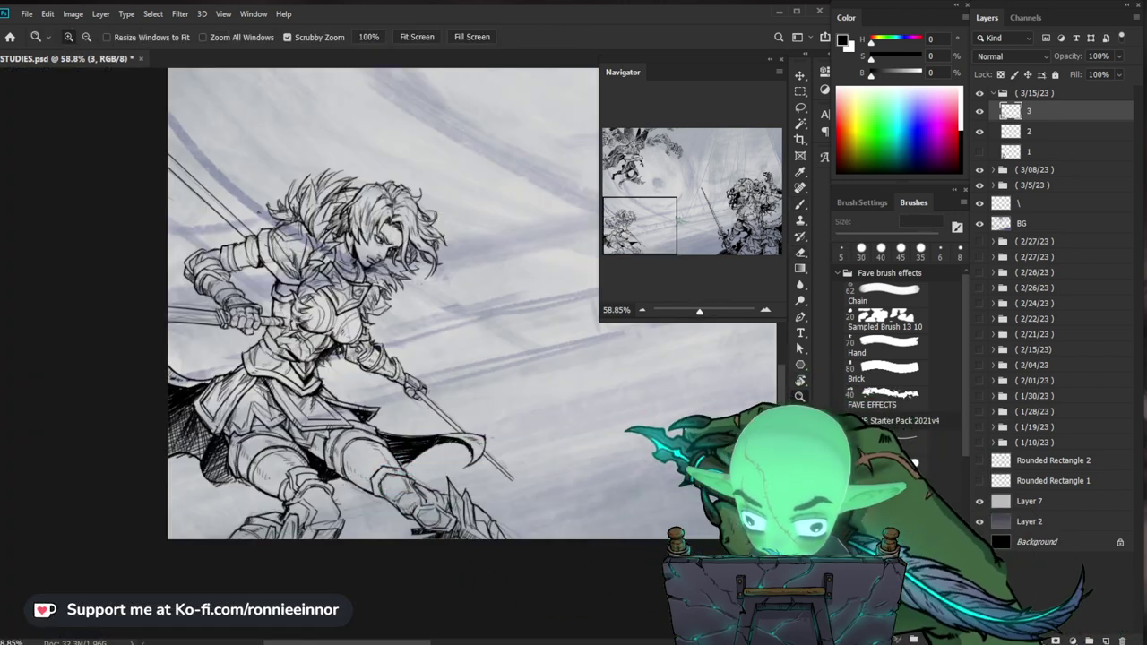
{"action": "left_click_drag", "start_coordinate": [543, 488], "coordinate": [663, 487]}
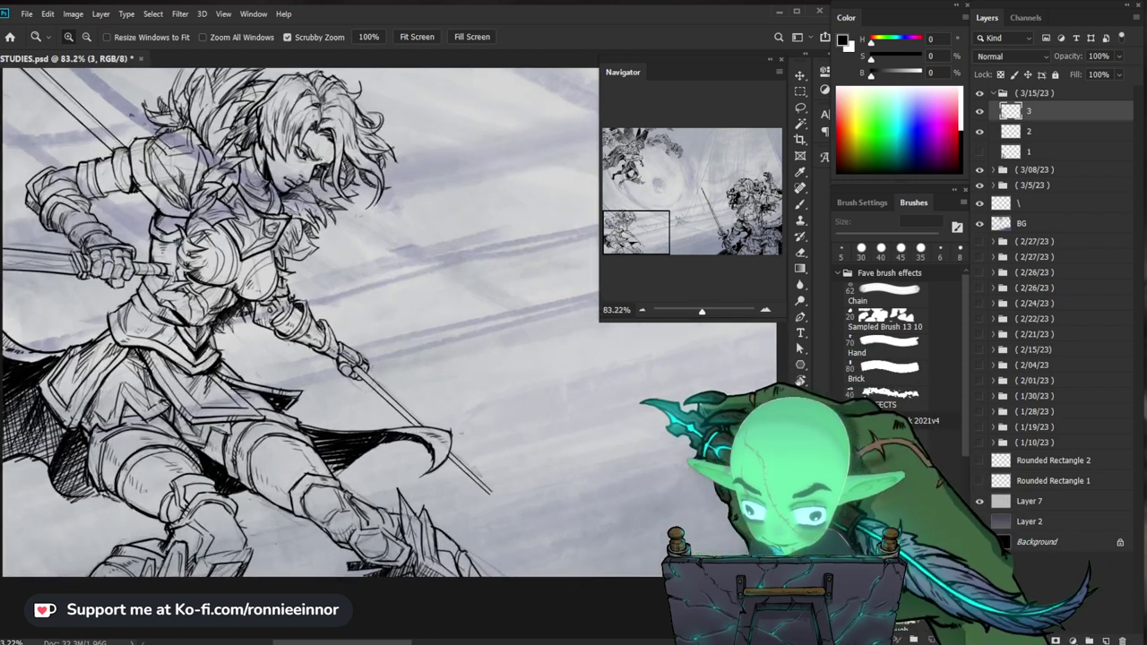
{"action": "key", "text": "b"}
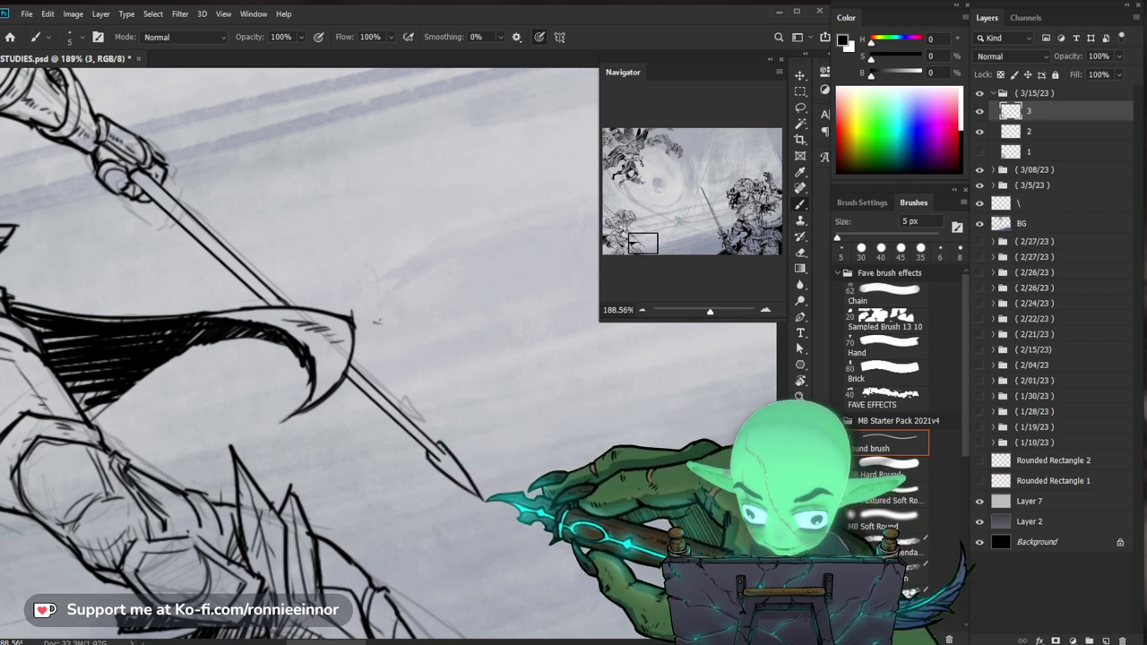
{"action": "key", "text": "b"}
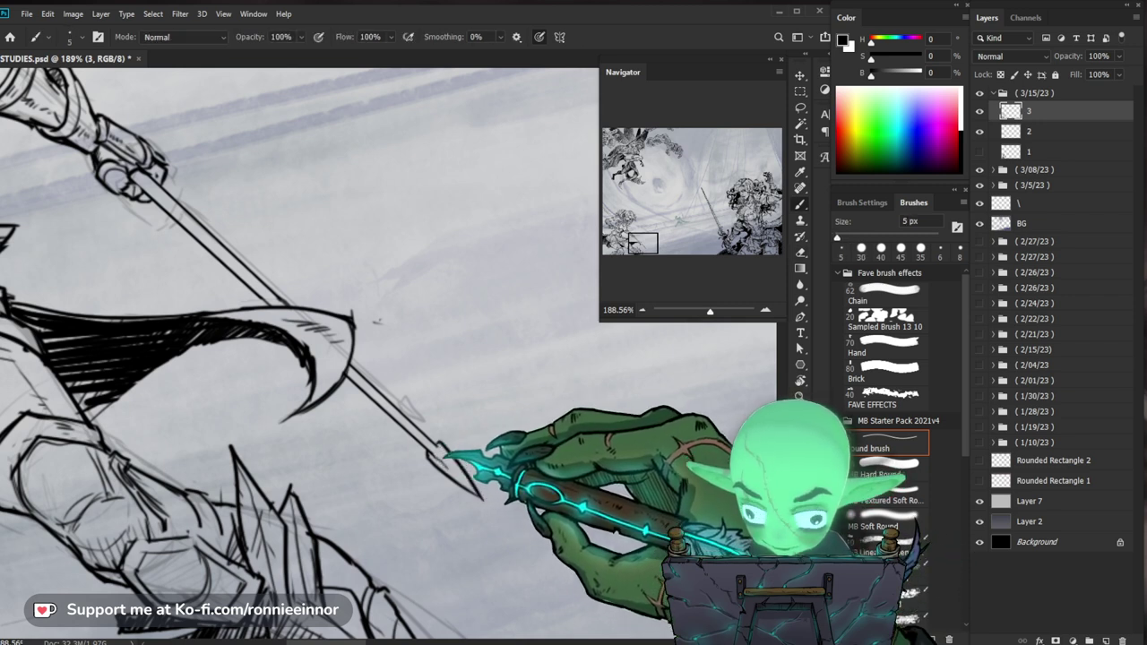
{"action": "key", "text": "b"}
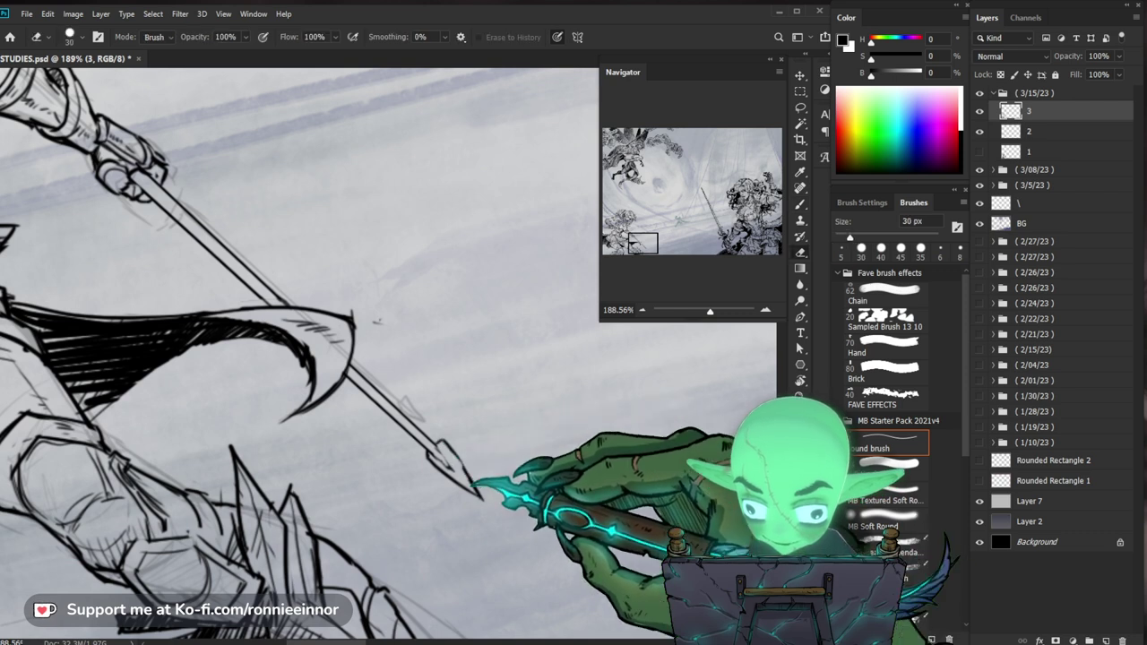
{"action": "key", "text": "b"}
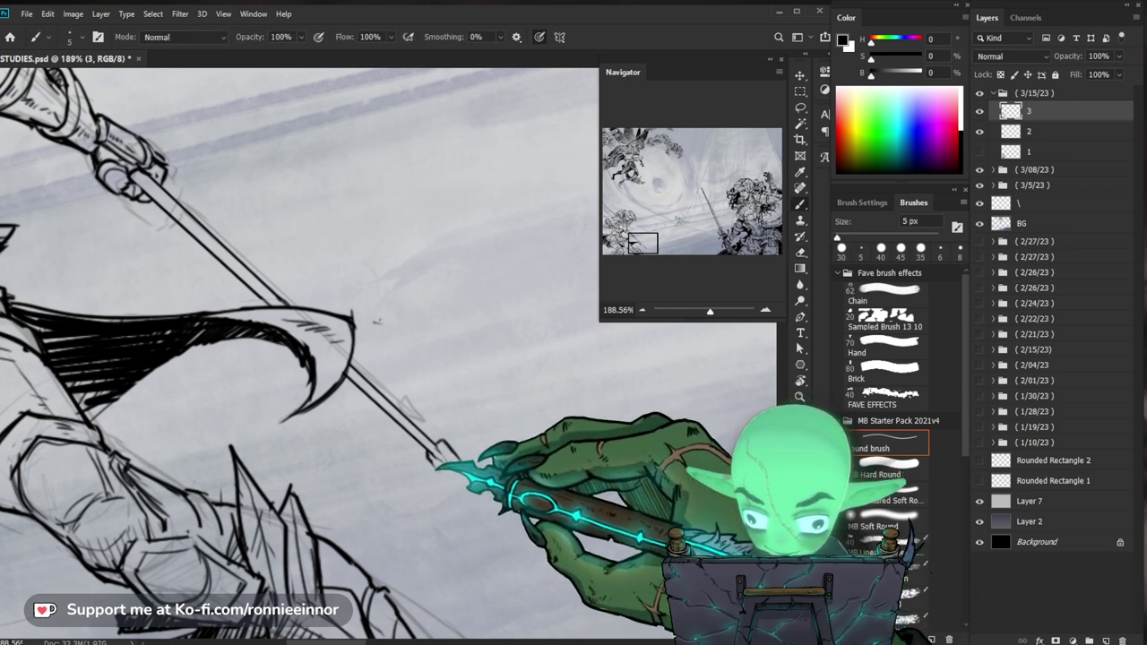
{"action": "key", "text": "z"}
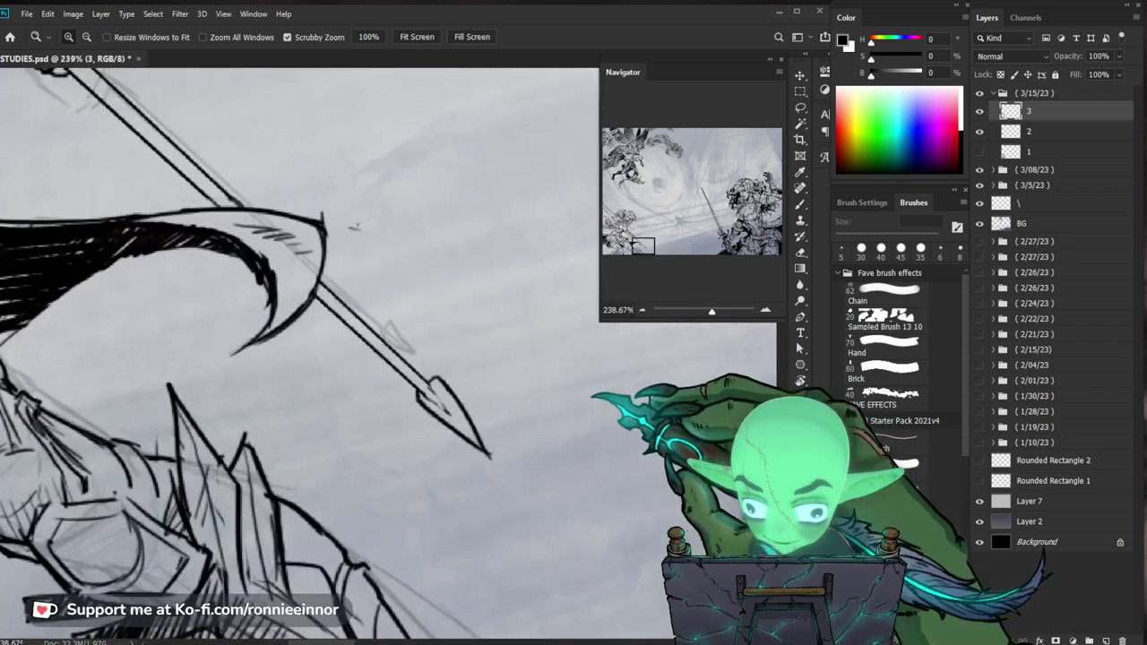
{"action": "left_click_drag", "start_coordinate": [466, 627], "coordinate": [502, 627]}
Extend the barb at the spear tip with the fine 5 px brush
{"action": "left_click_drag", "start_coordinate": [494, 385], "coordinate": [533, 386]}
{"action": "key", "text": "b"}
{"action": "left_click_drag", "start_coordinate": [394, 376], "coordinate": [364, 420]}
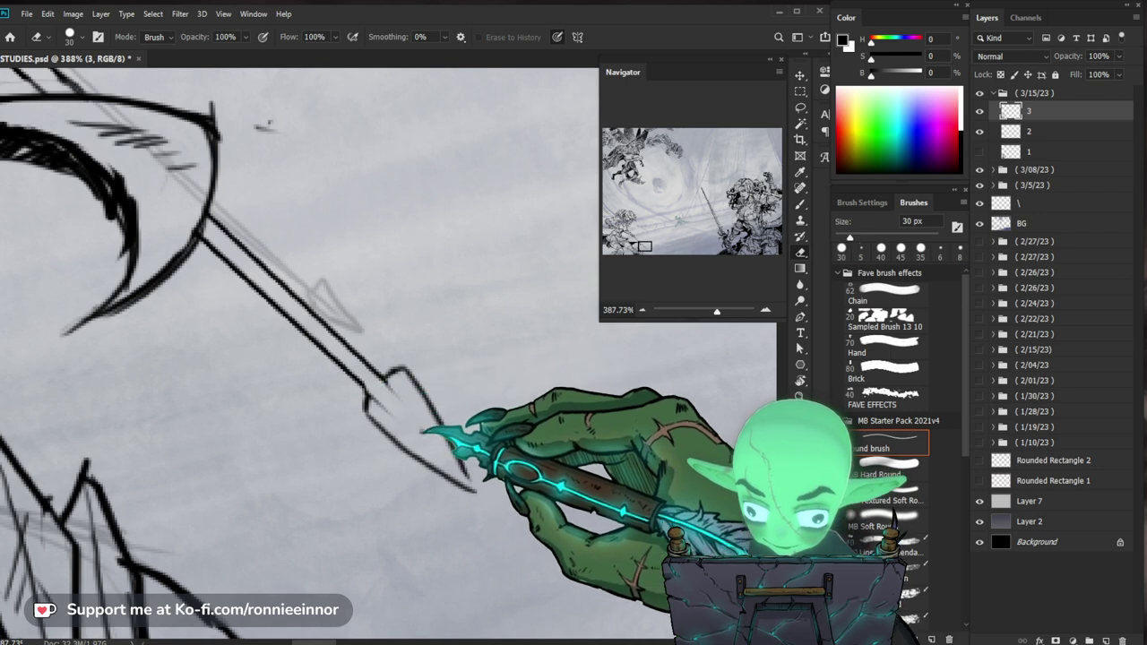
{"action": "key", "text": "z"}
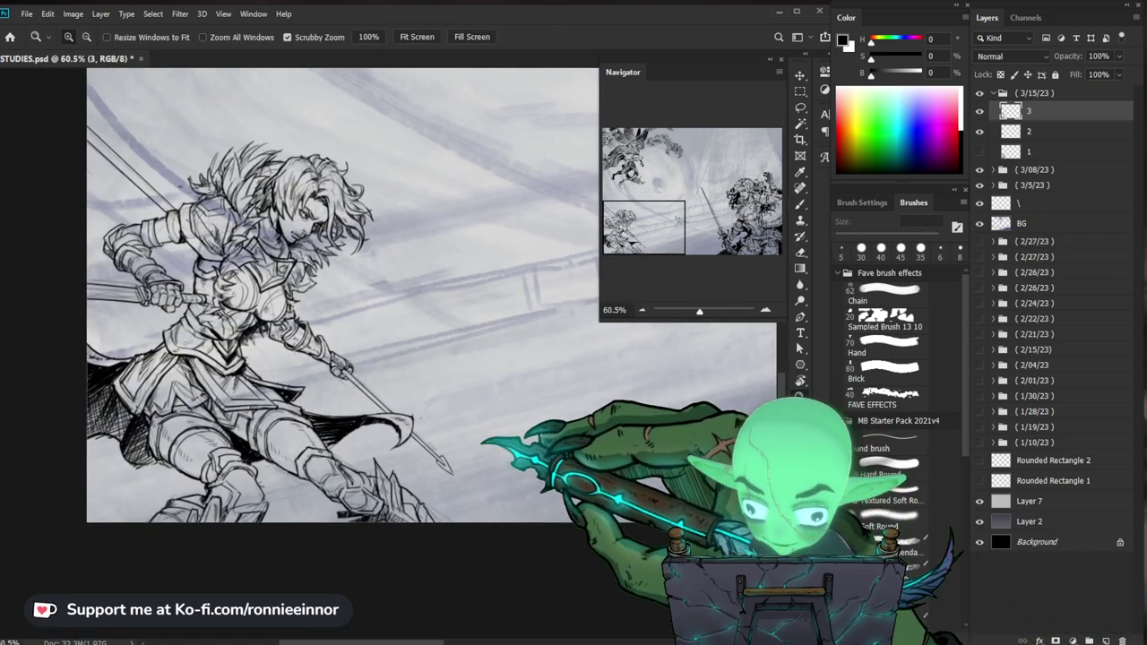
{"action": "left_click_drag", "start_coordinate": [445, 466], "coordinate": [501, 466]}
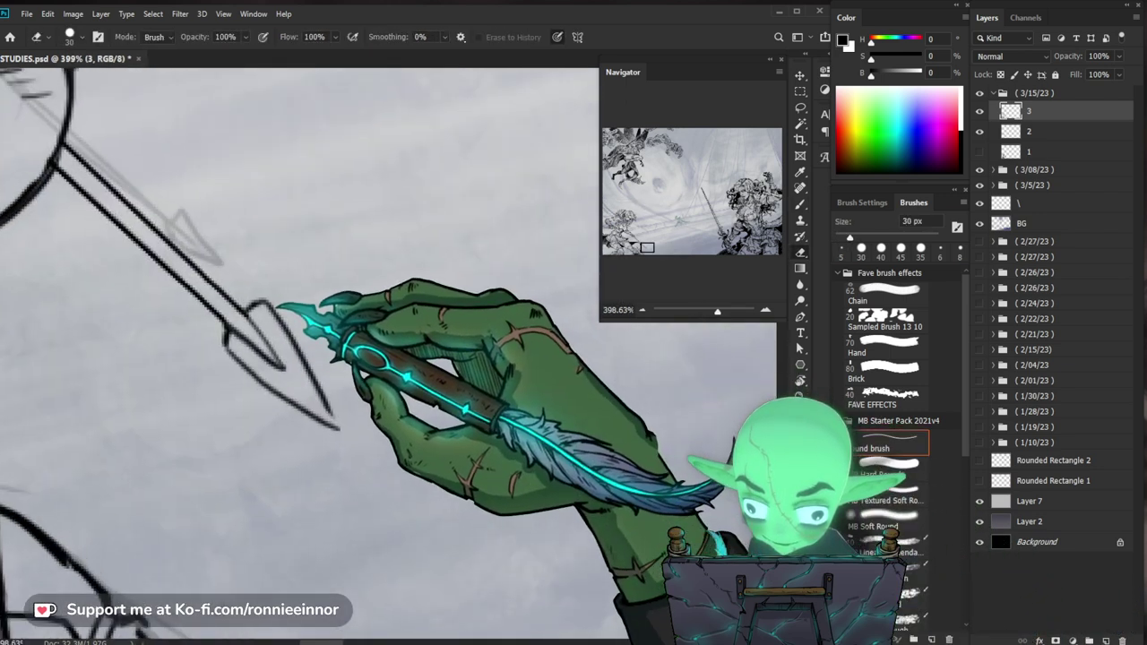
{"action": "key", "text": "b"}
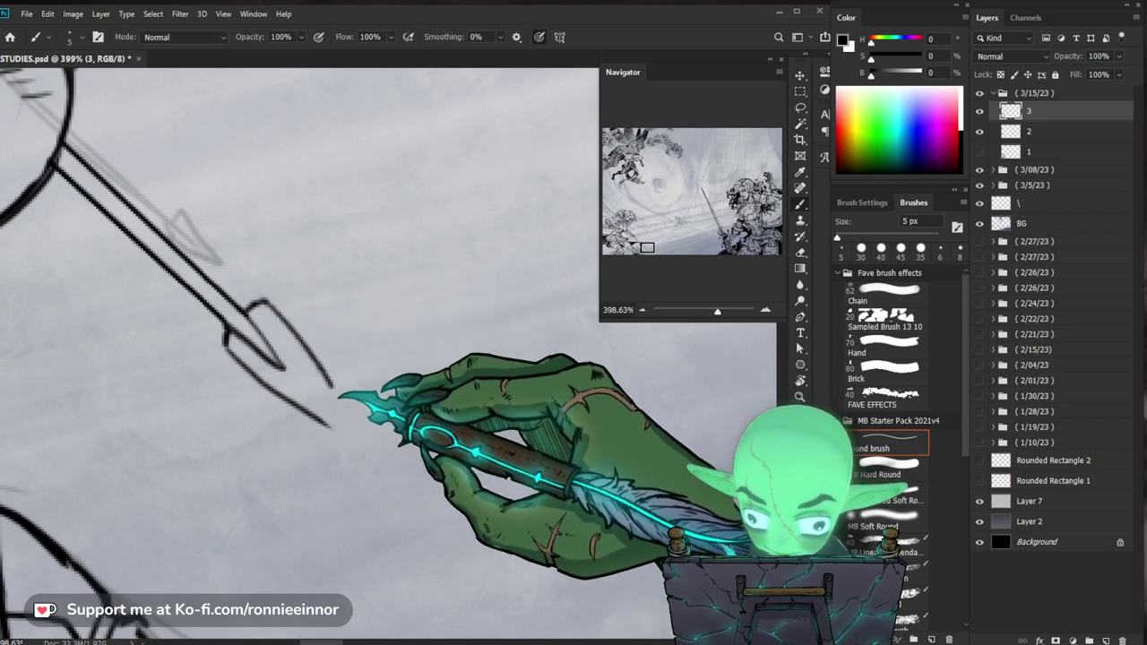
Extend the upper arrowhead line downward, tidy it, and review the whole figure
{"action": "mouse_move", "coordinate": [314, 369]}
{"action": "left_mouse_down"}
{"action": "mouse_move", "coordinate": [346, 431]}
{"action": "mouse_move", "coordinate": [384, 397]}
{"action": "left_mouse_up"}
{"action": "key", "text": "z"}
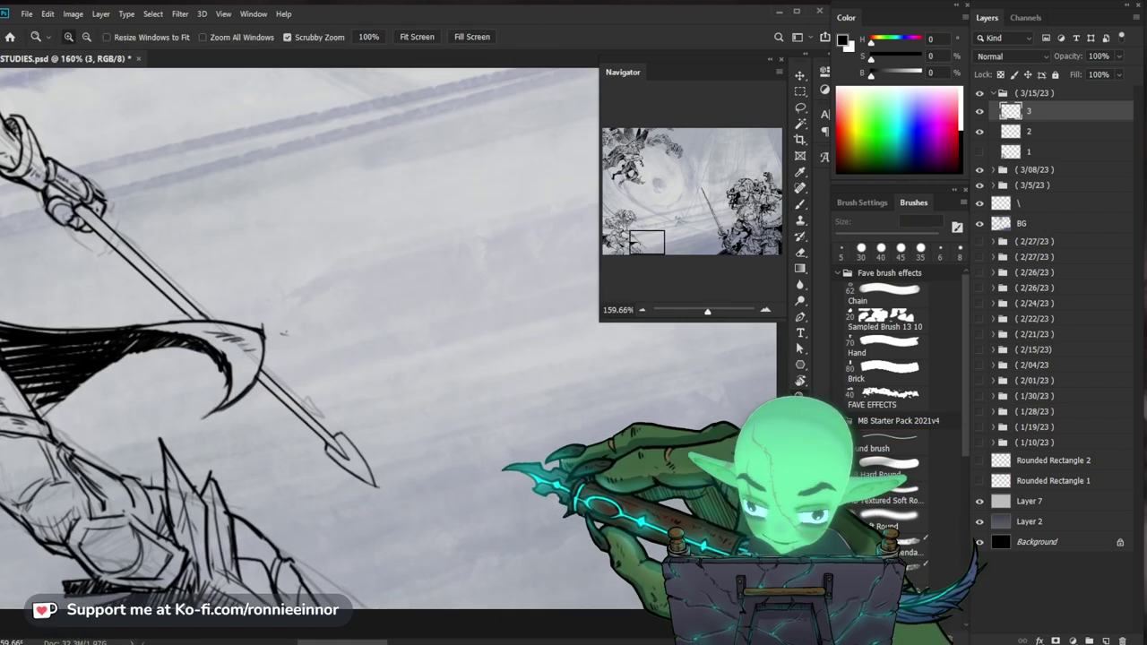
{"action": "key", "text": "e"}
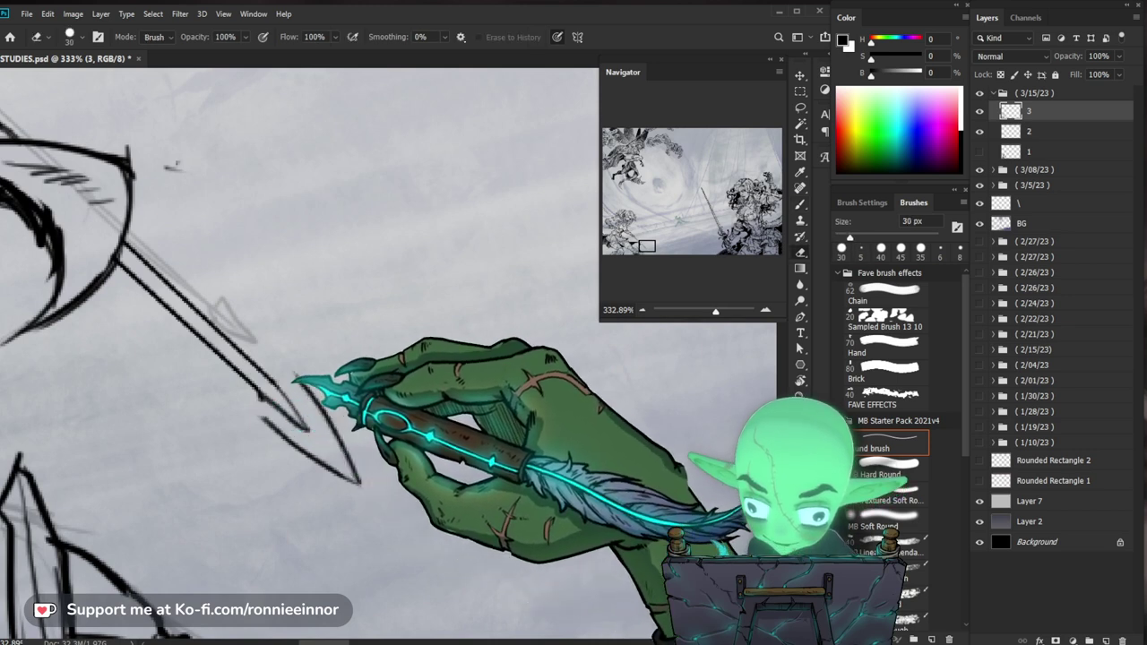
{"action": "key", "text": "b"}
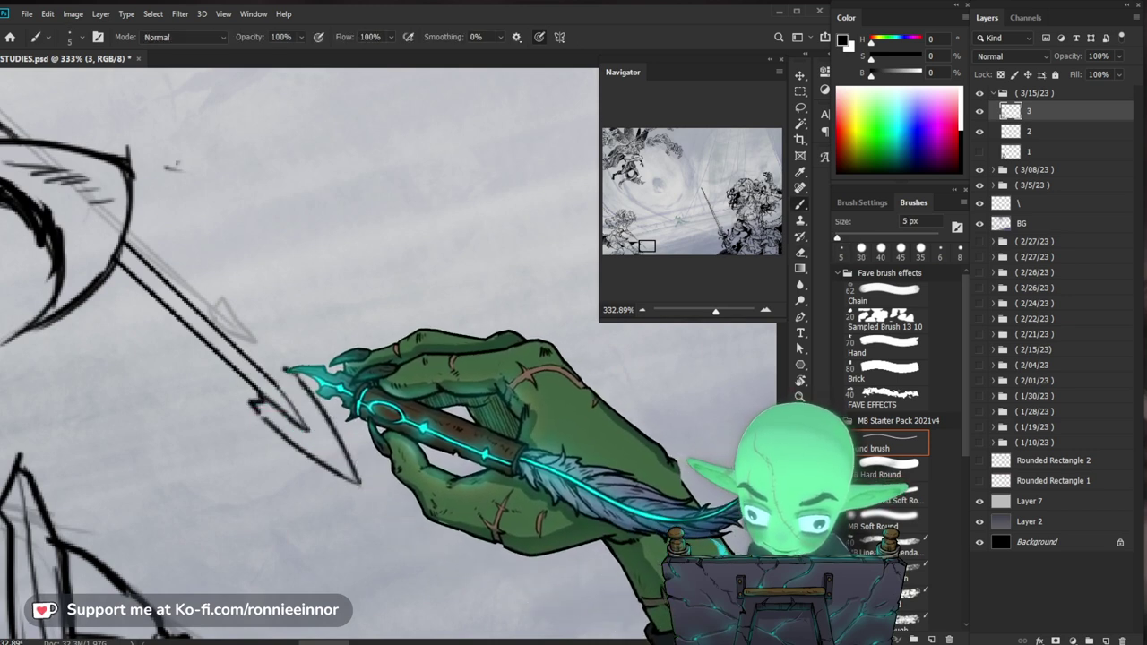
{"action": "key", "text": "z"}
{"action": "left_click_drag", "start_coordinate": [295, 384], "coordinate": [444, 345]}
{"action": "mouse_move", "coordinate": [295, 269]}
{"action": "left_mouse_down"}
{"action": "mouse_move", "coordinate": [224, 269]}
{"action": "mouse_move", "coordinate": [269, 269]}
{"action": "left_mouse_up"}
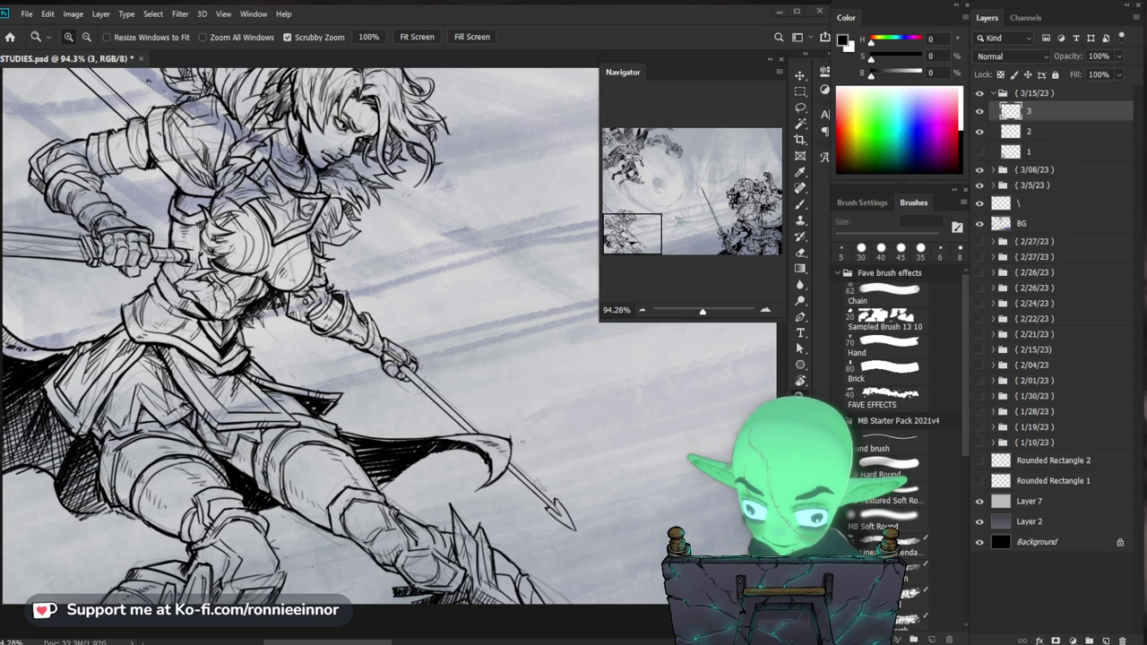
{"action": "left_click_drag", "start_coordinate": [717, 555], "coordinate": [806, 556]}
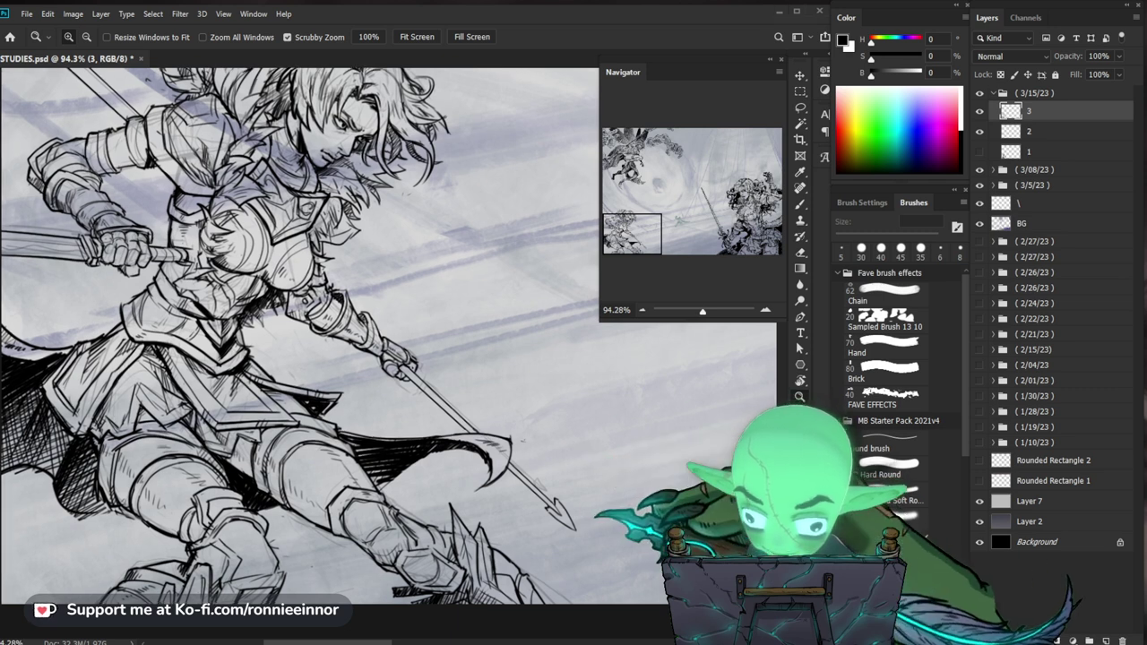
Rotate and zoom the canvas view so the spear stands upright for inking
{"action": "key", "text": "b"}
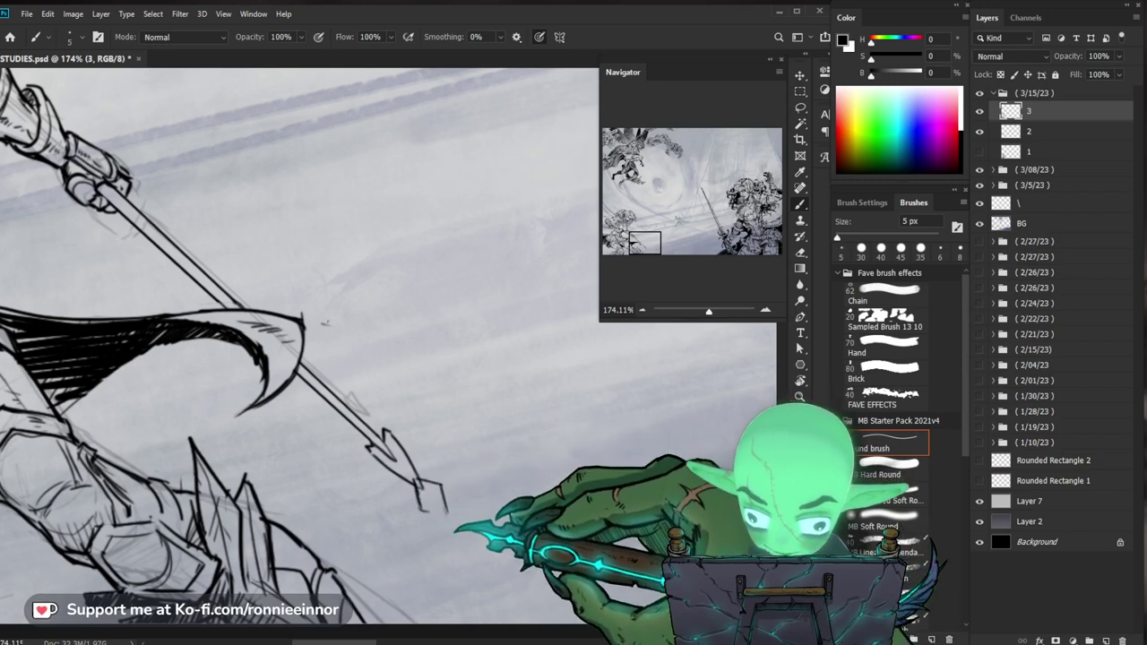
{"action": "key", "text": "z"}
{"action": "left_click_drag", "start_coordinate": [324, 322], "coordinate": [269, 322]}
{"action": "key", "text": "r"}
{"action": "mouse_move", "coordinate": [385, 358]}
{"action": "left_mouse_down"}
{"action": "mouse_move", "coordinate": [421, 377]}
{"action": "mouse_move", "coordinate": [388, 312]}
{"action": "left_mouse_up"}
{"action": "key", "text": "e"}
{"action": "key", "text": "b"}
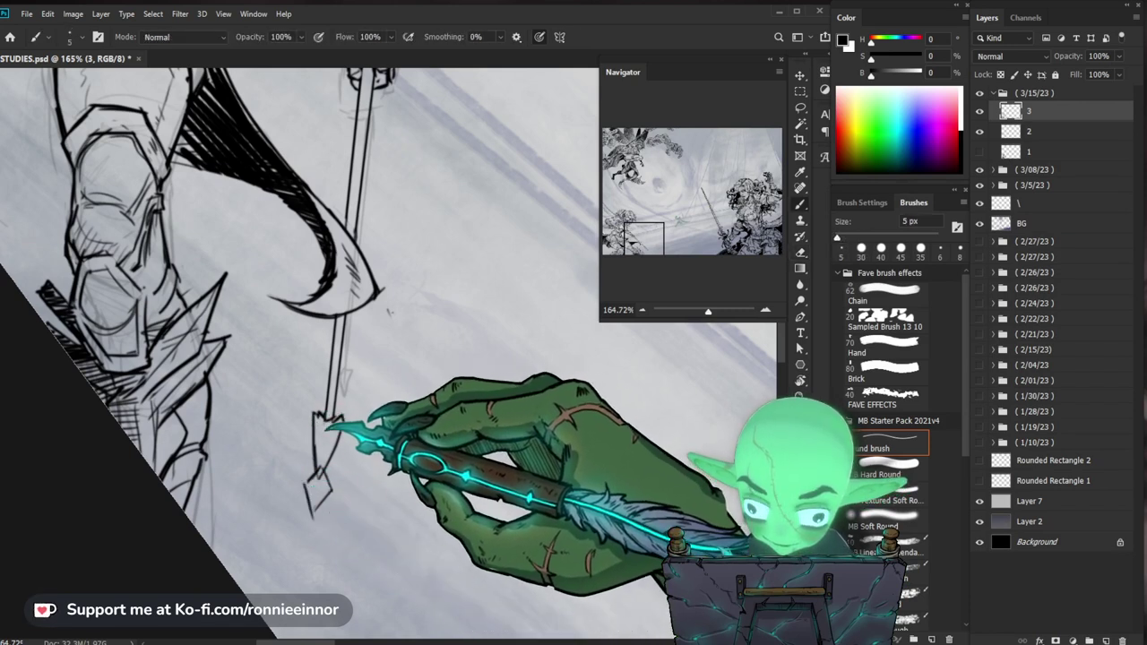
{"action": "left_click_drag", "start_coordinate": [388, 312], "coordinate": [428, 235]}
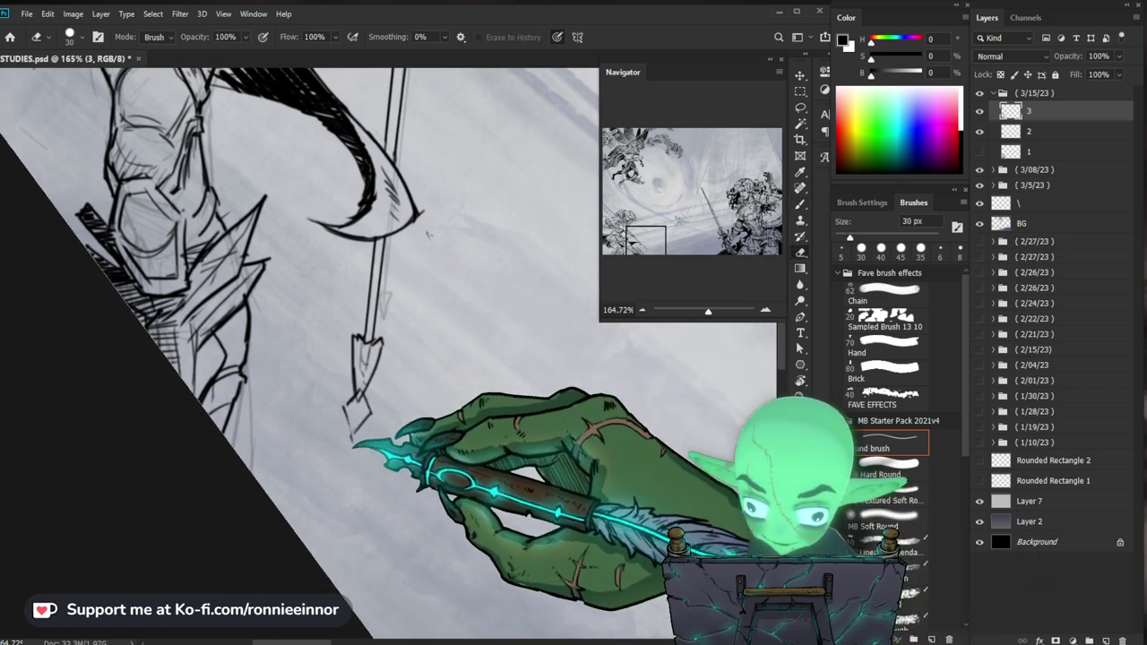
{"action": "key", "text": "e"}
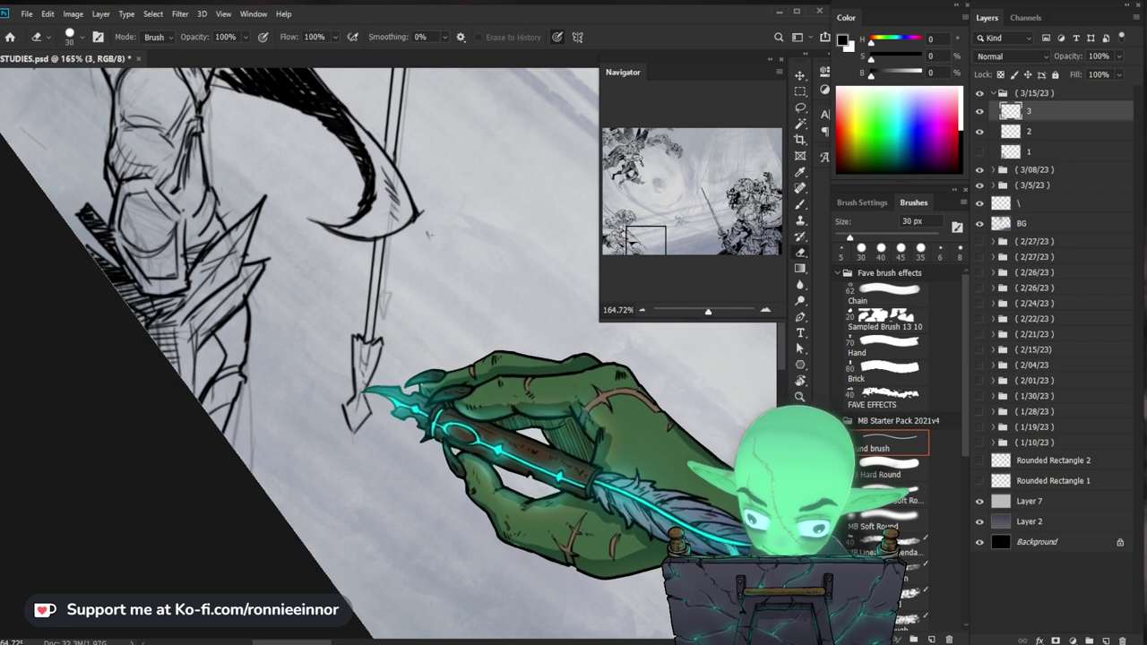
{"action": "key", "text": "b"}
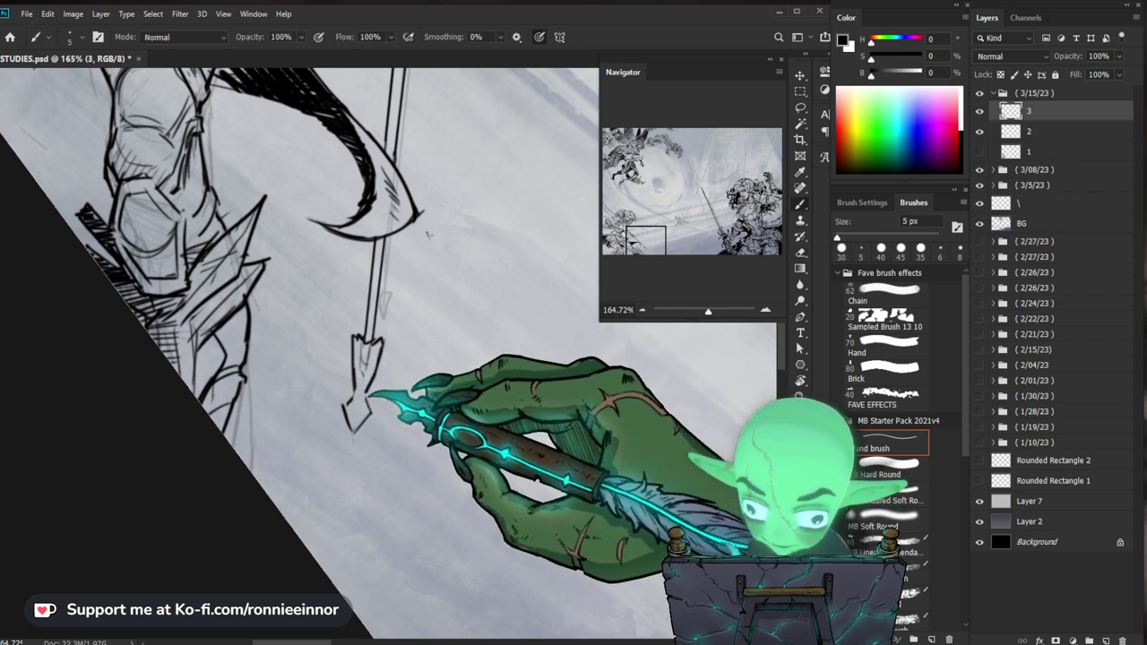
{"action": "key", "text": "b"}
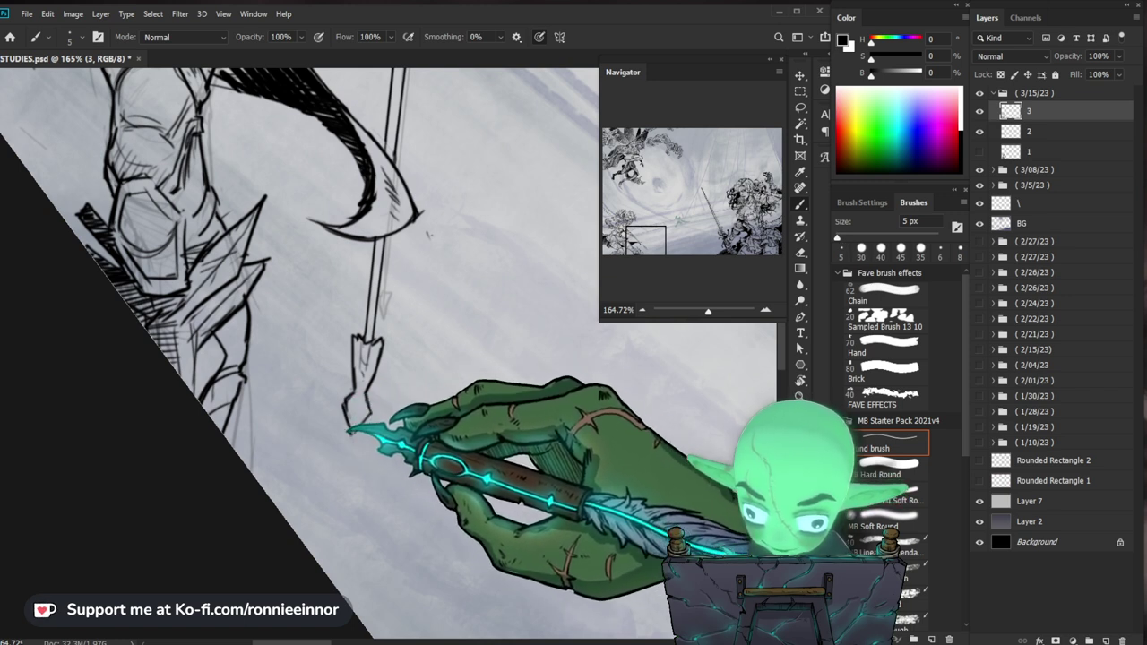
Ink the shaft line below the arrowhead, undoing and redrawing it cleanly
{"action": "left_click_drag", "start_coordinate": [345, 422], "coordinate": [343, 593]}
{"action": "left_click_drag", "start_coordinate": [358, 439], "coordinate": [350, 537]}
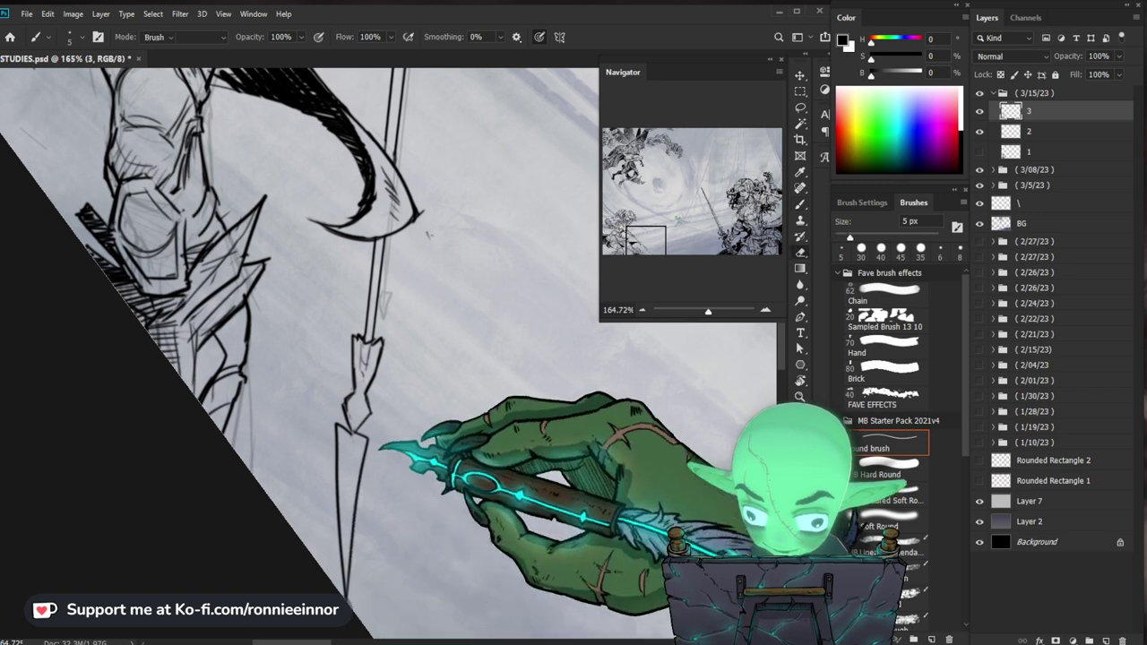
{"action": "key", "text": "ctrl+z"}
{"action": "left_click_drag", "start_coordinate": [346, 424], "coordinate": [342, 583]}
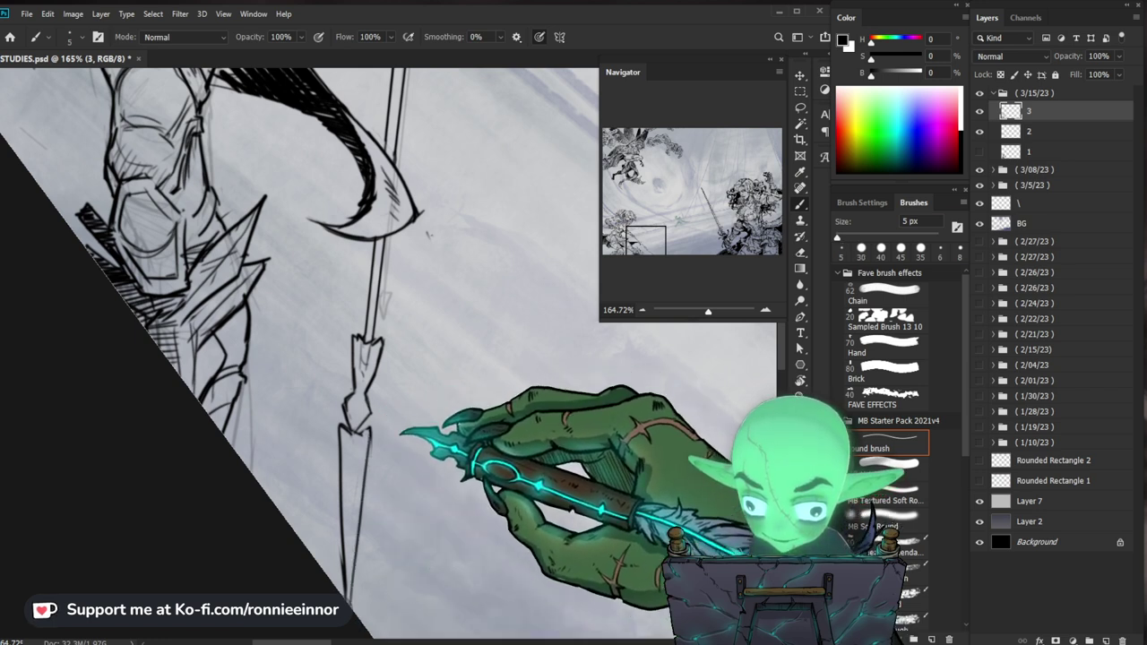
{"action": "key", "text": "b"}
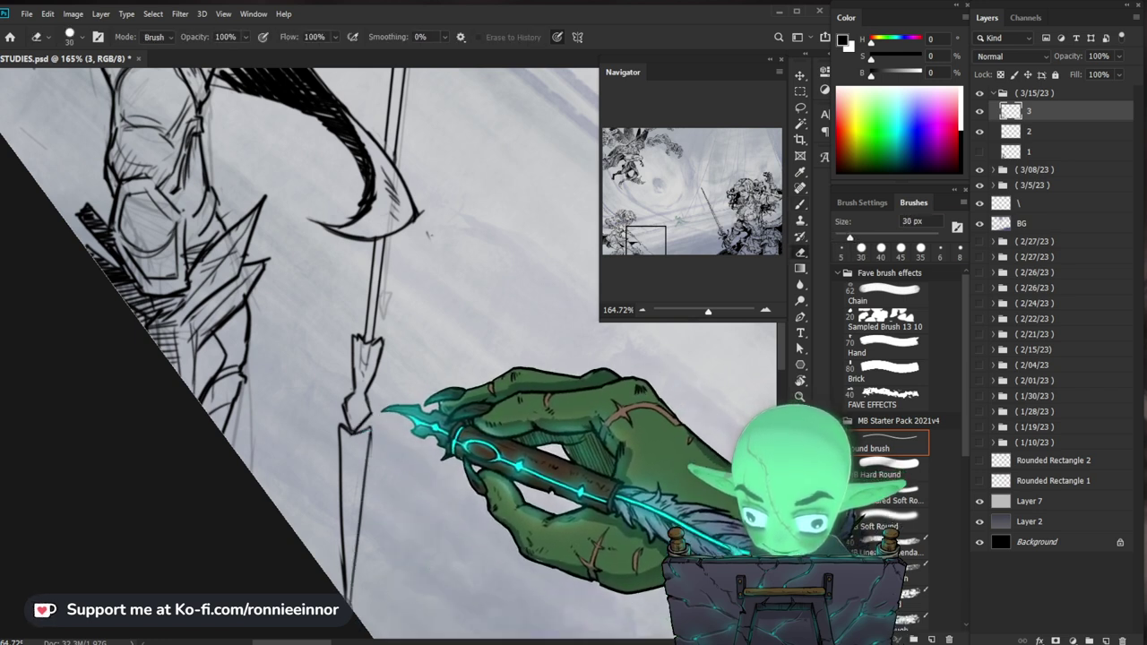
{"action": "key", "text": "e"}
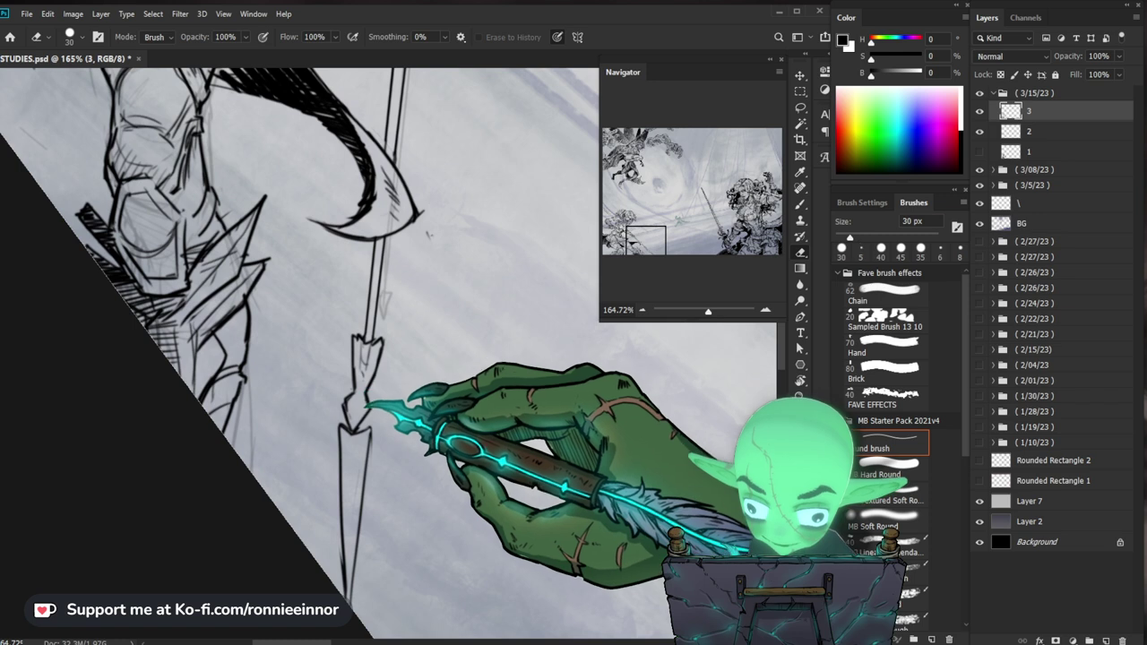
{"action": "key", "text": "b"}
Zoom in closer on another part of the spear and add a short ink stroke
{"action": "left_click_drag", "start_coordinate": [428, 235], "coordinate": [448, 309]}
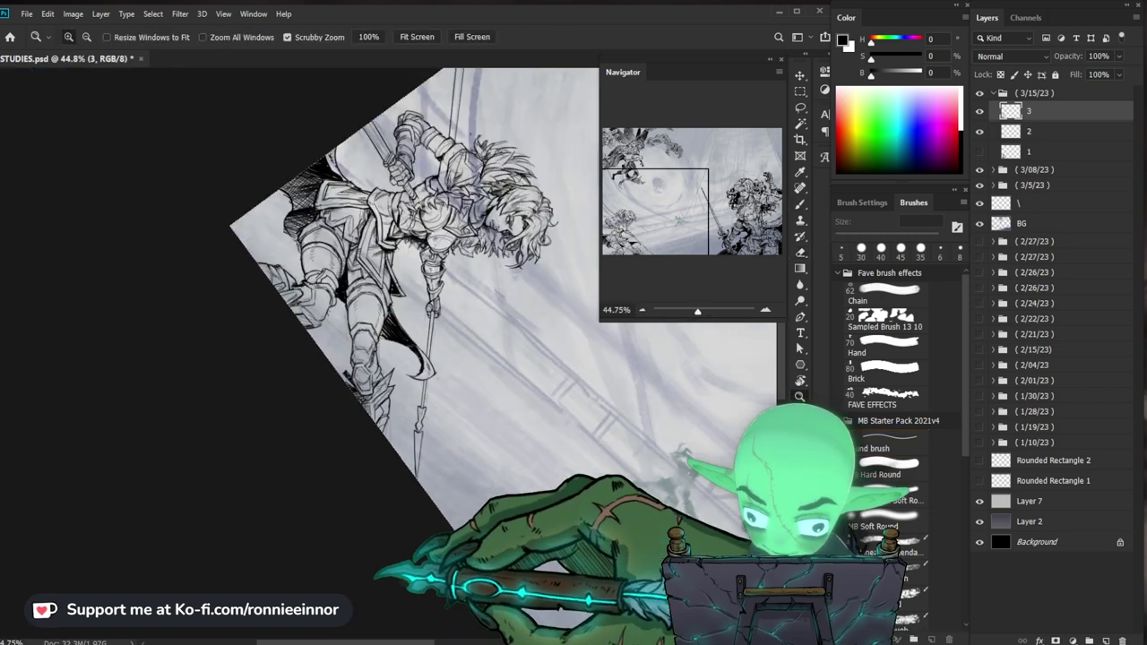
{"action": "key", "text": "e"}
{"action": "key", "text": "b"}
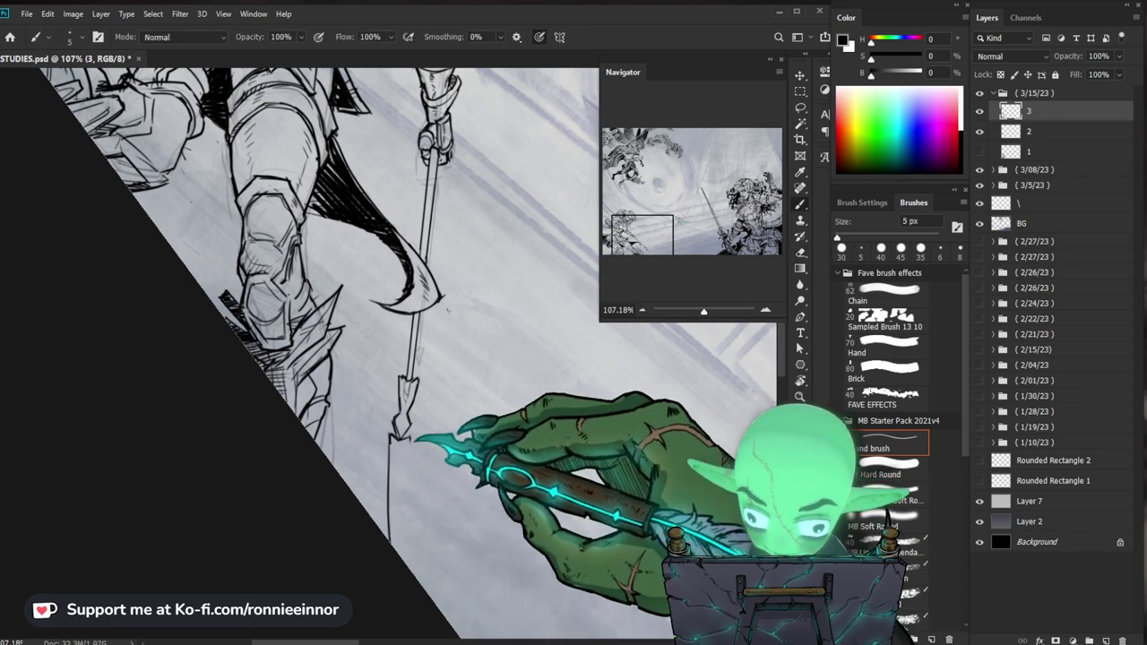
{"action": "key", "text": "z"}
{"action": "mouse_move", "coordinate": [447, 307]}
{"action": "left_mouse_down"}
{"action": "mouse_move", "coordinate": [496, 166]}
{"action": "mouse_move", "coordinate": [529, 166]}
{"action": "left_mouse_up"}
{"action": "key", "text": "b"}
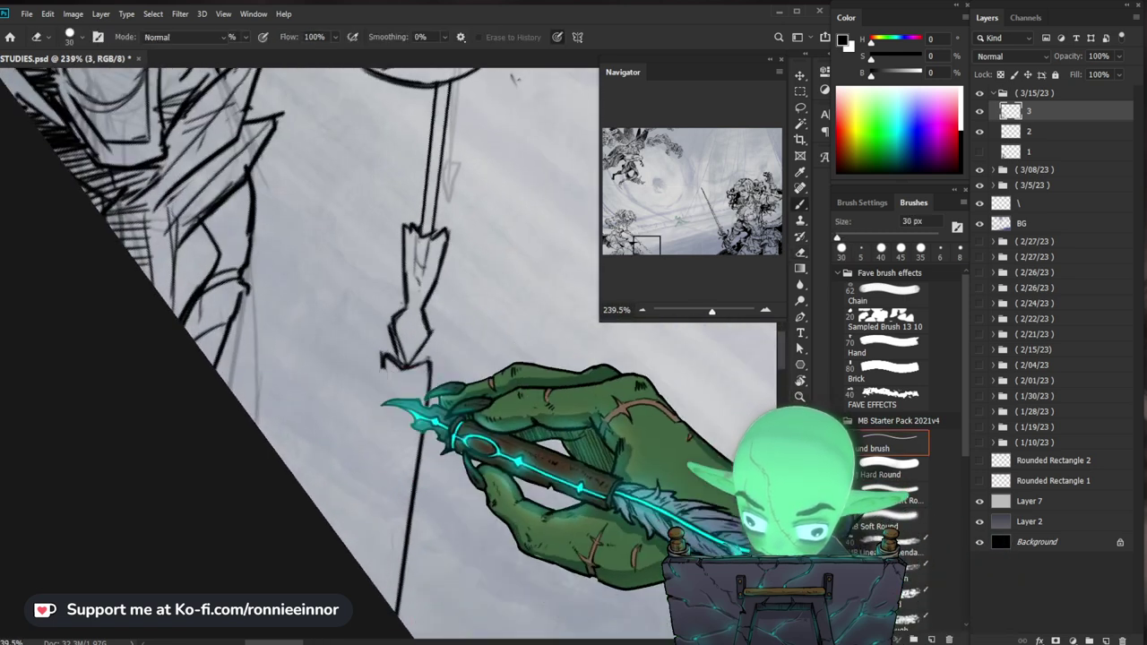
{"action": "left_click_drag", "start_coordinate": [385, 427], "coordinate": [394, 422]}
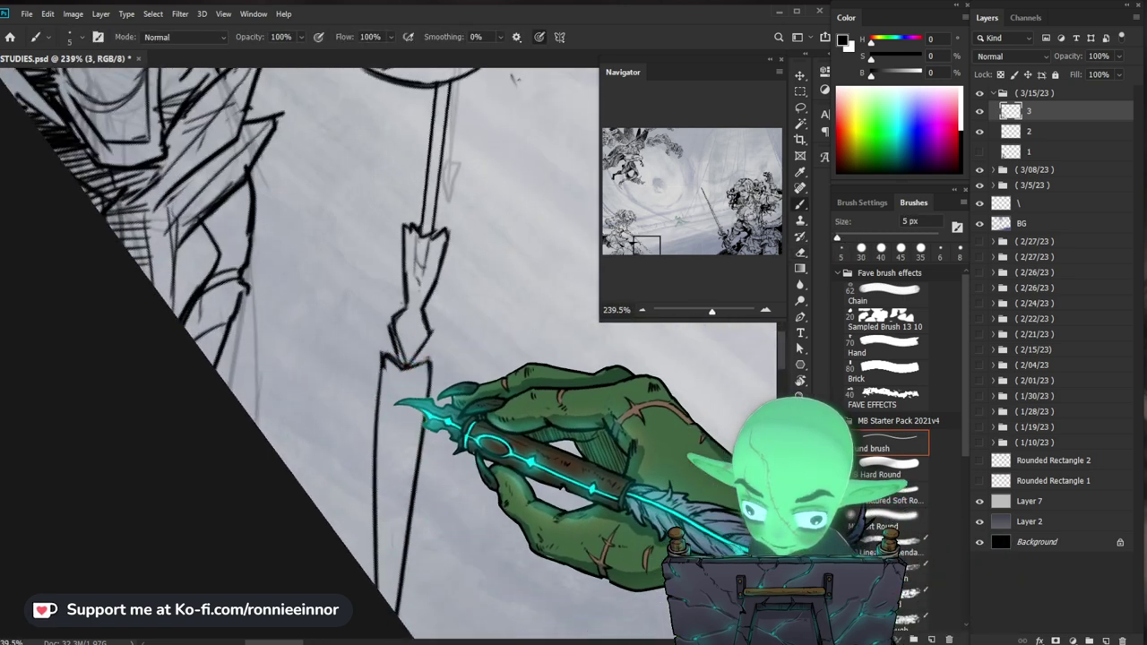
Draw the left shaft line straight down and extend the right shaft line downward
{"action": "key", "text": "z"}
{"action": "left_click_drag", "start_coordinate": [538, 428], "coordinate": [487, 427]}
{"action": "key", "text": "b"}
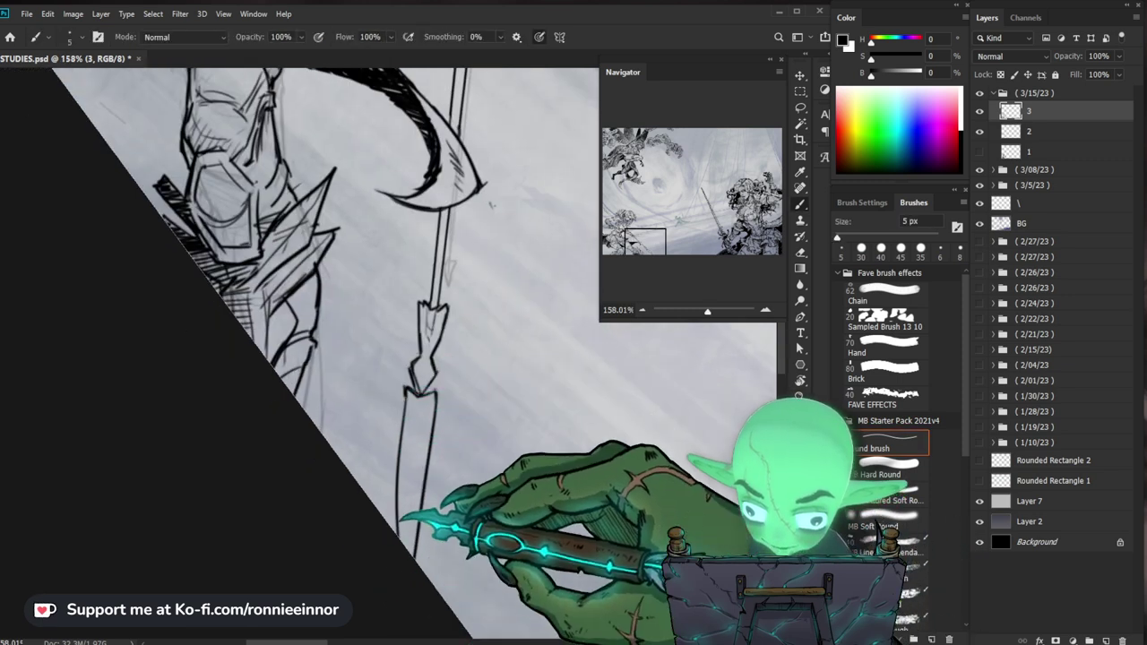
{"action": "key", "text": "z"}
{"action": "mouse_move", "coordinate": [434, 460]}
{"action": "left_mouse_down"}
{"action": "mouse_move", "coordinate": [502, 460]}
{"action": "mouse_move", "coordinate": [470, 424]}
{"action": "left_mouse_up"}
{"action": "key", "text": "b"}
{"action": "key", "text": "z"}
{"action": "key", "text": "b"}
{"action": "key", "text": "z"}
{"action": "left_click_drag", "start_coordinate": [464, 465], "coordinate": [475, 464]}
{"action": "key", "text": "b"}
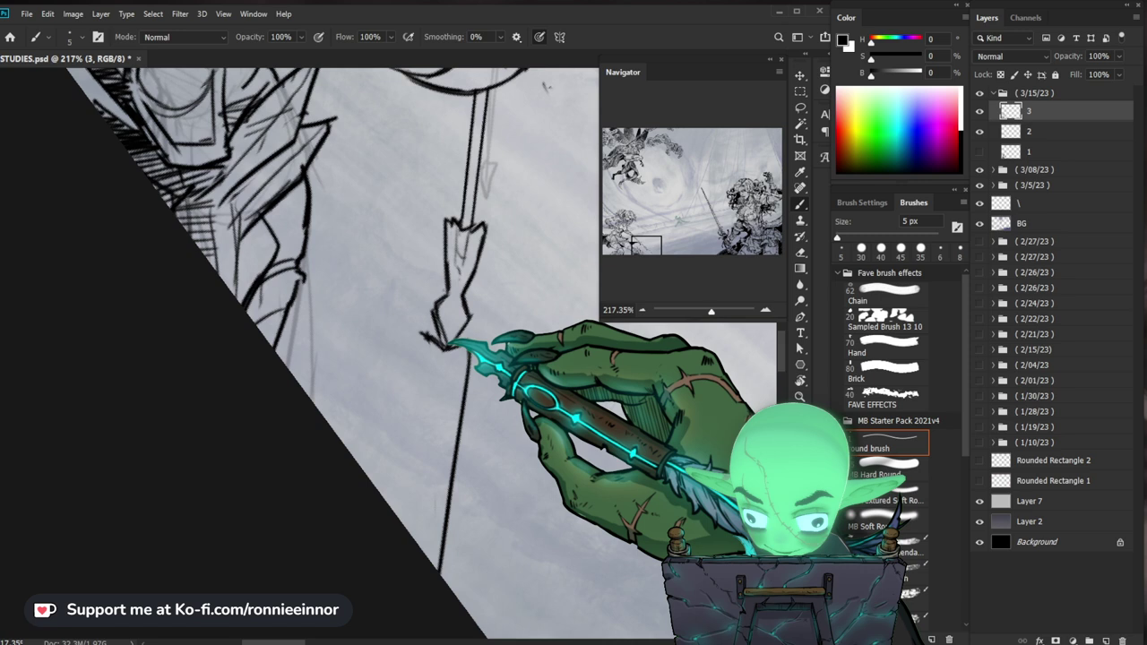
{"action": "left_click_drag", "start_coordinate": [418, 333], "coordinate": [425, 548]}
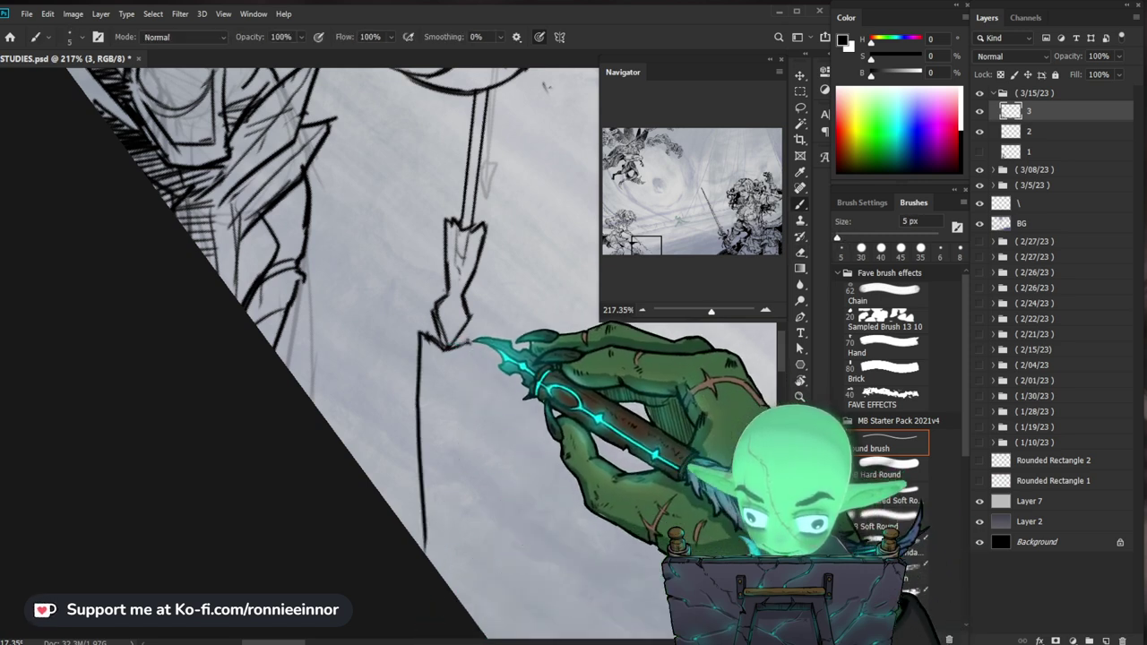
{"action": "left_click_drag", "start_coordinate": [470, 392], "coordinate": [467, 414]}
Zoom in on the spear tip and the figure's leg
{"action": "key", "text": "z"}
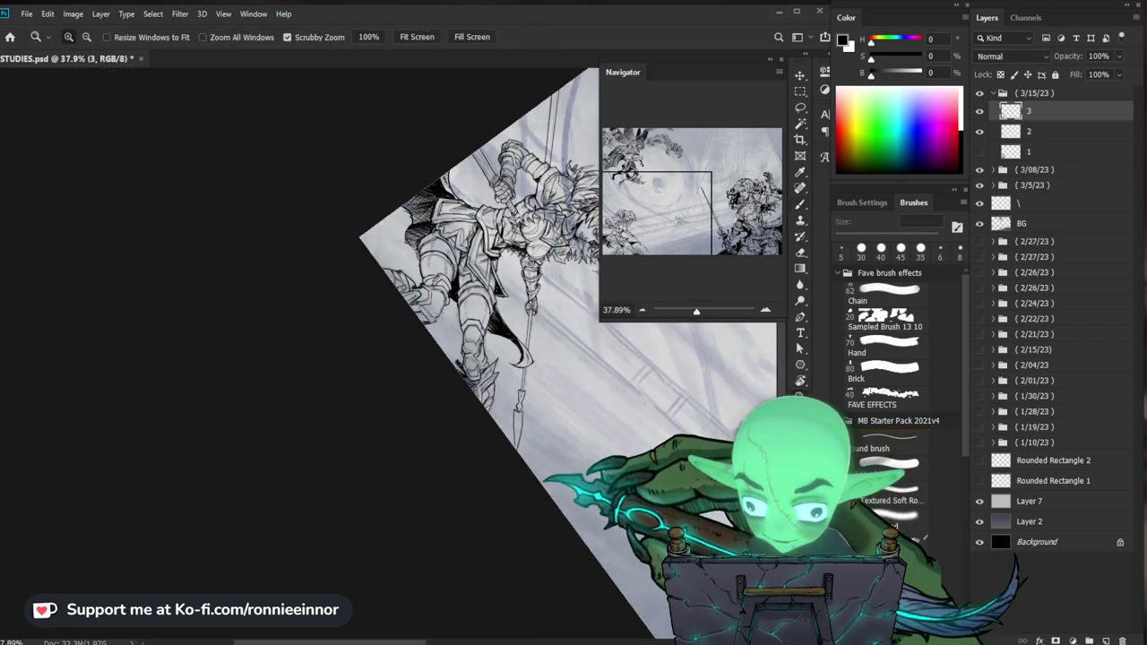
{"action": "left_click_drag", "start_coordinate": [522, 427], "coordinate": [573, 426]}
{"action": "key", "text": "b"}
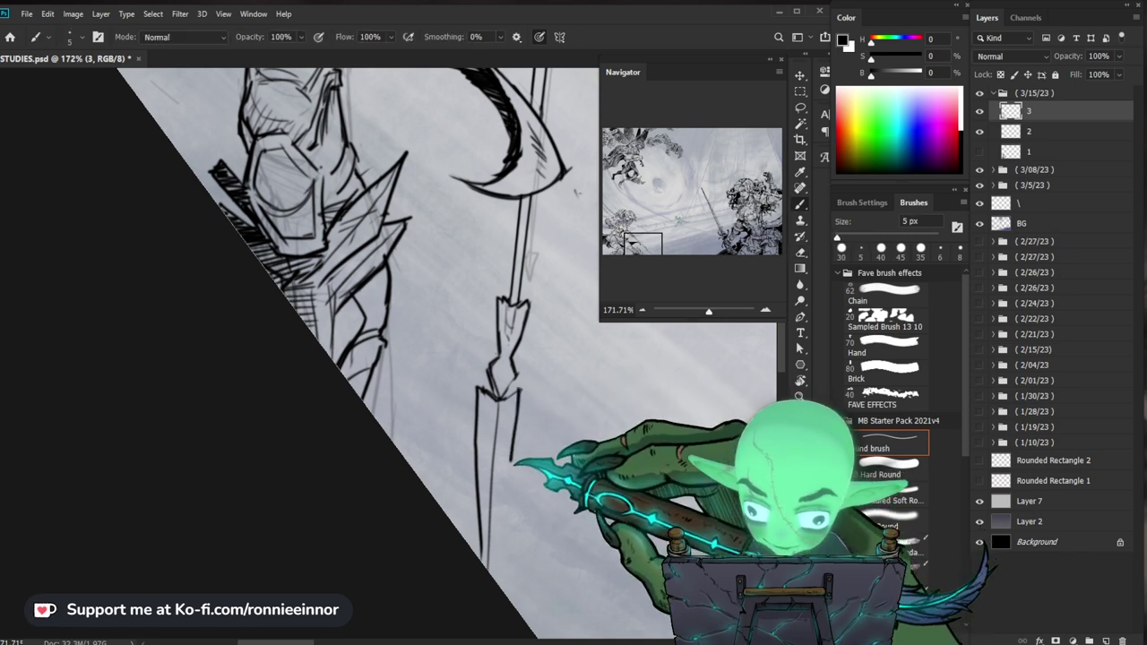
{"action": "key", "text": "e"}
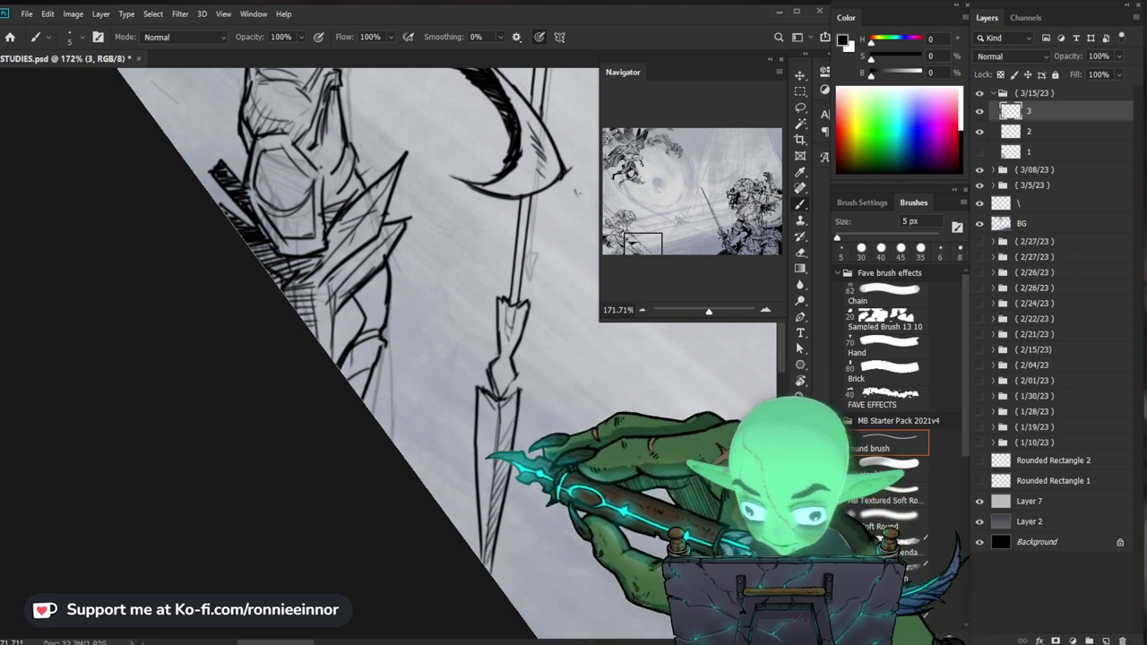
{"action": "key", "text": "z"}
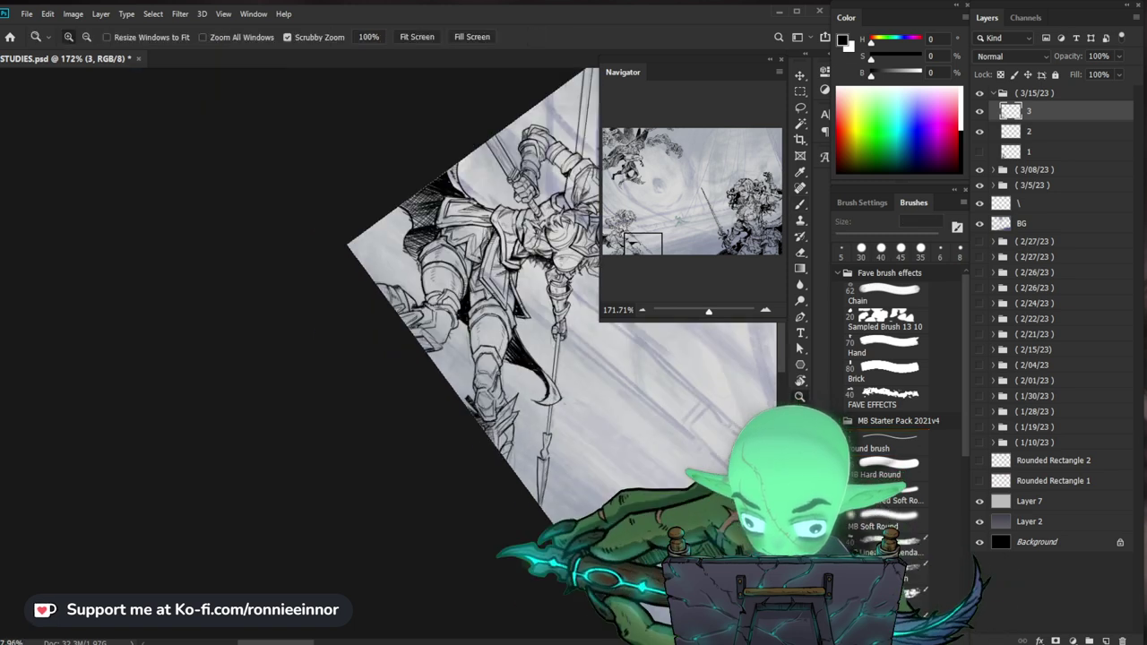
{"action": "left_click_drag", "start_coordinate": [502, 269], "coordinate": [412, 269]}
{"action": "left_click_drag", "start_coordinate": [569, 438], "coordinate": [659, 438]}
Ink a thin diagonal line beside the spear tip with the 5 px brush
{"action": "key", "text": "e"}
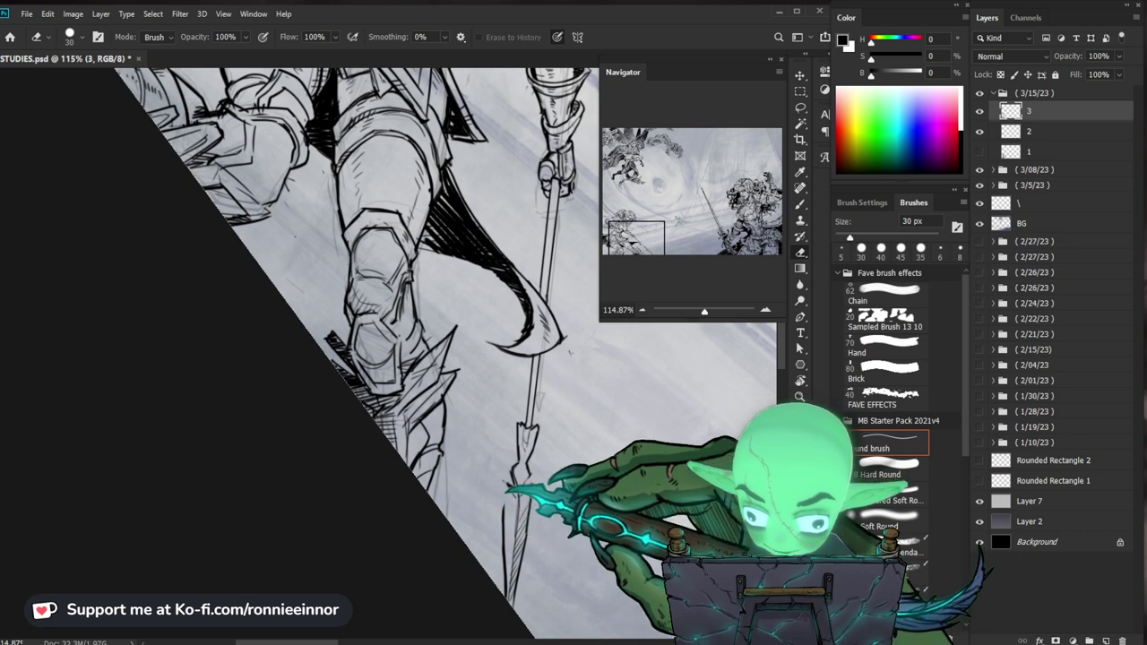
{"action": "key", "text": "b"}
{"action": "key", "text": "e"}
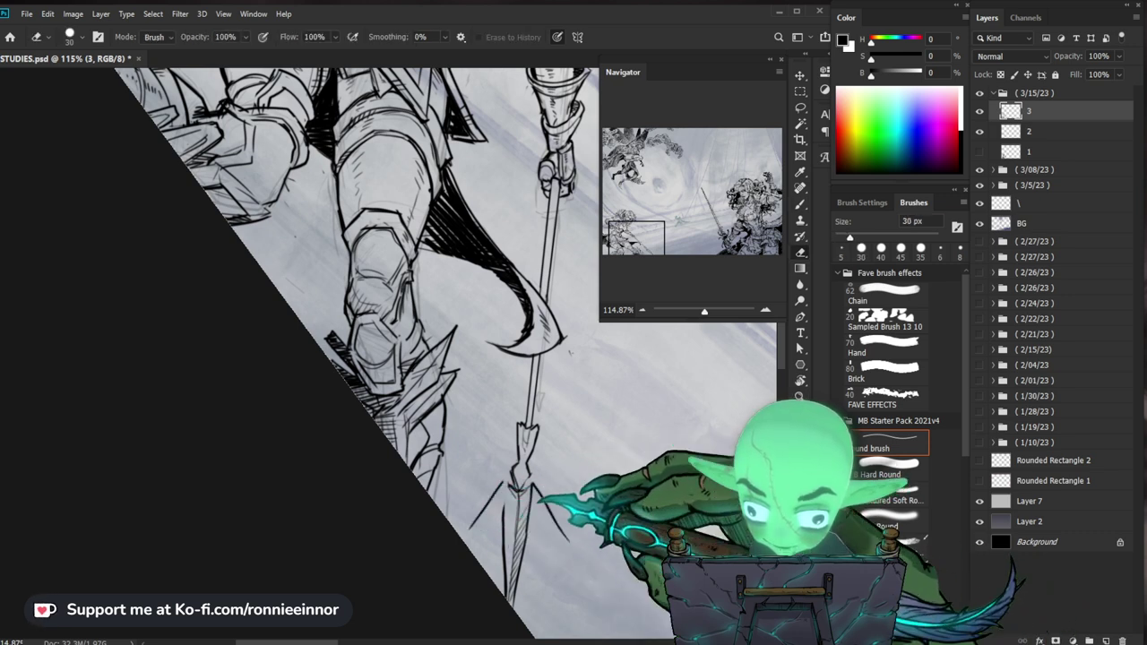
{"action": "key", "text": "b"}
{"action": "key", "text": "e"}
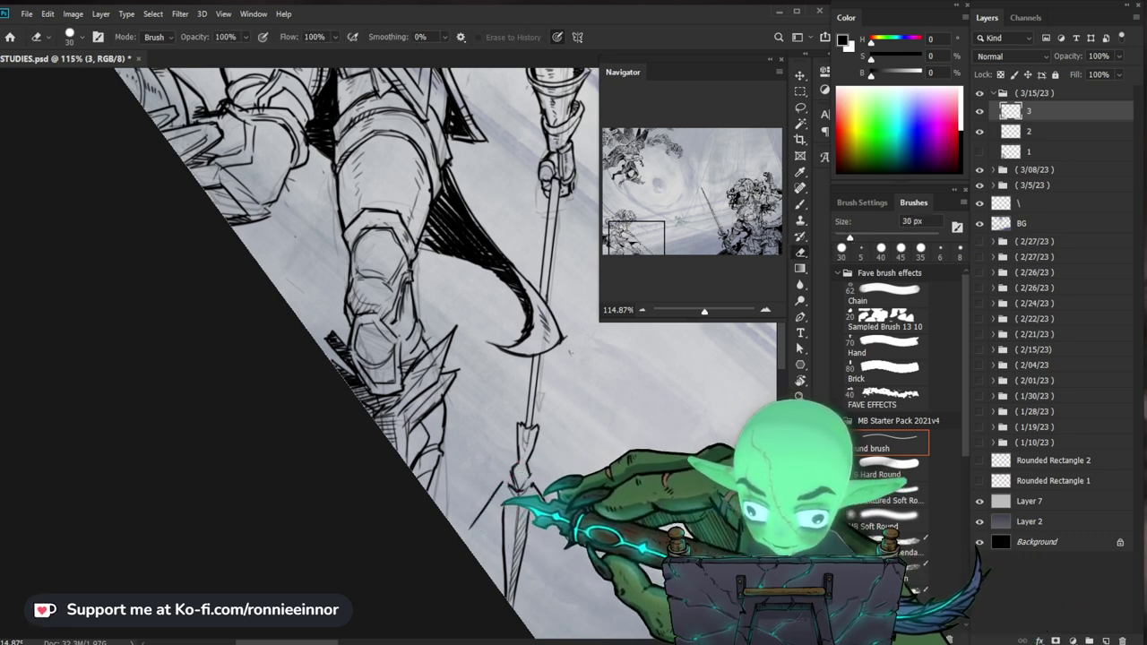
{"action": "key", "text": "b"}
{"action": "left_click_drag", "start_coordinate": [462, 523], "coordinate": [501, 484]}
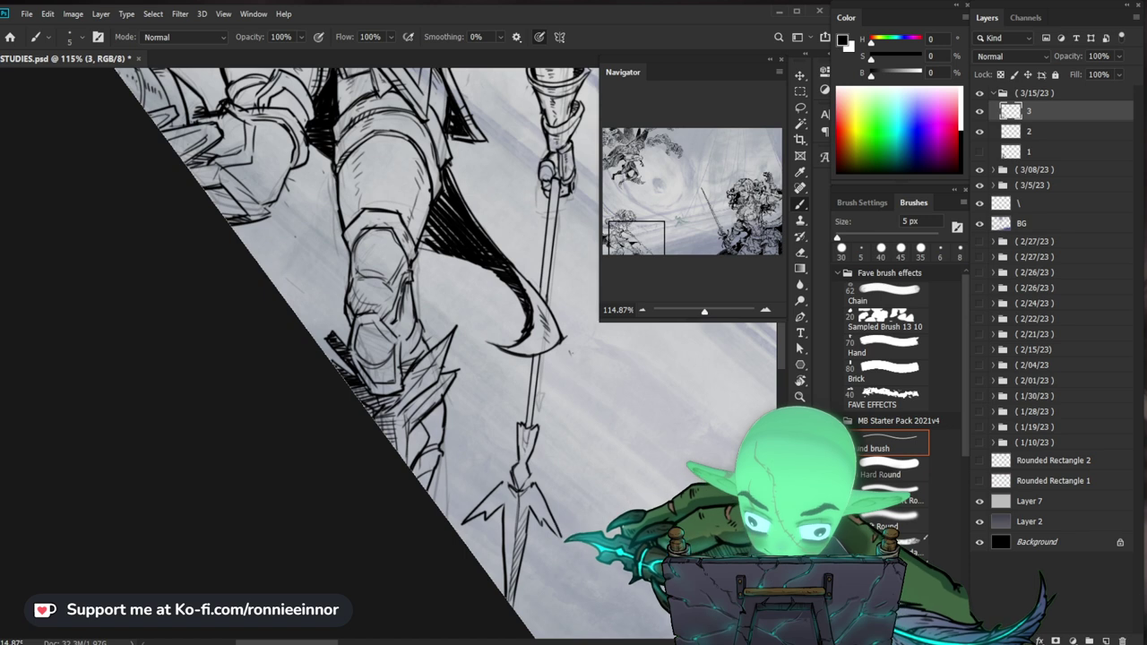
{"action": "key", "text": "e"}
{"action": "key", "text": "b"}
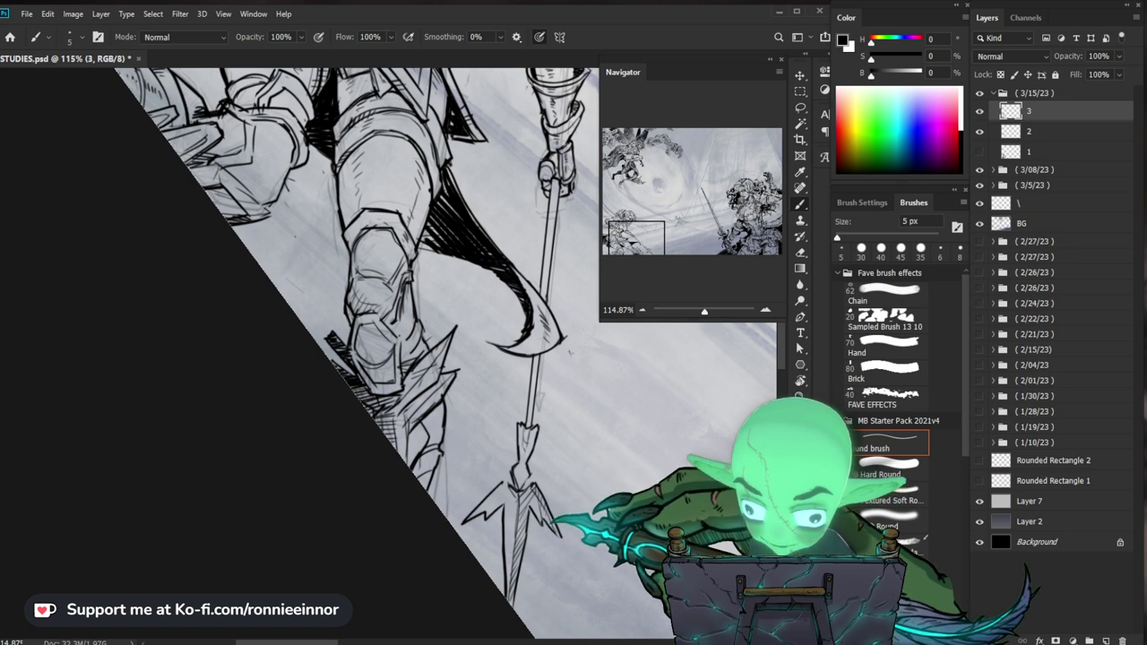
Check the figure by zooming to the head, zooming out, and tilting the view
{"action": "key", "text": "z"}
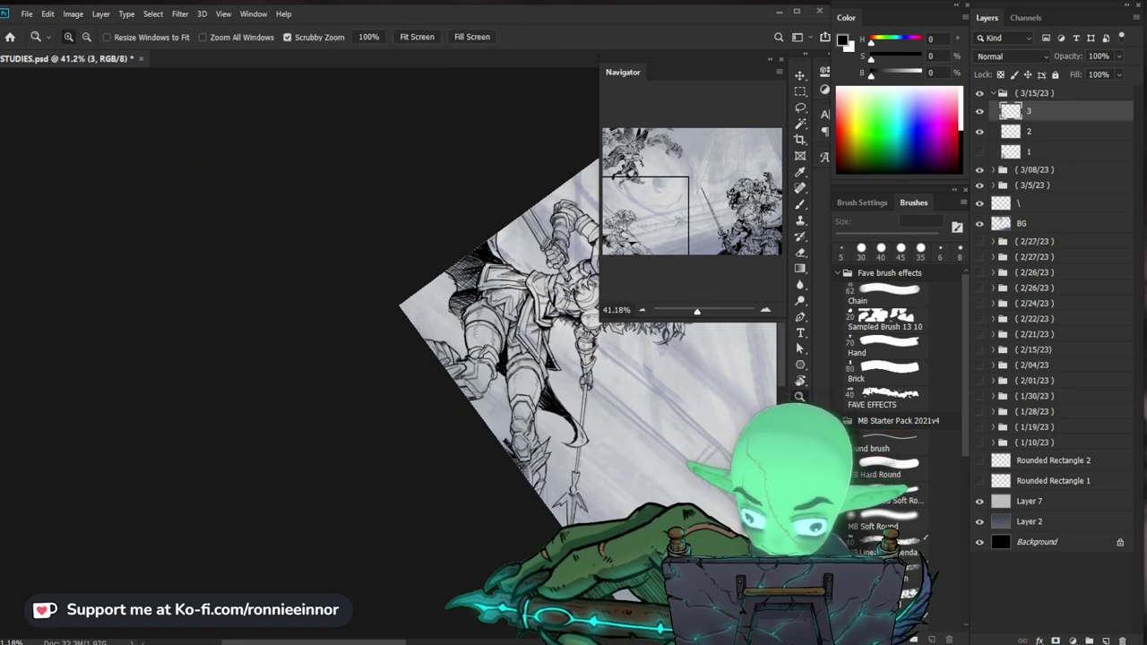
{"action": "left_click_drag", "start_coordinate": [565, 524], "coordinate": [645, 524]}
{"action": "key", "text": "b"}
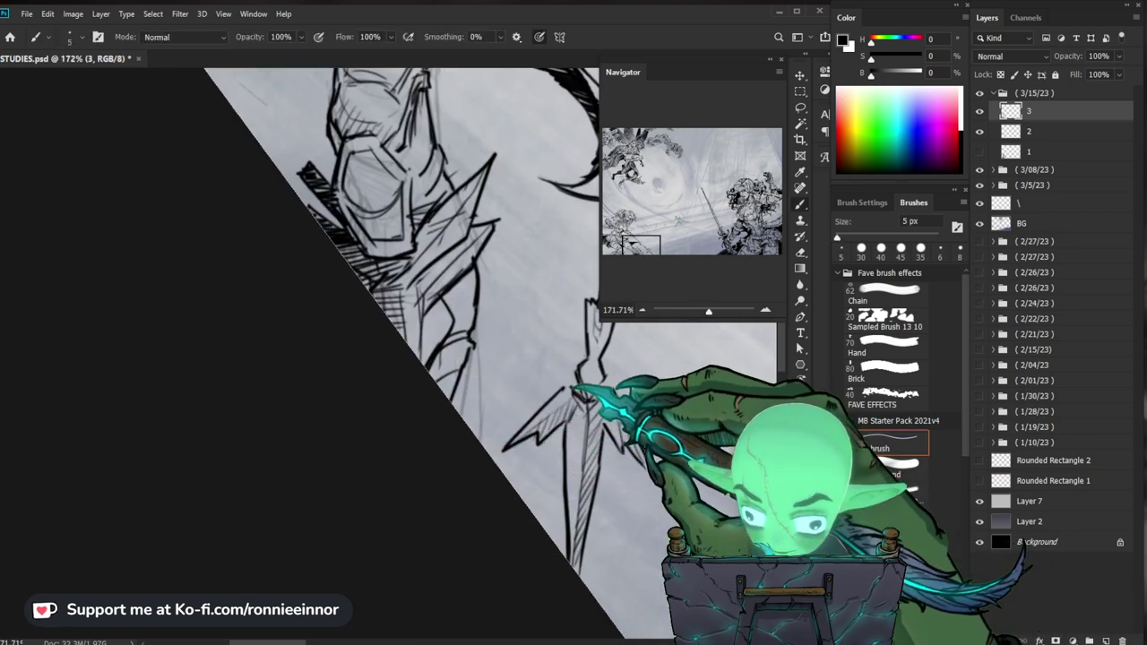
{"action": "left_click_drag", "start_coordinate": [448, 358], "coordinate": [340, 430]}
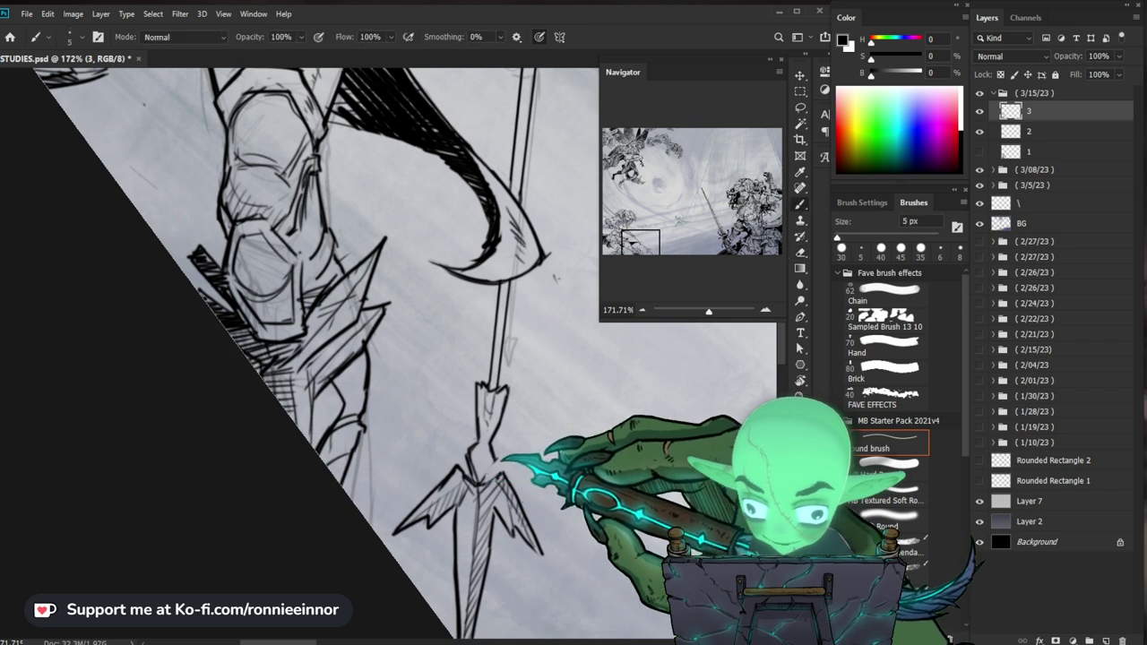
{"action": "key", "text": "z"}
{"action": "left_click_drag", "start_coordinate": [386, 350], "coordinate": [296, 350]}
{"action": "key", "text": "r"}
{"action": "left_click_drag", "start_coordinate": [430, 269], "coordinate": [359, 376]}
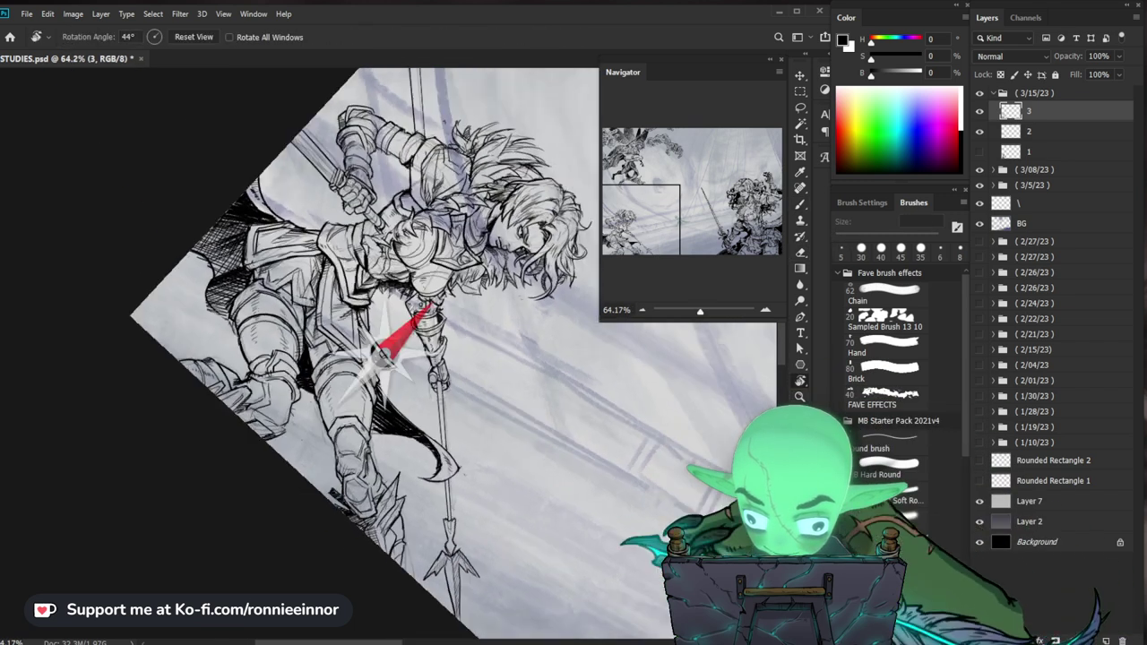
{"action": "key", "text": "Escape"}
{"action": "key", "text": "b"}
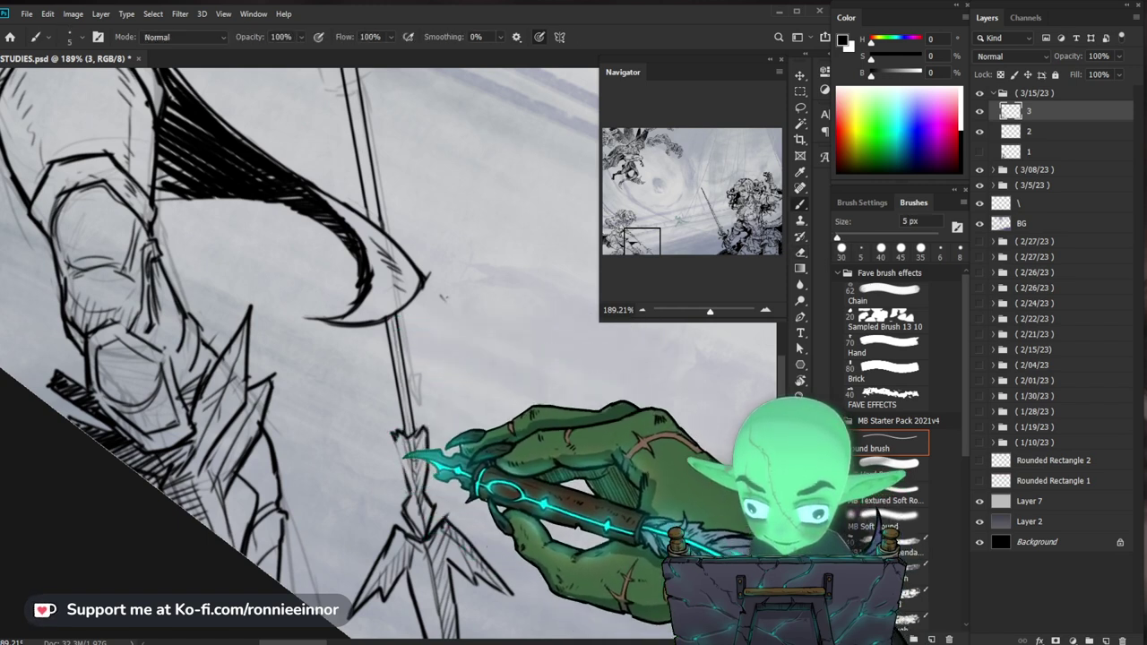
{"action": "left_click_drag", "start_coordinate": [430, 358], "coordinate": [419, 306]}
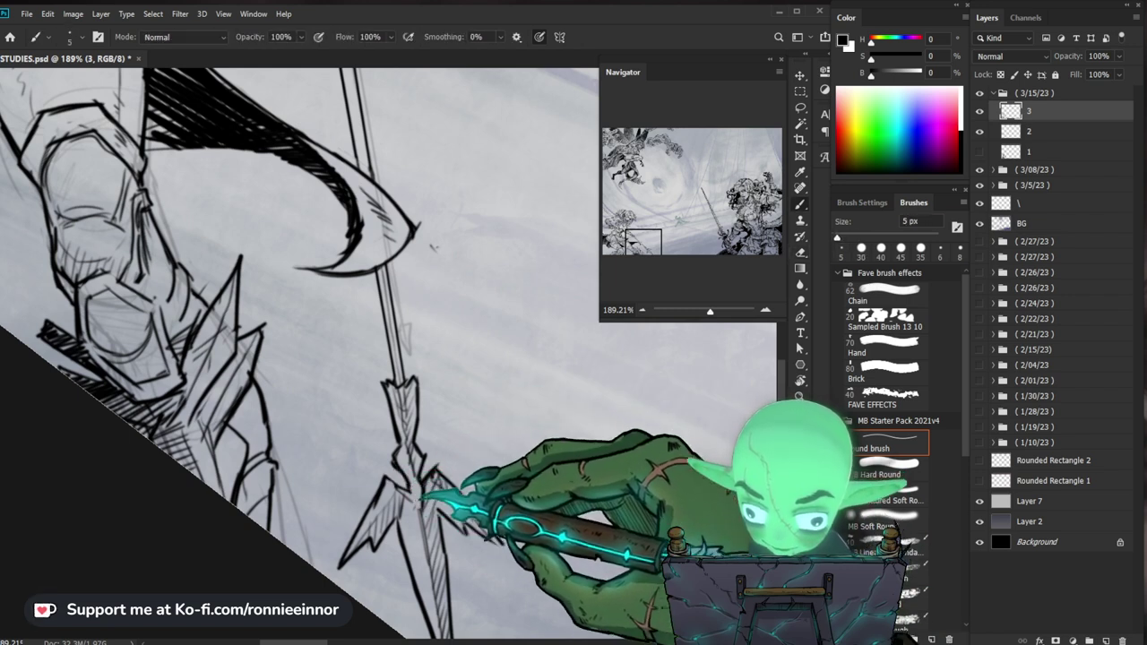
{"action": "scroll", "coordinate": [433, 246], "scroll_direction": "down", "scroll_amount": 5}
{"action": "key", "text": "r"}
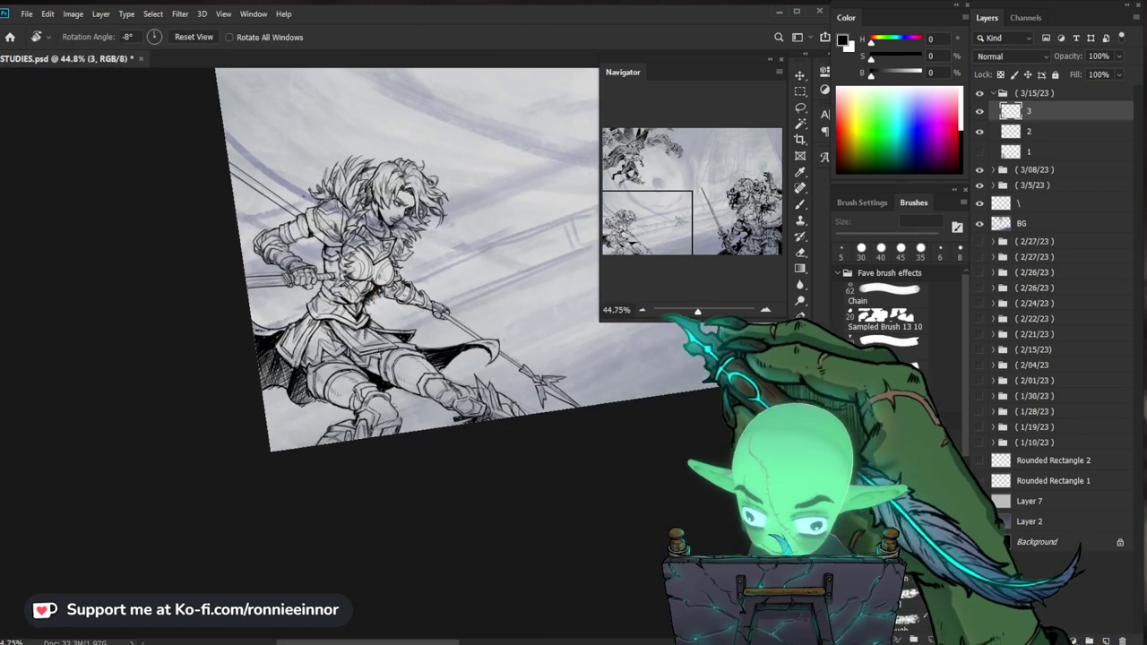
{"action": "left_click_drag", "start_coordinate": [433, 245], "coordinate": [466, 268]}
{"action": "scroll", "coordinate": [358, 269], "scroll_direction": "up", "scroll_amount": 1}
{"action": "scroll", "coordinate": [358, 269], "scroll_direction": "up", "scroll_amount": 1}
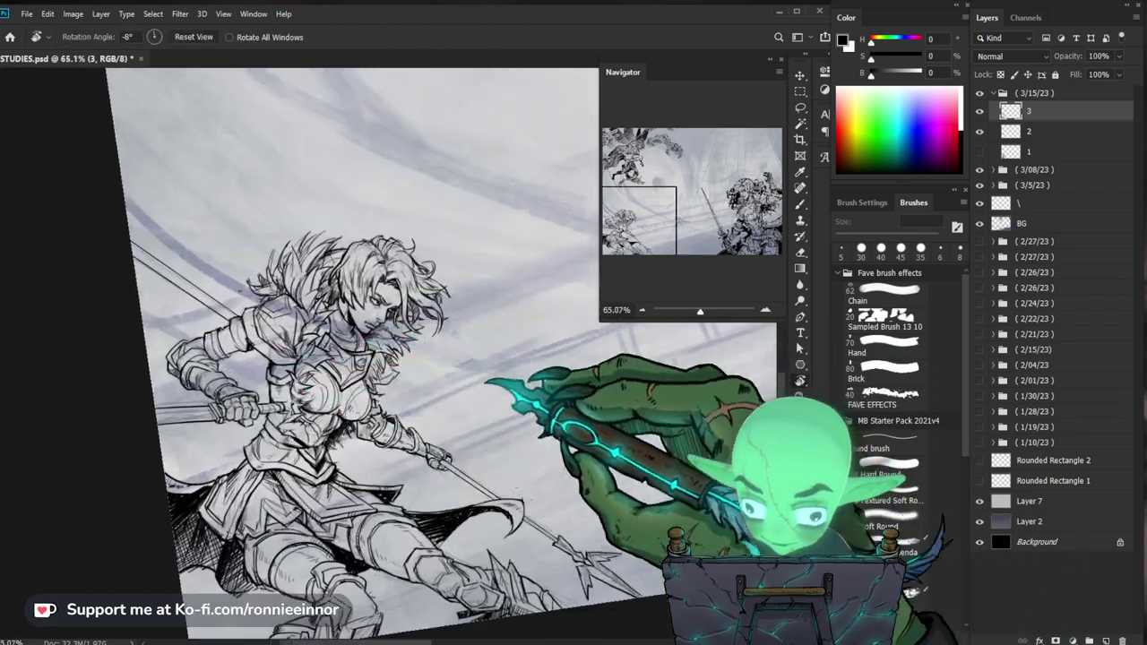
{"action": "scroll", "coordinate": [359, 269], "scroll_direction": "up", "scroll_amount": 1}
{"action": "key", "text": "z"}
{"action": "scroll", "coordinate": [377, 340], "scroll_direction": "down", "scroll_amount": 2}
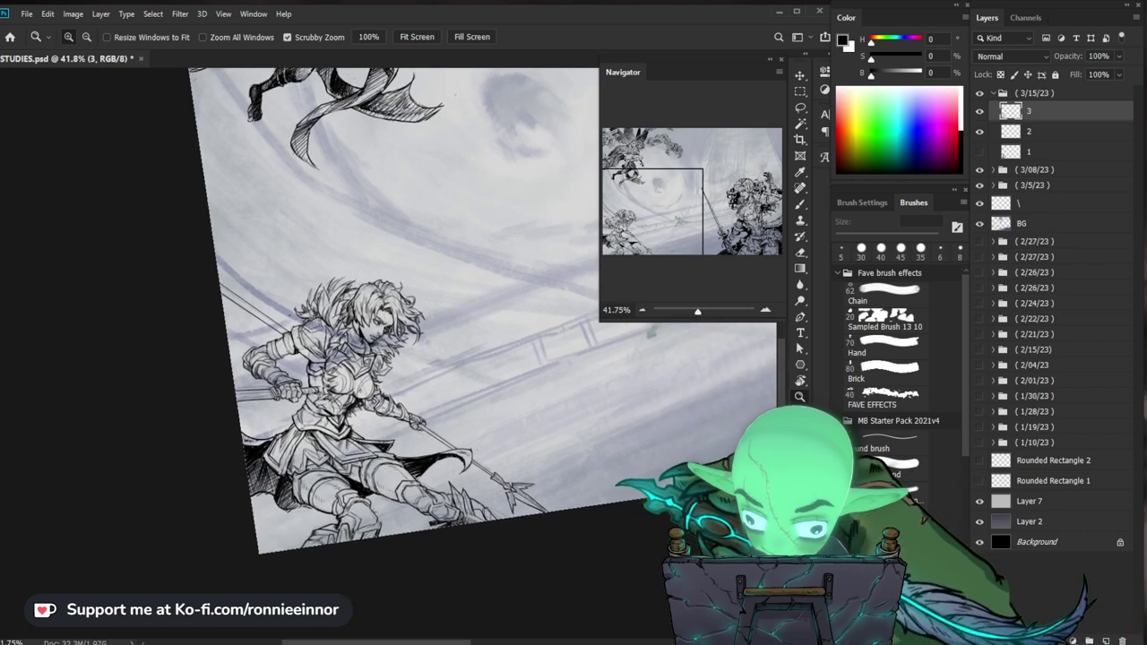
{"action": "scroll", "coordinate": [310, 309], "scroll_direction": "up", "scroll_amount": 2}
{"action": "scroll", "coordinate": [309, 309], "scroll_direction": "up", "scroll_amount": 1}
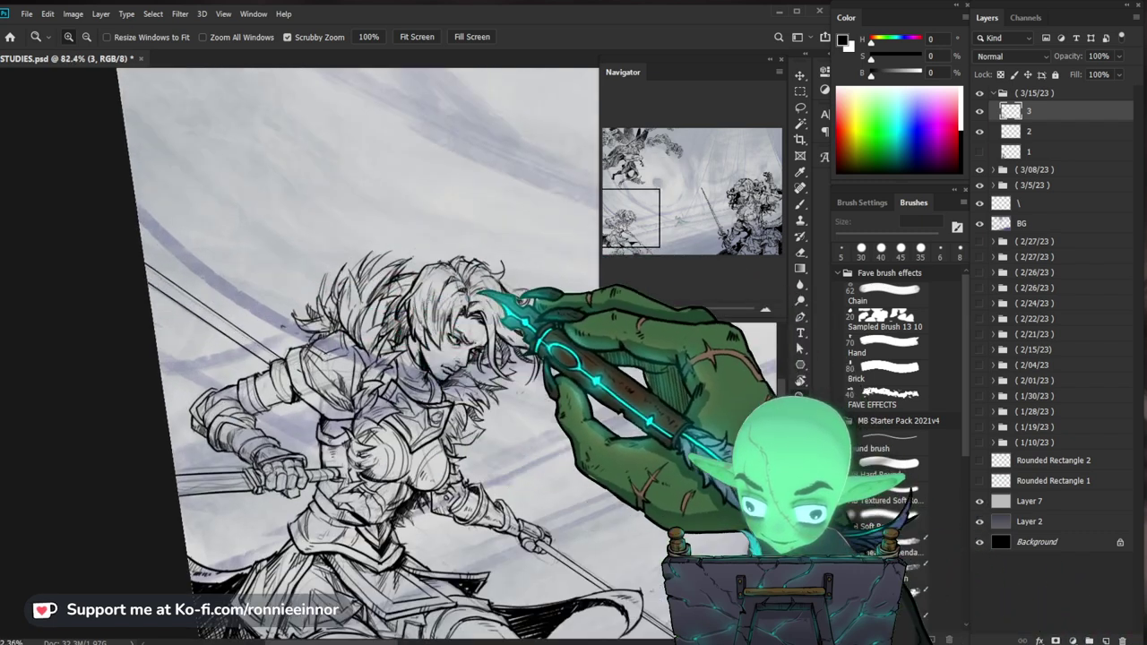
{"action": "scroll", "coordinate": [309, 309], "scroll_direction": "up", "scroll_amount": 1}
{"action": "scroll", "coordinate": [359, 358], "scroll_direction": "right", "scroll_amount": 1}
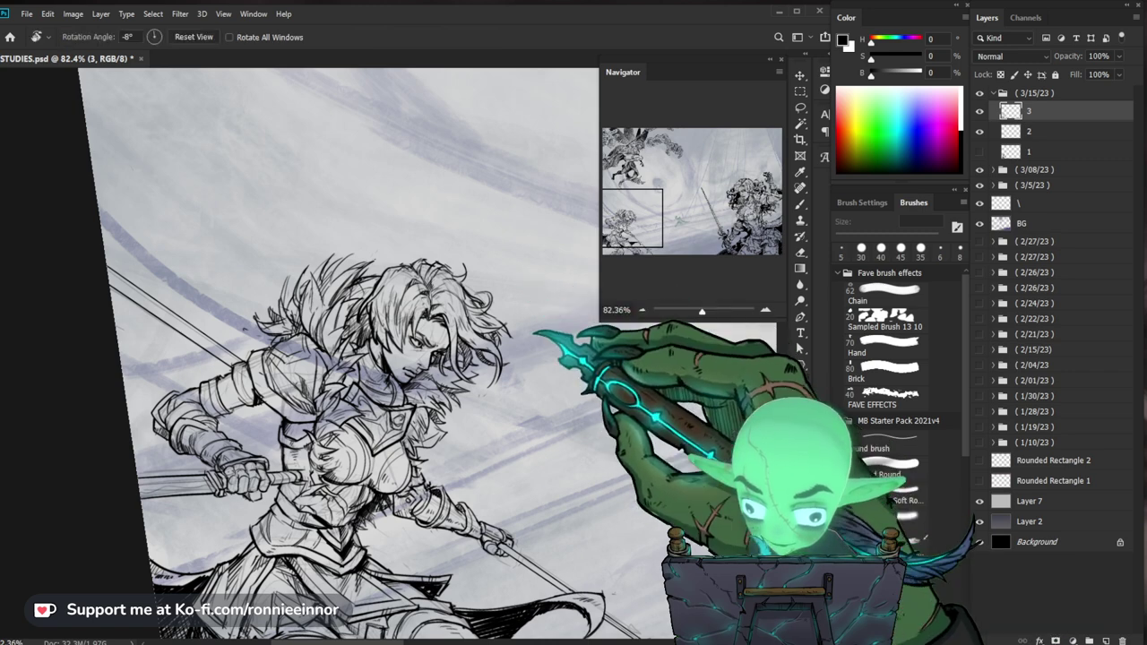
{"action": "key", "text": "r"}
{"action": "left_click_drag", "start_coordinate": [403, 224], "coordinate": [502, 376]}
{"action": "key", "text": "z"}
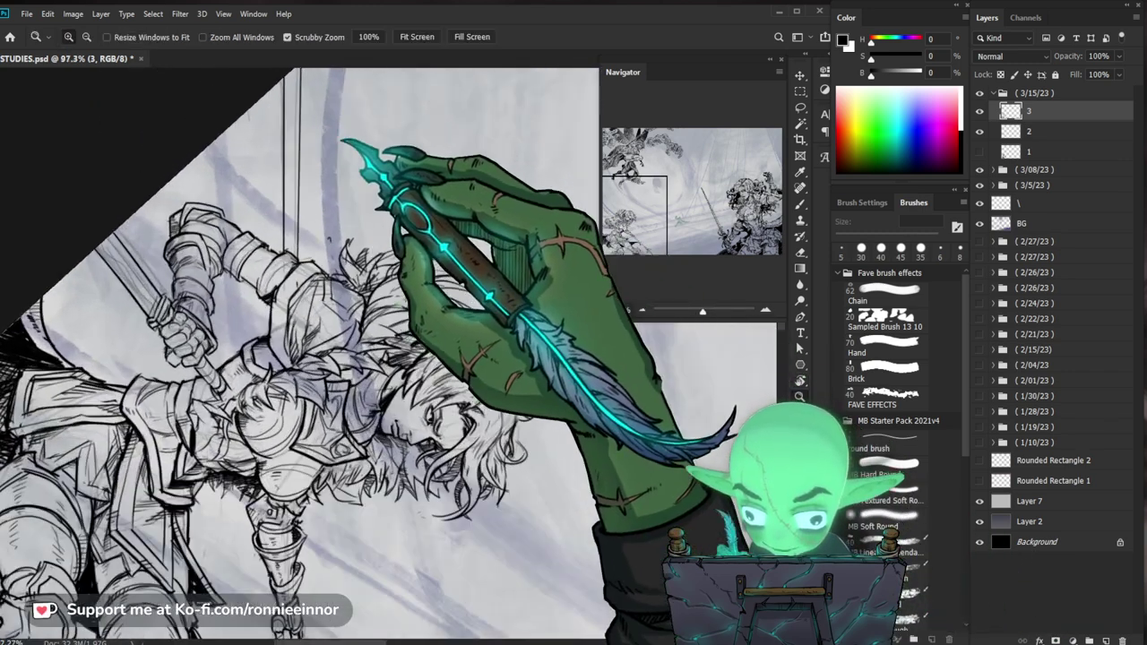
Lasso the upper spear shaft lines, scale and distort them, and rotate them -5.5°
{"action": "left_click_drag", "start_coordinate": [385, 179], "coordinate": [397, 167]}
{"action": "key", "text": "l"}
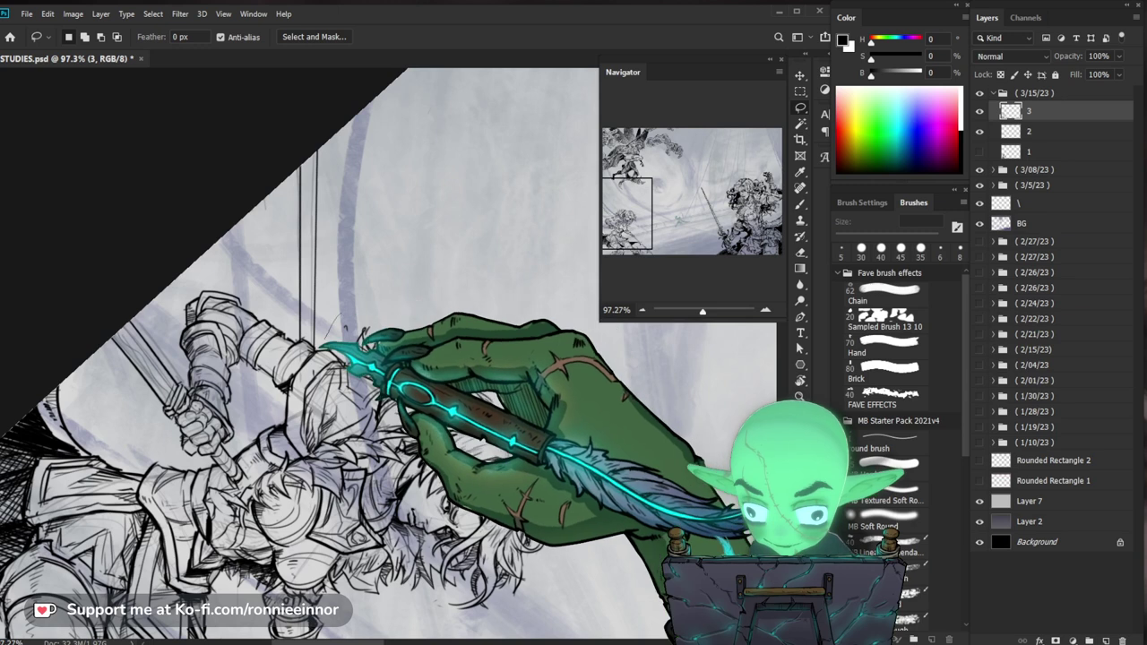
{"action": "left_click_drag", "start_coordinate": [345, 307], "coordinate": [377, 134]}
{"action": "key", "text": "ctrl+t"}
{"action": "key", "text": "alt"}
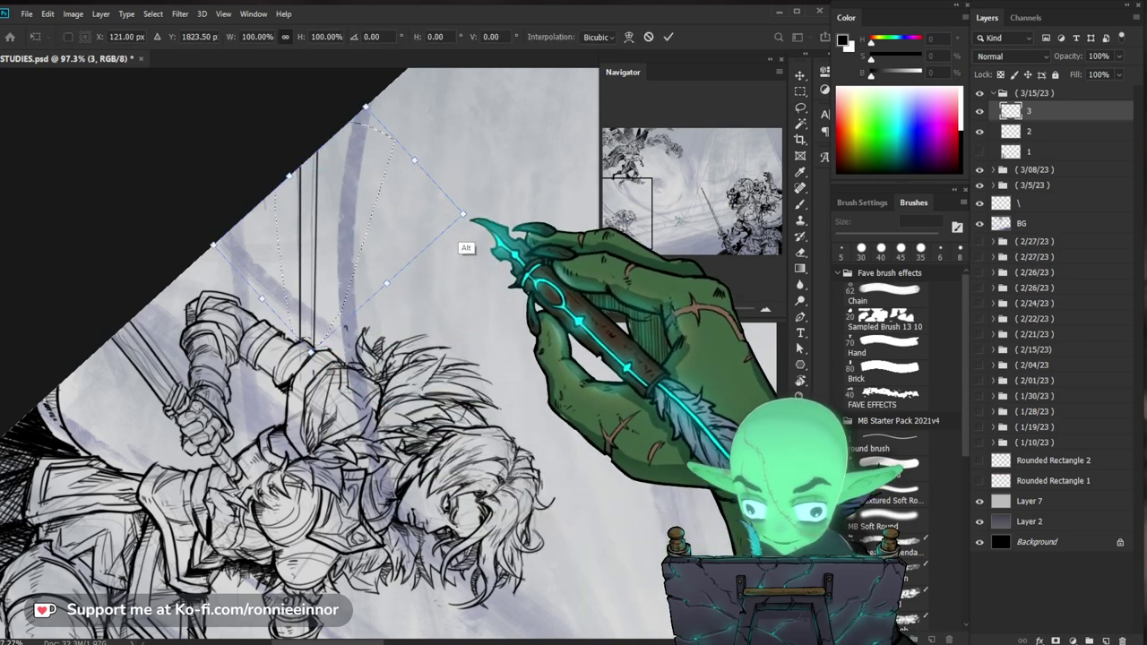
{"action": "left_click_drag", "start_coordinate": [431, 218], "coordinate": [459, 215]}
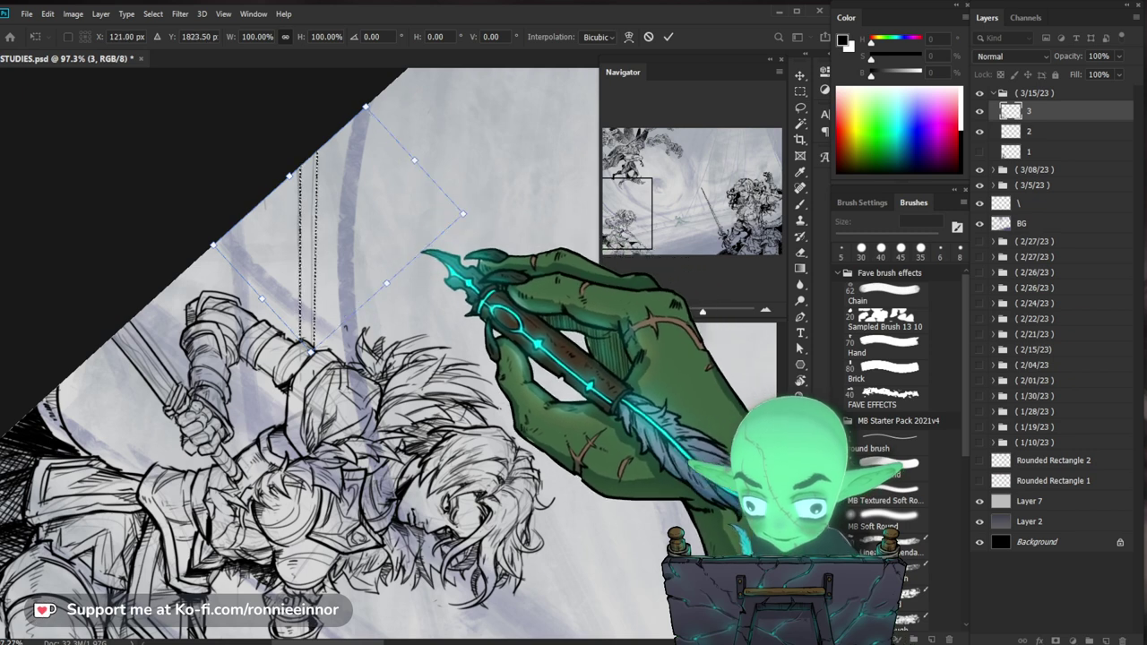
{"action": "left_click_drag", "start_coordinate": [463, 215], "coordinate": [398, 218]}
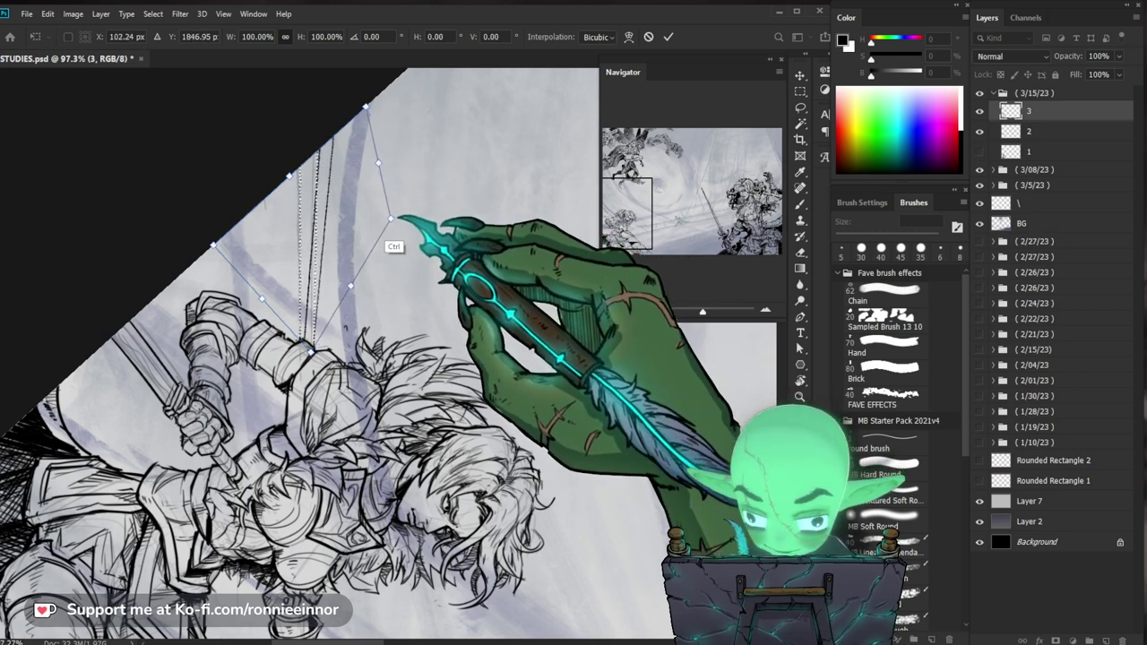
{"action": "left_click_drag", "start_coordinate": [392, 218], "coordinate": [344, 103]}
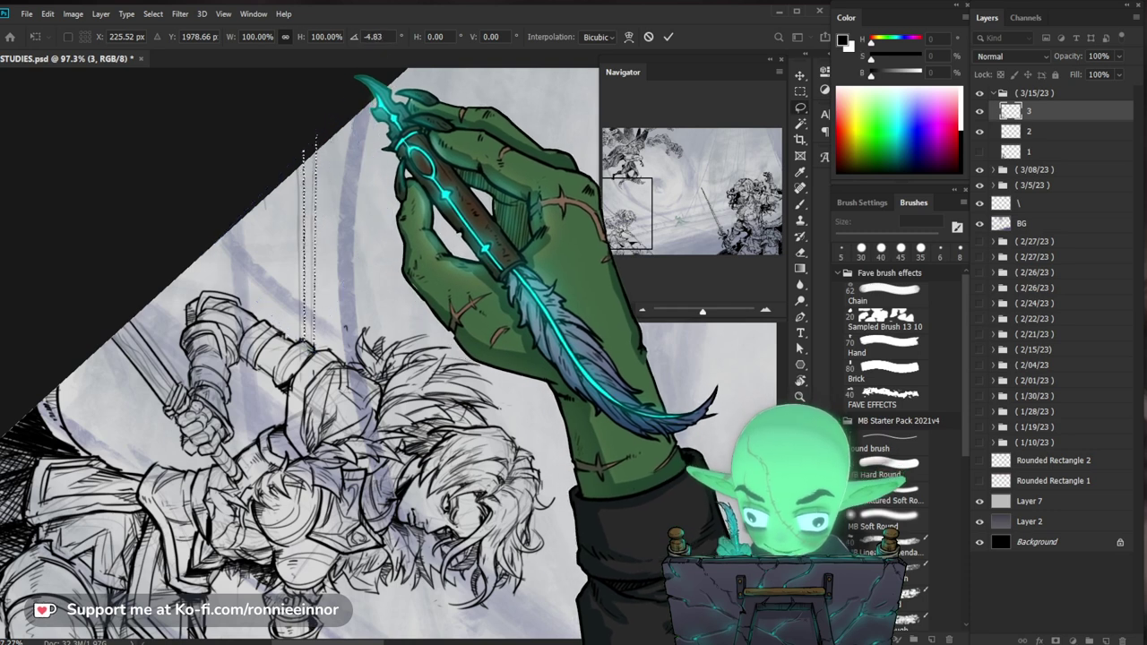
{"action": "key", "text": "Return"}
{"action": "key", "text": "ctrl+0"}
{"action": "key", "text": "r"}
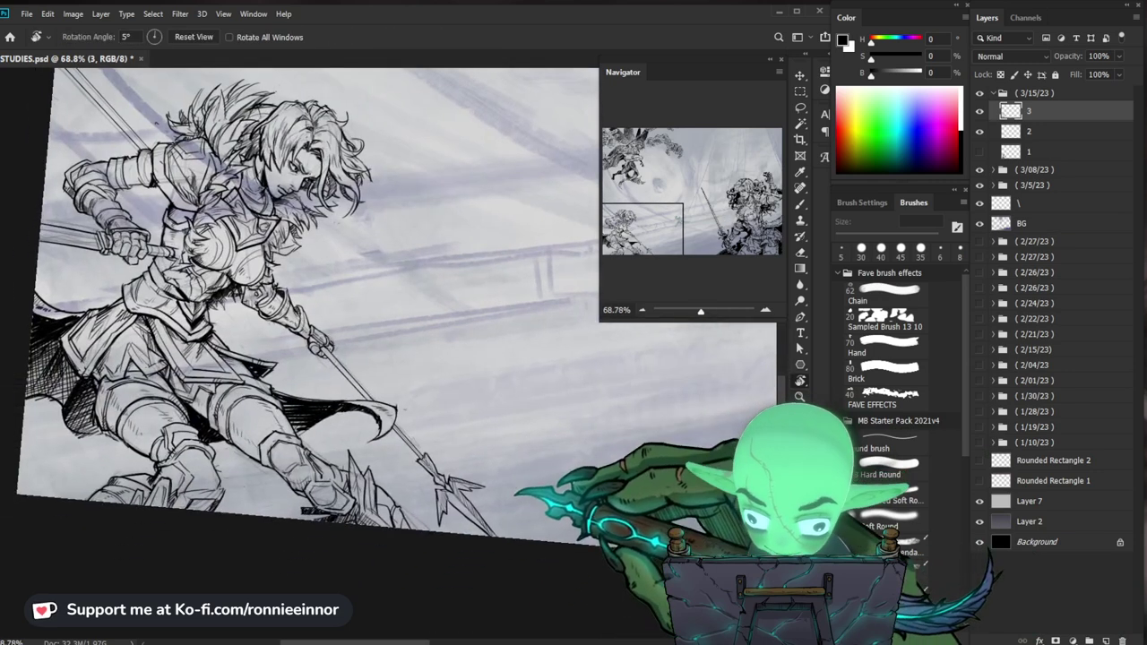
Ink the upper spear shaft and sword hand, erasing stray marks
{"action": "key", "text": "z"}
{"action": "left_click_drag", "start_coordinate": [460, 487], "coordinate": [461, 392]}
{"action": "key", "text": "b"}
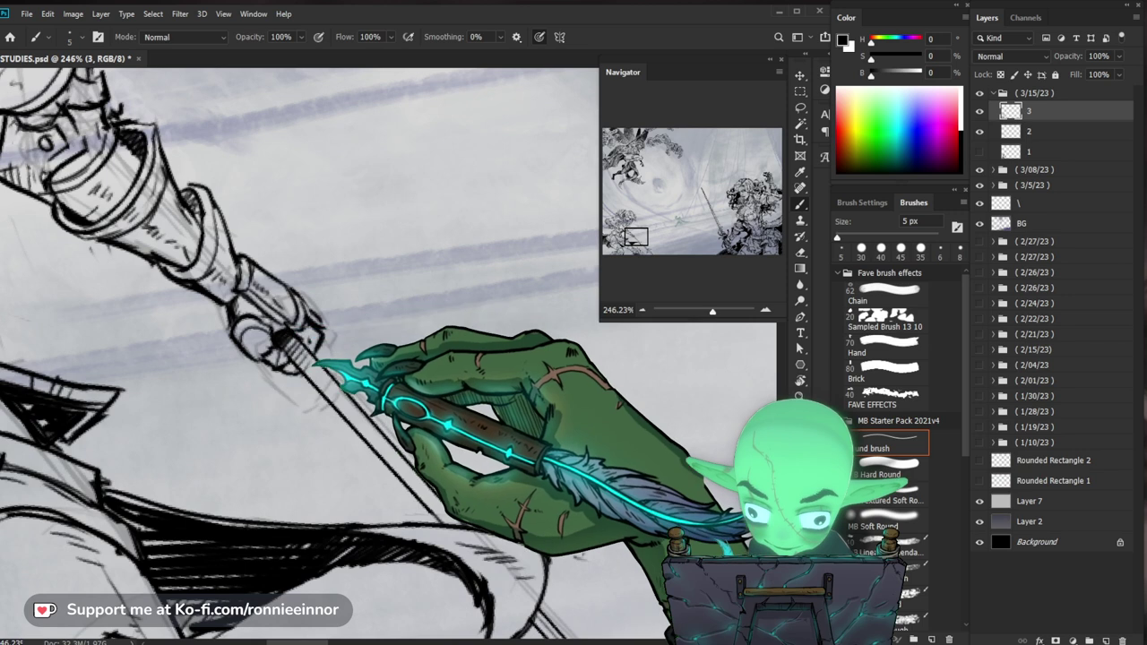
{"action": "left_click_drag", "start_coordinate": [548, 554], "coordinate": [498, 461]}
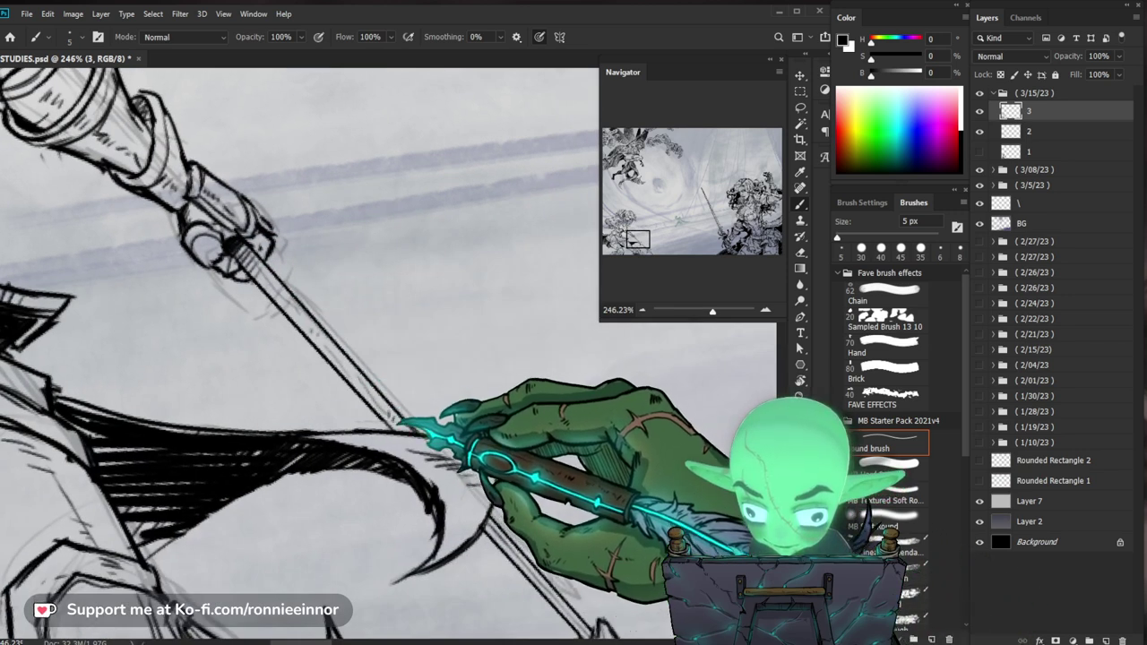
{"action": "left_click_drag", "start_coordinate": [398, 421], "coordinate": [336, 502]}
{"action": "key", "text": "b"}
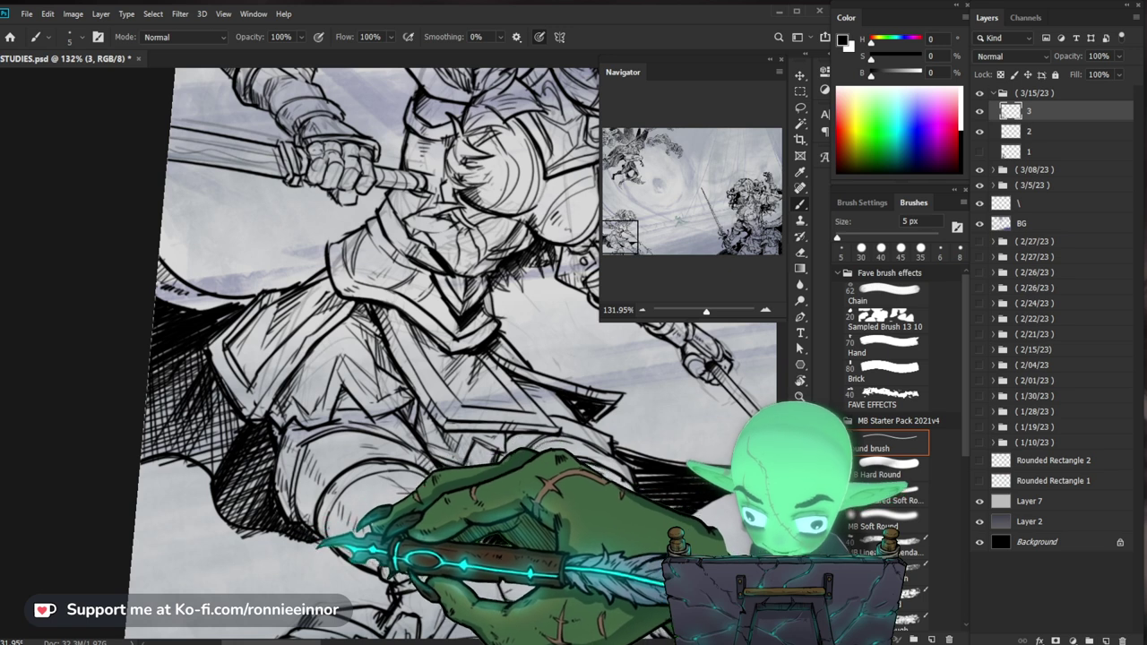
{"action": "key", "text": "e"}
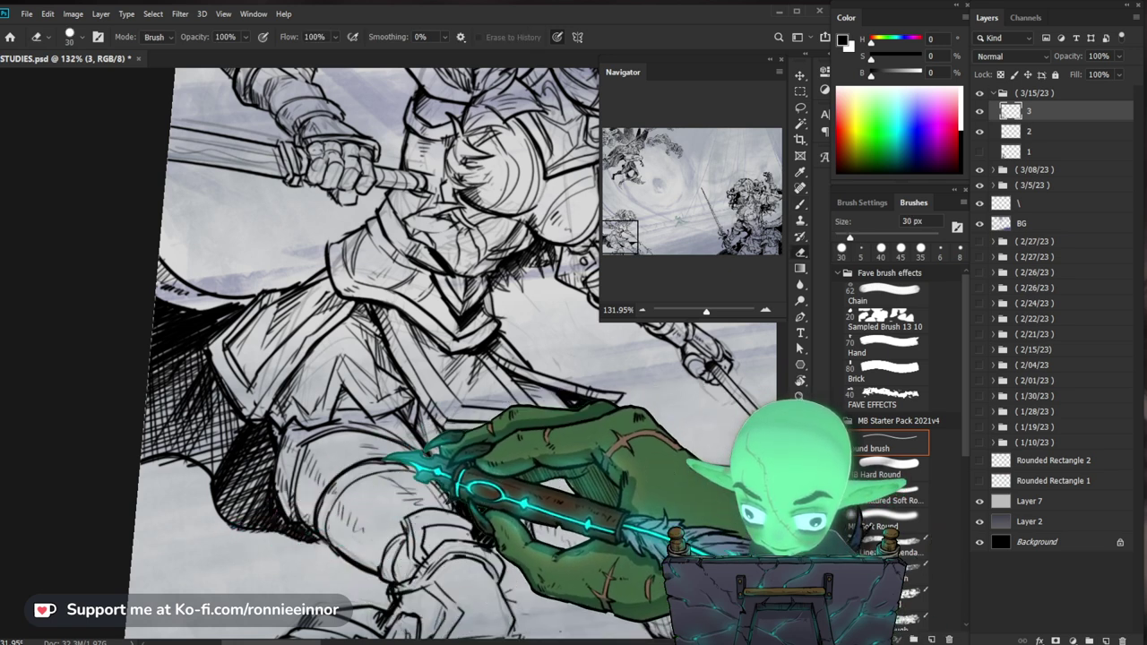
{"action": "key", "text": "z"}
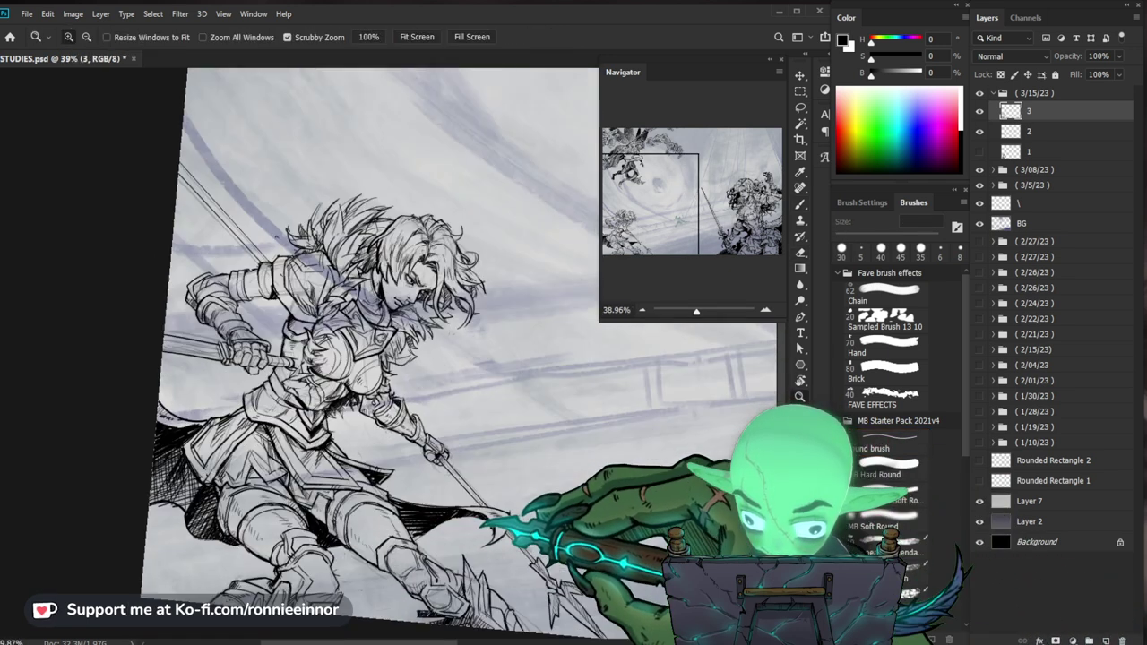
{"action": "left_click_drag", "start_coordinate": [296, 520], "coordinate": [377, 520]}
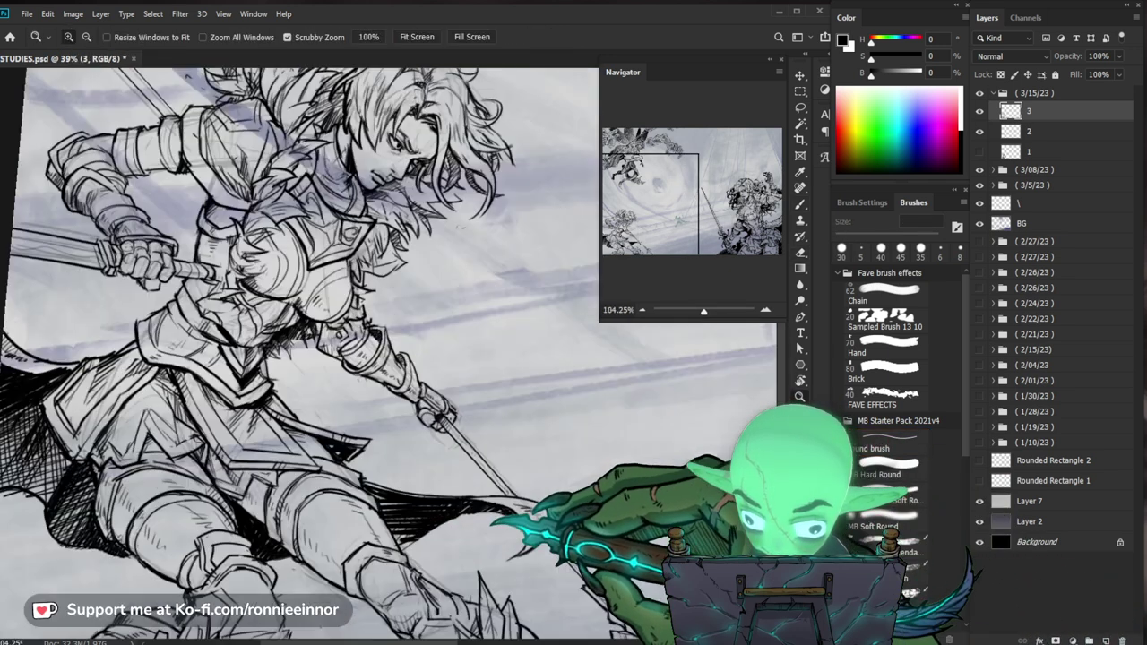
{"action": "key", "text": "b"}
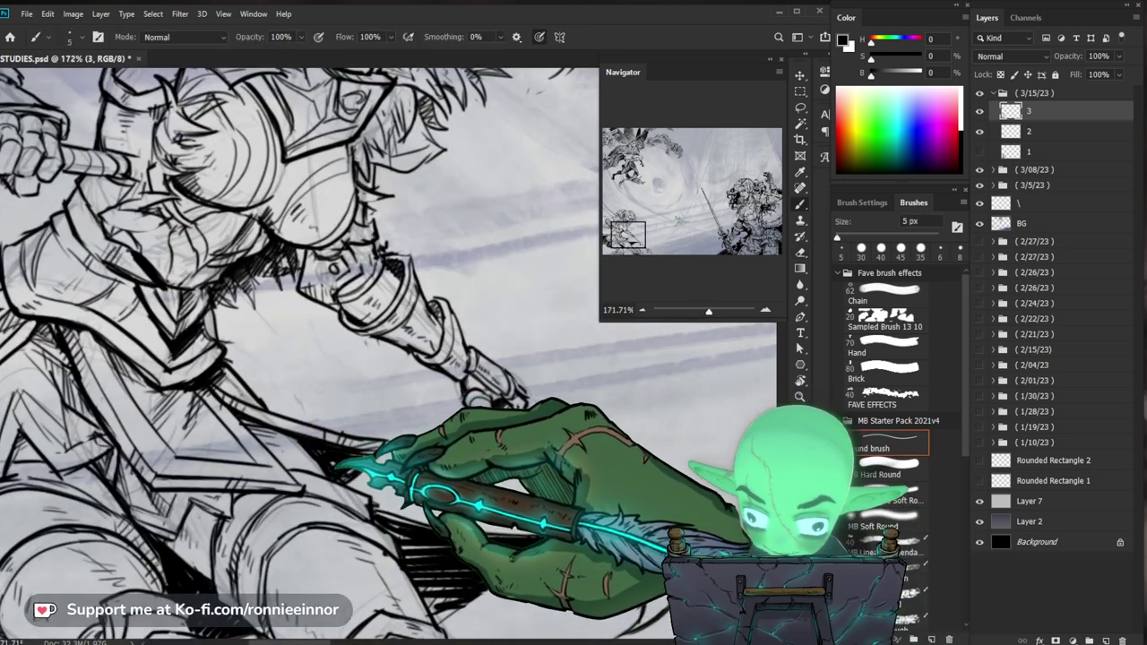
Ink the arms and spear-gripping hands, zooming out to check the whole figure
{"action": "scroll", "coordinate": [385, 358], "scroll_direction": "down", "scroll_amount": 3}
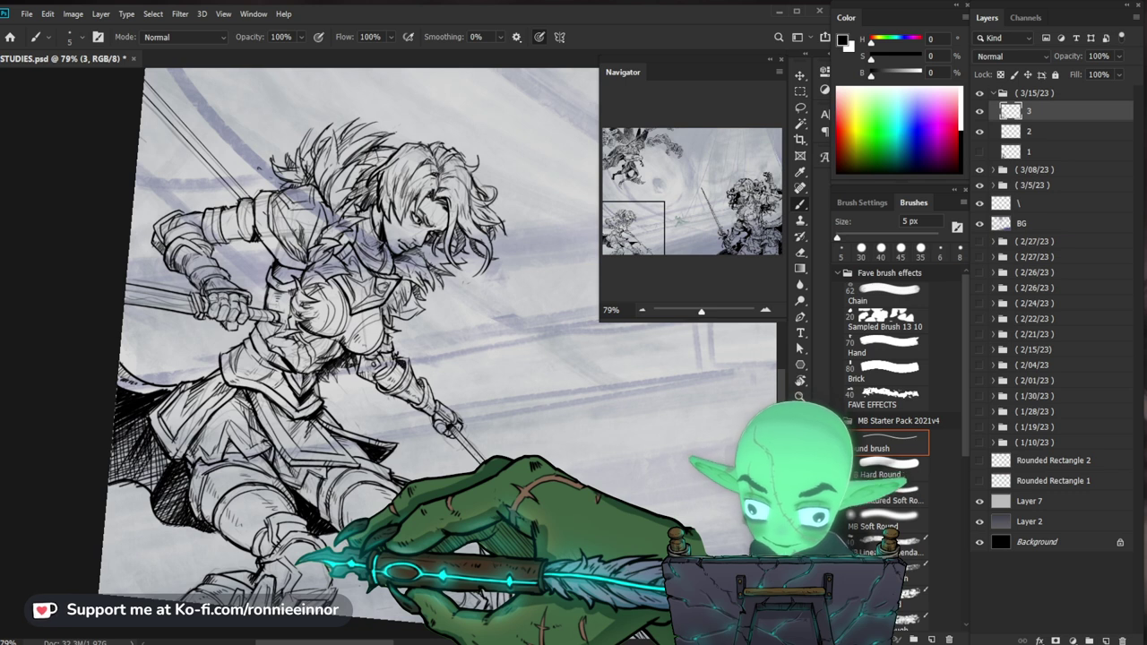
{"action": "scroll", "coordinate": [285, 331], "scroll_direction": "up", "scroll_amount": 3}
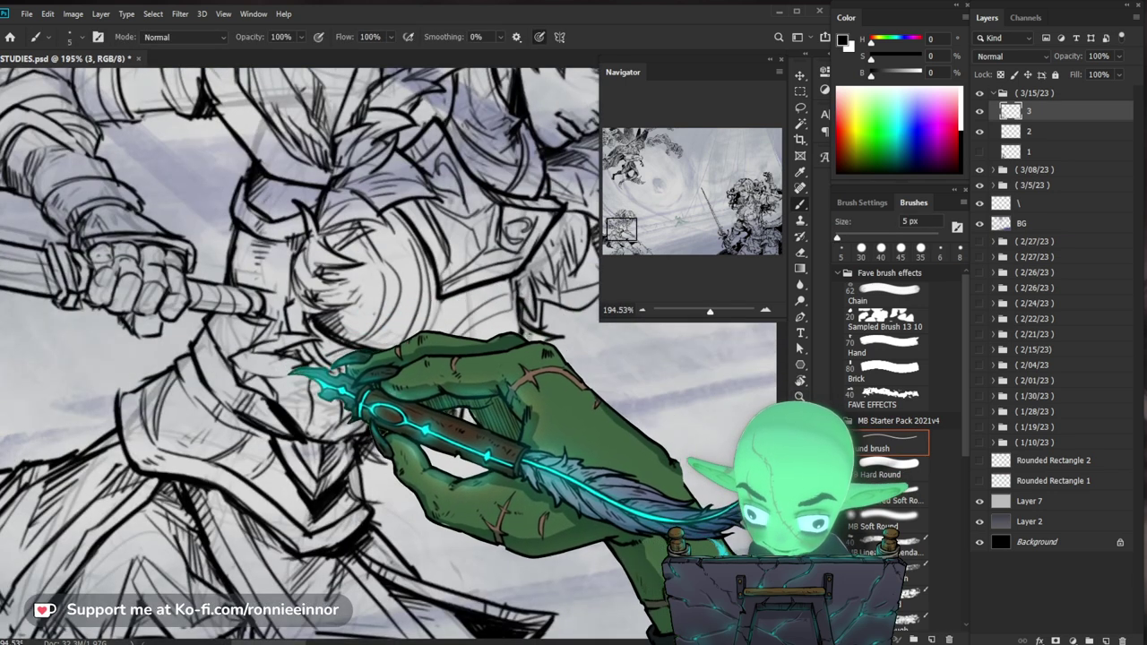
{"action": "key", "text": "e"}
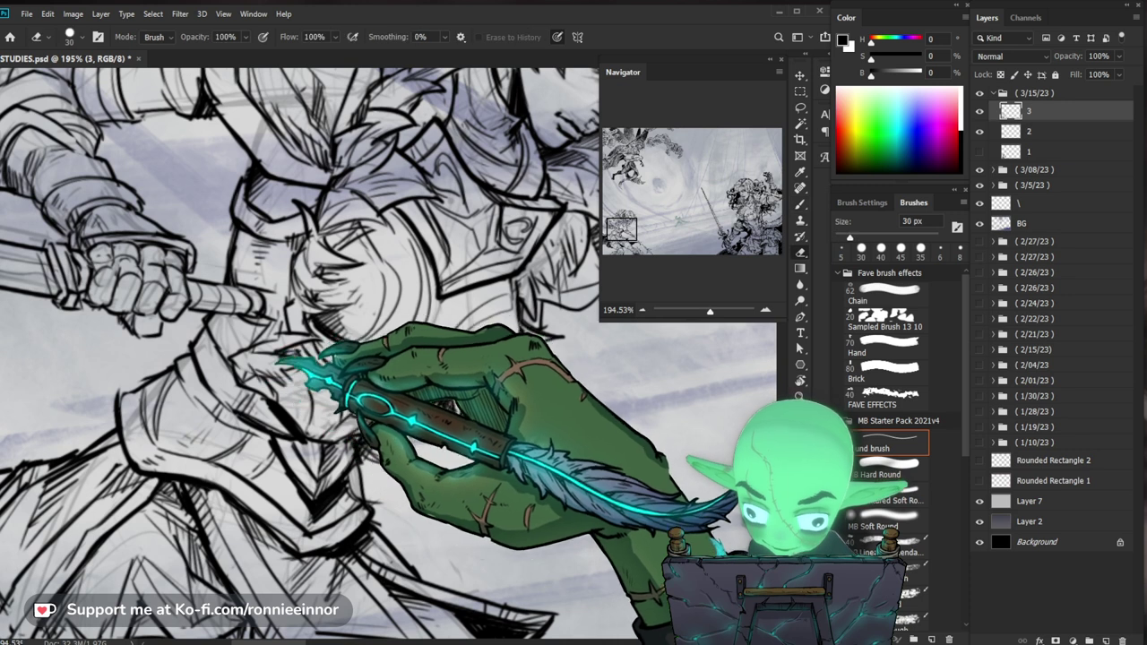
{"action": "key", "text": "b"}
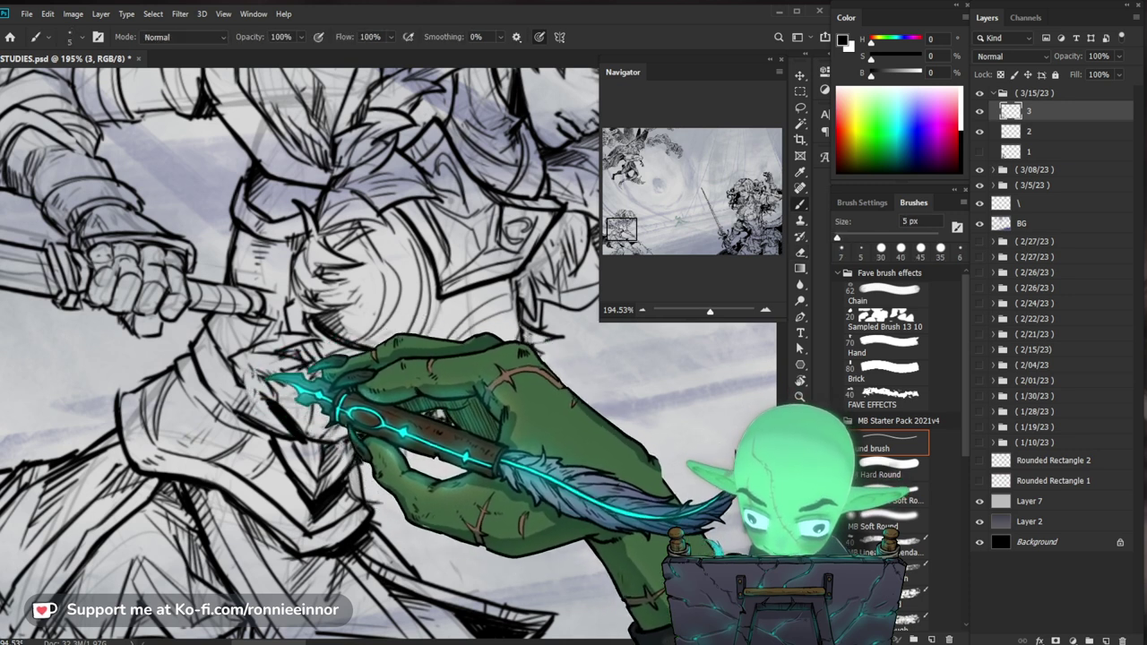
{"action": "scroll", "coordinate": [260, 386], "scroll_direction": "up", "scroll_amount": 3}
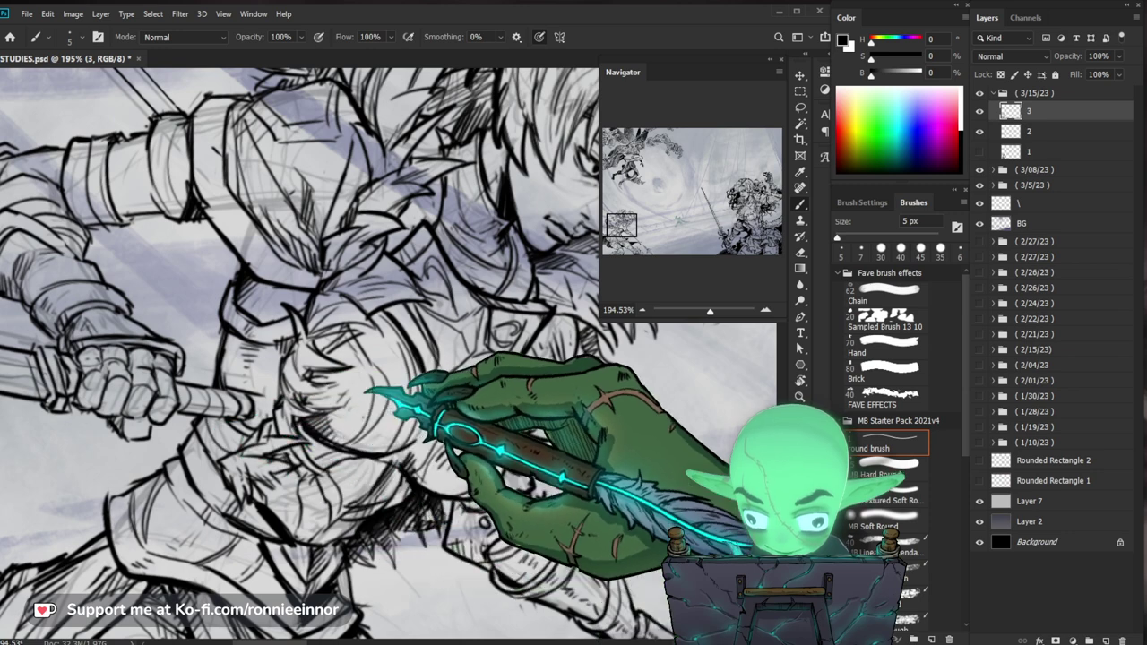
{"action": "key", "text": "z"}
{"action": "scroll", "coordinate": [326, 405], "scroll_direction": "up", "scroll_amount": 5}
{"action": "key", "text": "b"}
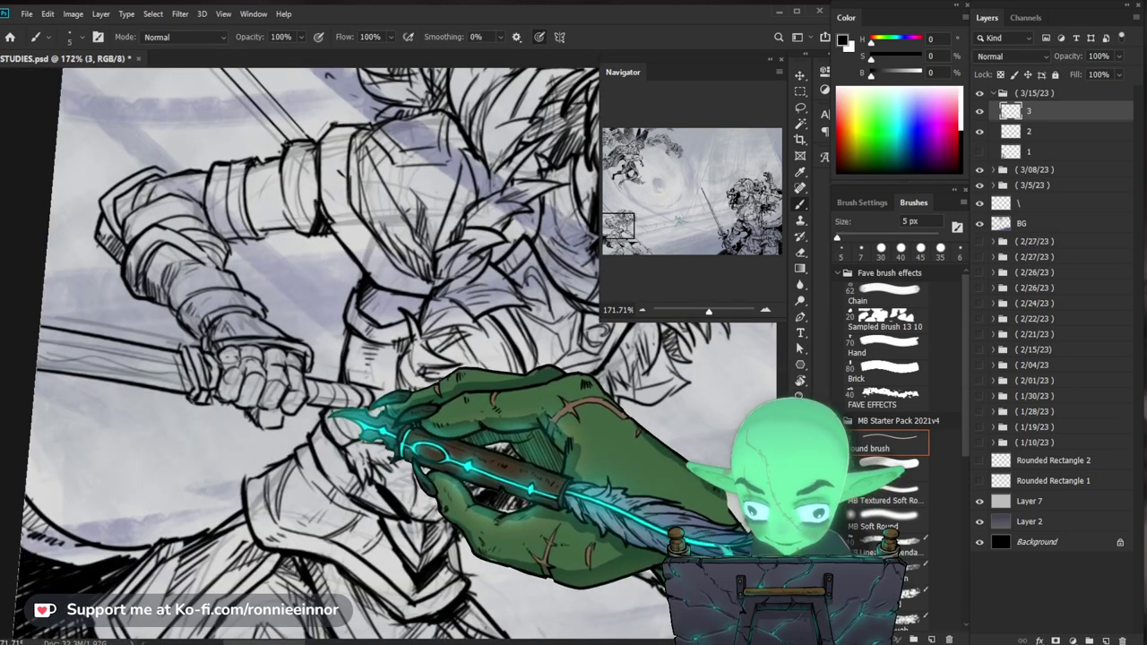
{"action": "key", "text": "z"}
{"action": "scroll", "coordinate": [388, 355], "scroll_direction": "down", "scroll_amount": 5}
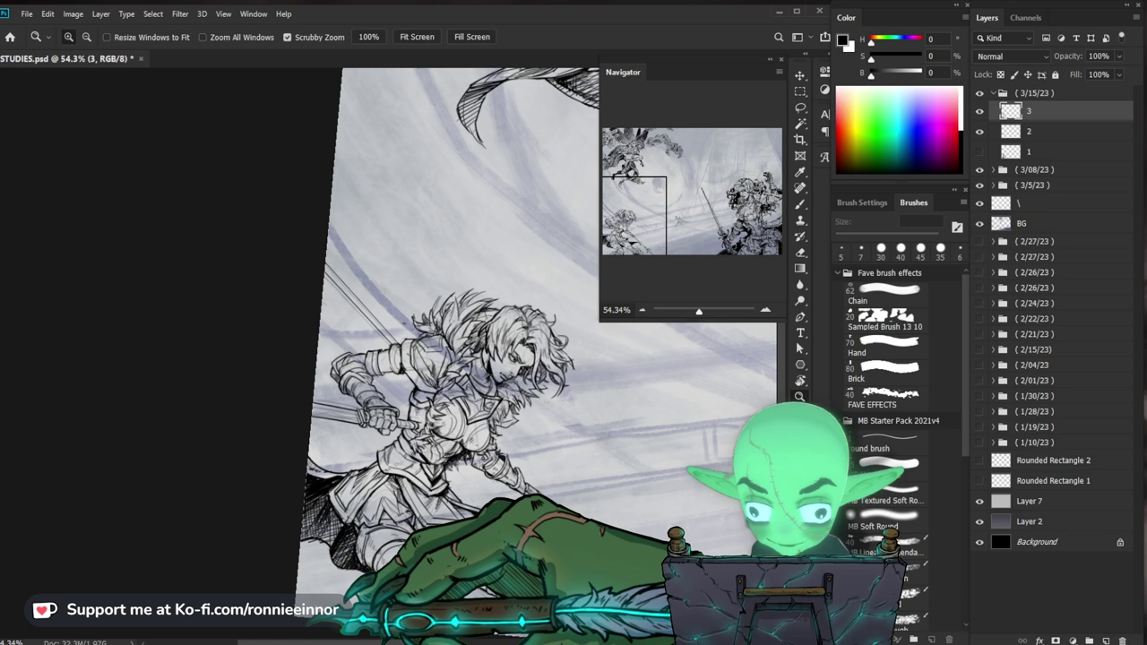
Ink and clean up the swordswoman's face lines, alternating brush and eraser
{"action": "left_click_drag", "start_coordinate": [523, 391], "coordinate": [592, 392]}
{"action": "key", "text": "b"}
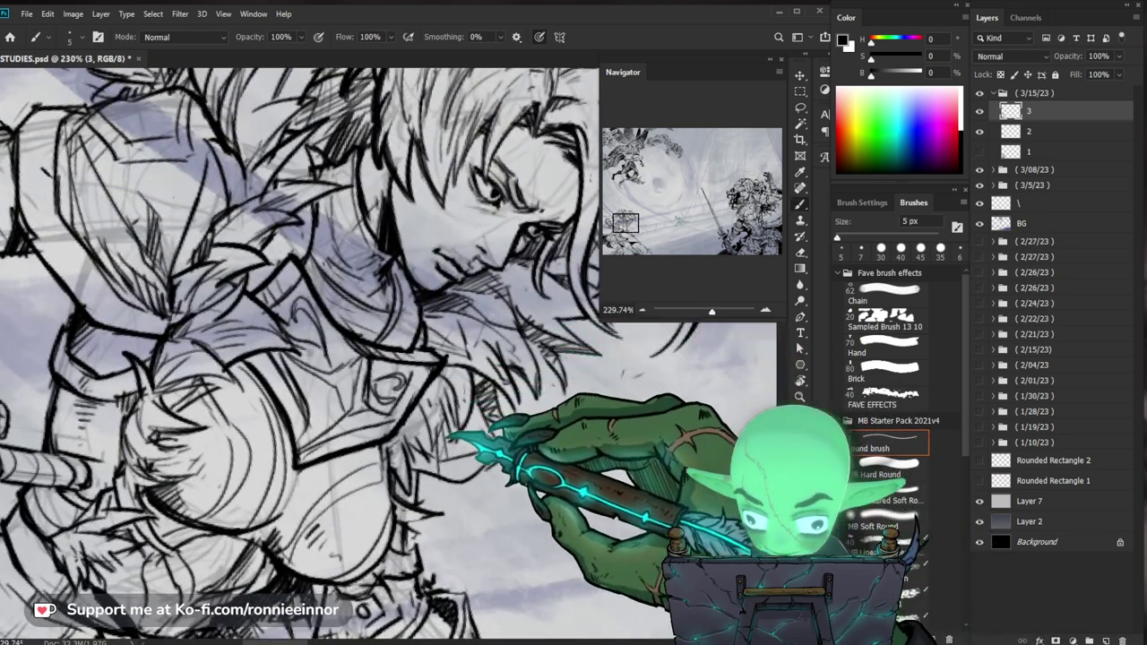
{"action": "key", "text": "b"}
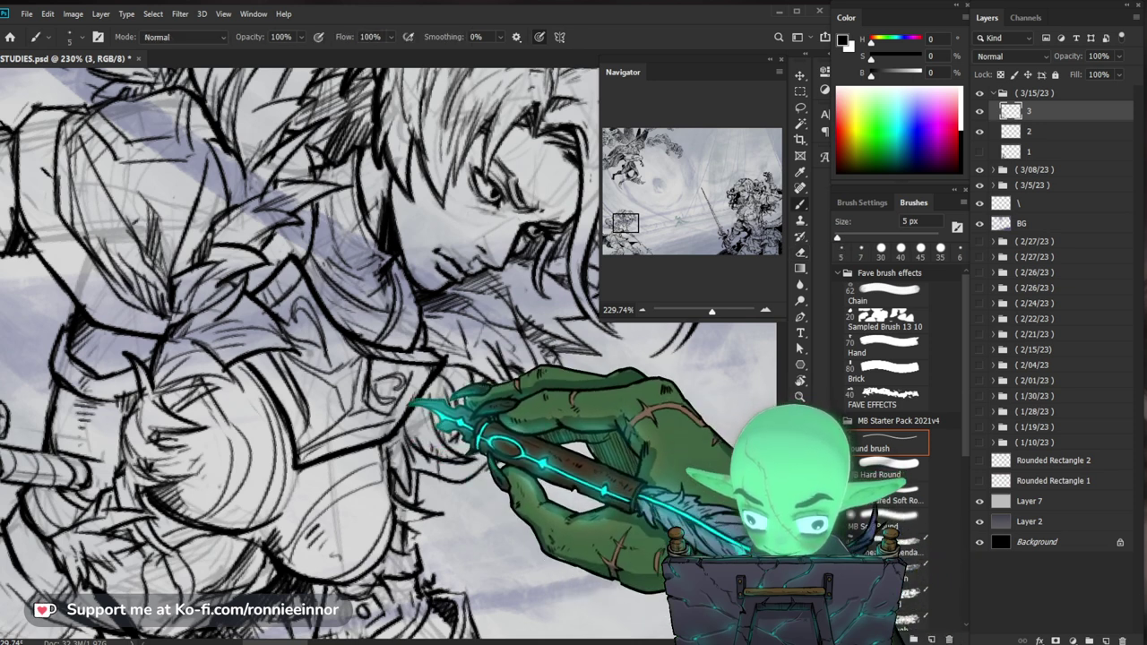
{"action": "key", "text": "e"}
{"action": "key", "text": "b"}
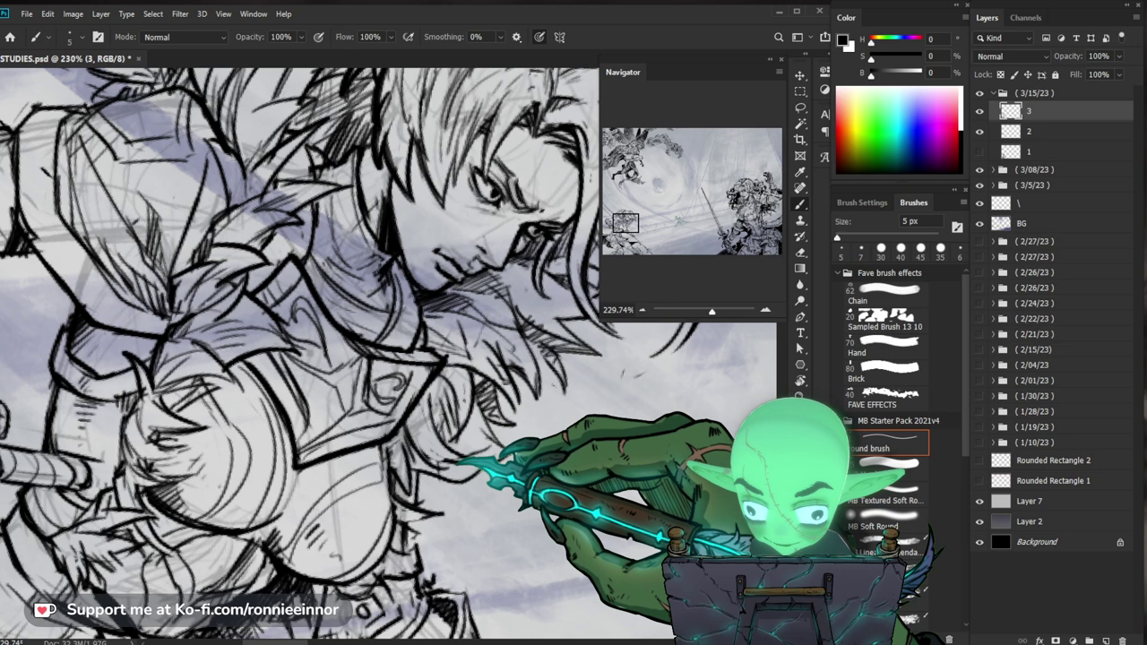
{"action": "key", "text": "z"}
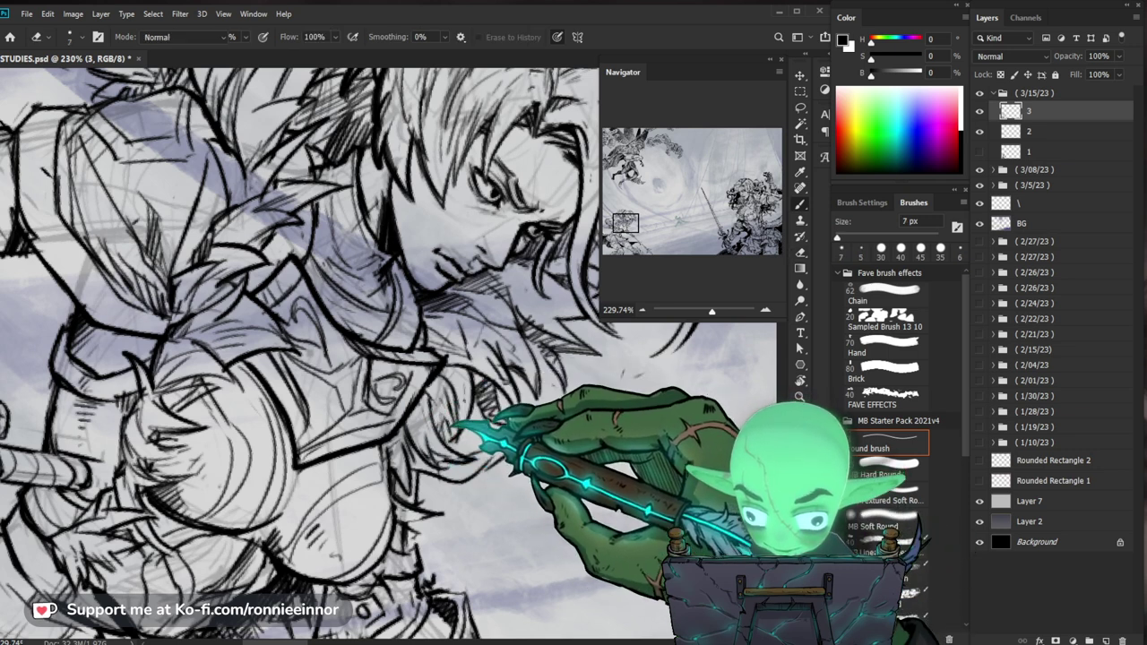
{"action": "mouse_move", "coordinate": [583, 409]}
{"action": "left_mouse_down"}
{"action": "mouse_move", "coordinate": [502, 410]}
{"action": "mouse_move", "coordinate": [627, 417]}
{"action": "left_mouse_up"}
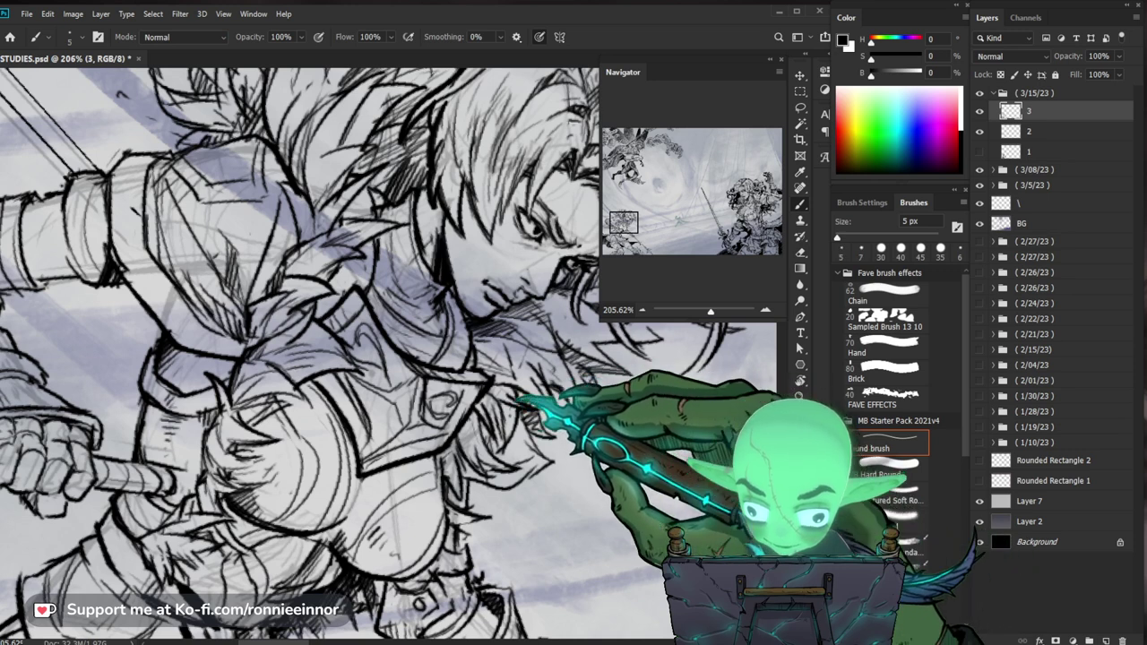
Zoom back in on the upper body to refine the chest armour lines
{"action": "key", "text": "z"}
{"action": "left_click_drag", "start_coordinate": [484, 260], "coordinate": [466, 260]}
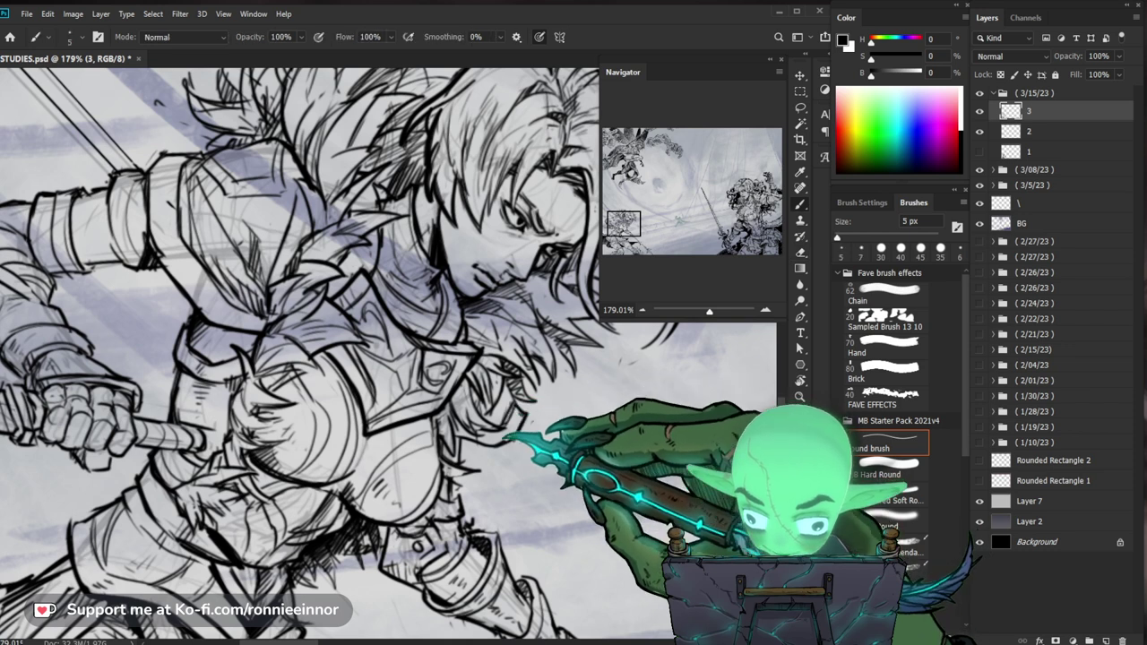
{"action": "mouse_move", "coordinate": [358, 269]}
{"action": "left_mouse_down"}
{"action": "mouse_move", "coordinate": [345, 300]}
{"action": "mouse_move", "coordinate": [224, 300]}
{"action": "left_mouse_up"}
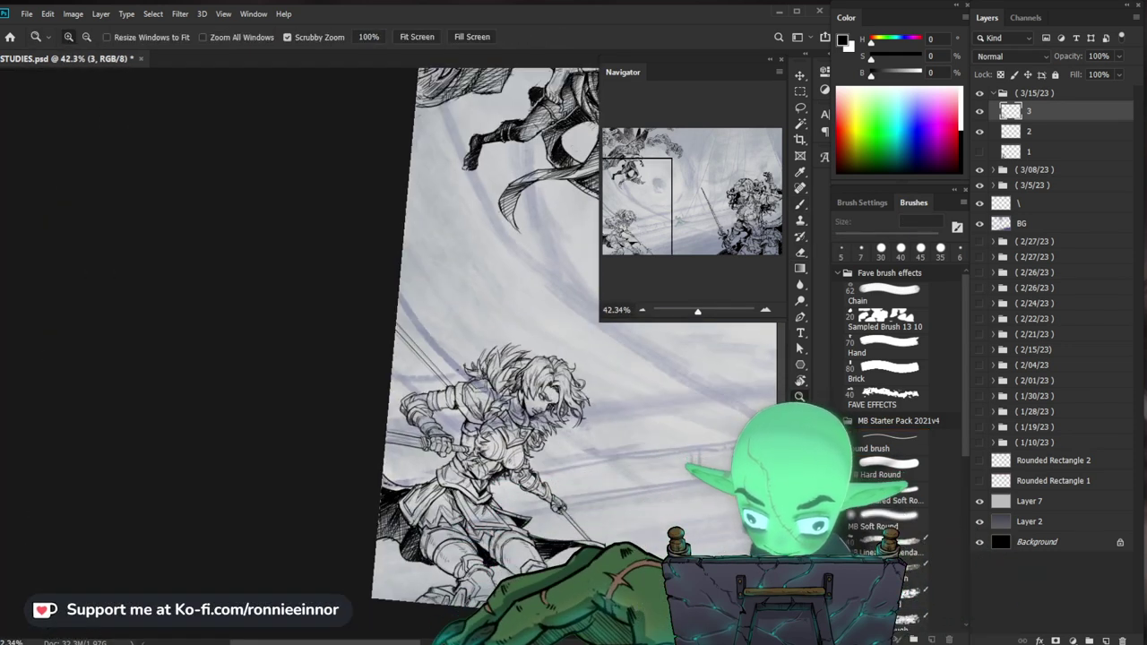
{"action": "key", "text": "ctrl+0"}
Reset the view rotation, zoom out to the whole composition, and save STUDIES.psd
{"action": "key", "text": "r"}
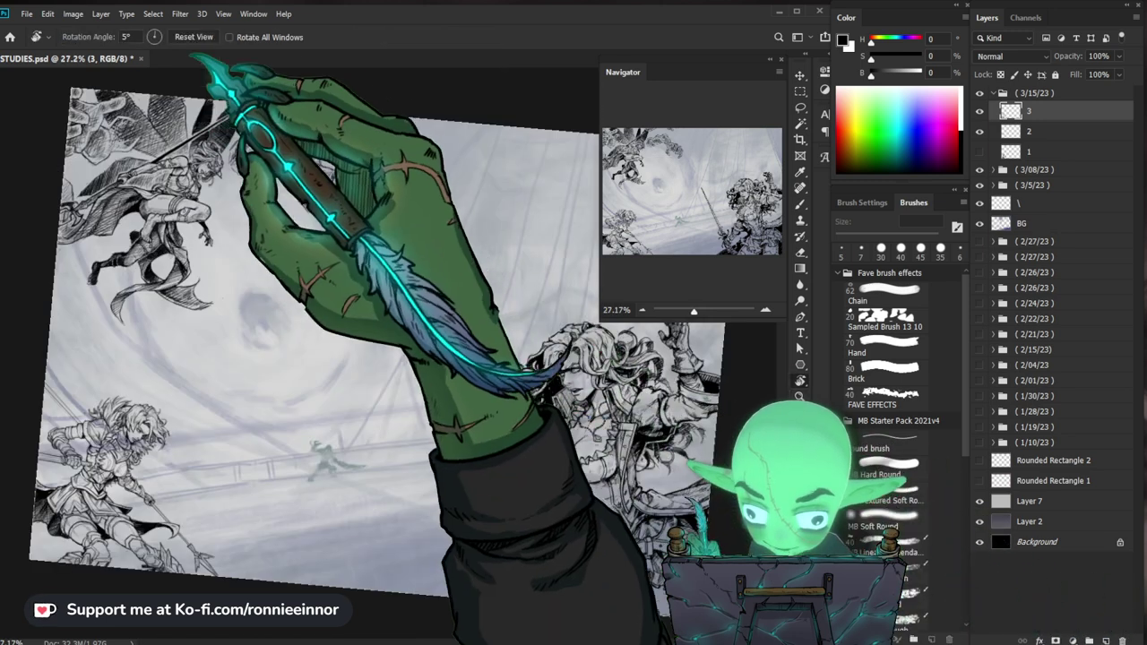
{"action": "key", "text": "z"}
{"action": "left_click_drag", "start_coordinate": [251, 359], "coordinate": [269, 359]}
{"action": "left_click_drag", "start_coordinate": [354, 359], "coordinate": [305, 359]}
{"action": "key", "text": "ctrl+s"}
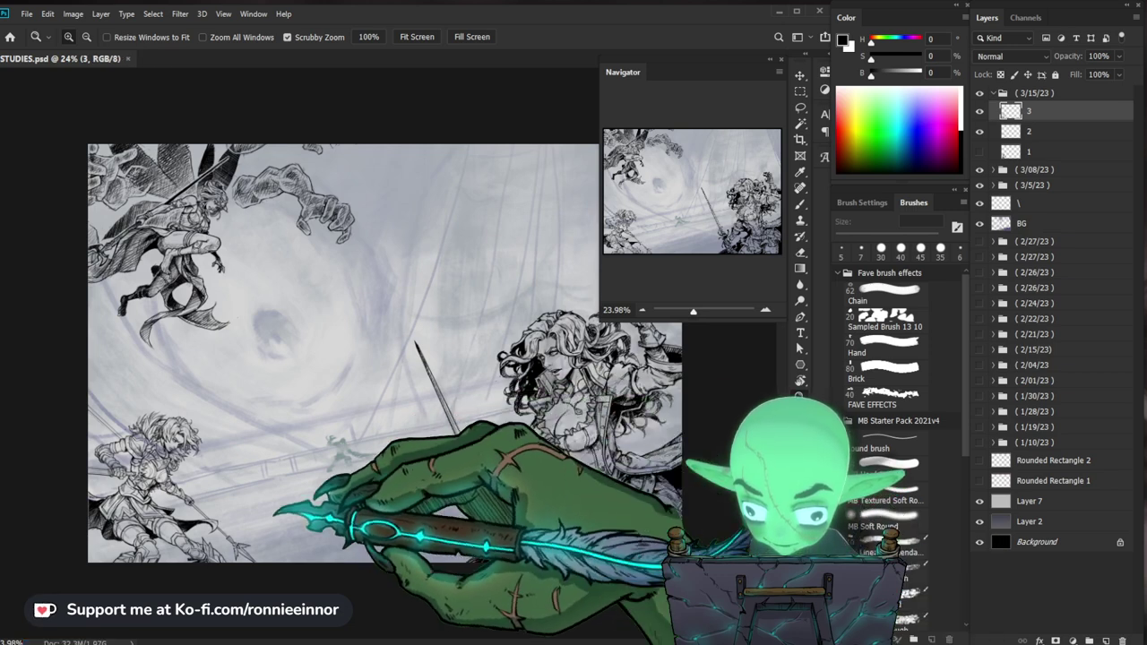
Zoom in on the swordswoman's face and ink and erase its lines
{"action": "left_click_drag", "start_coordinate": [81, 548], "coordinate": [170, 548]}
{"action": "left_click_drag", "start_coordinate": [407, 475], "coordinate": [453, 475]}
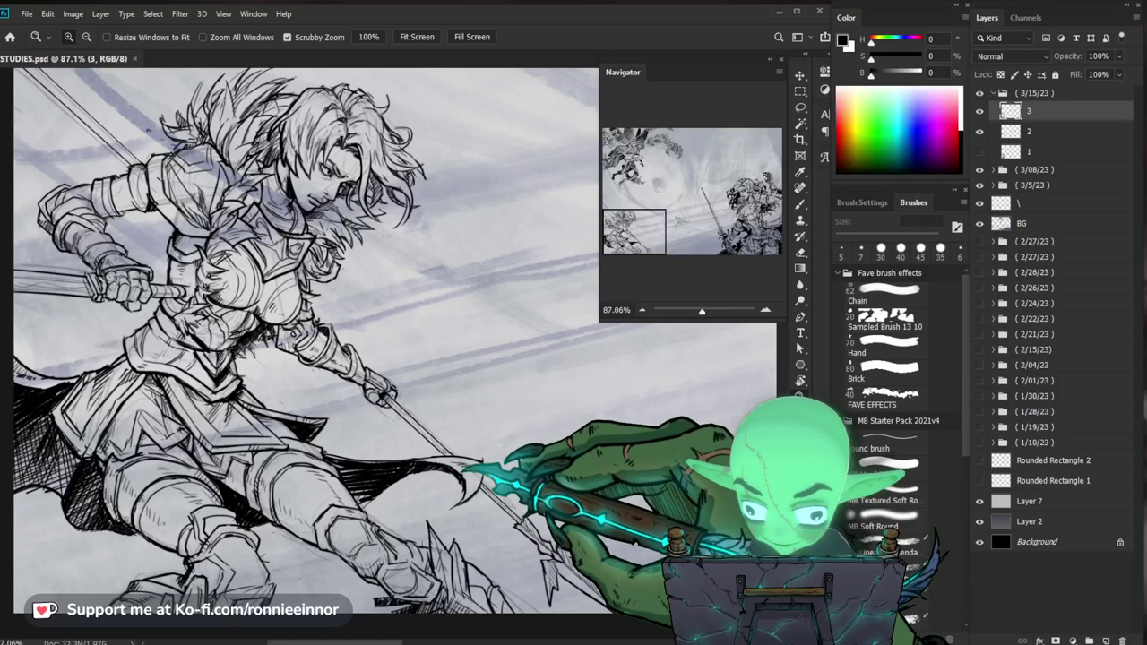
{"action": "left_click_drag", "start_coordinate": [304, 213], "coordinate": [386, 214]}
{"action": "key", "text": "e"}
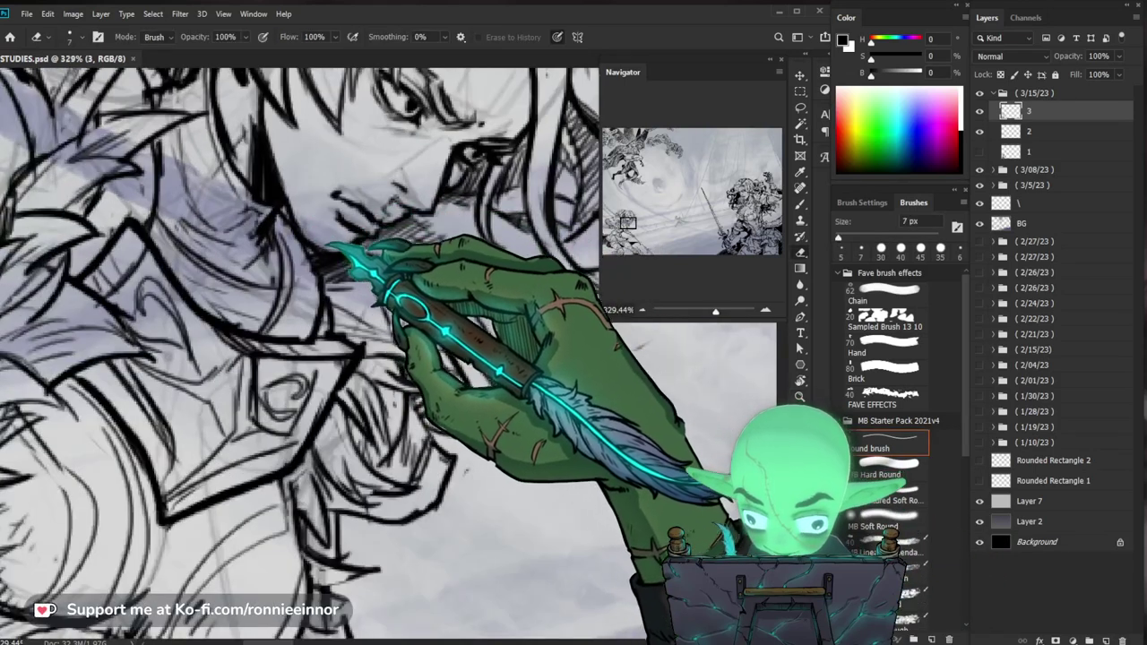
{"action": "key", "text": "z"}
{"action": "left_click_drag", "start_coordinate": [376, 252], "coordinate": [322, 253]}
{"action": "key", "text": "b"}
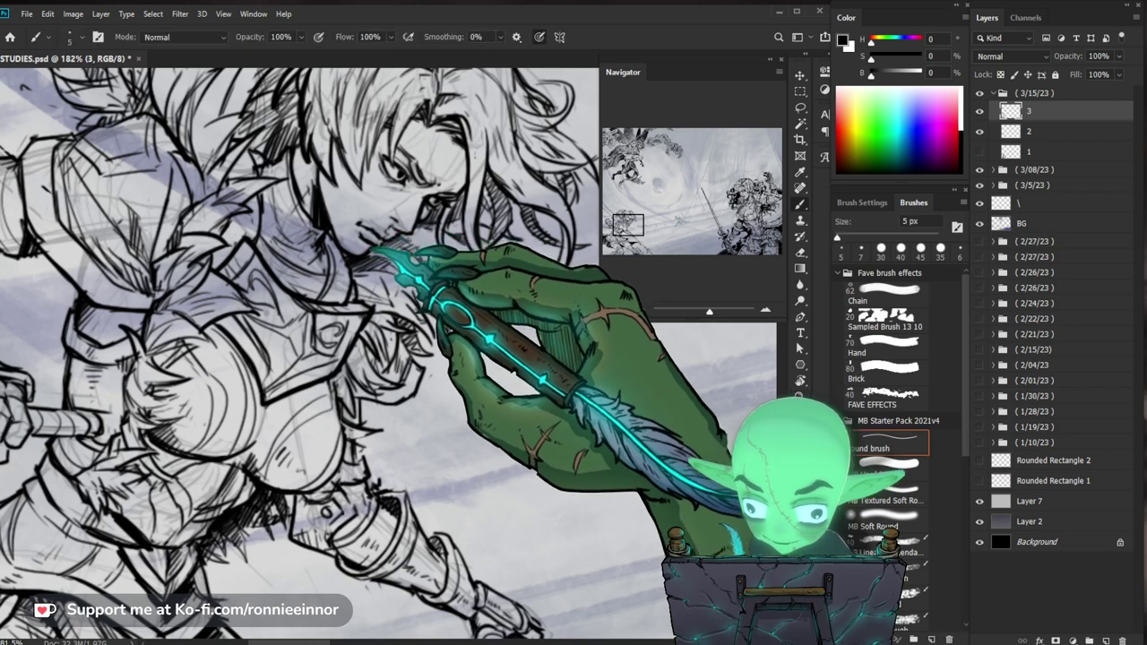
{"action": "scroll", "coordinate": [403, 358], "scroll_direction": "up", "scroll_amount": 1}
{"action": "key", "text": "z"}
{"action": "left_click_drag", "start_coordinate": [403, 260], "coordinate": [457, 260]}
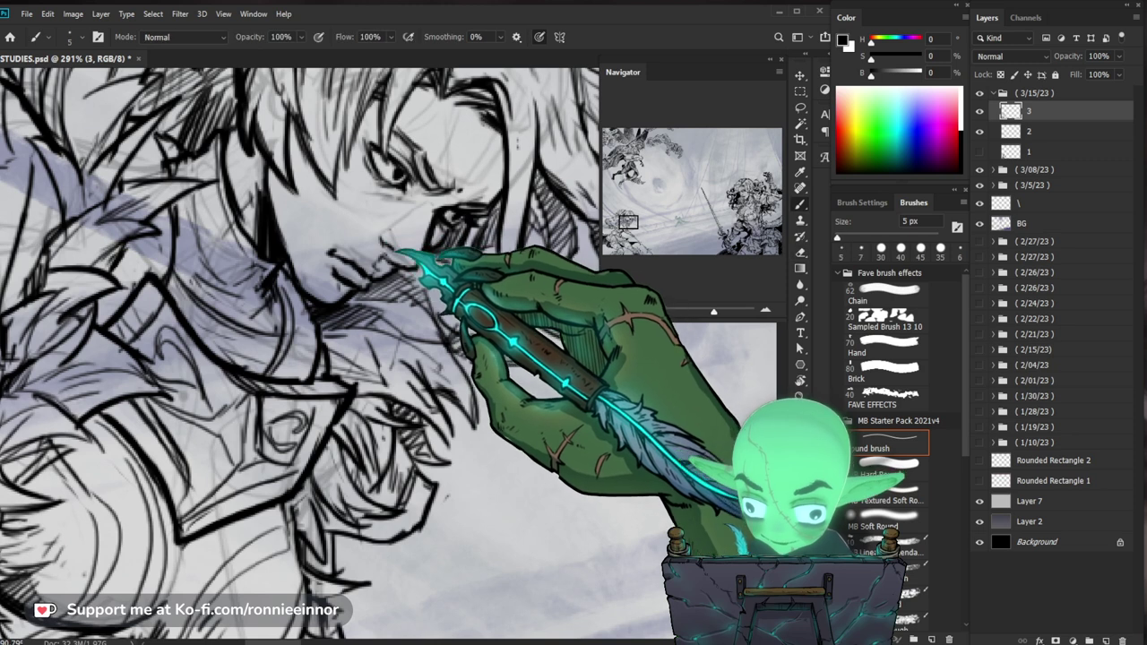
Erase stray hair lines, zoom out to the whole figure, and save again
{"action": "key", "text": "z"}
{"action": "mouse_move", "coordinate": [421, 267]}
{"action": "left_mouse_down"}
{"action": "mouse_move", "coordinate": [359, 267]}
{"action": "mouse_move", "coordinate": [466, 264]}
{"action": "mouse_move", "coordinate": [444, 285]}
{"action": "left_mouse_up"}
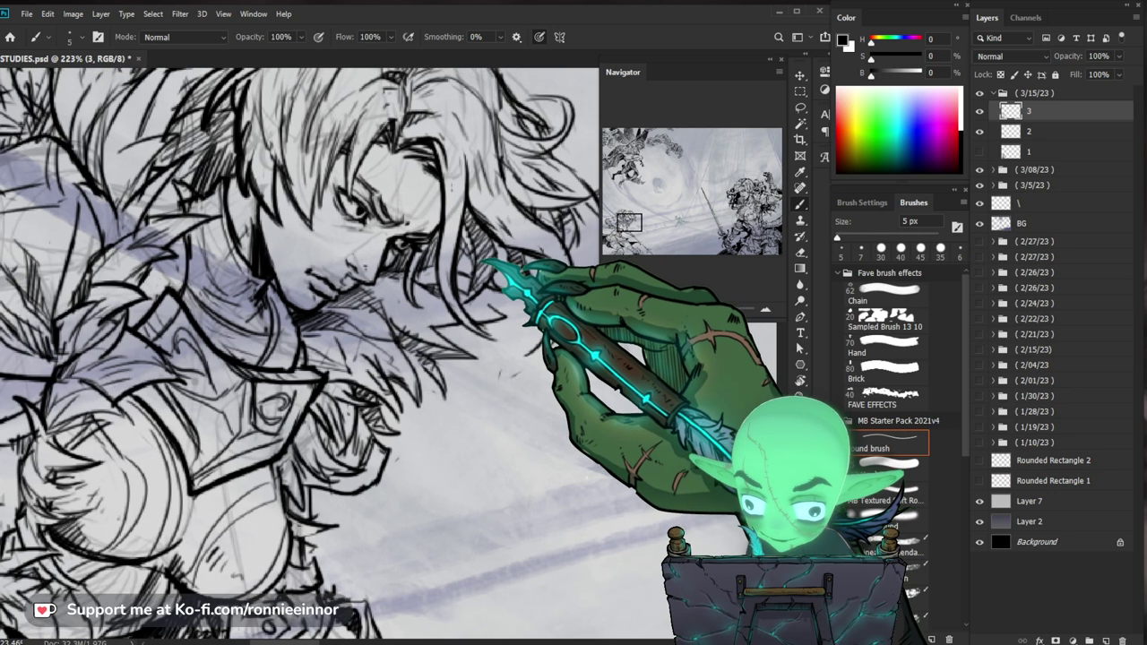
{"action": "key", "text": "e"}
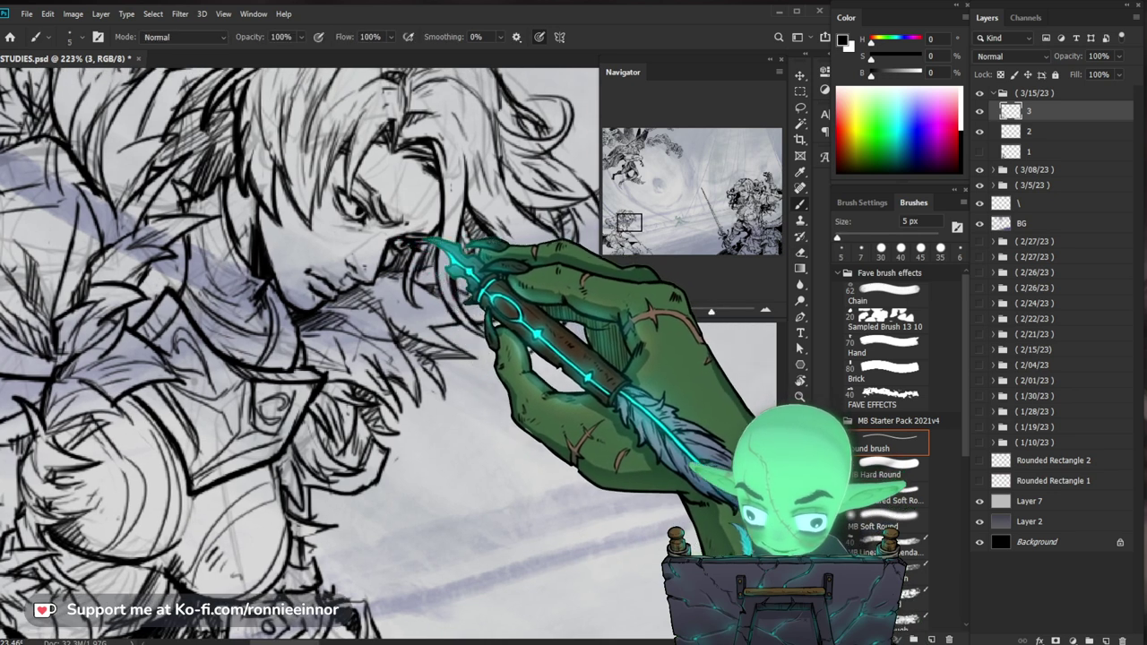
{"action": "key", "text": "z"}
{"action": "left_click_drag", "start_coordinate": [439, 251], "coordinate": [322, 260]}
{"action": "key", "text": "ctrl+s"}
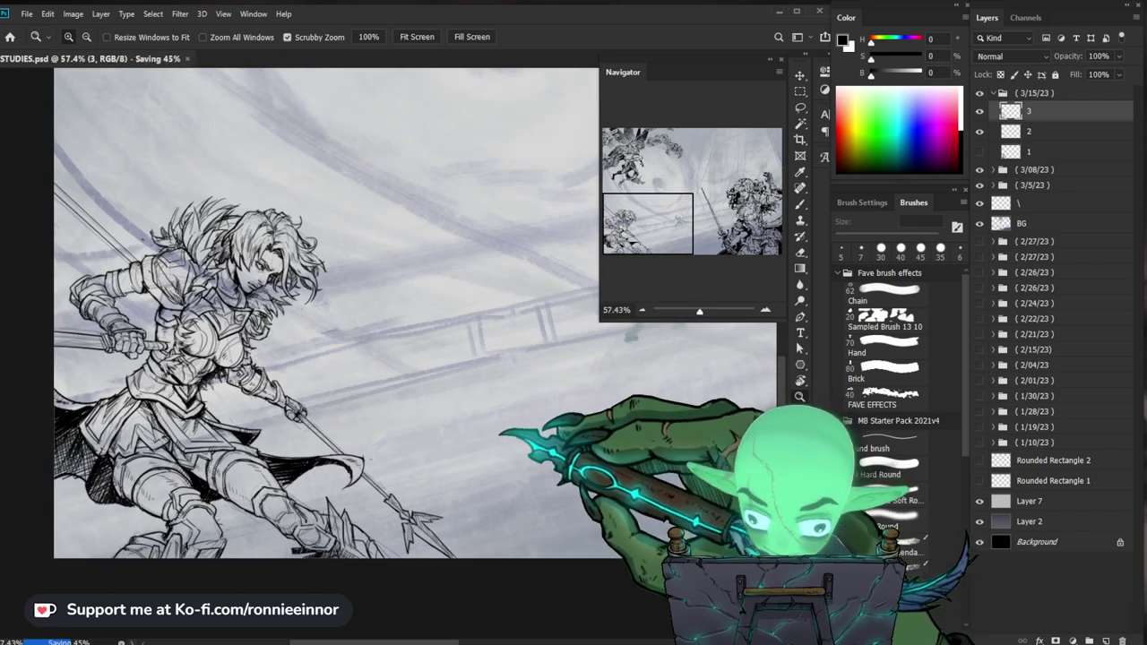
{"action": "left_click_drag", "start_coordinate": [224, 251], "coordinate": [358, 251]}
Ink the windswept hair strands, erasing stray lines
{"action": "key", "text": "e"}
{"action": "key", "text": "b"}
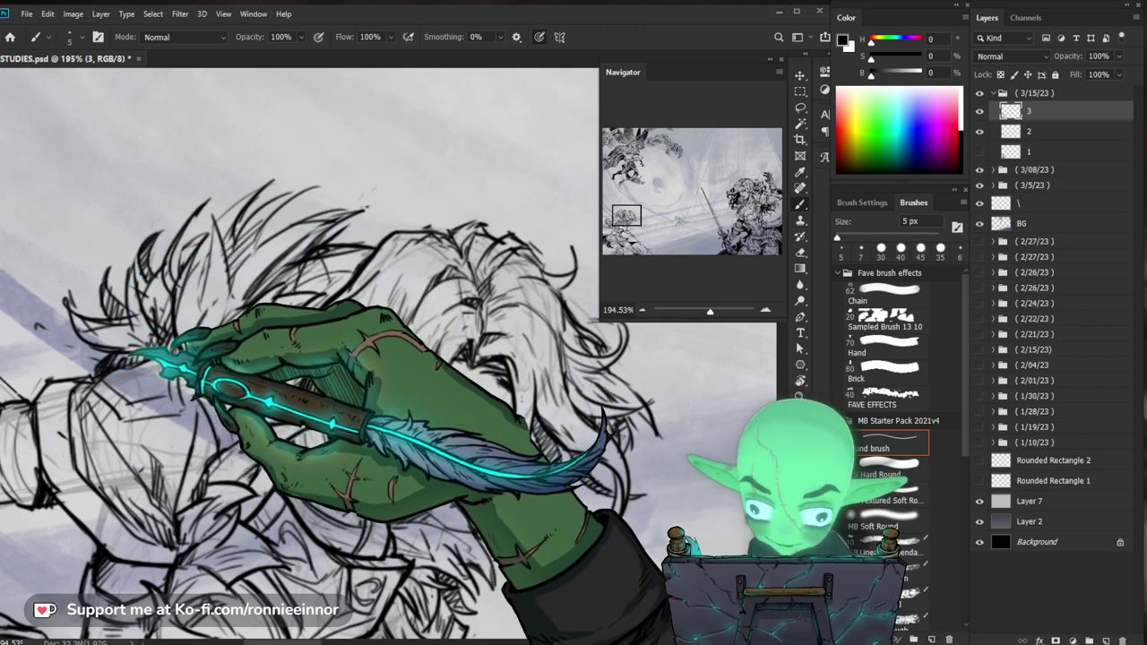
{"action": "key", "text": "e"}
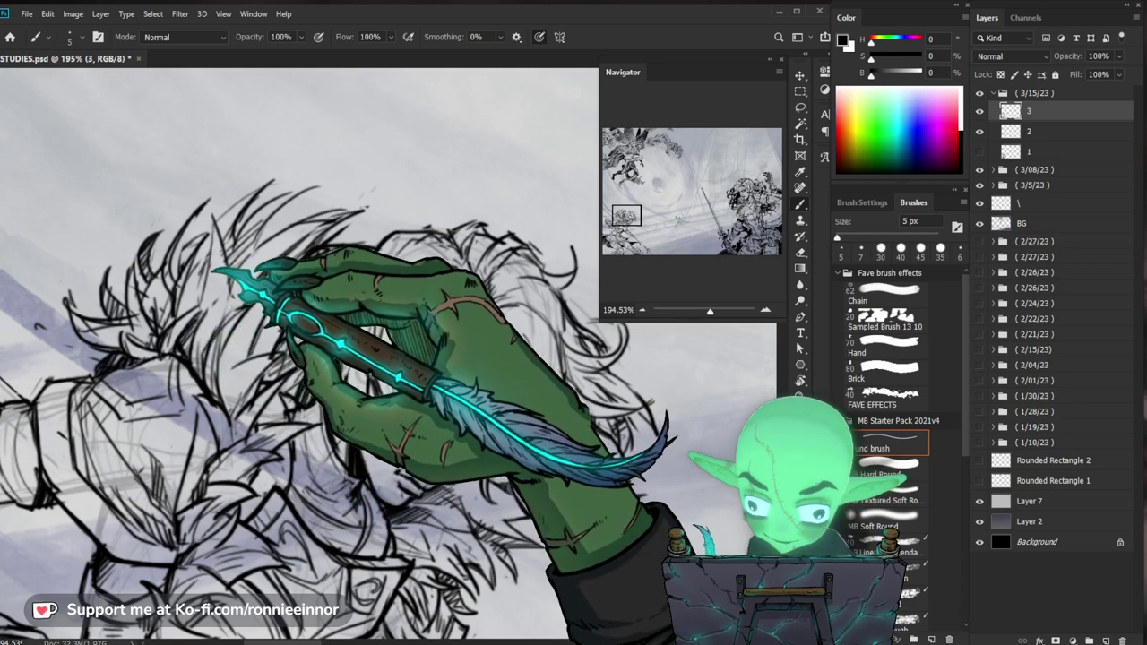
{"action": "key", "text": "z"}
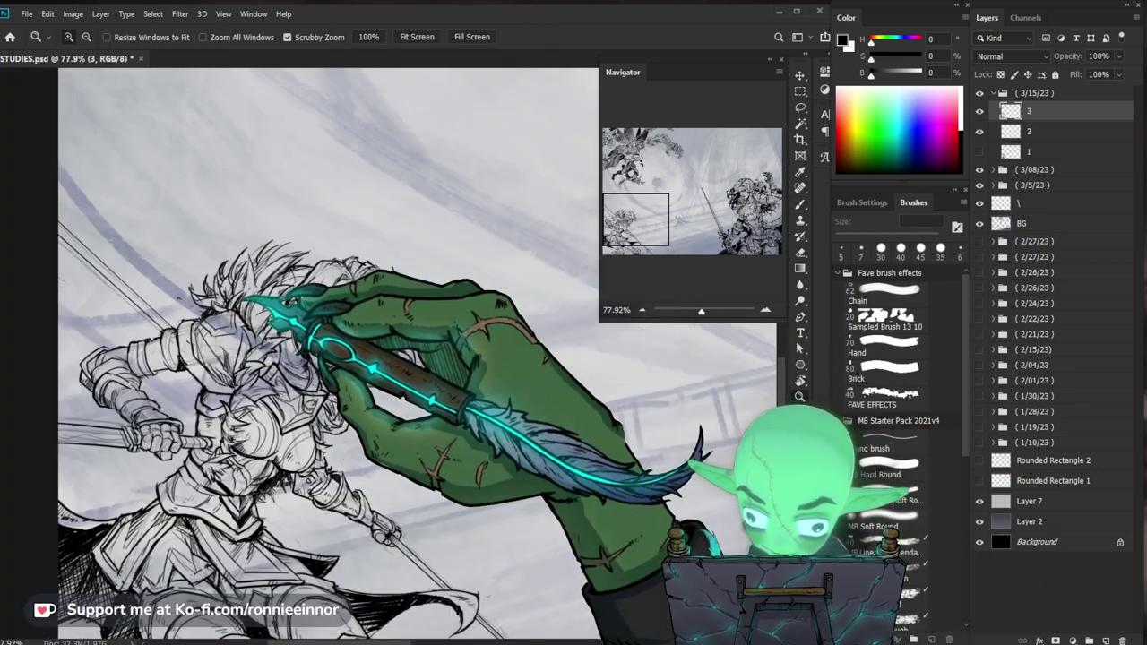
{"action": "left_click_drag", "start_coordinate": [286, 305], "coordinate": [394, 305]}
{"action": "key", "text": "b"}
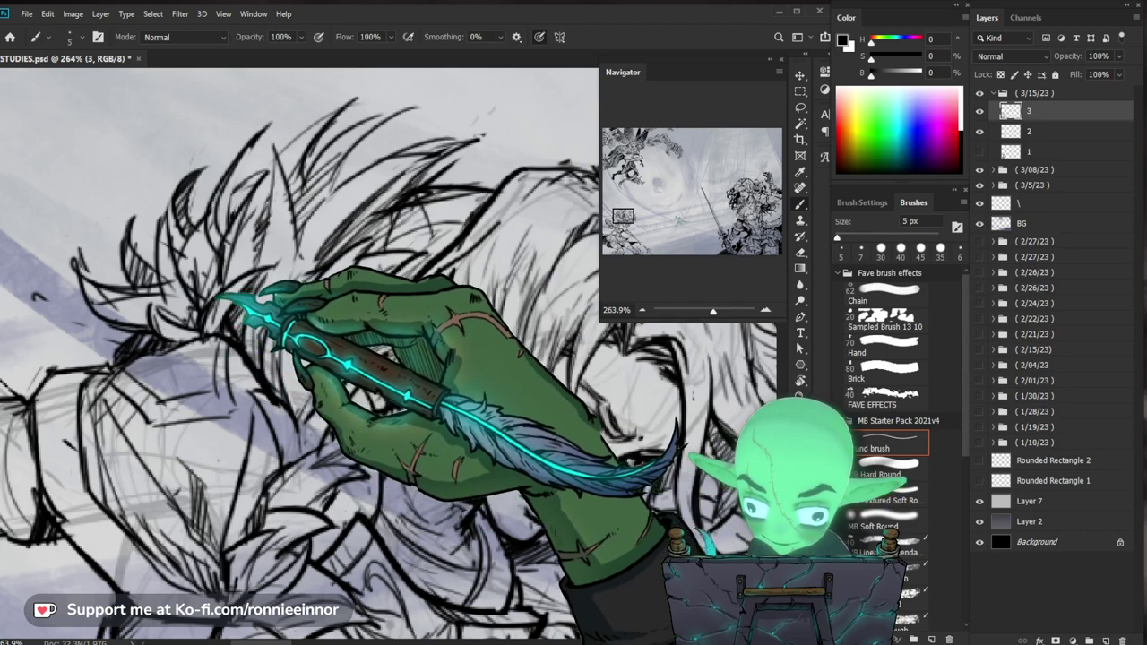
Shift the view to the armour and refine its ink lines
{"action": "key", "text": "z"}
{"action": "mouse_move", "coordinate": [292, 269]}
{"action": "left_mouse_down"}
{"action": "mouse_move", "coordinate": [255, 318]}
{"action": "mouse_move", "coordinate": [206, 318]}
{"action": "left_mouse_up"}
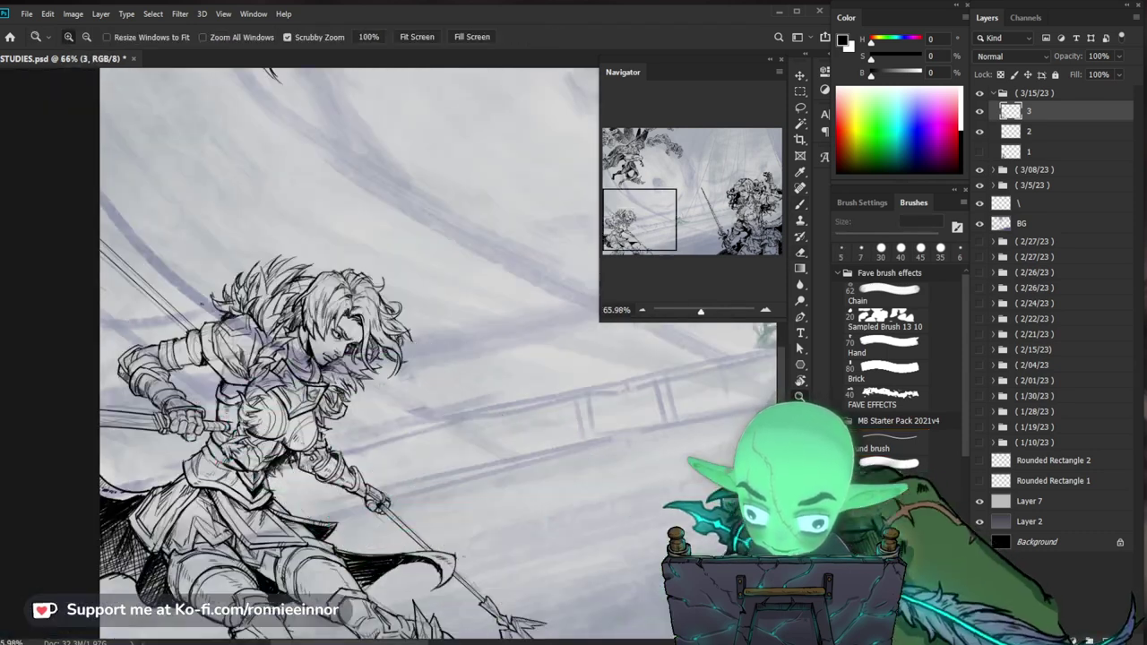
{"action": "left_click_drag", "start_coordinate": [143, 399], "coordinate": [197, 399]}
{"action": "key", "text": "b"}
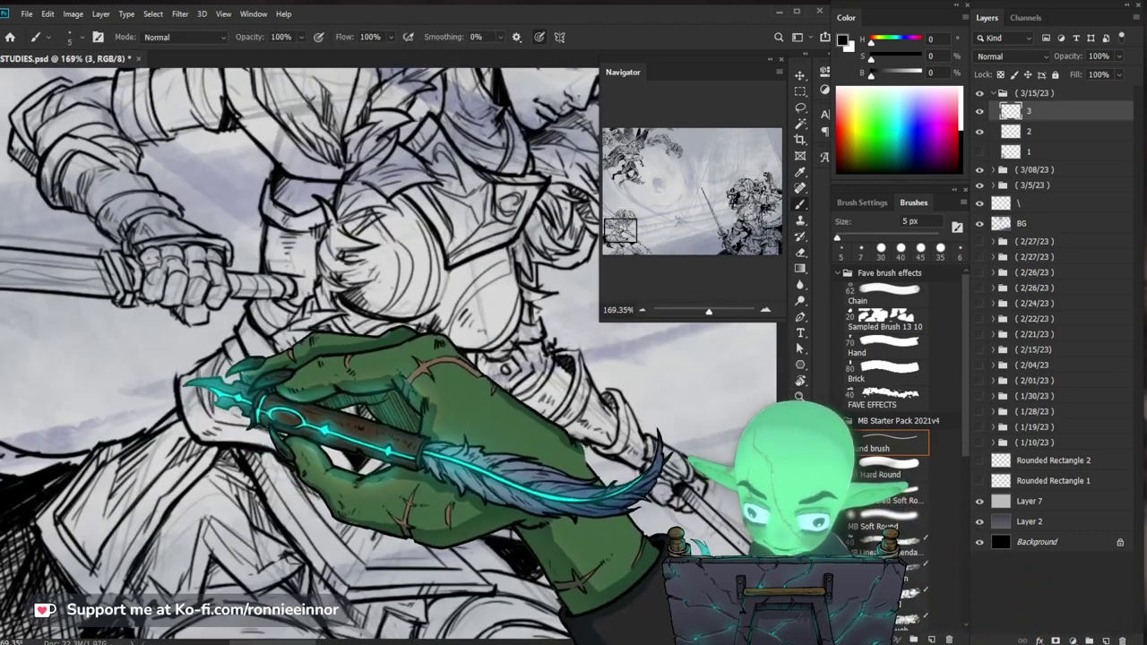
Save STUDIES.psd with the swordswoman's new hair and armour inking, reviewing the whole figure zoomed out
{"action": "key", "text": "z"}
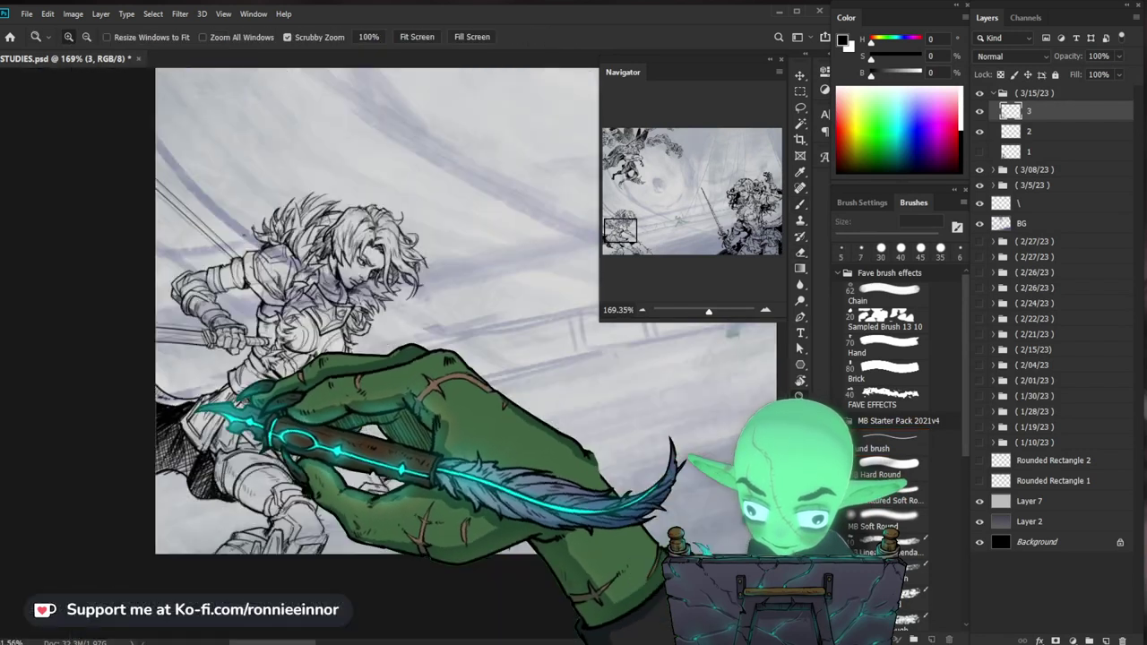
{"action": "left_click_drag", "start_coordinate": [233, 381], "coordinate": [171, 381]}
{"action": "key", "text": "ctrl+s"}
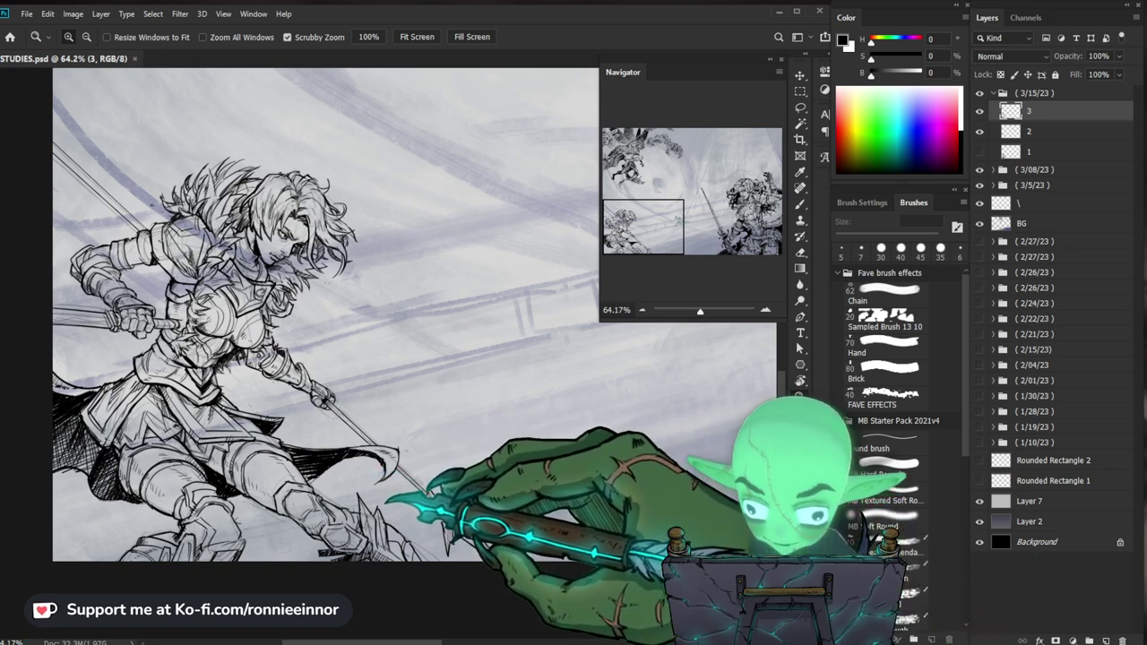
{"action": "scroll", "coordinate": [188, 478], "scroll_direction": "up", "scroll_amount": 5}
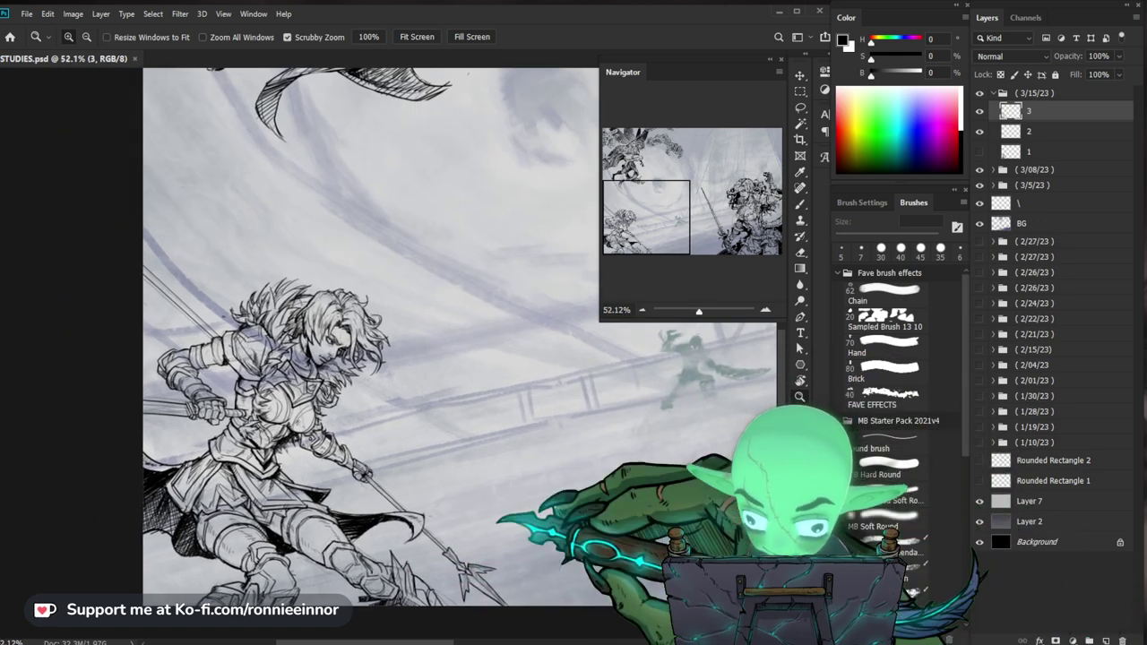
{"action": "scroll", "coordinate": [188, 478], "scroll_direction": "down", "scroll_amount": 4}
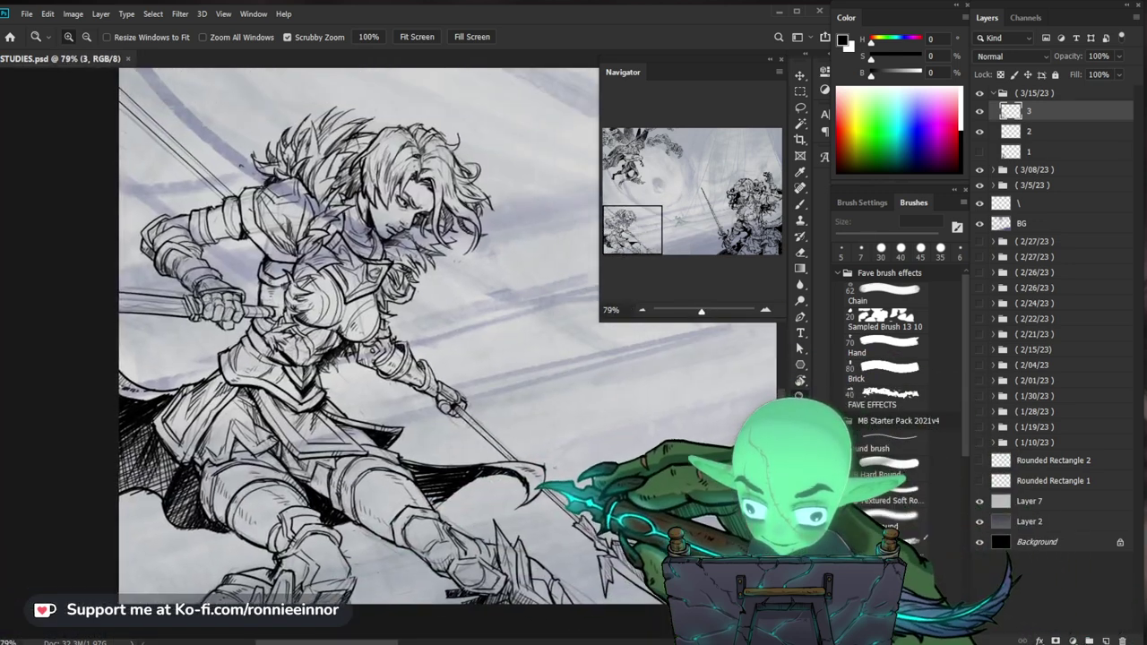